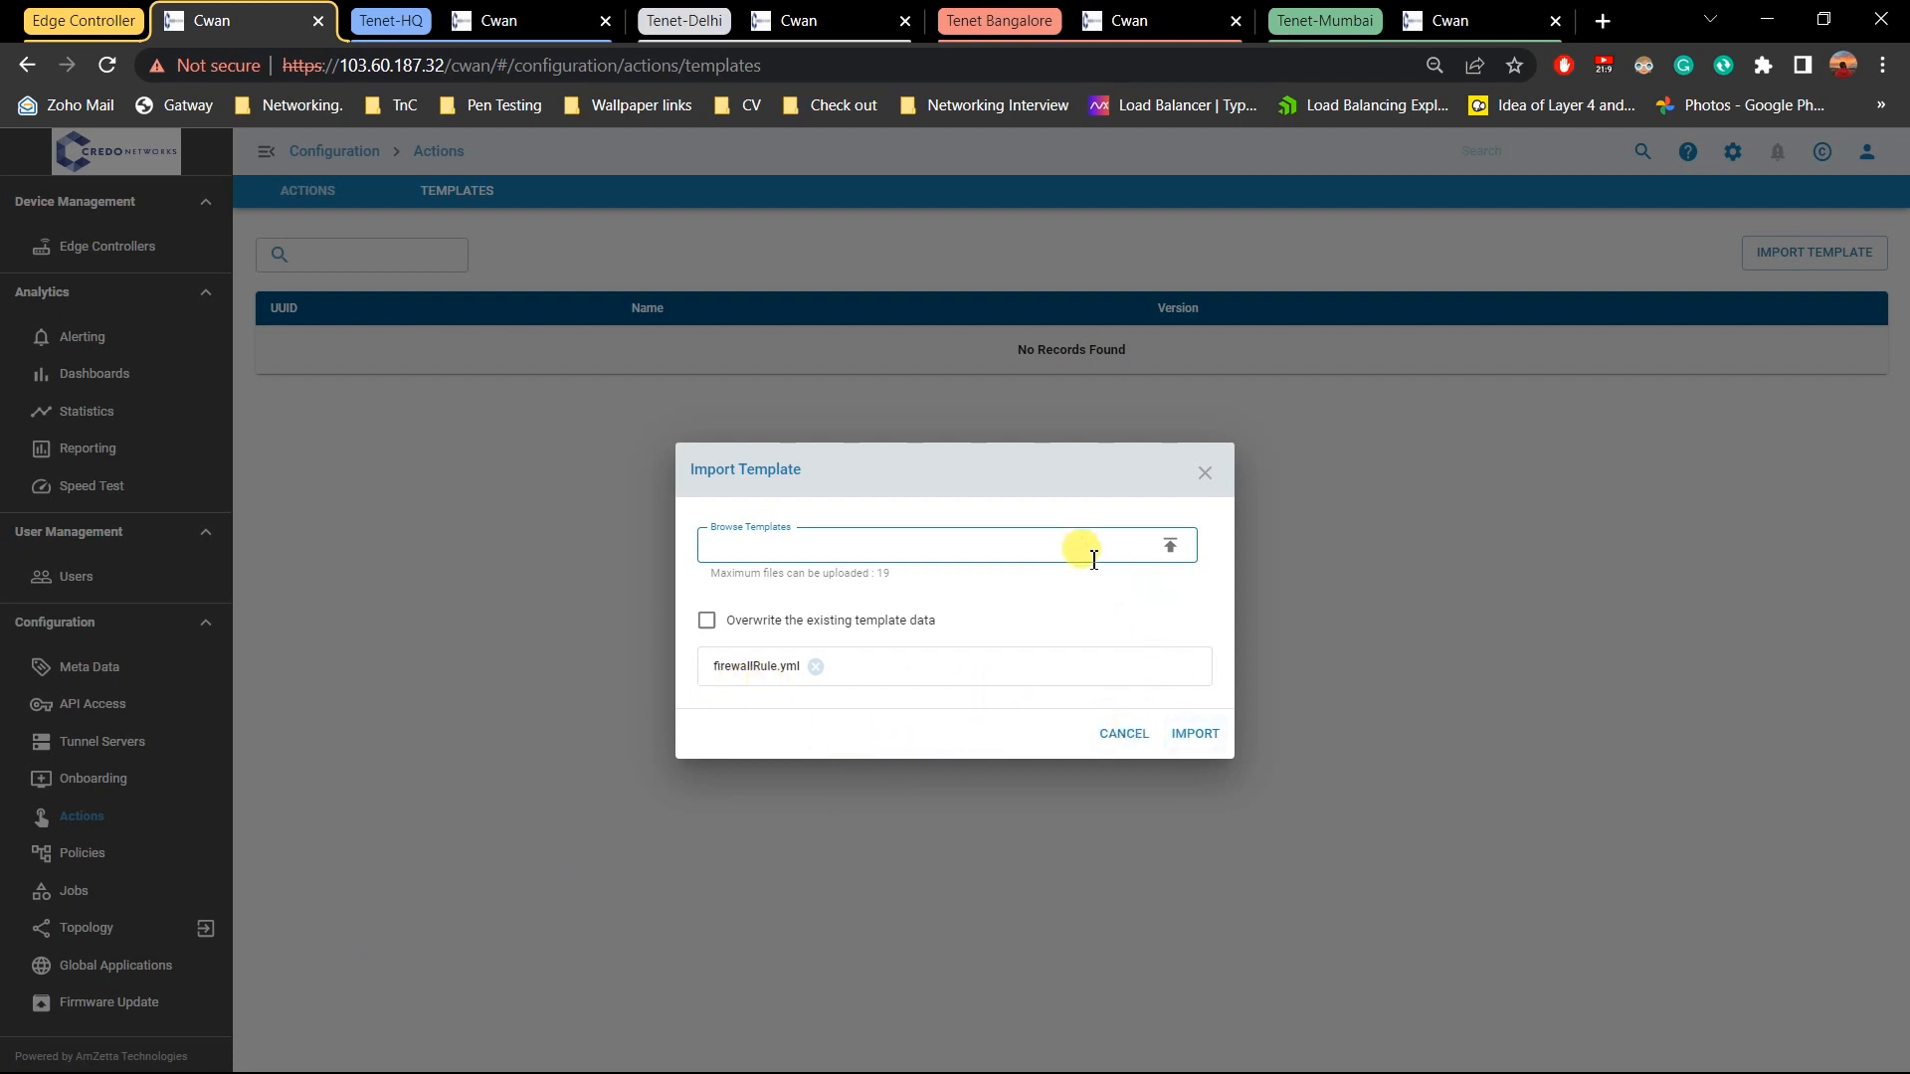
Import the firewallRule.yml action template from the templates folder
click(982, 536)
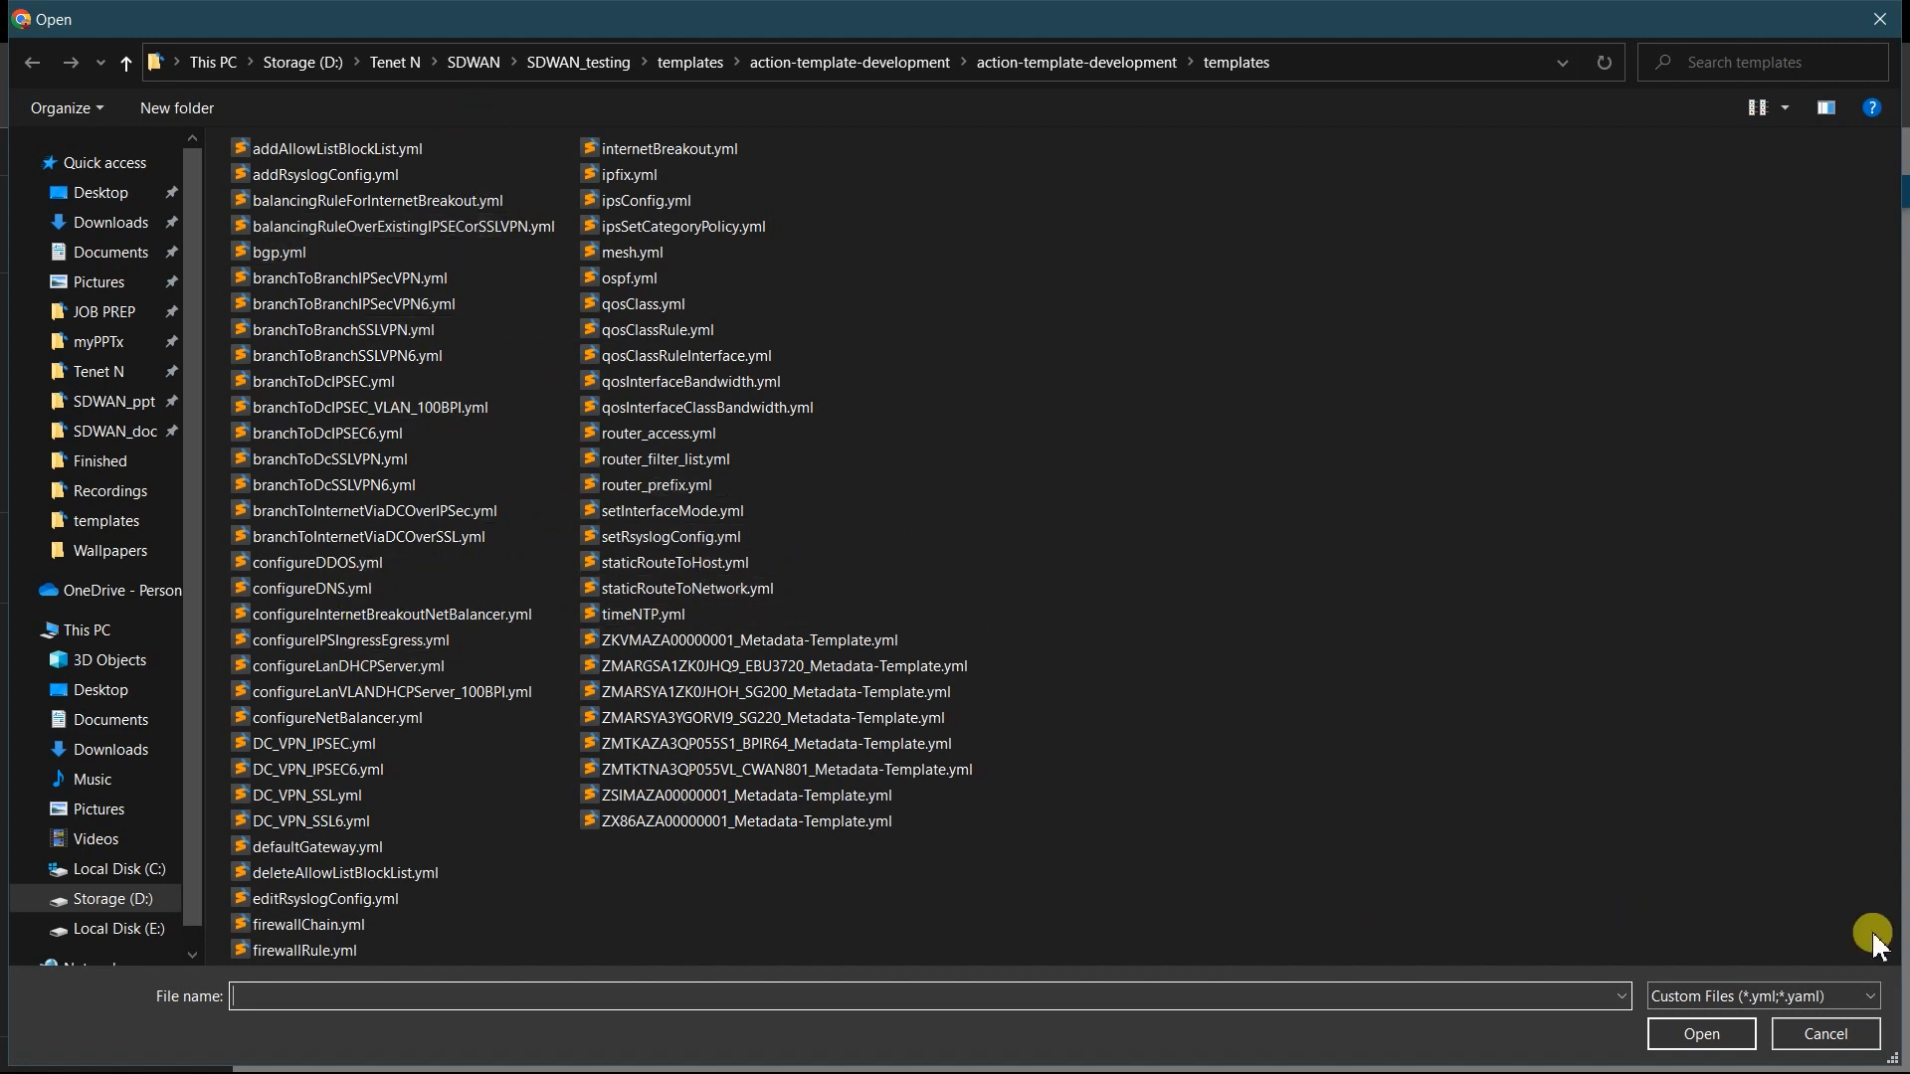
click(308, 950)
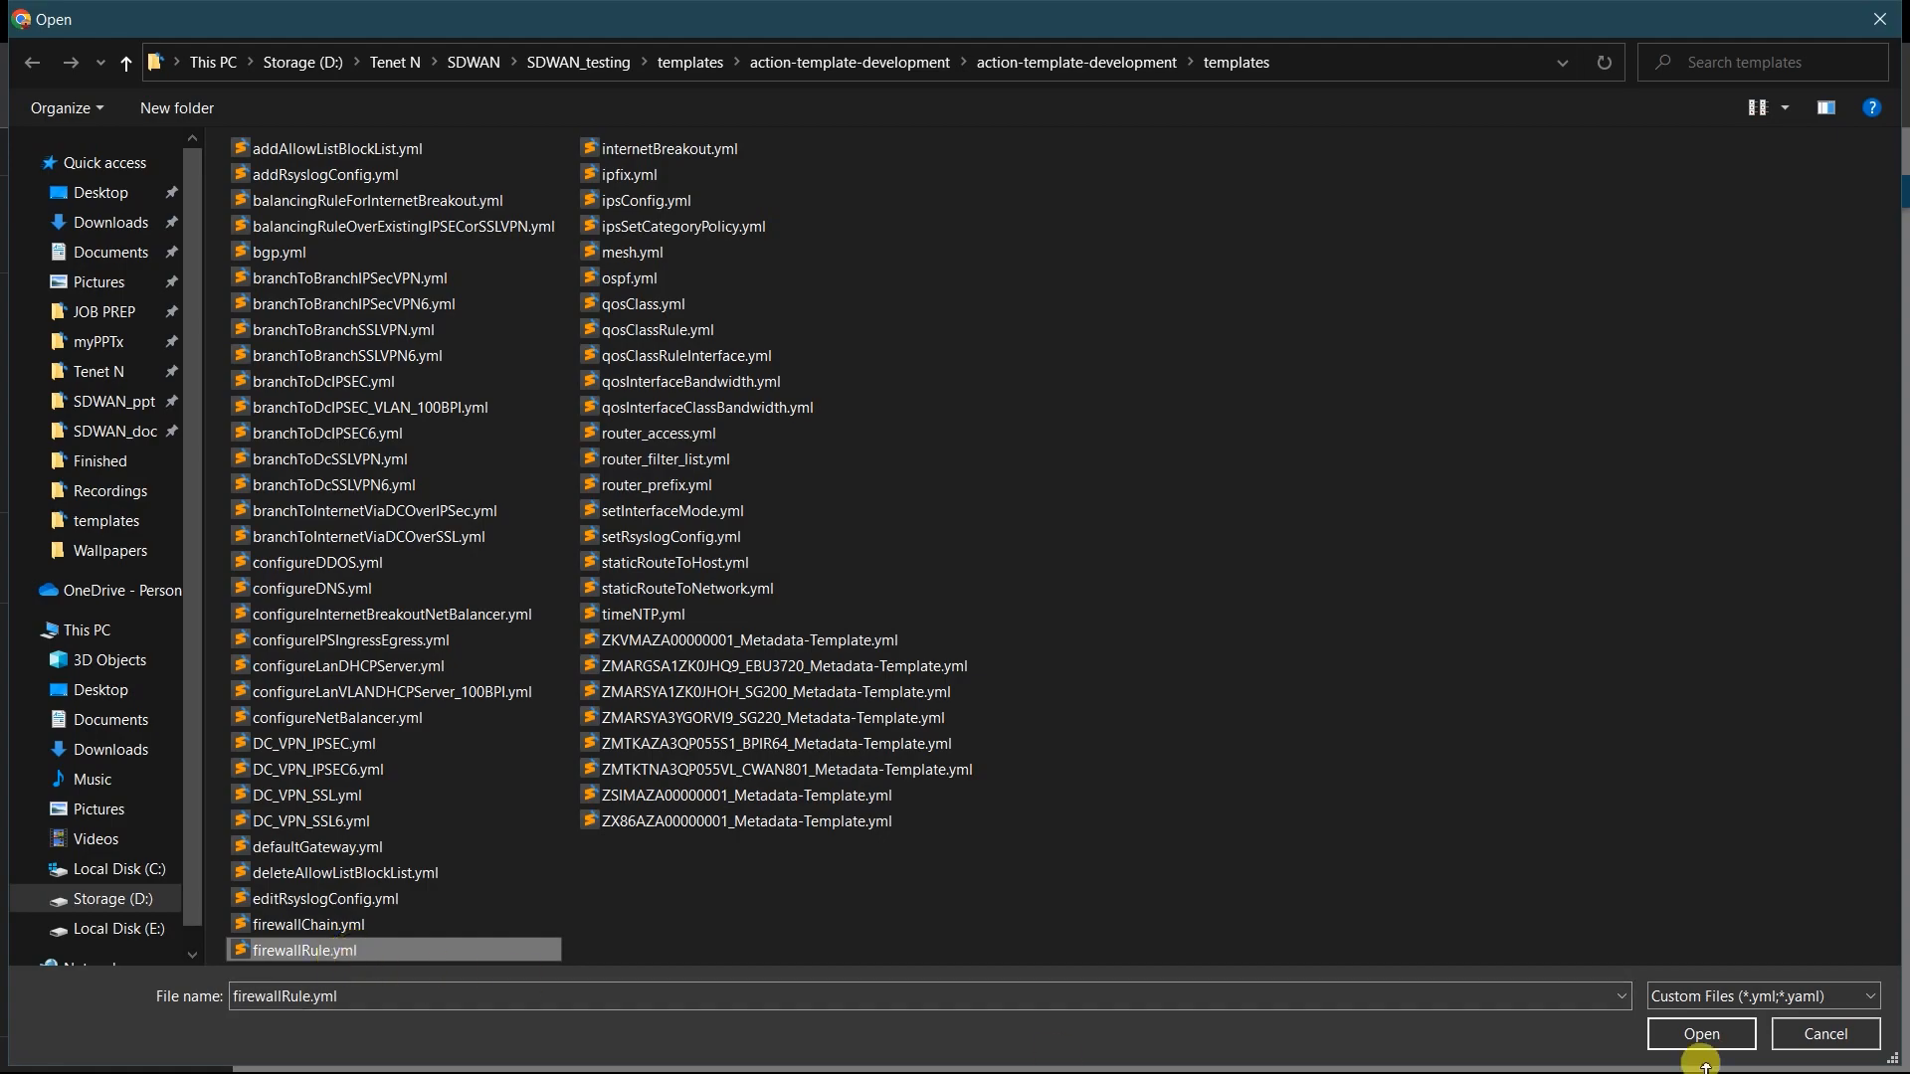
click(1701, 1035)
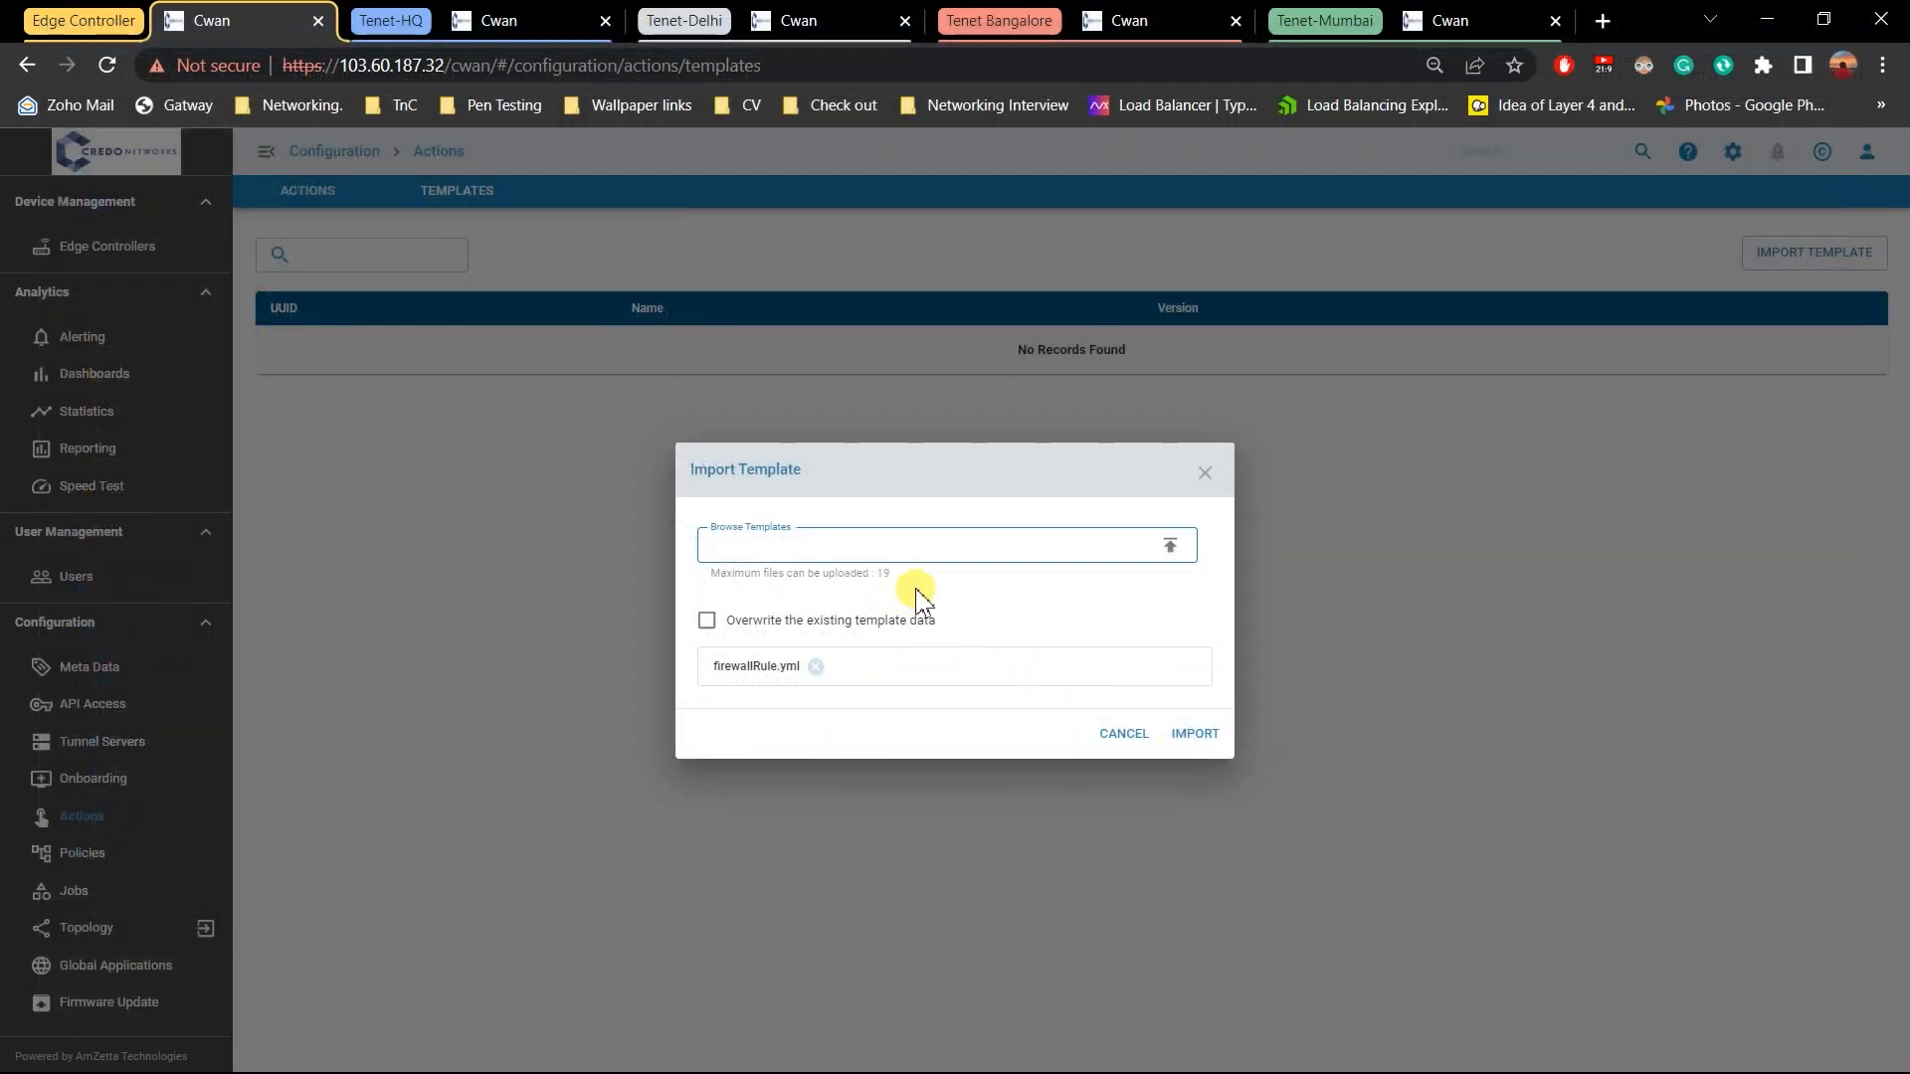
drag(893, 574, 724, 577)
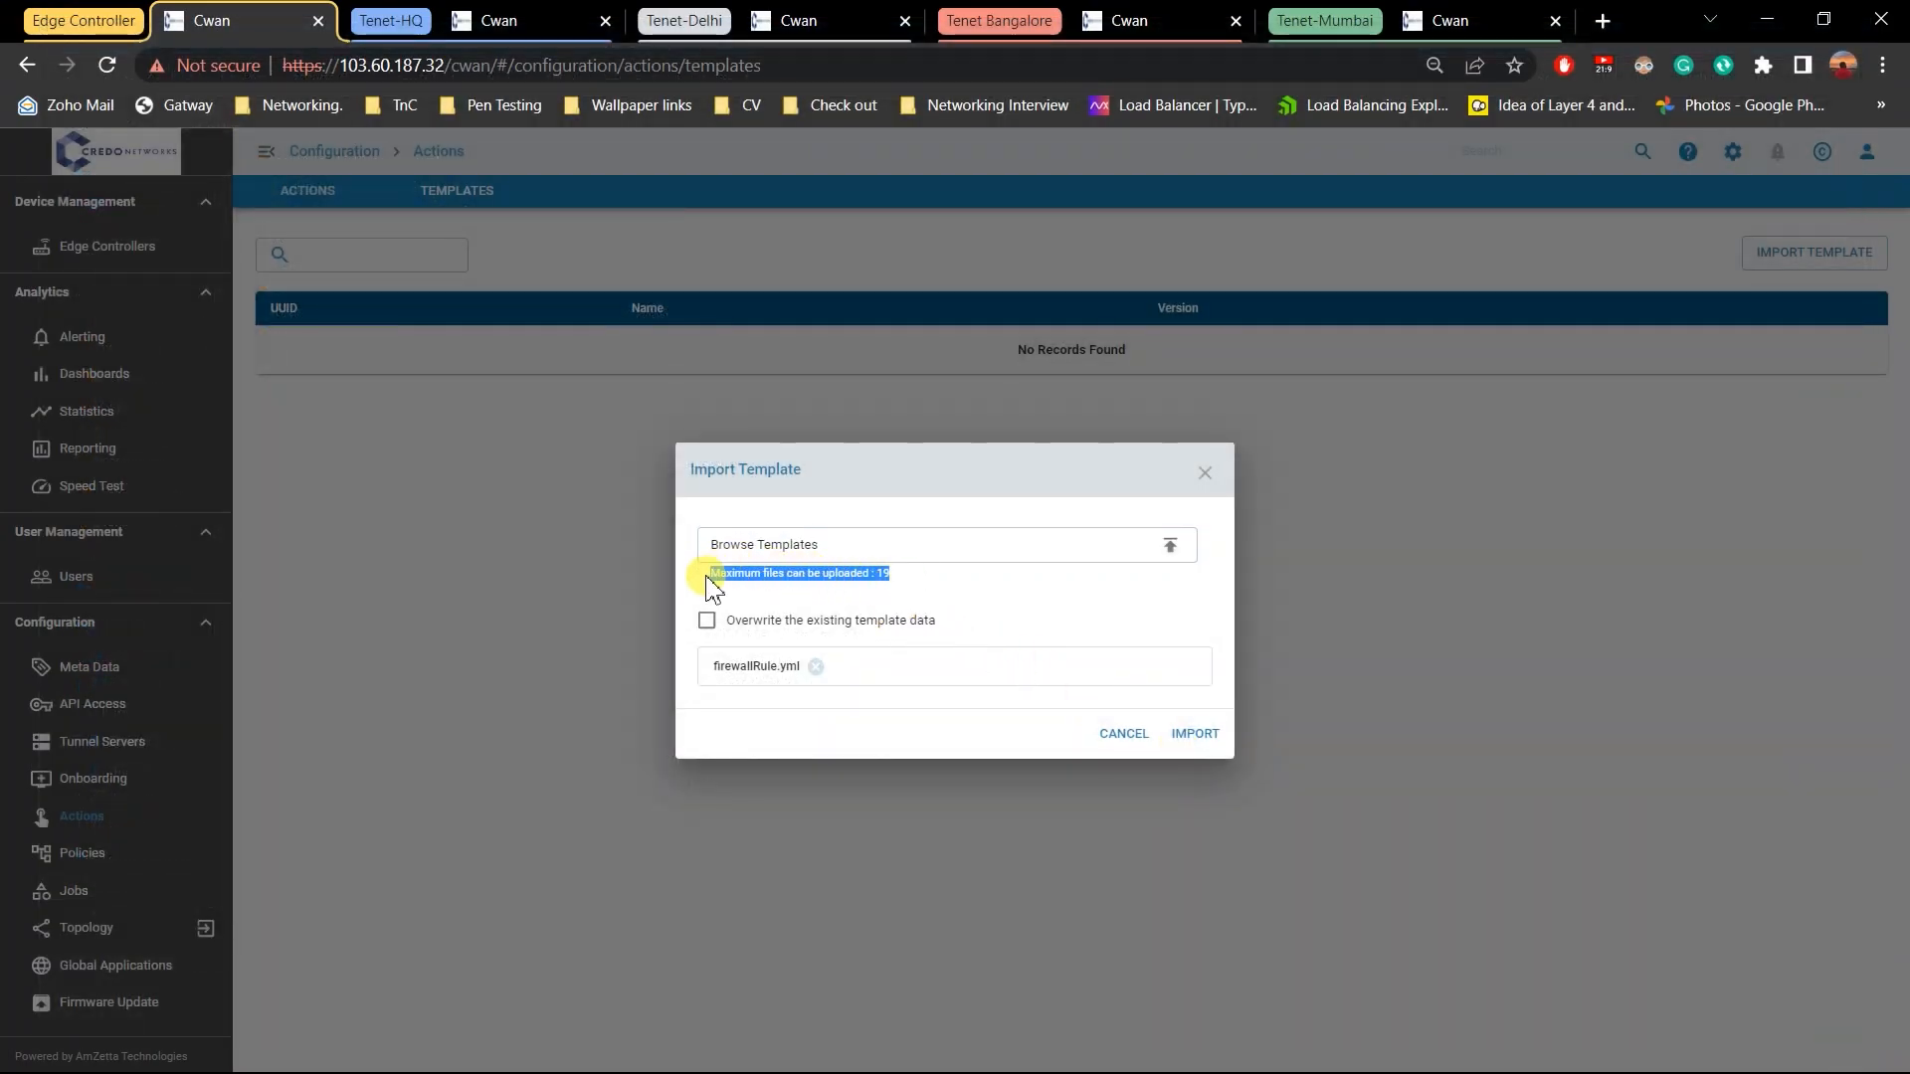
click(780, 570)
click(1888, 25)
click(1199, 736)
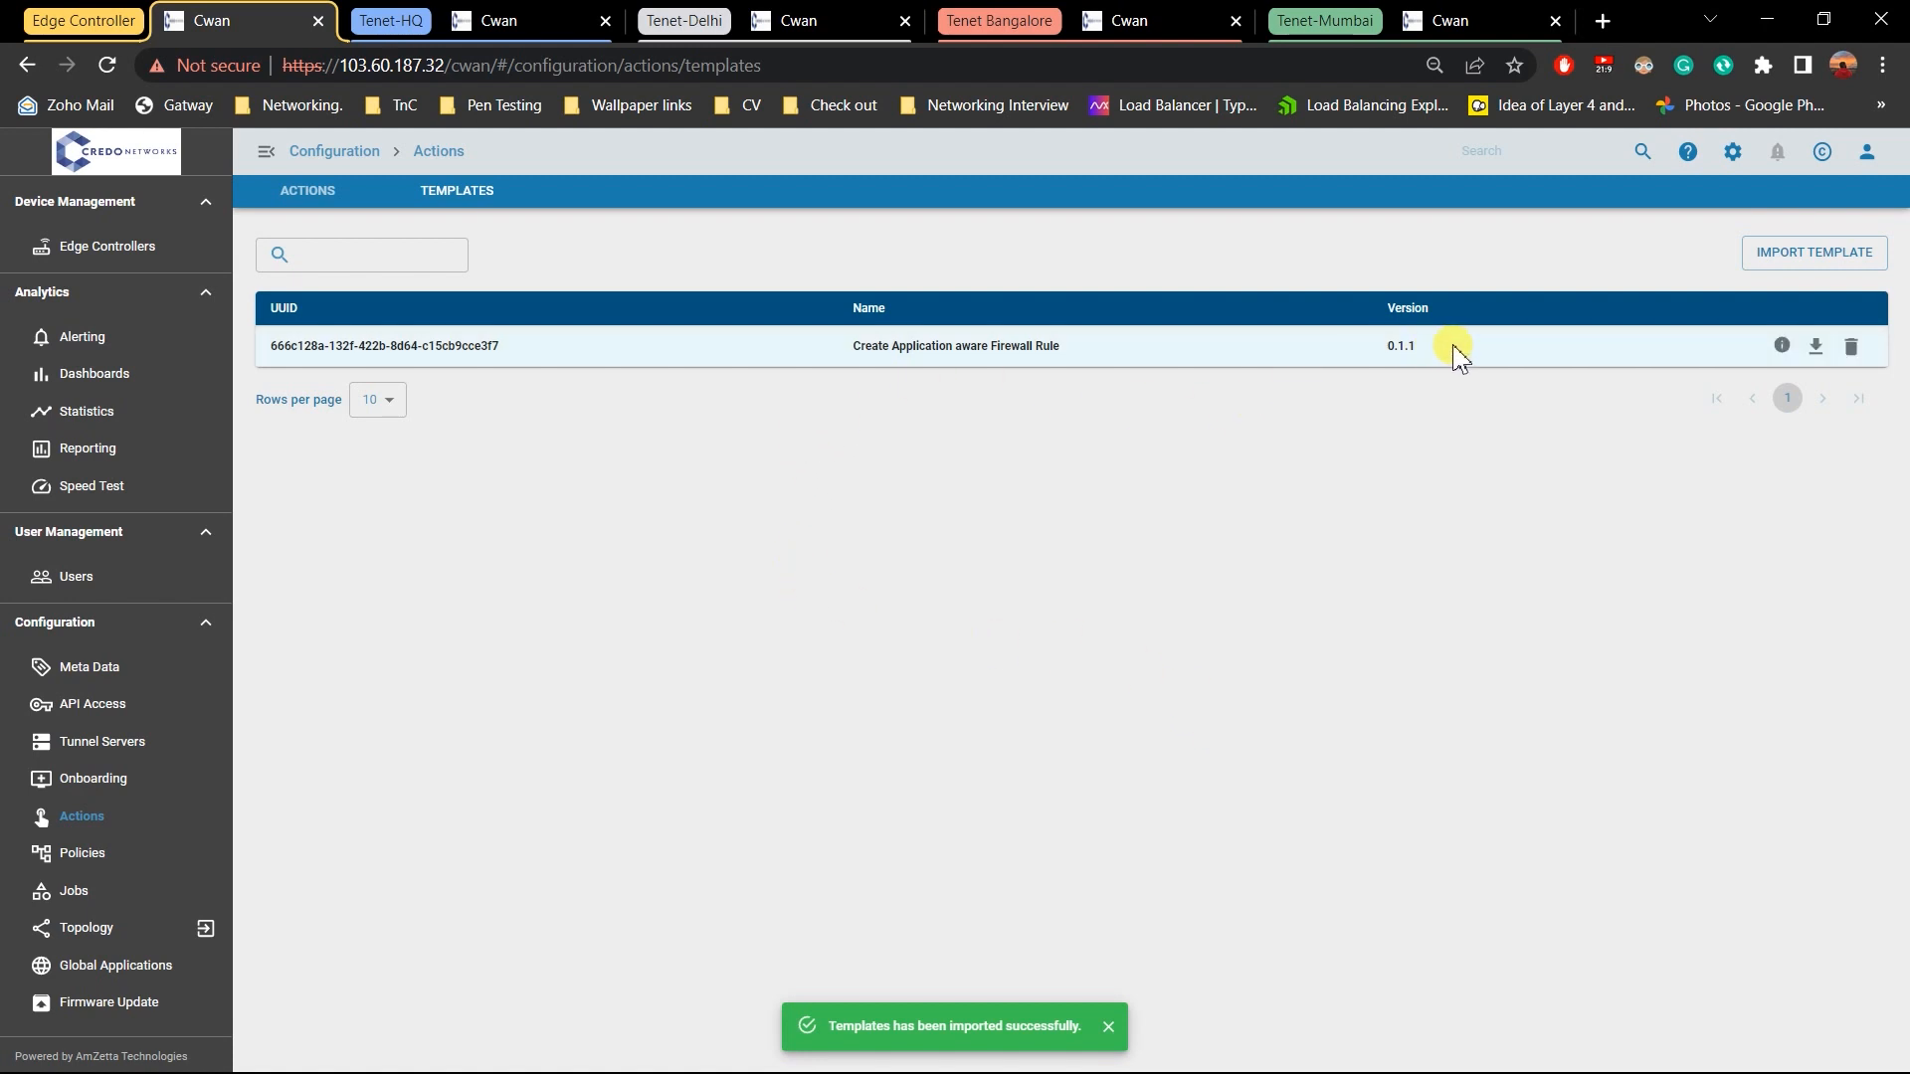
Start a new action named Facebook Blocker, described as Blocks Facebook, using the Create Application aware Firewall Rule template
click(287, 190)
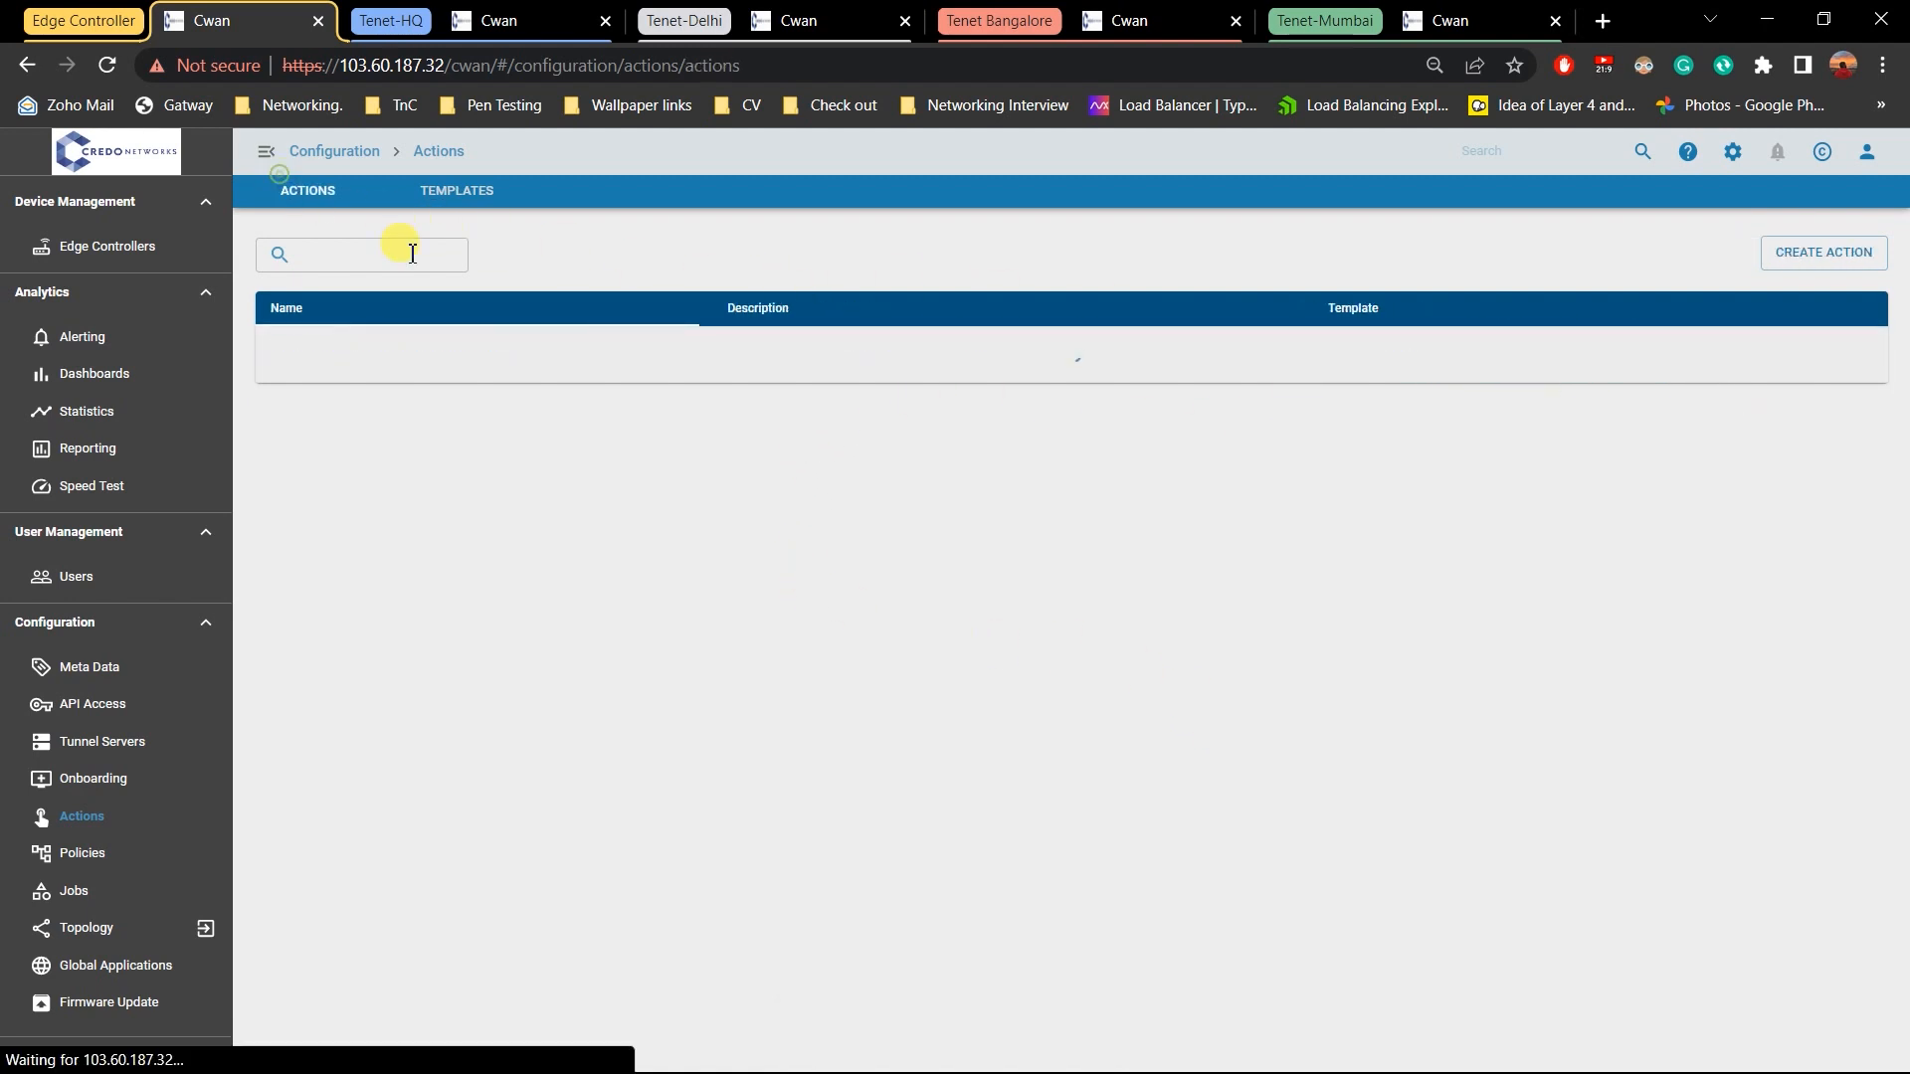
click(1804, 269)
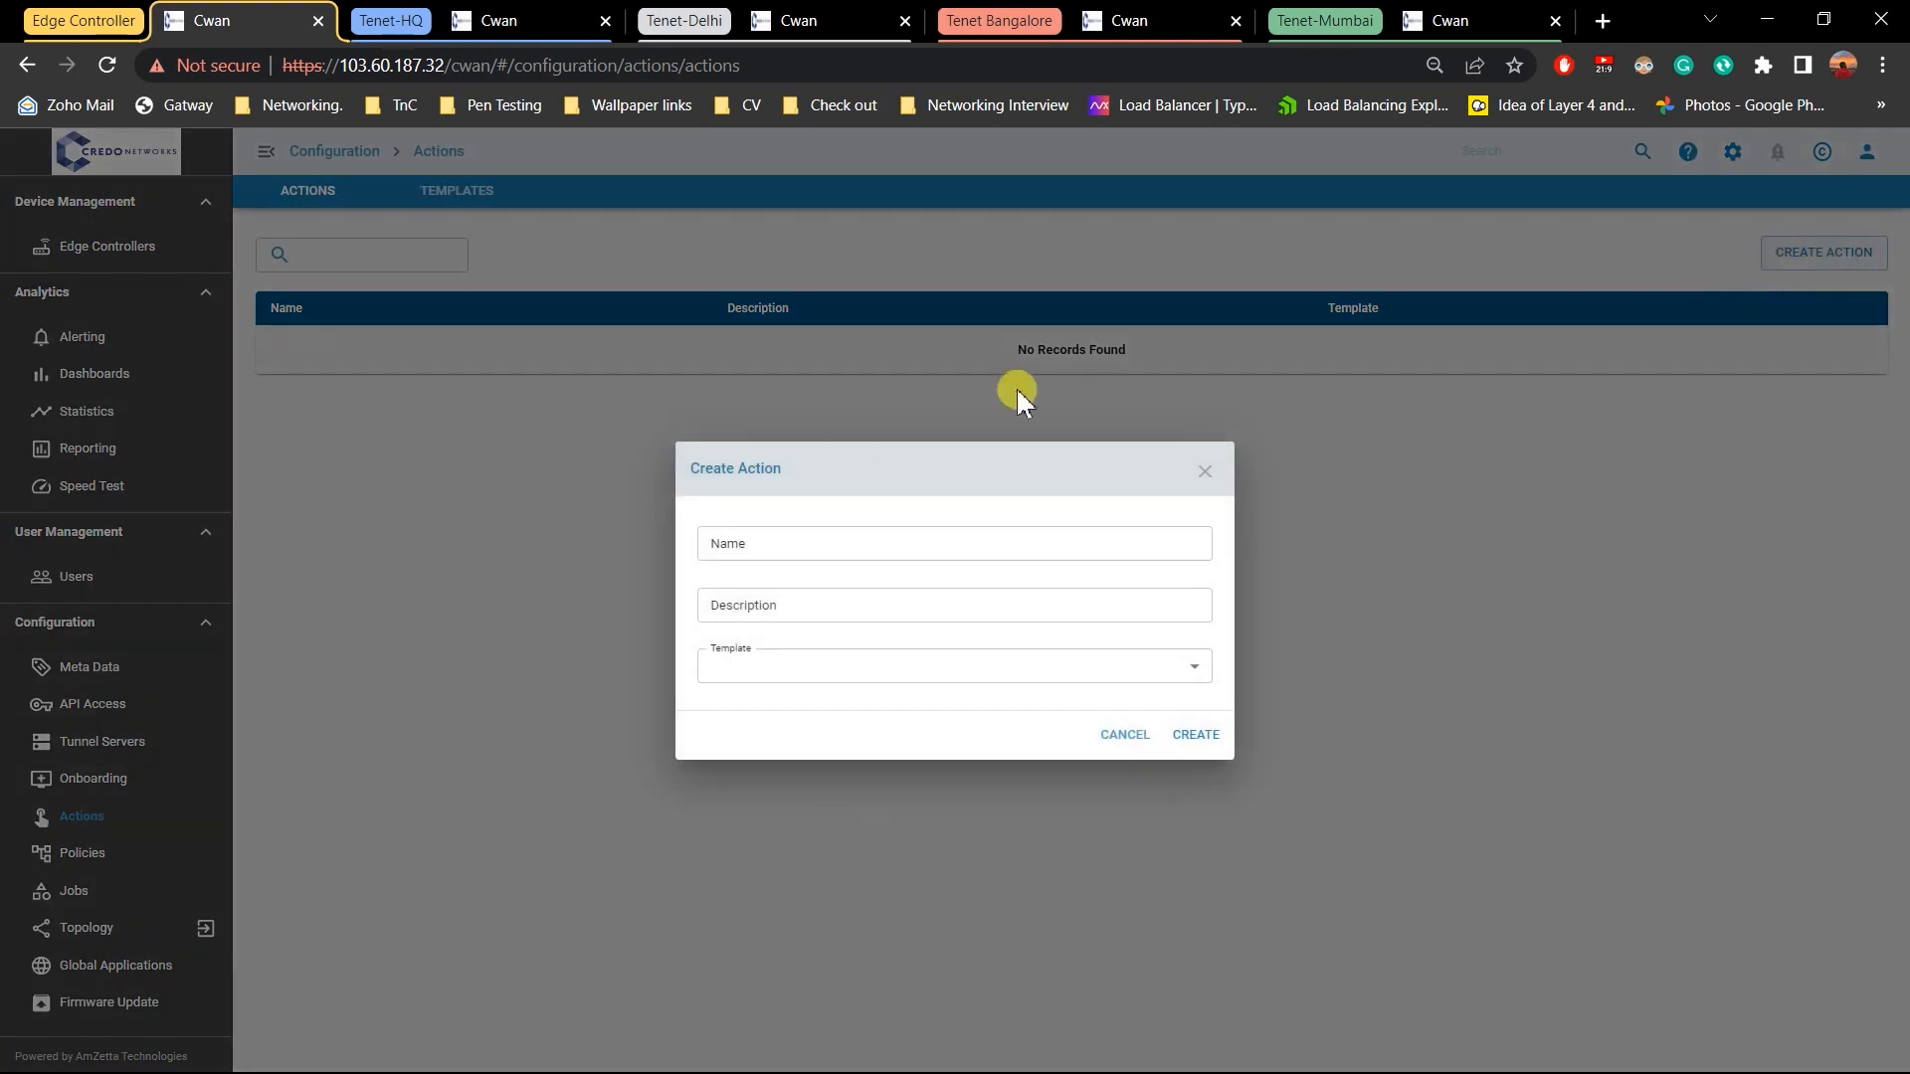
click(755, 555)
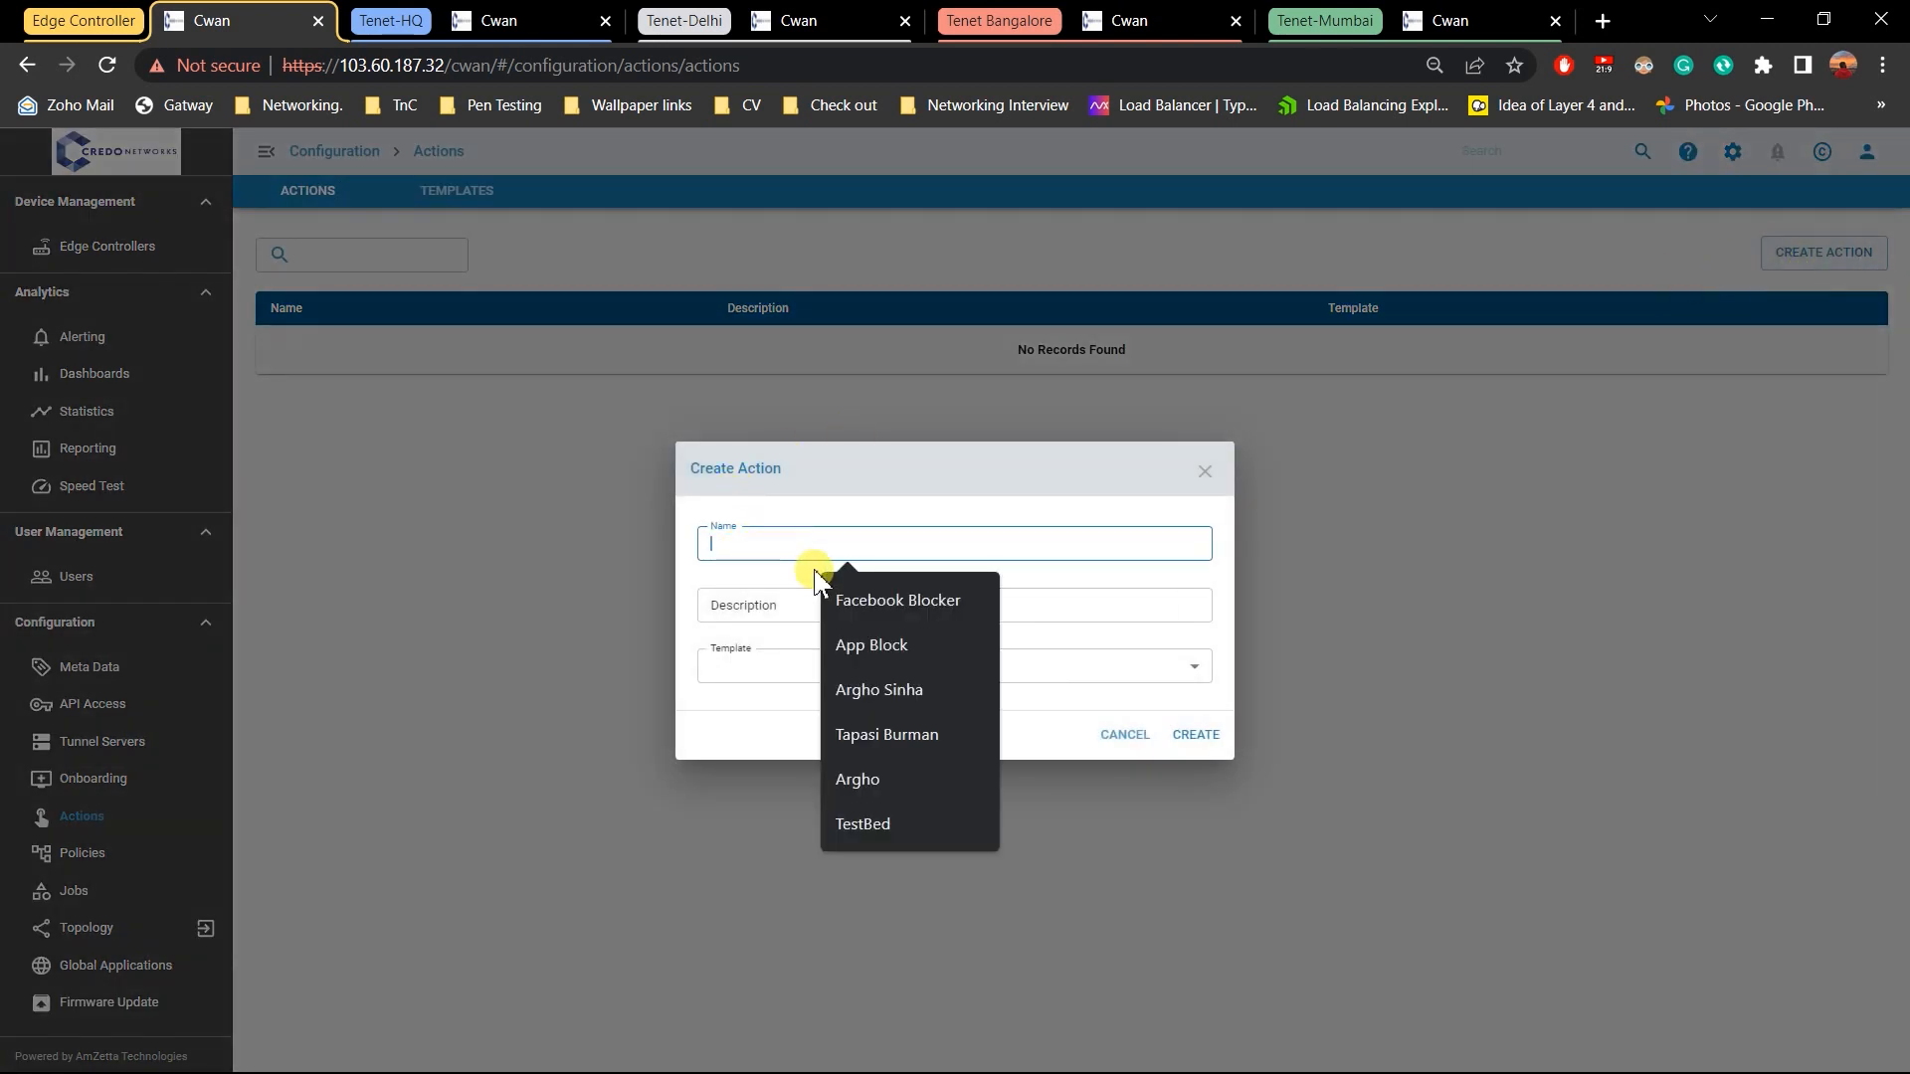
click(852, 598)
click(824, 605)
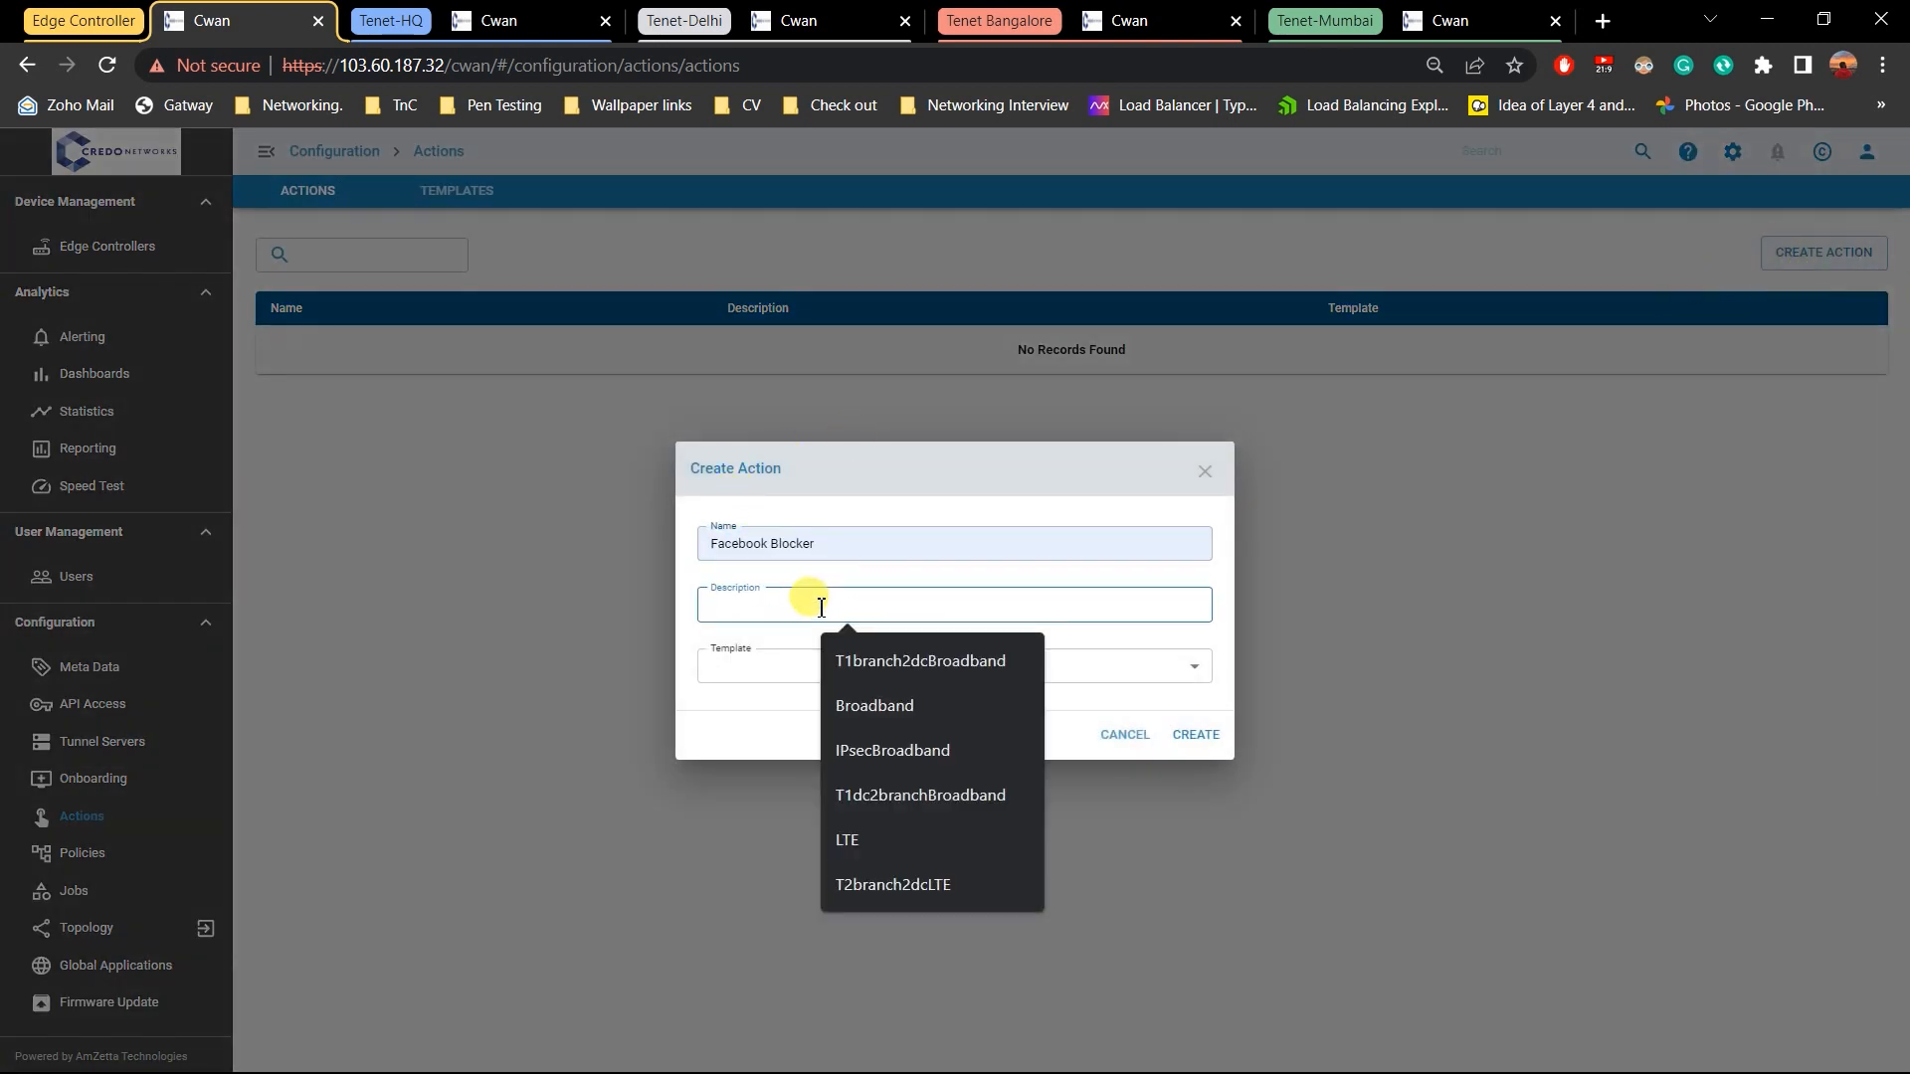
text(B)
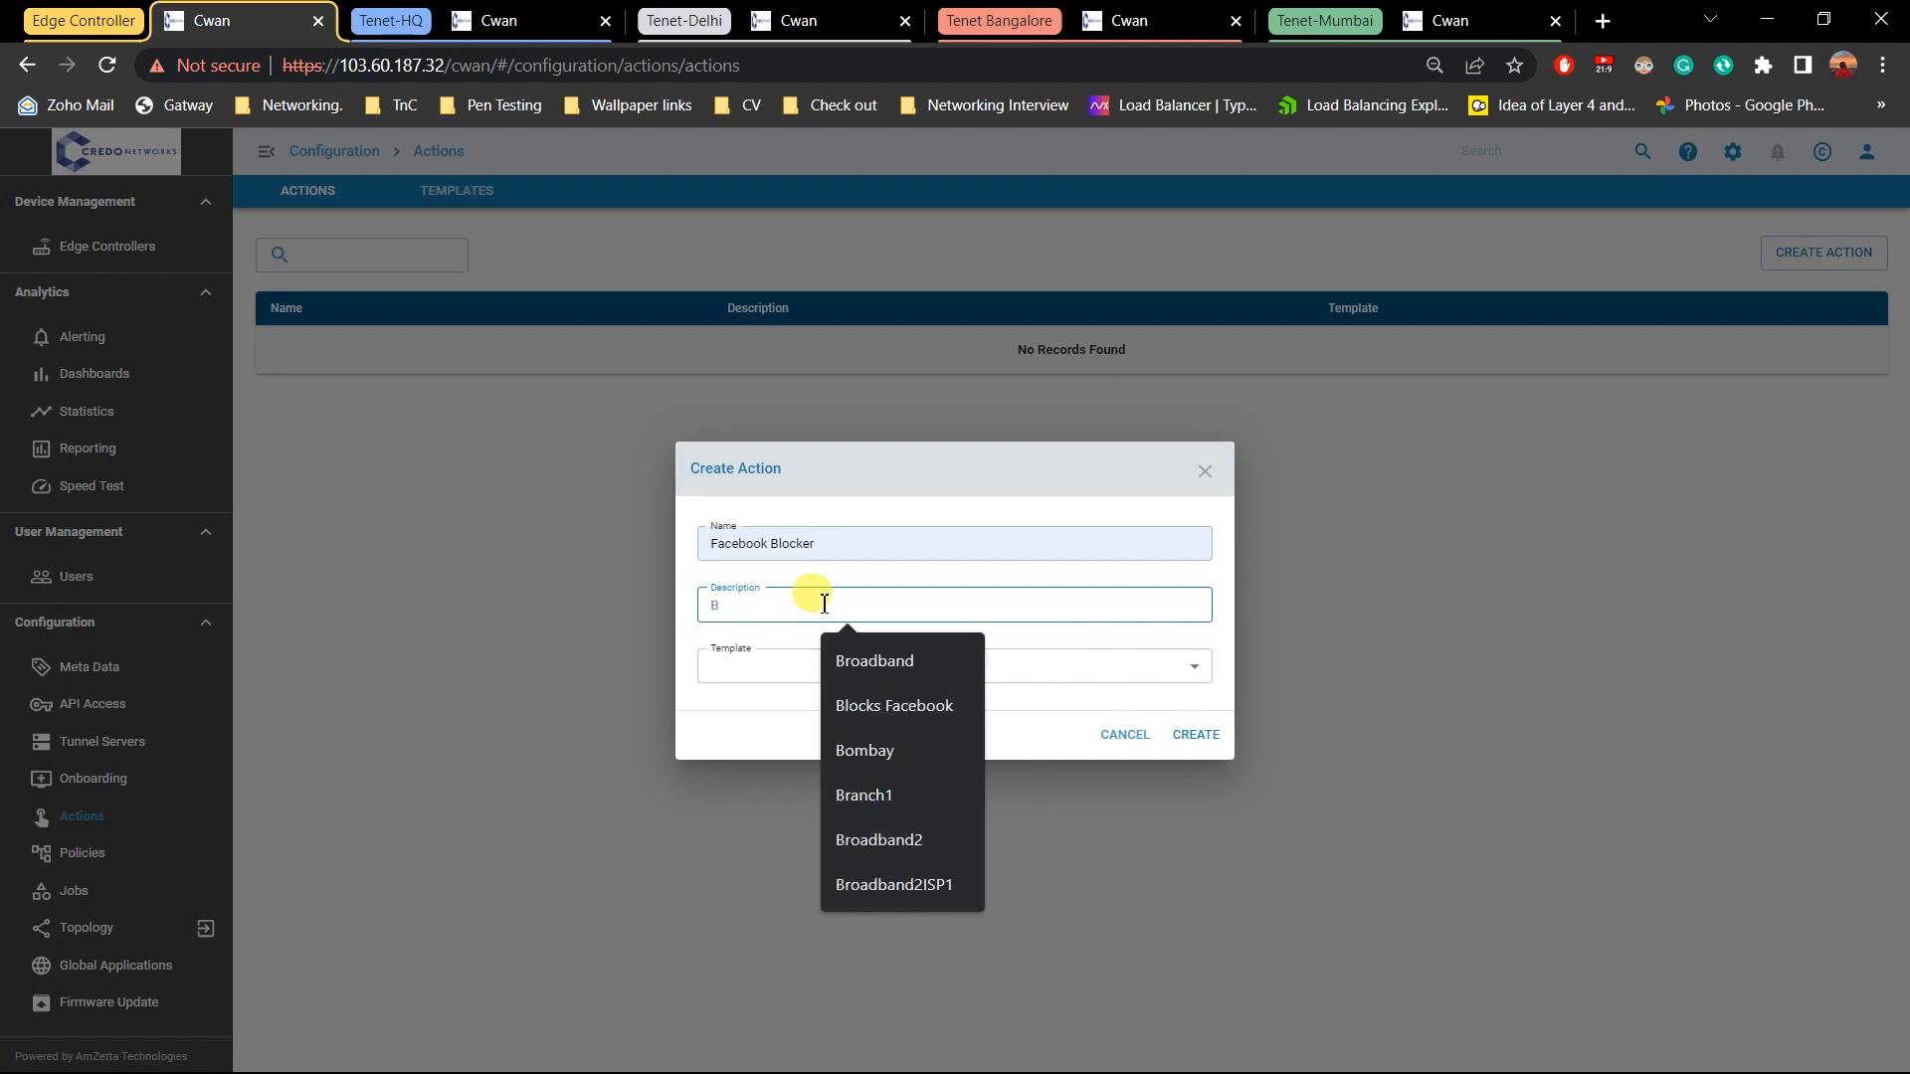
click(900, 705)
click(898, 669)
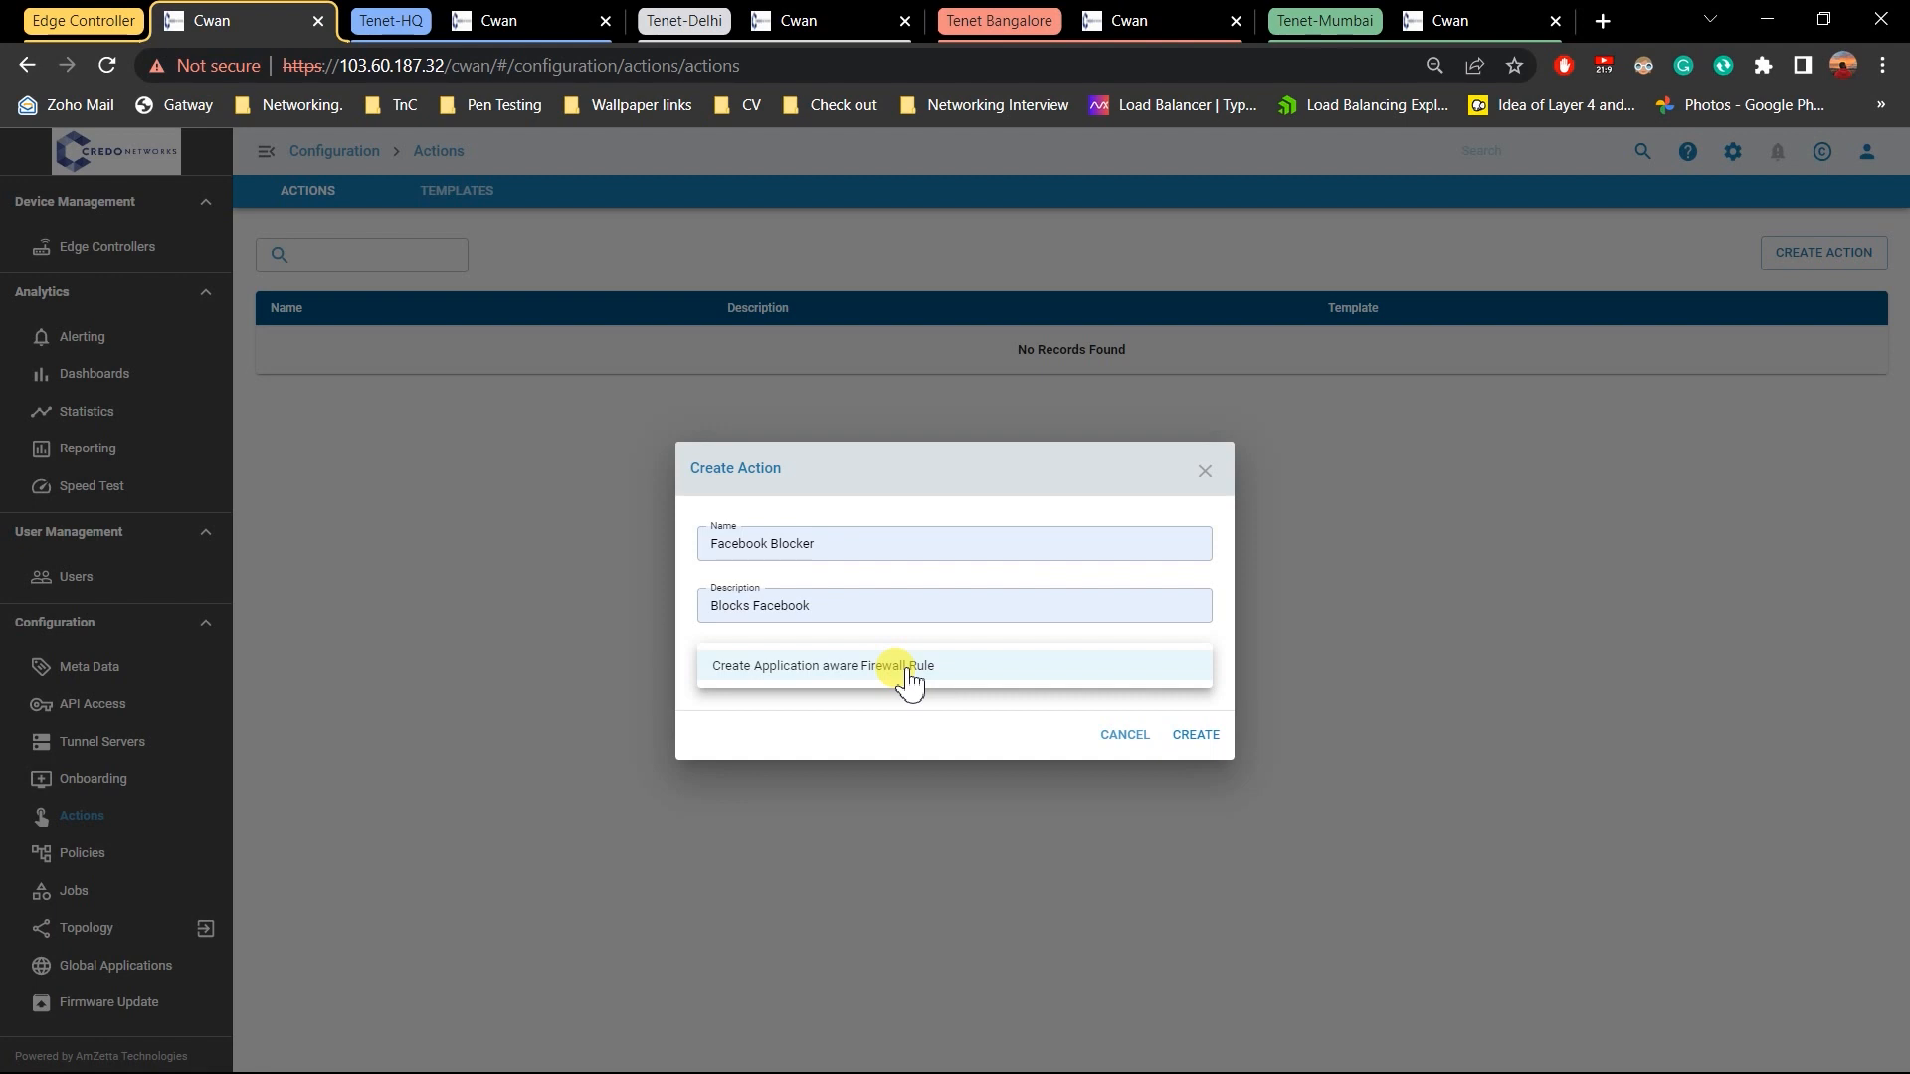
click(907, 673)
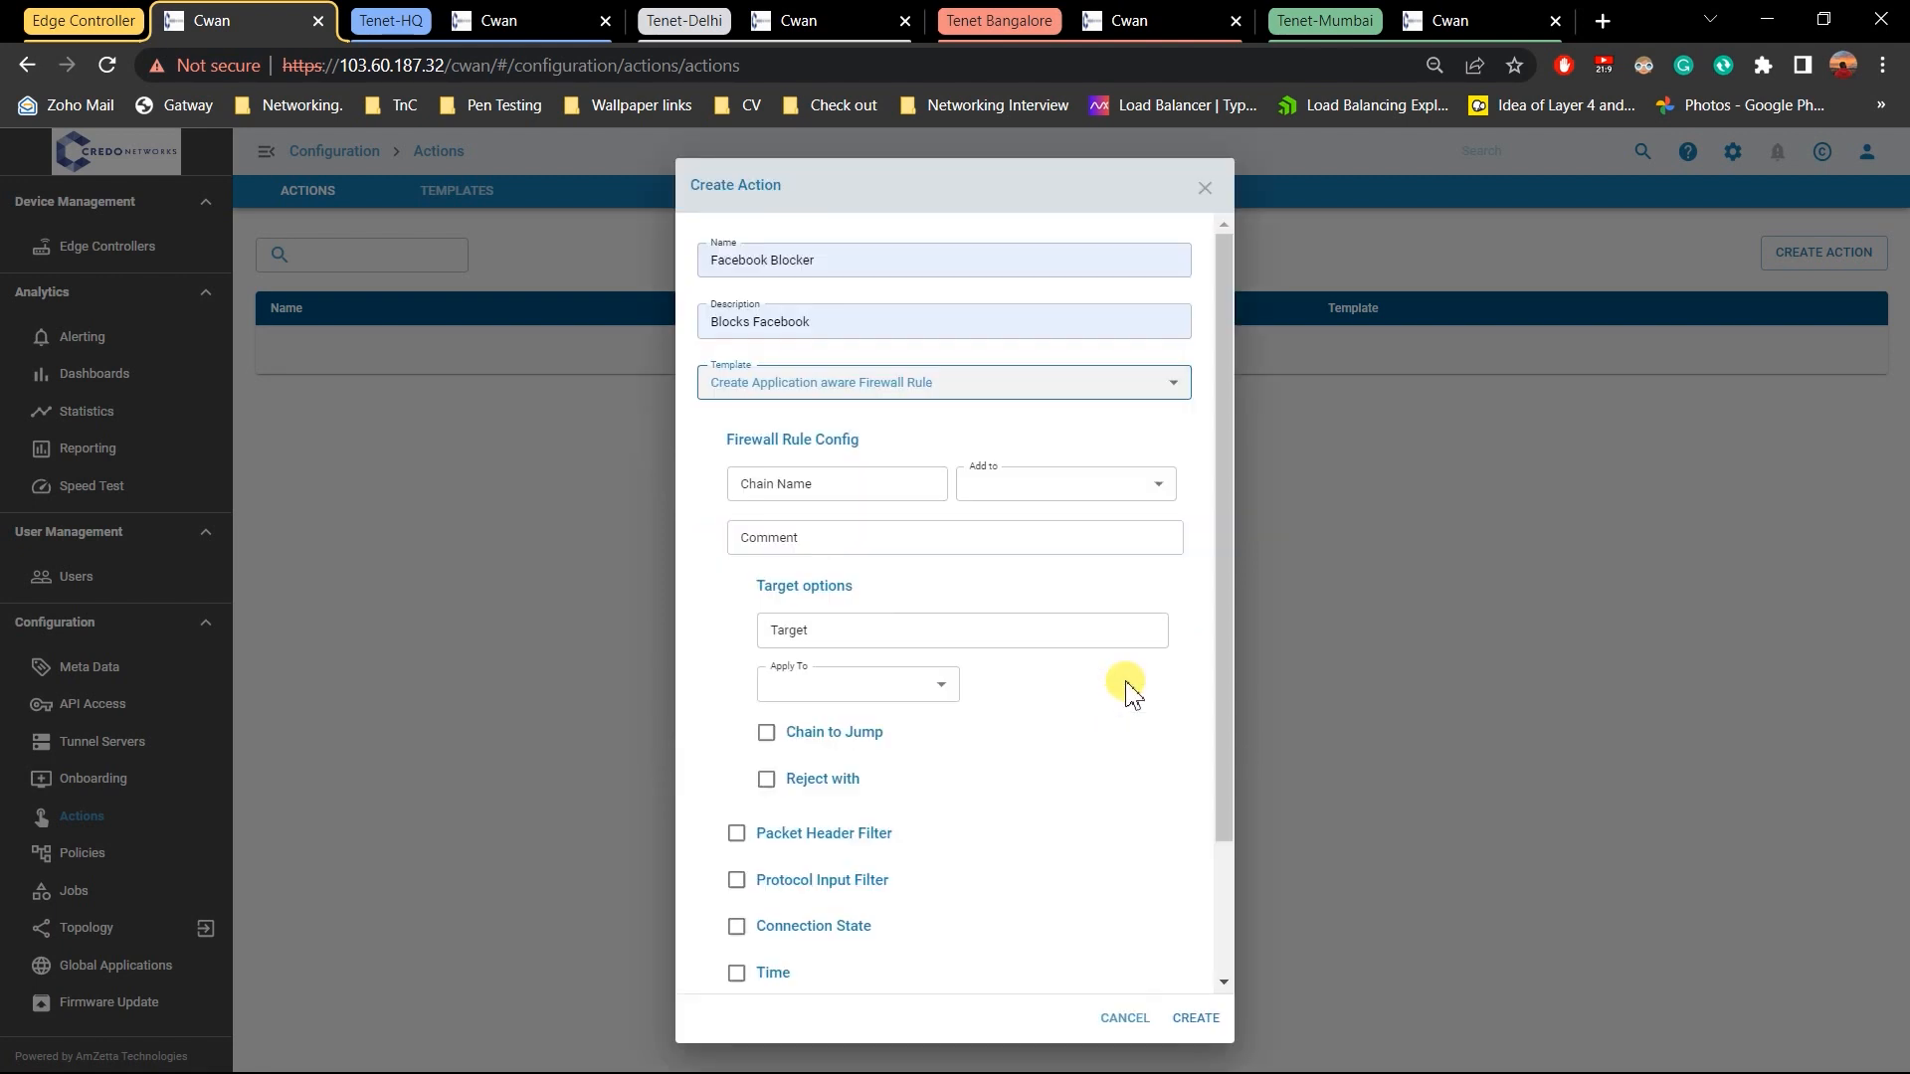
Examine the firewall rule form and the settings offered by the Packet Header Filter, leaving that filter disabled
scroll(1132, 694, down, 2)
scroll(1132, 694, up, 2)
scroll(1132, 694, down, 2)
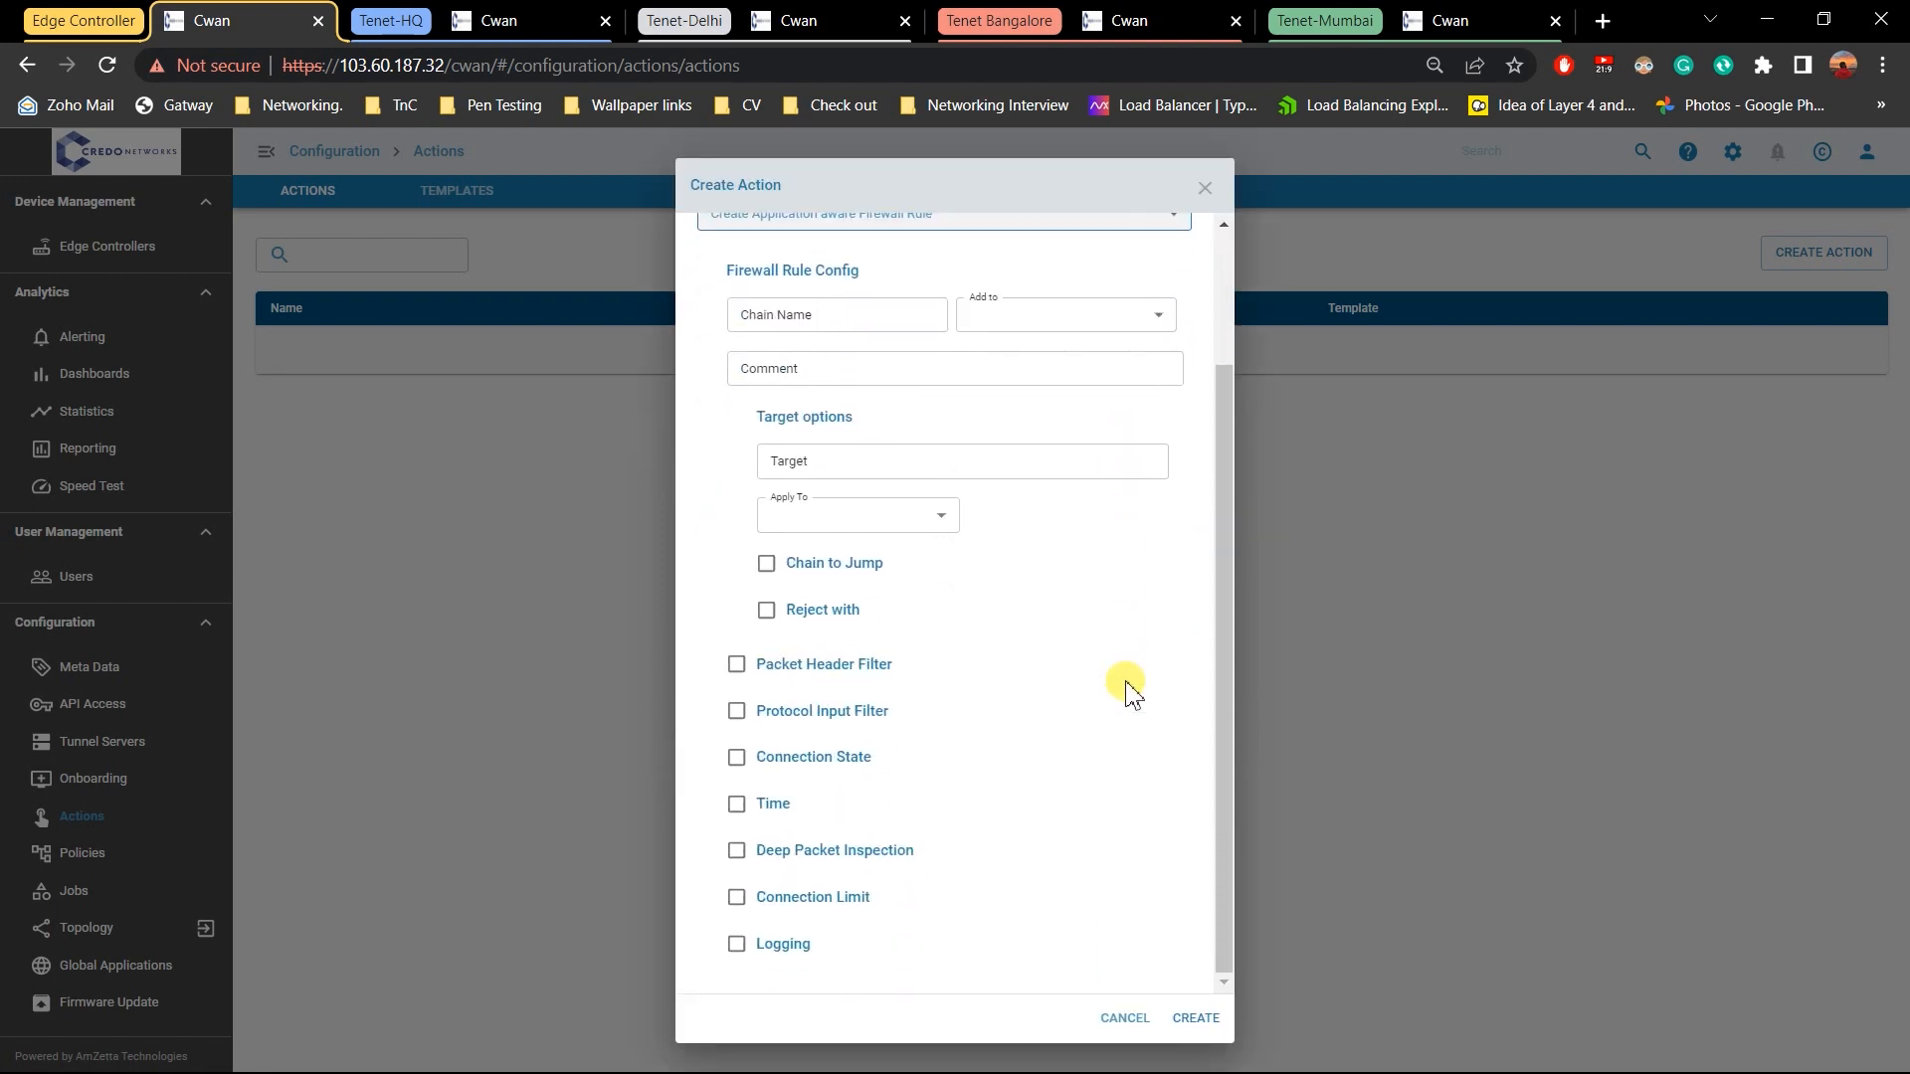
click(837, 686)
scroll(844, 672, down, 3)
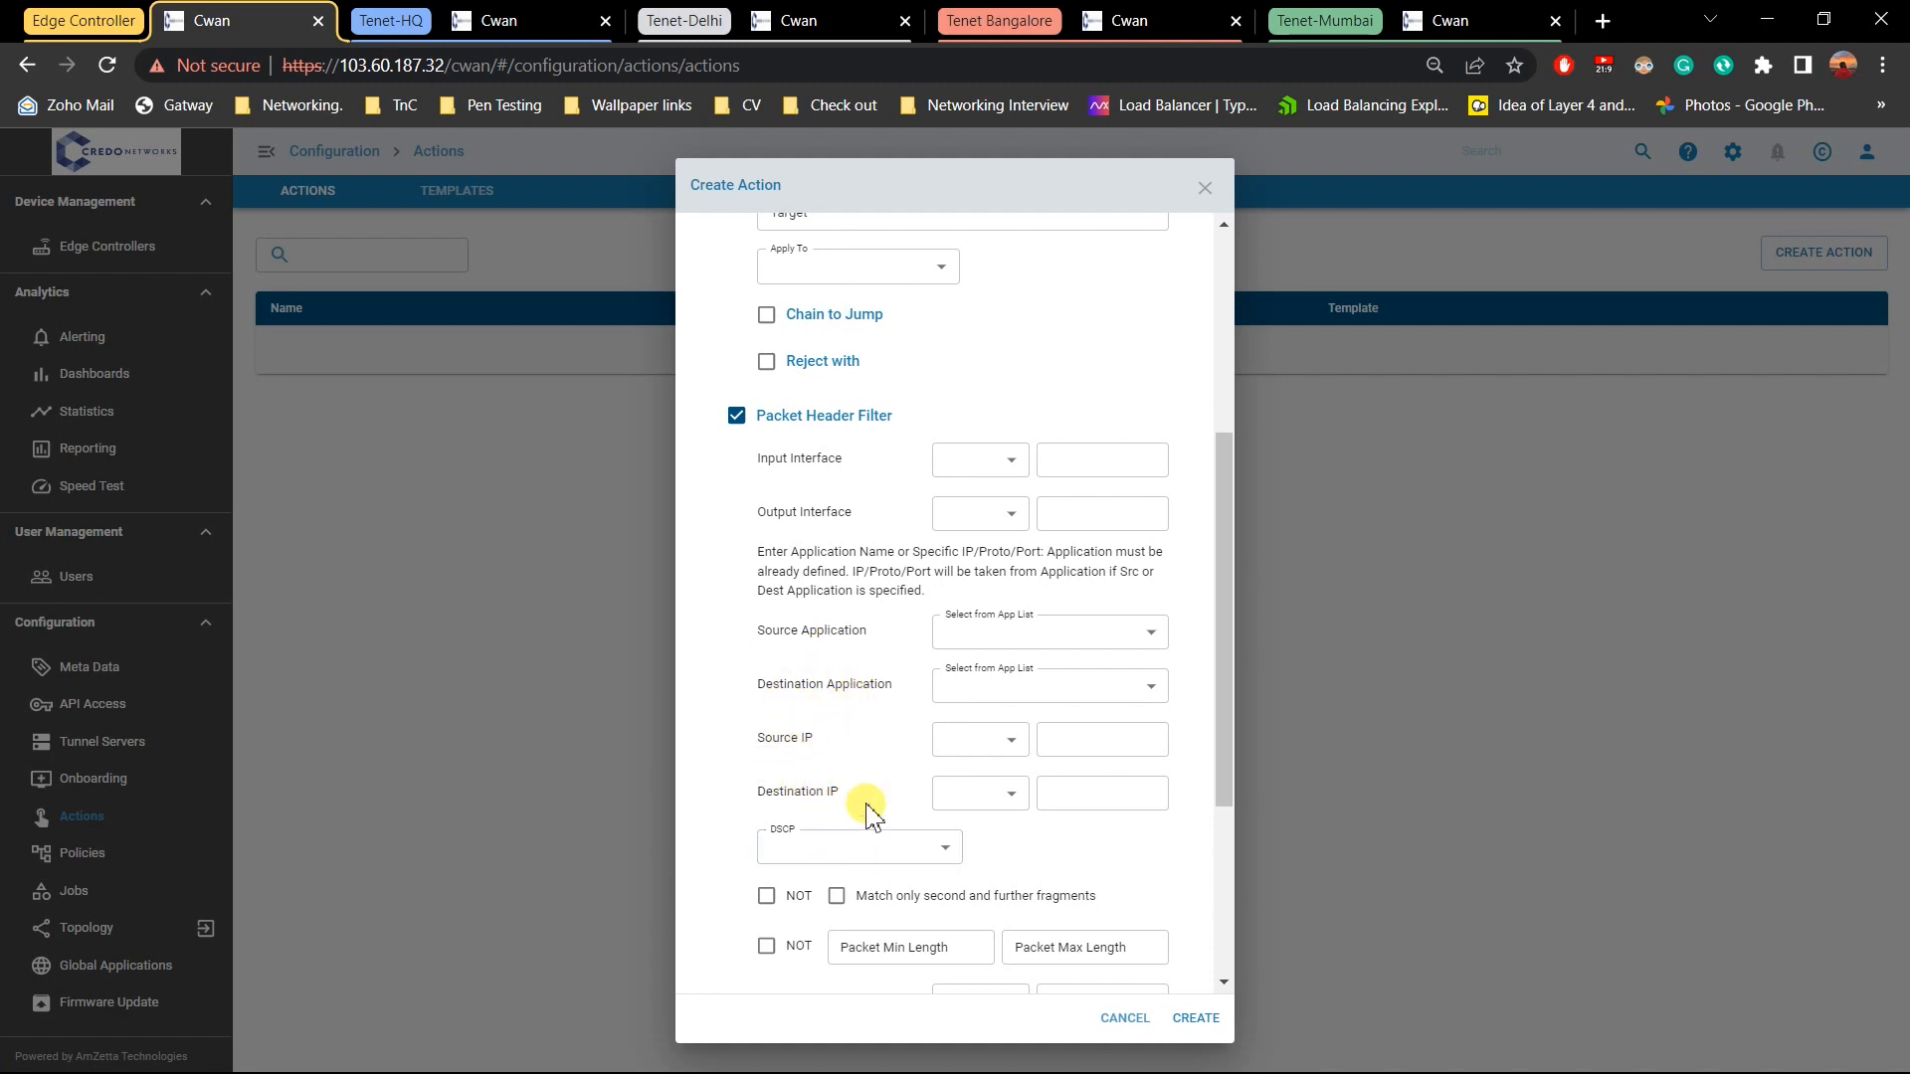
scroll(865, 802, down, 4)
scroll(746, 533, up, 4)
click(738, 439)
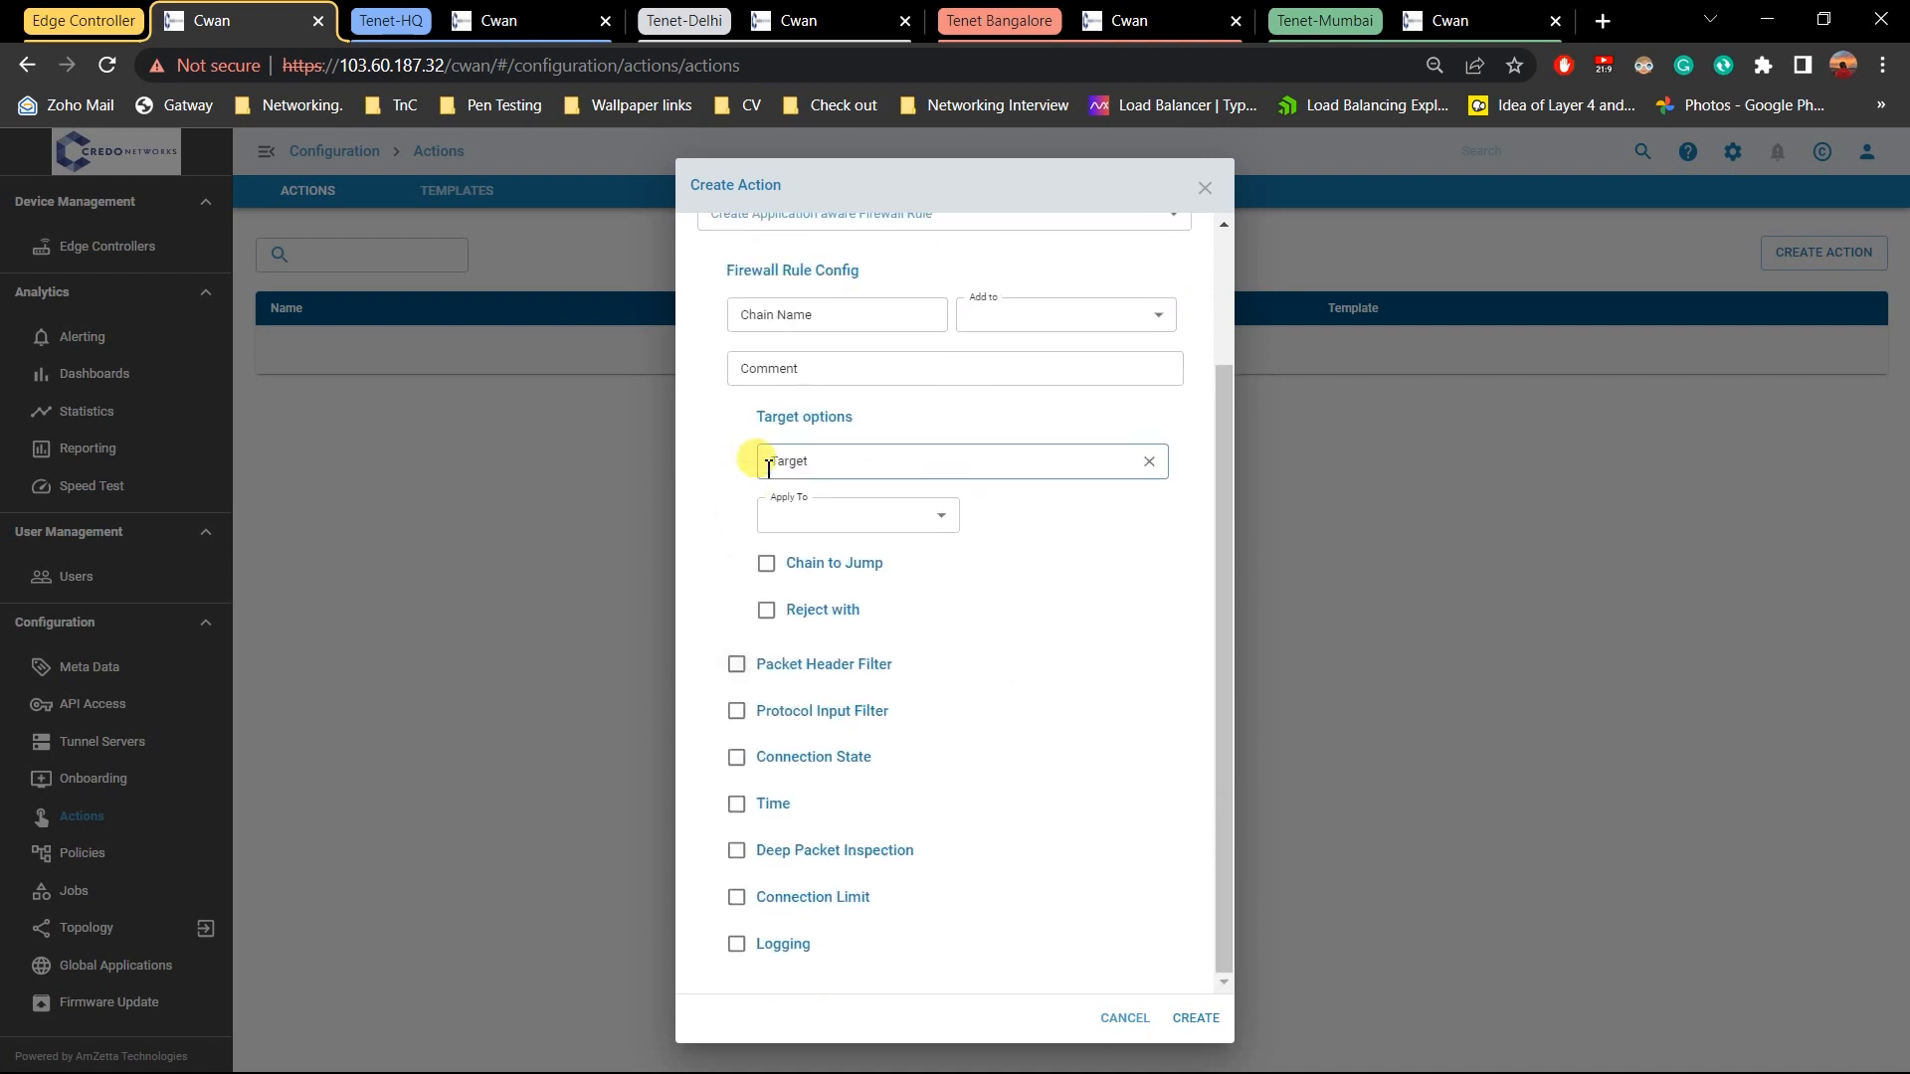
Examine the protocol choices and match conditions offered by the Protocol Input Filter, leaving the filter disabled
click(784, 712)
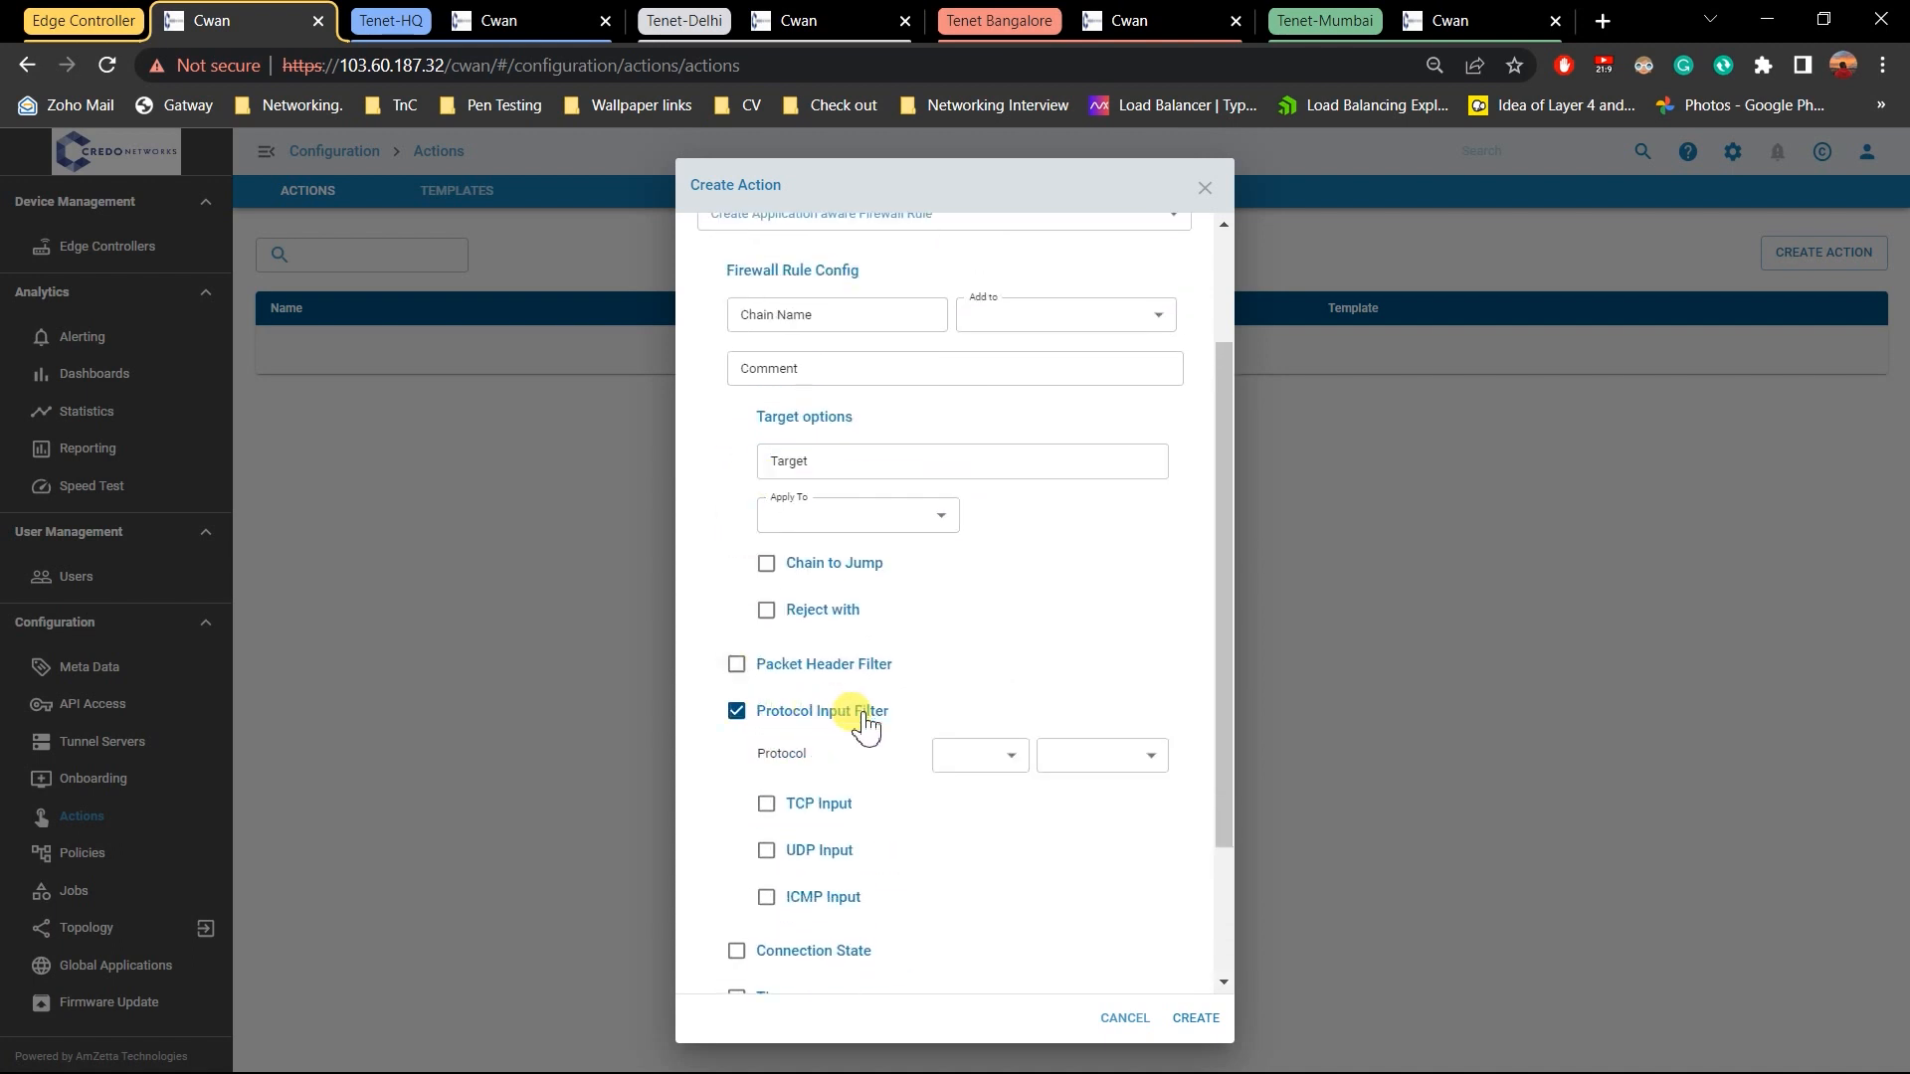
click(1156, 762)
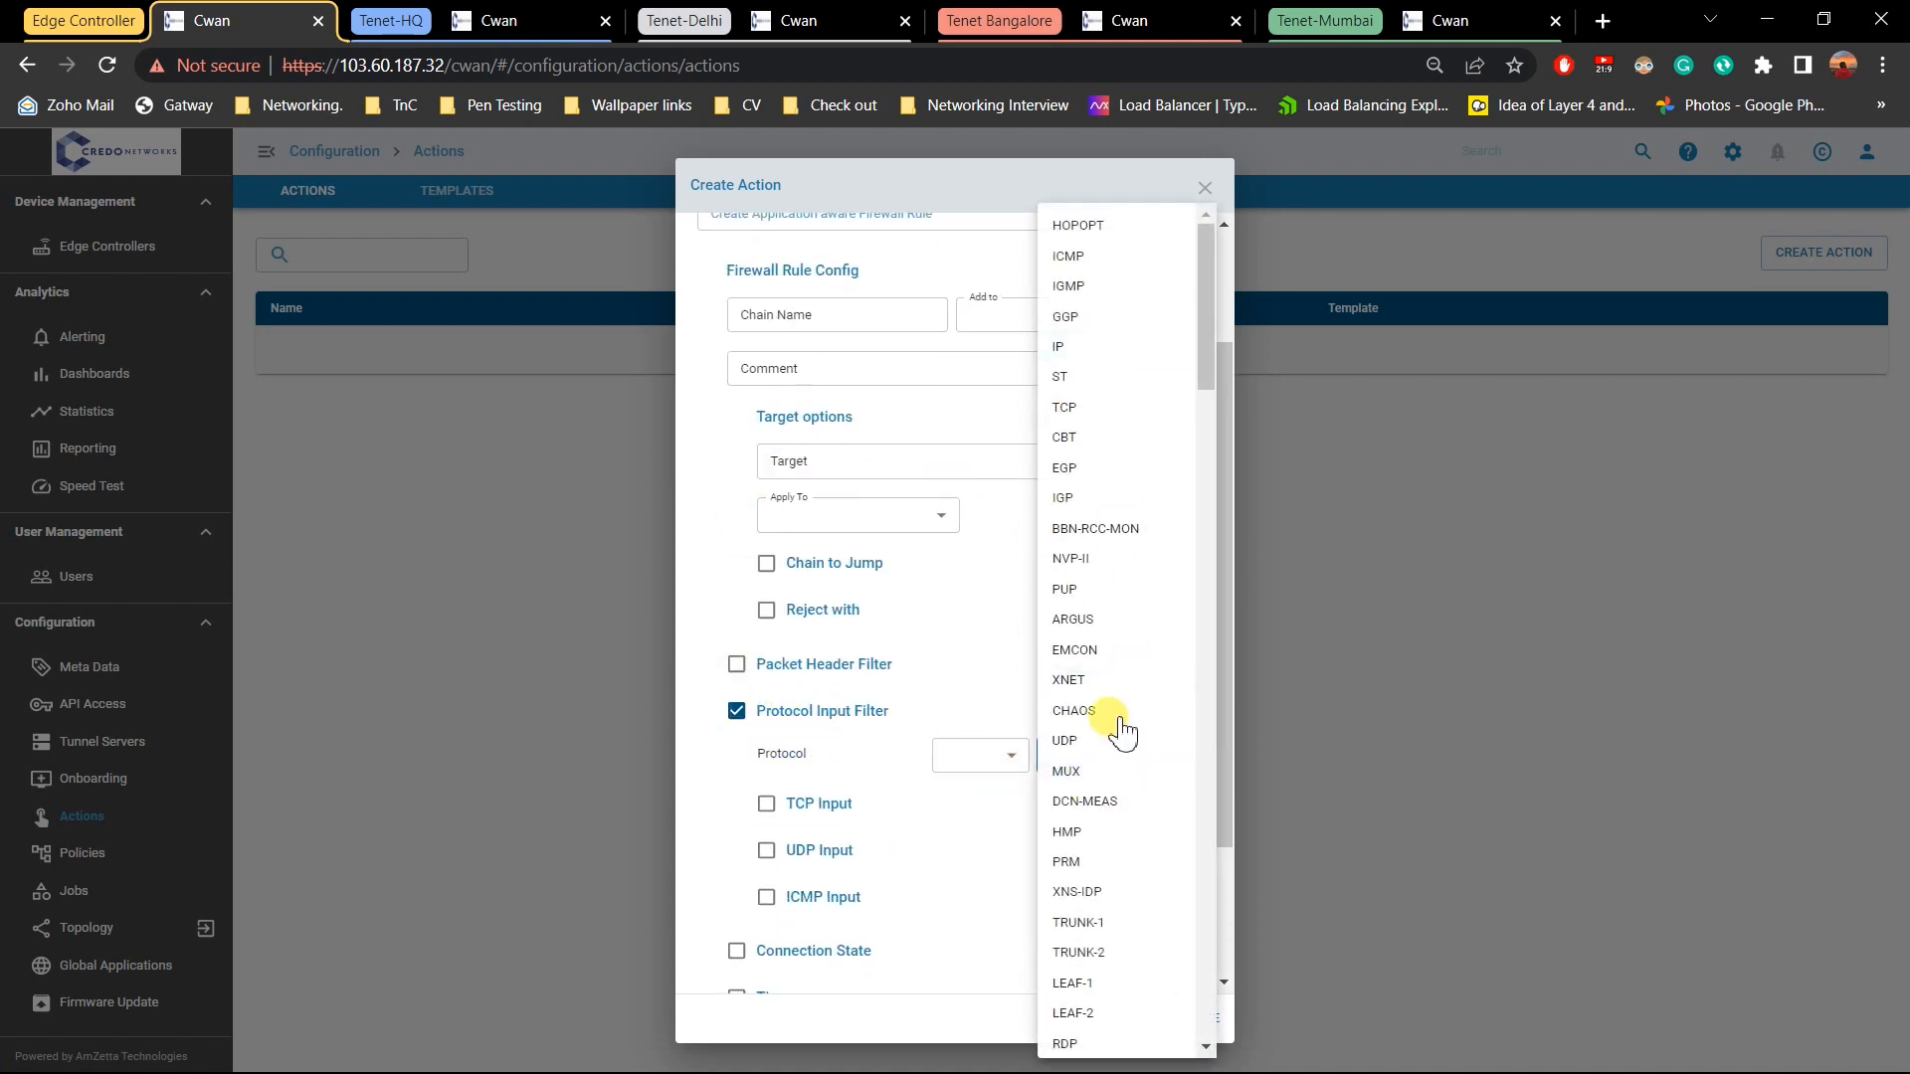
click(973, 748)
click(980, 754)
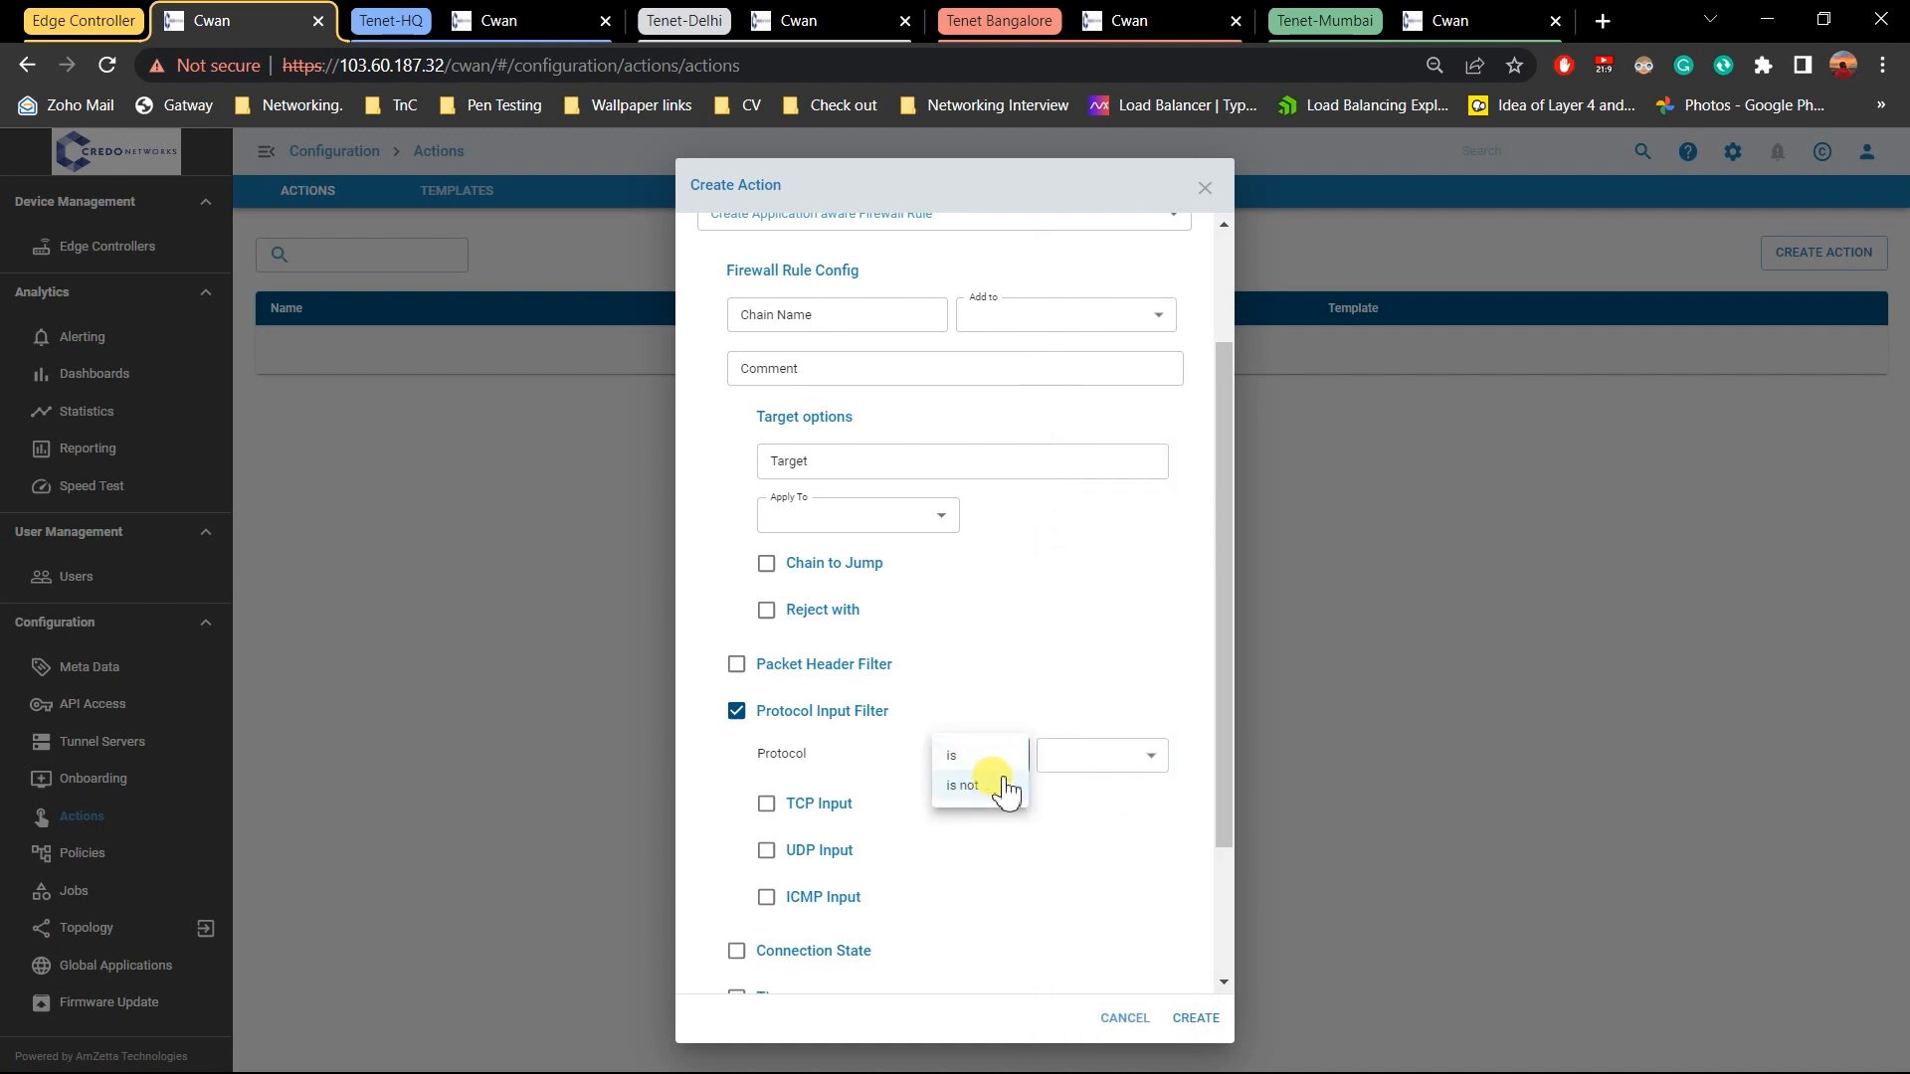
click(1006, 874)
scroll(972, 836, down, 2)
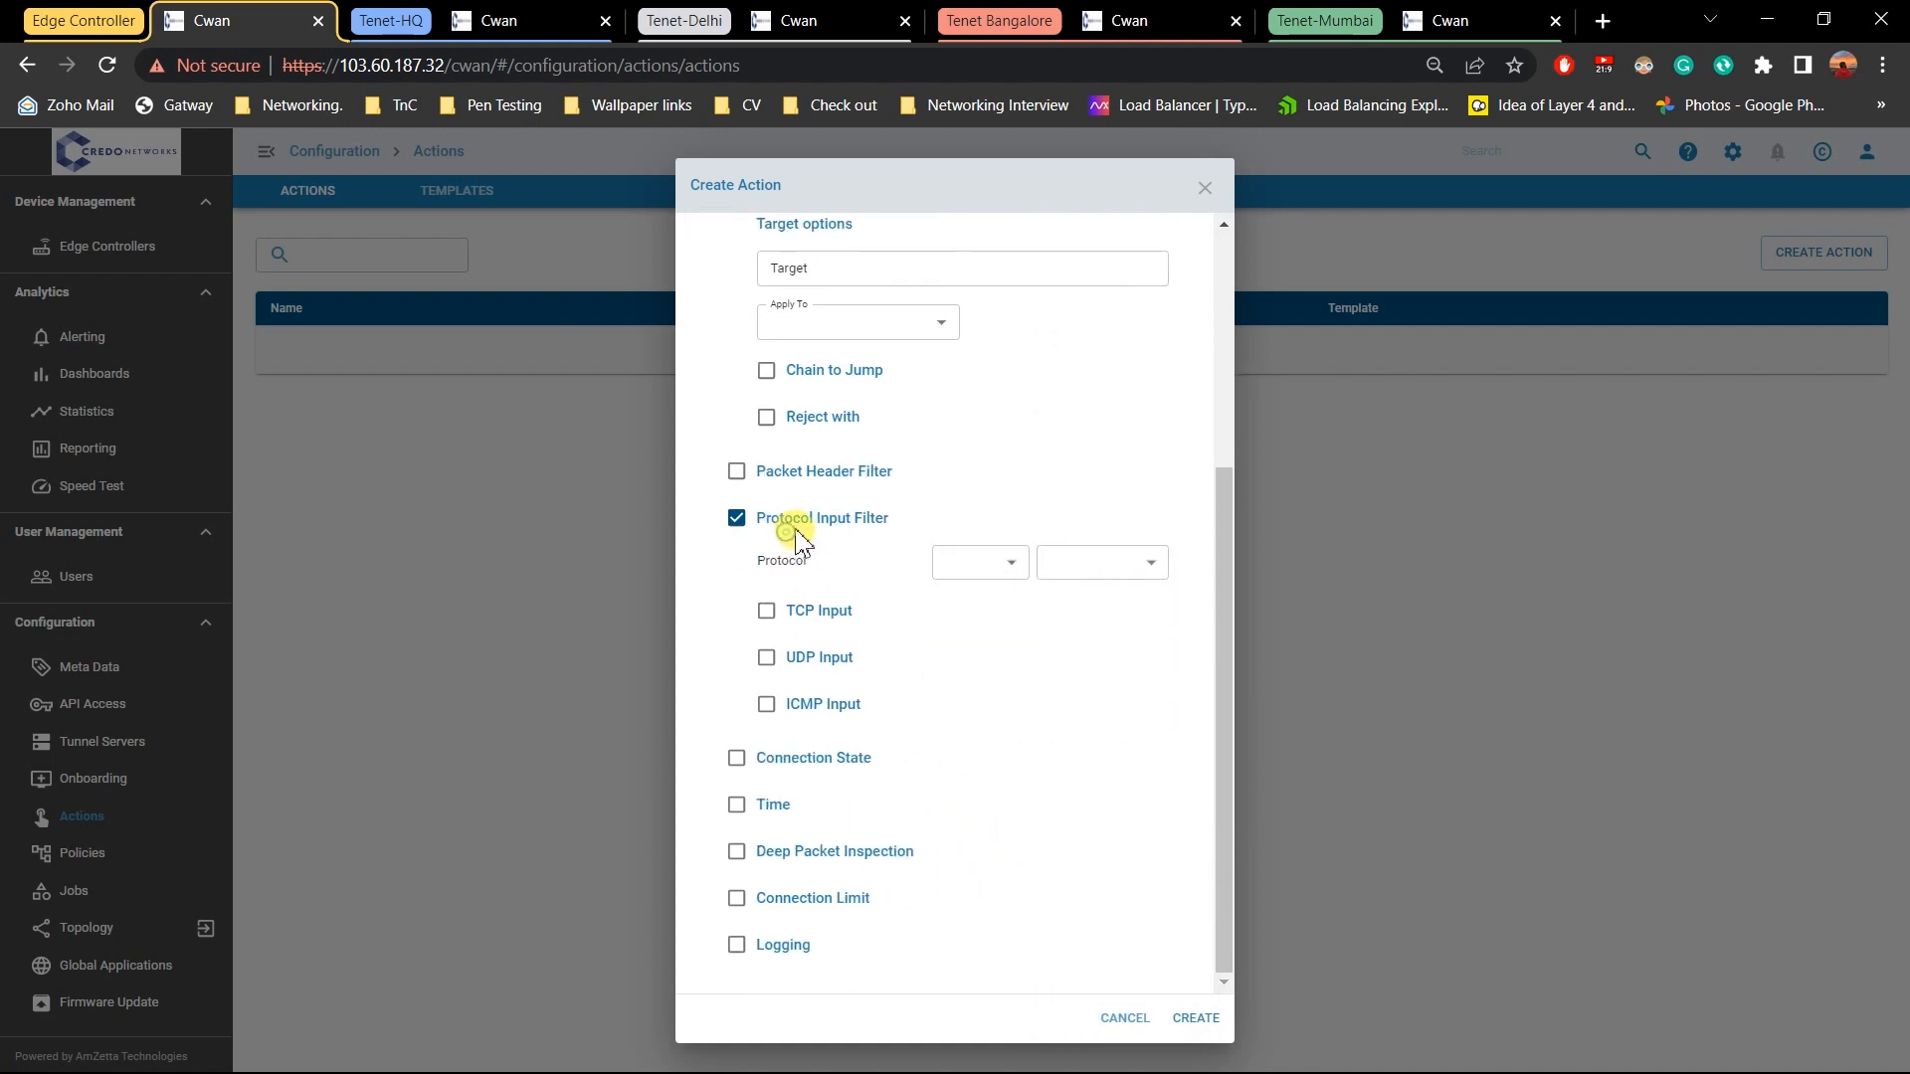
click(796, 537)
click(808, 712)
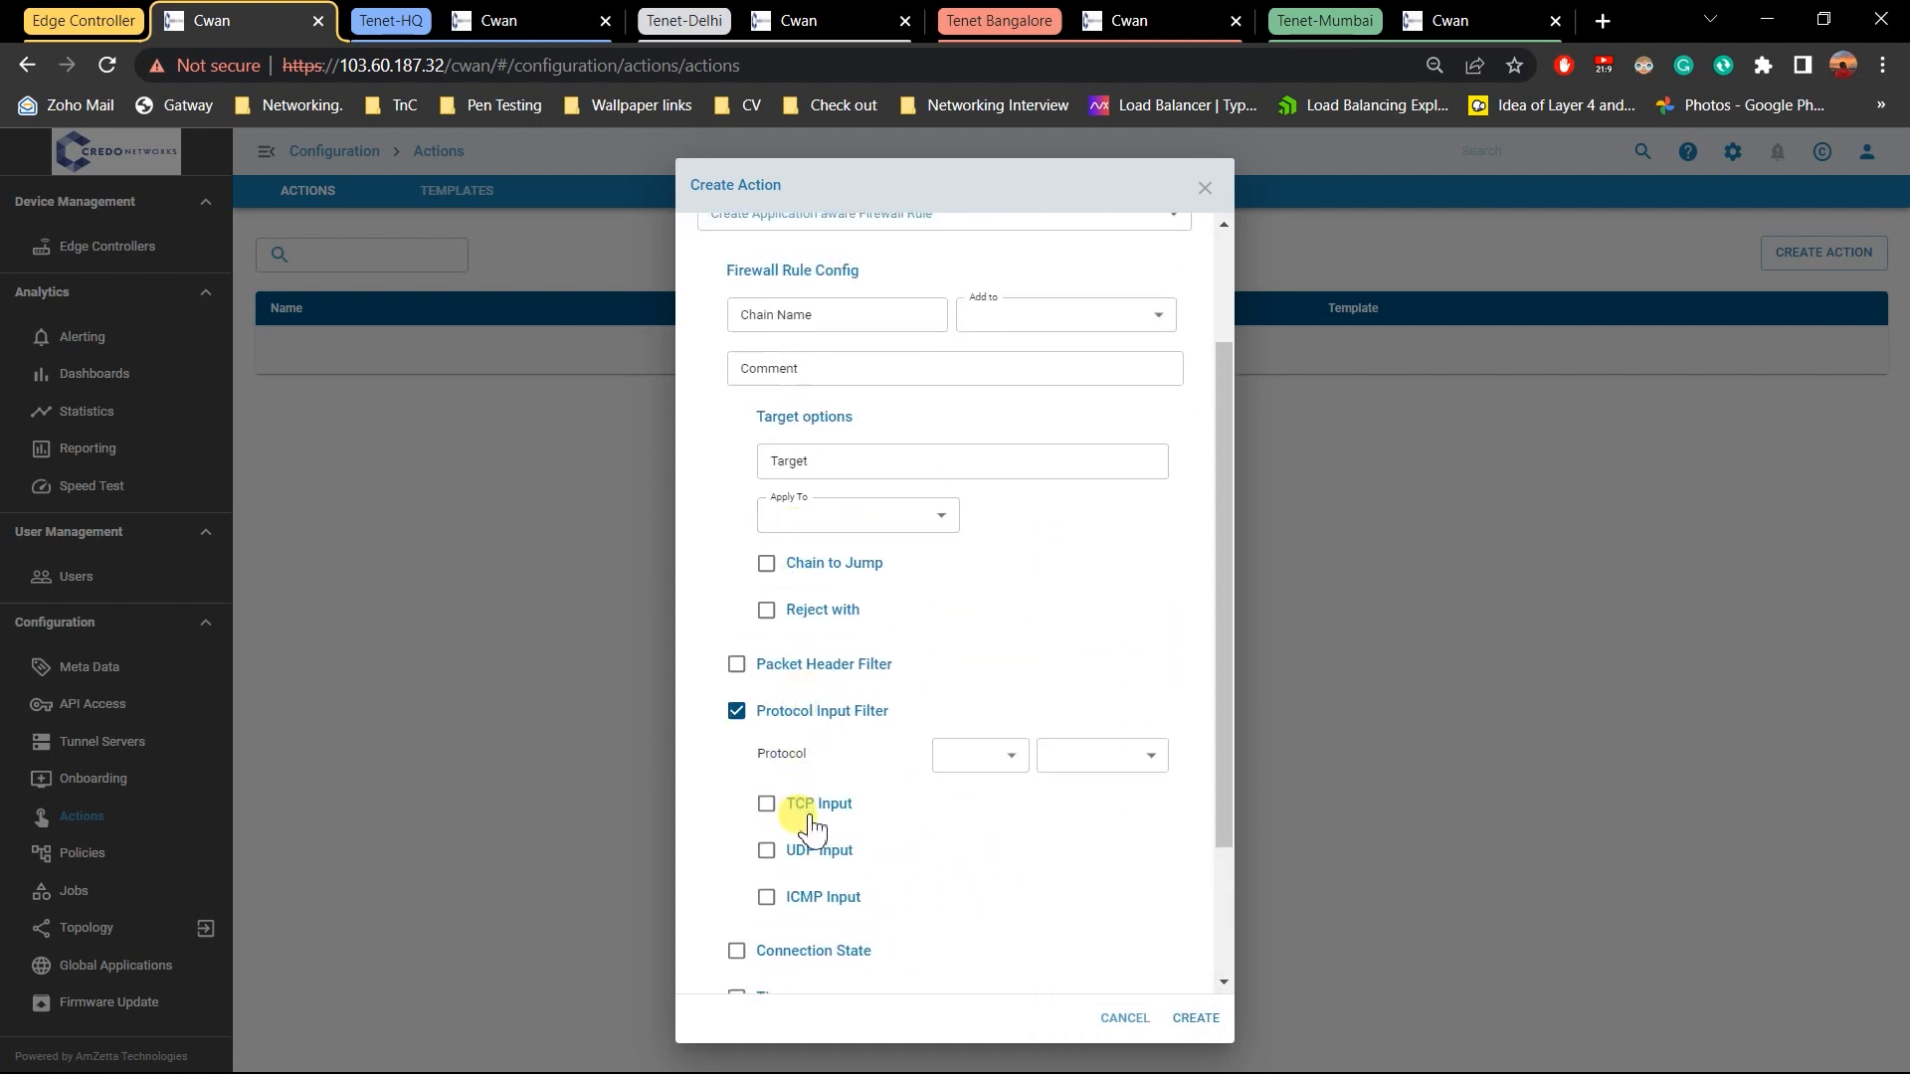
click(808, 712)
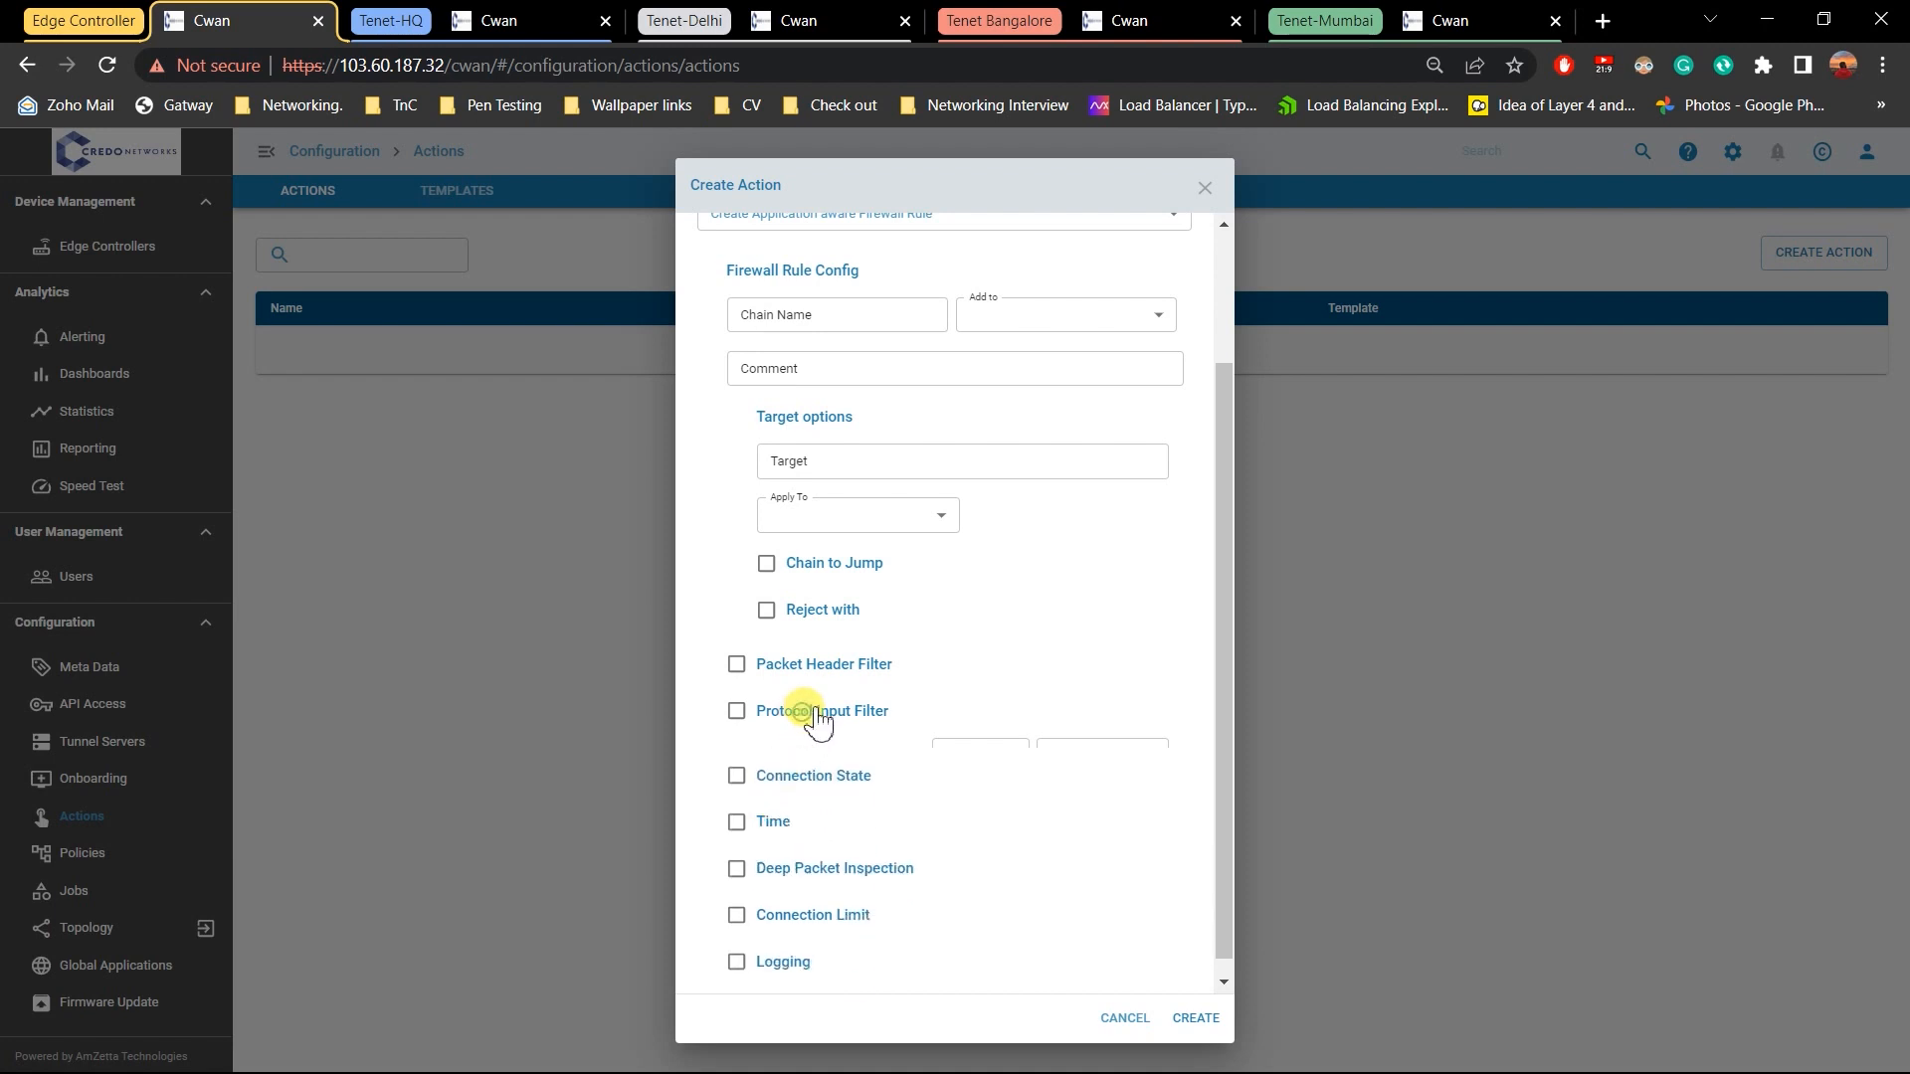
Examine the Connection State options, leaving that condition disabled
click(811, 750)
scroll(857, 759, down, 1)
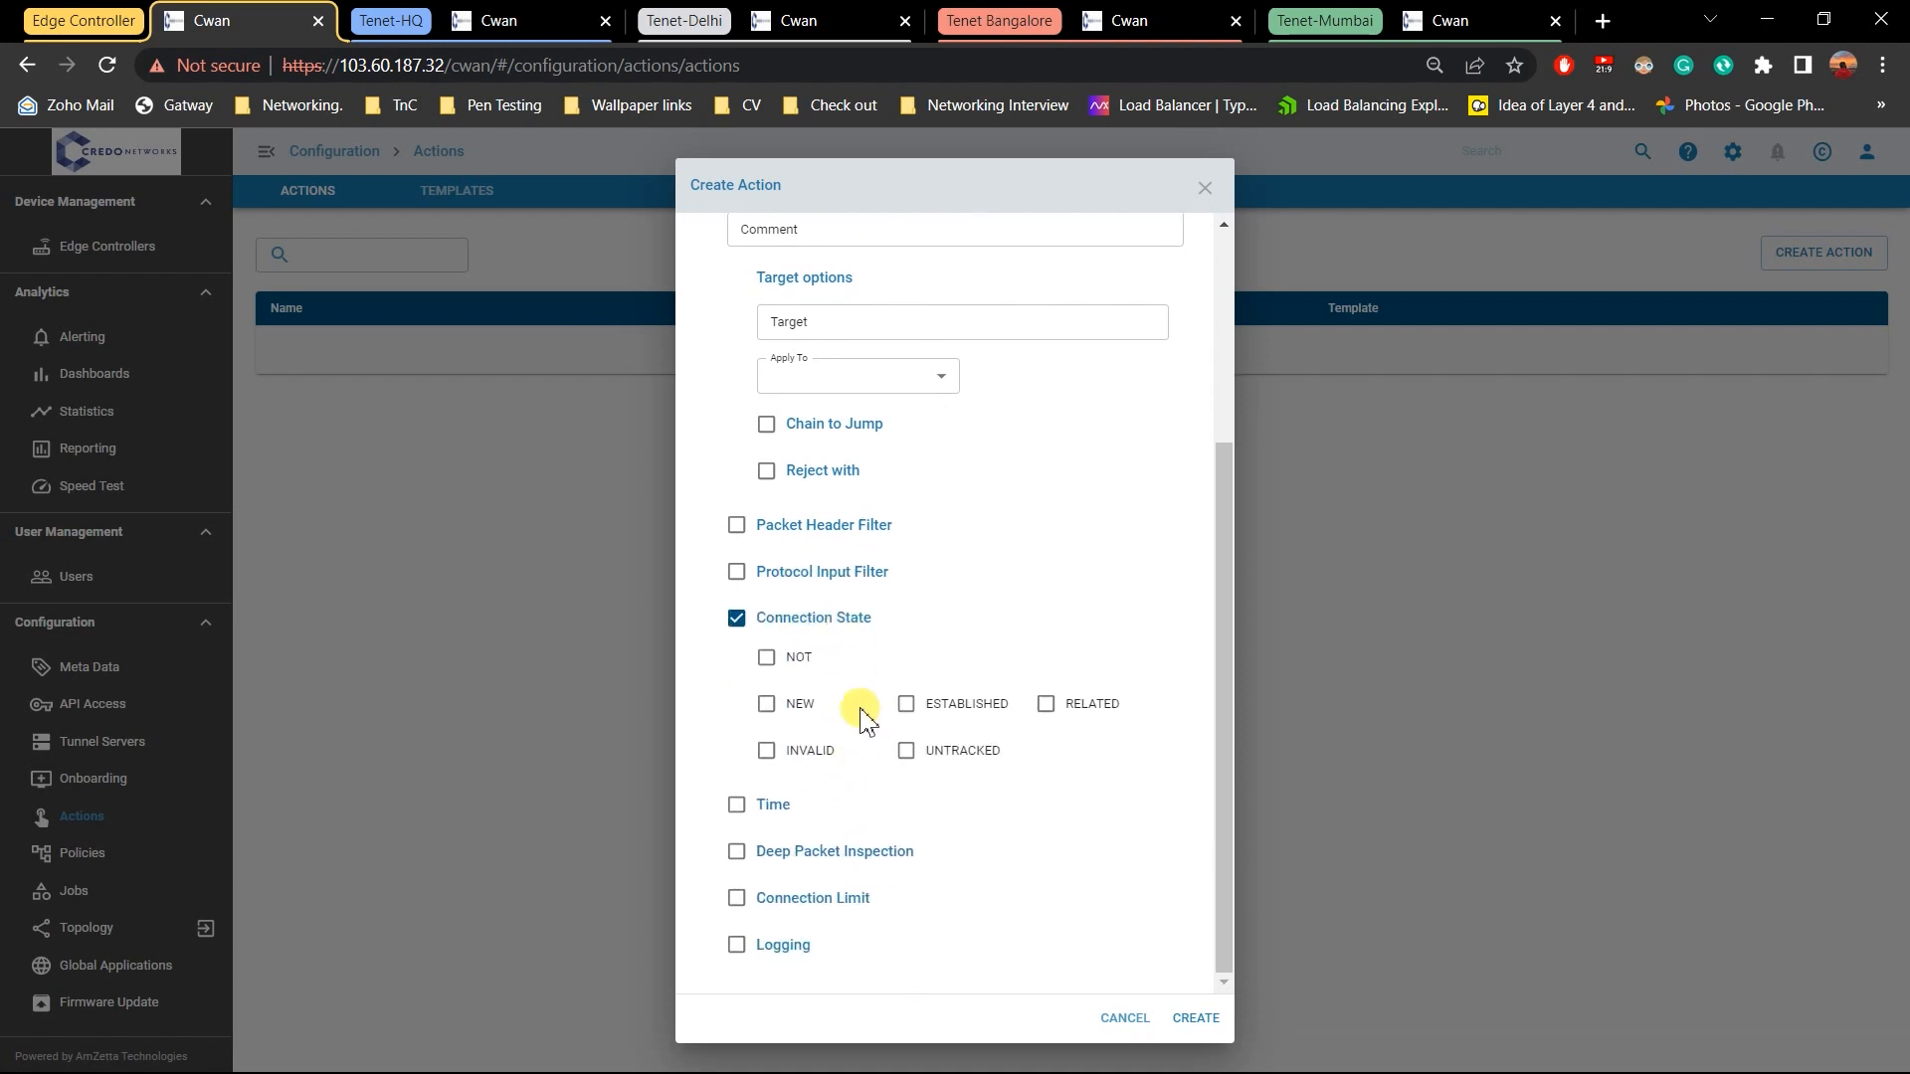
click(812, 627)
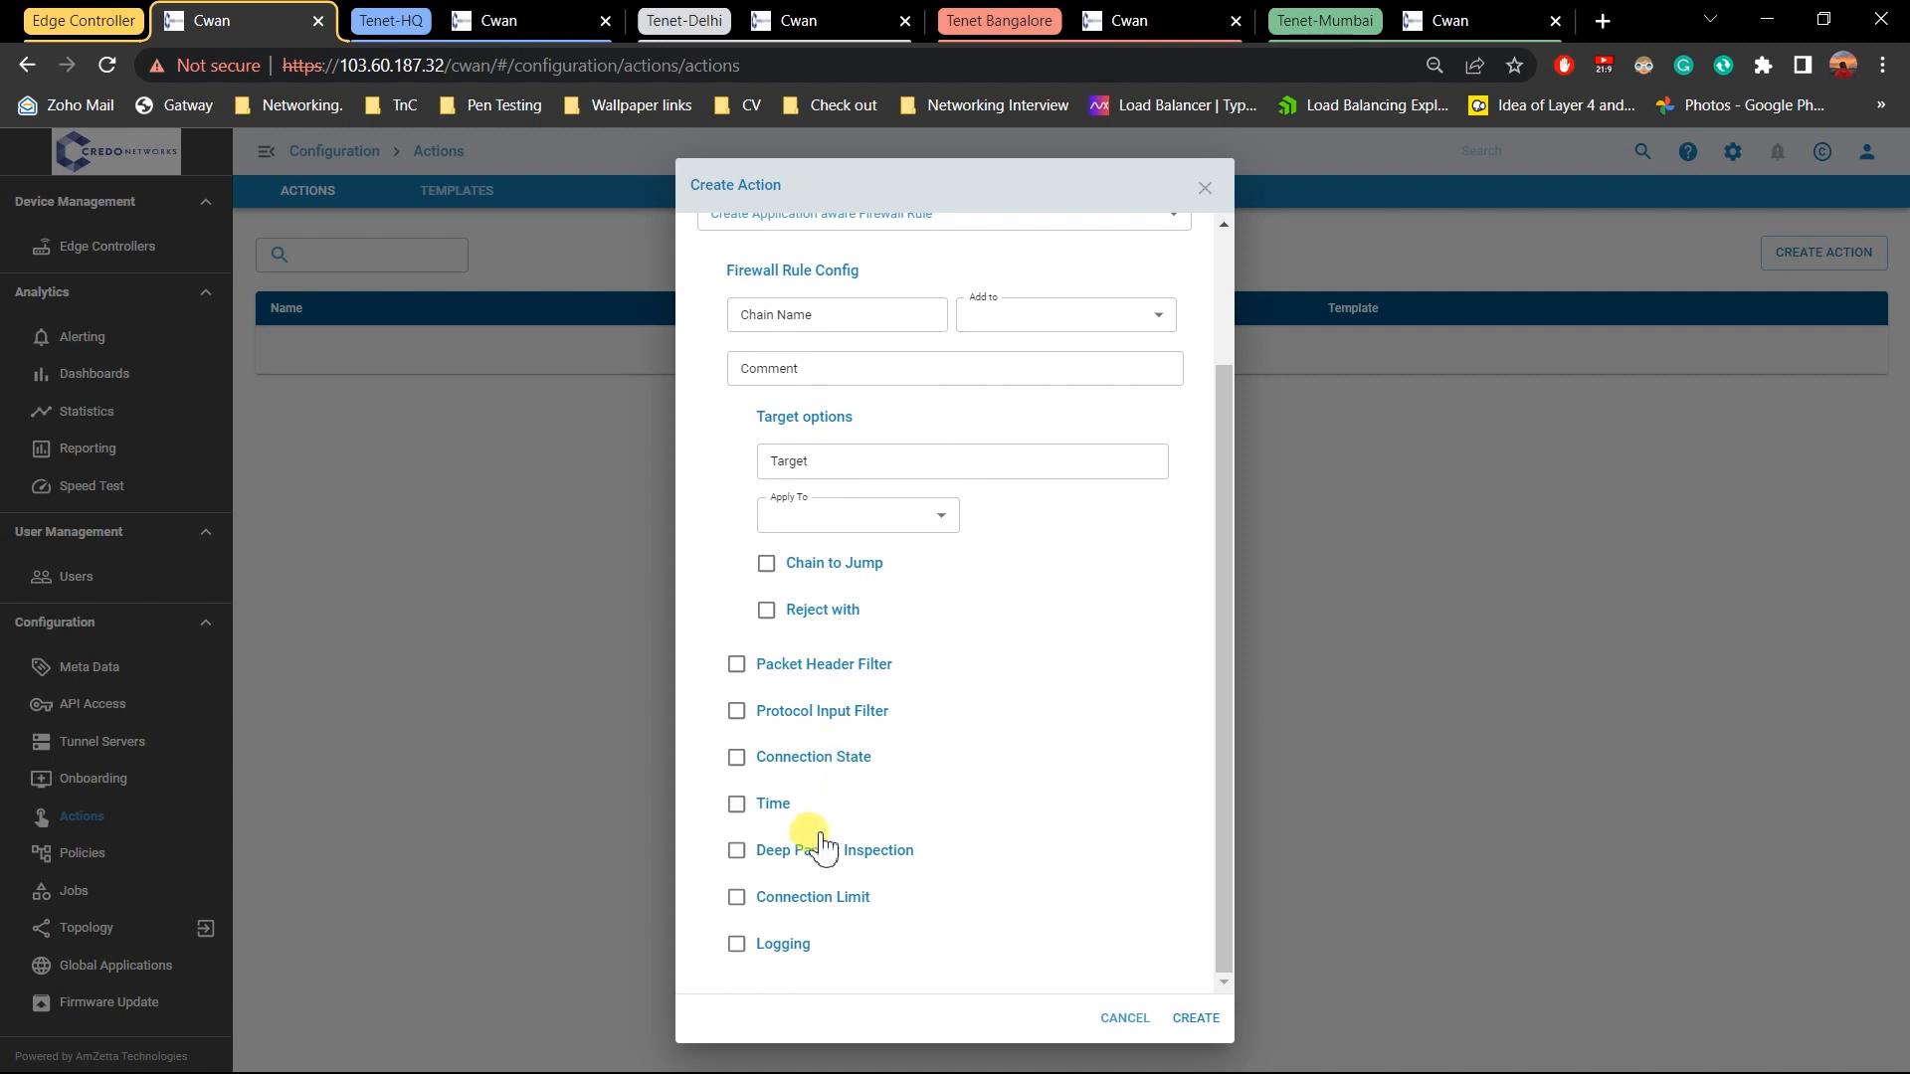
Enable Deep Packet Inspection with the application condition "is FACEBOOK" and try to create the action
click(817, 848)
scroll(817, 848, down, 1)
click(1011, 842)
click(994, 844)
click(1076, 858)
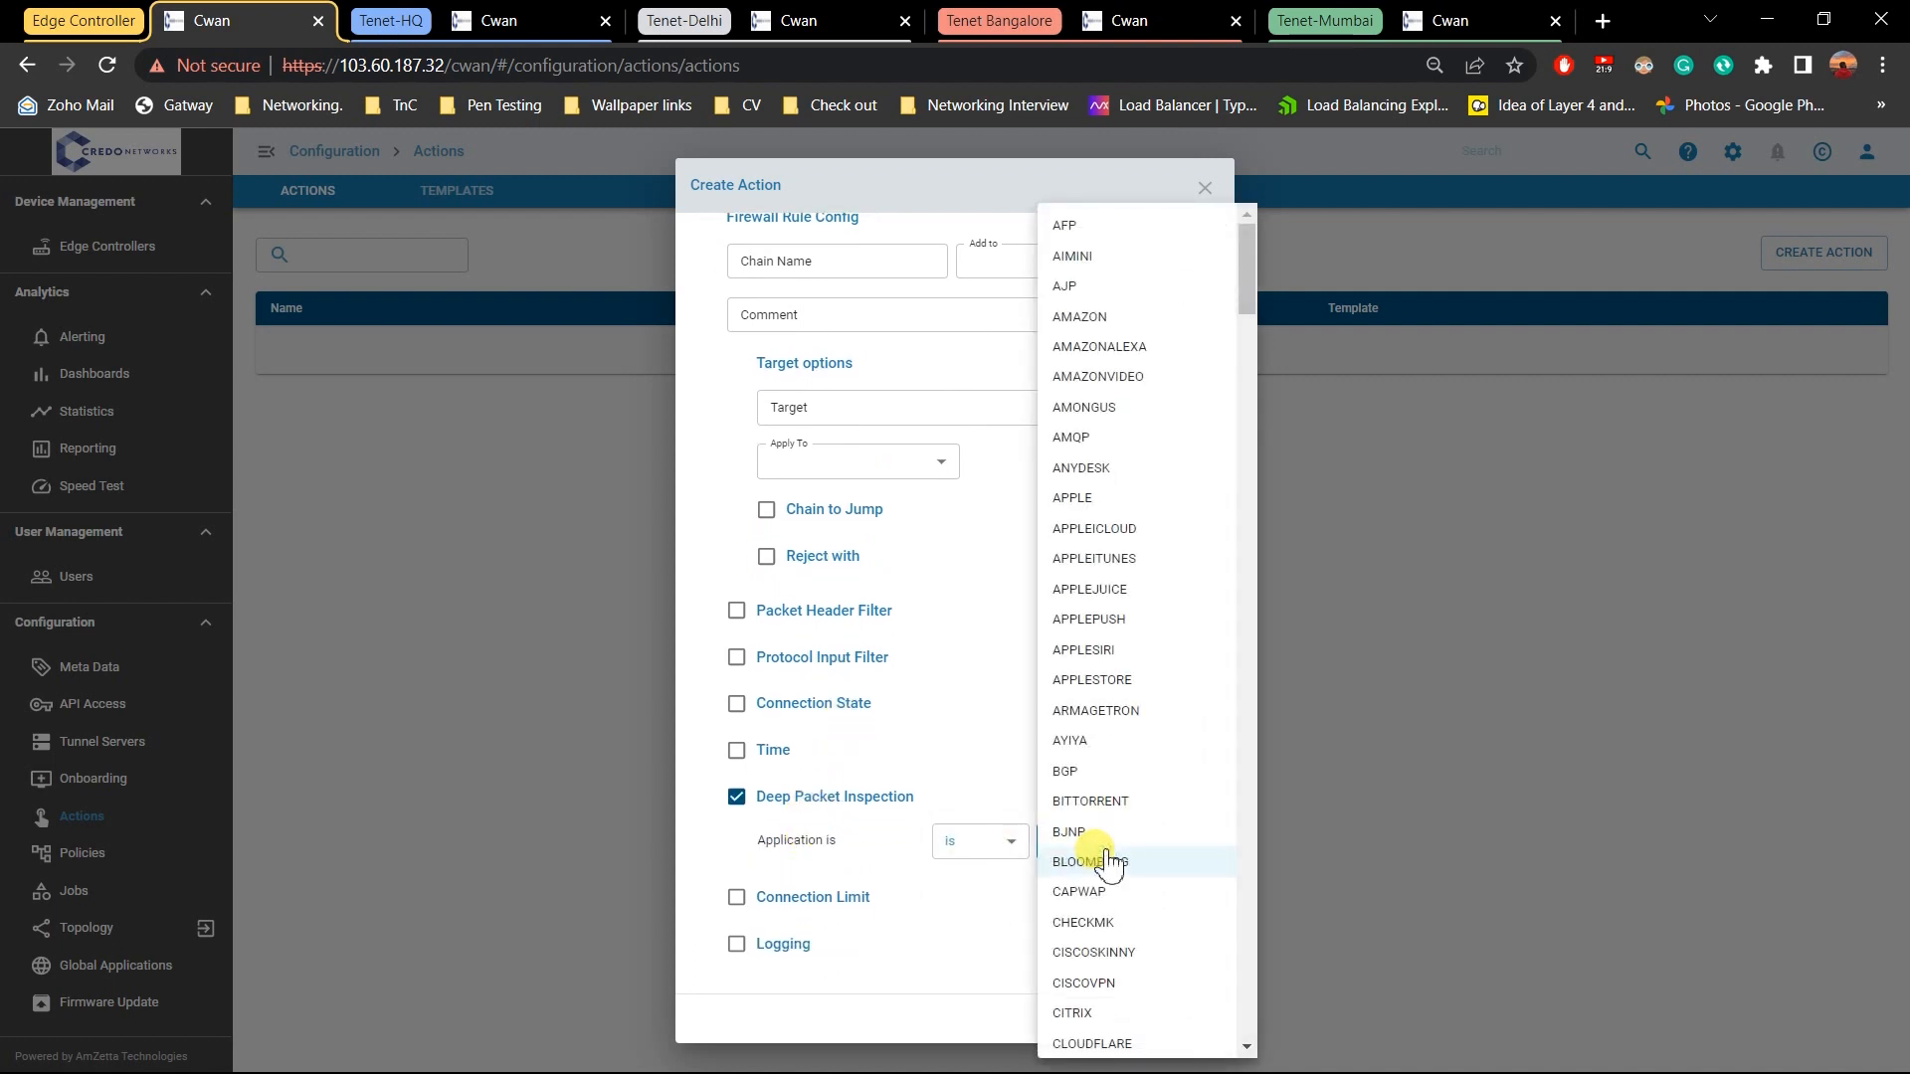
scroll(1100, 844, down, 10)
click(1118, 629)
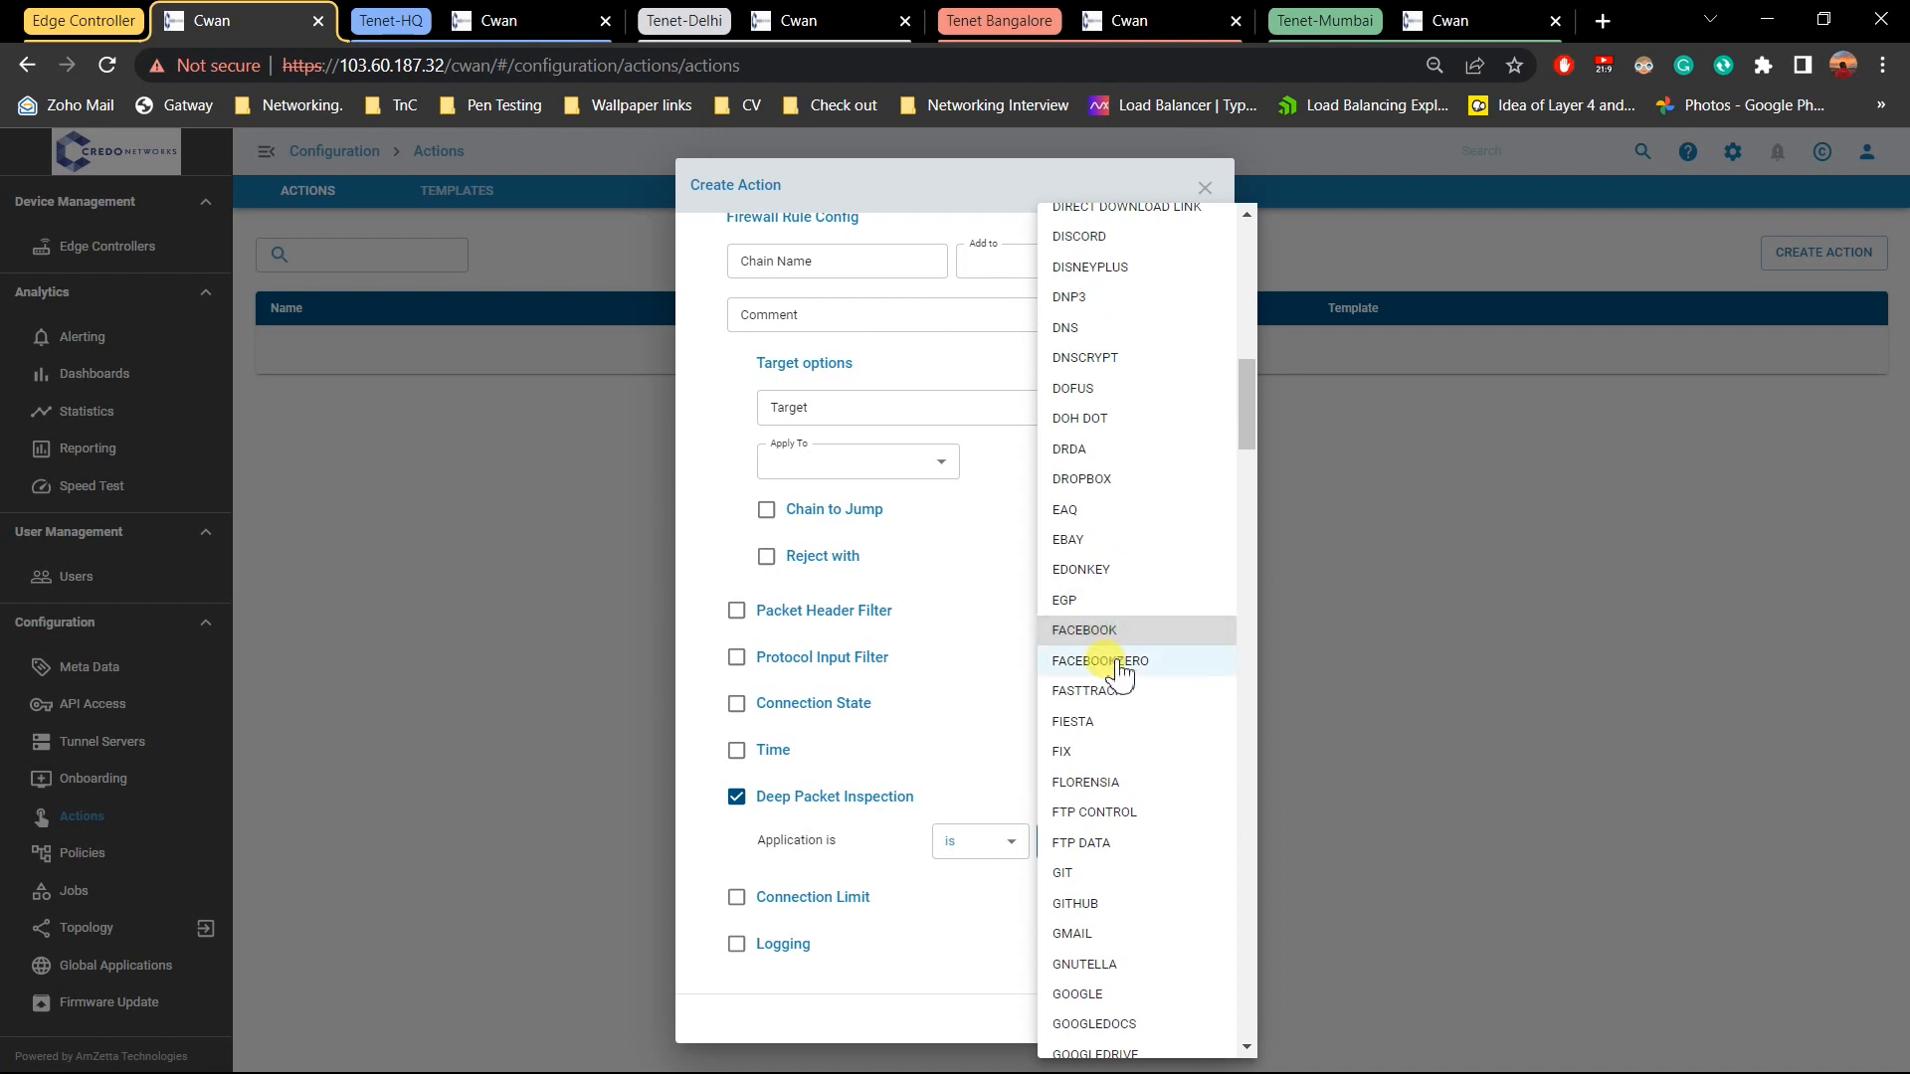
click(1013, 731)
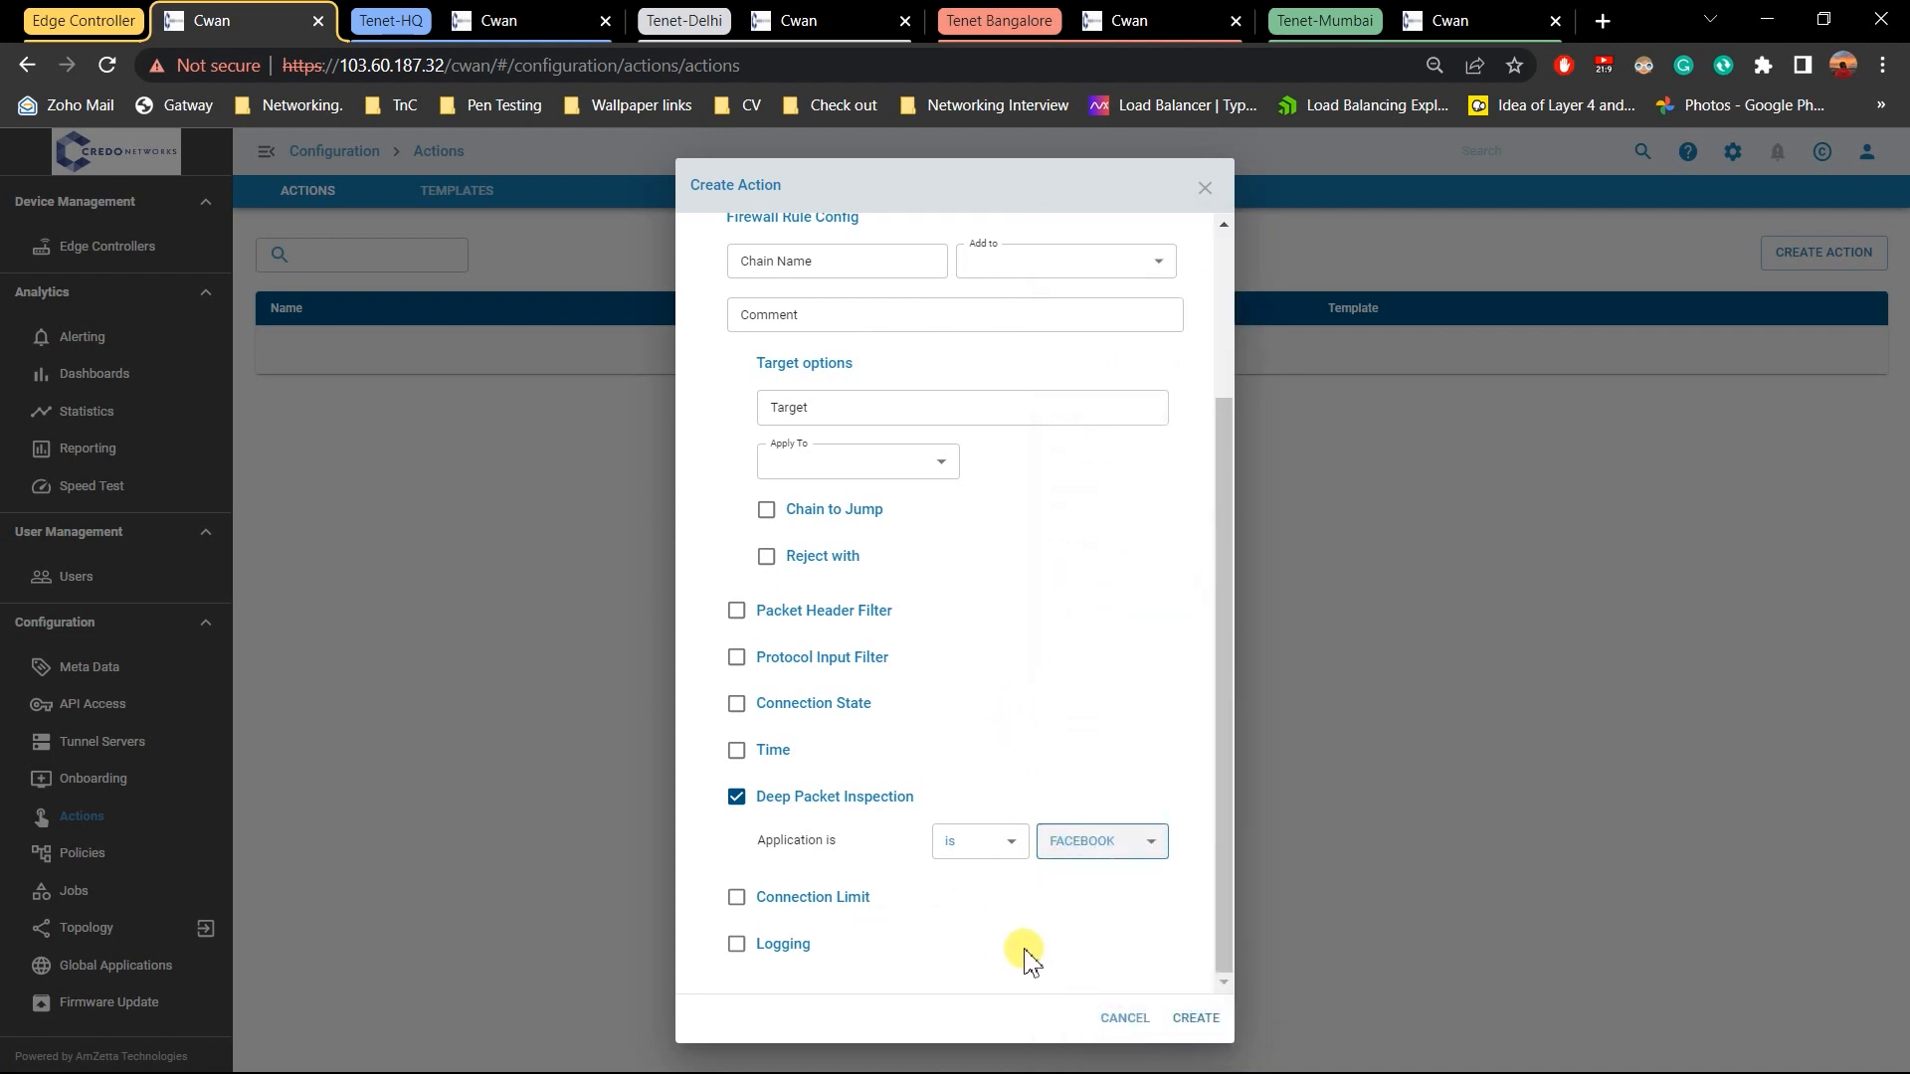
click(1194, 1021)
Set the firewall rule's chain name to ZWAN_FORWARD and add the rule to the Head
scroll(793, 627, up, 3)
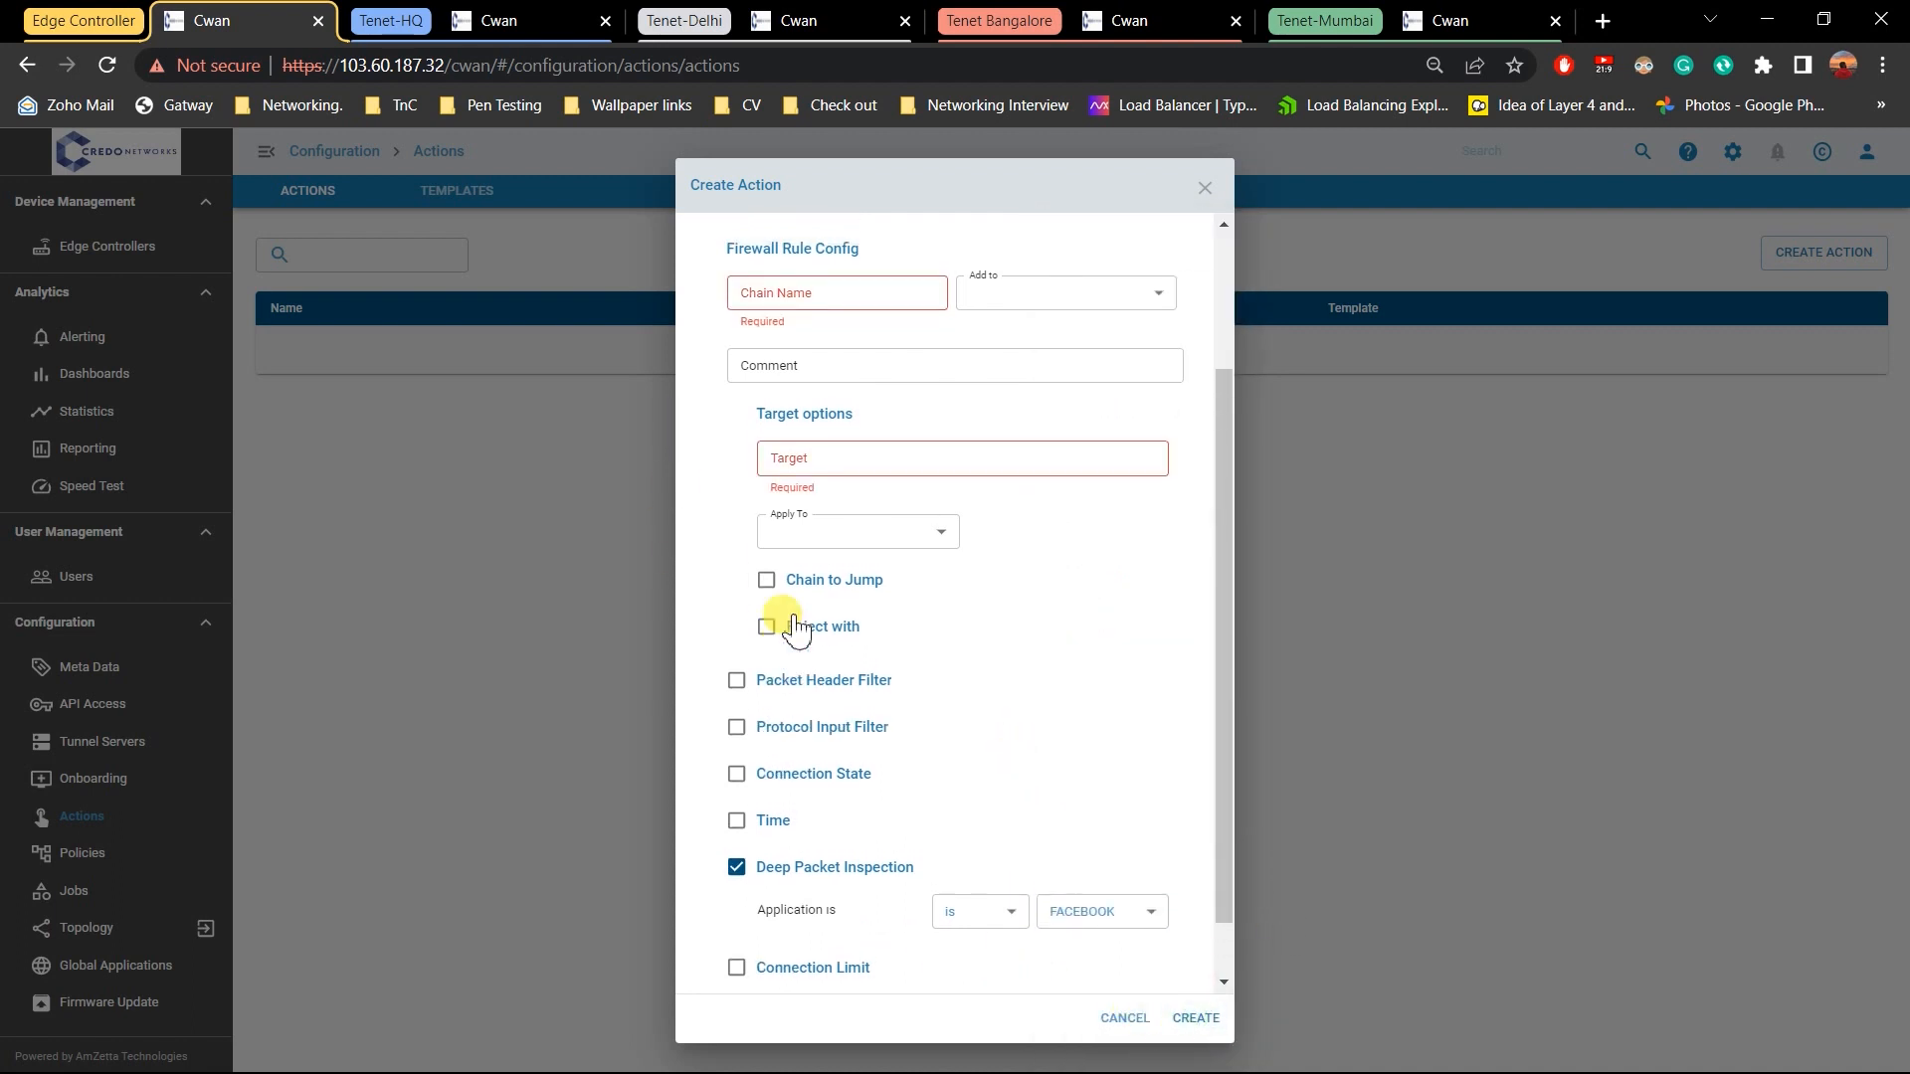
click(812, 480)
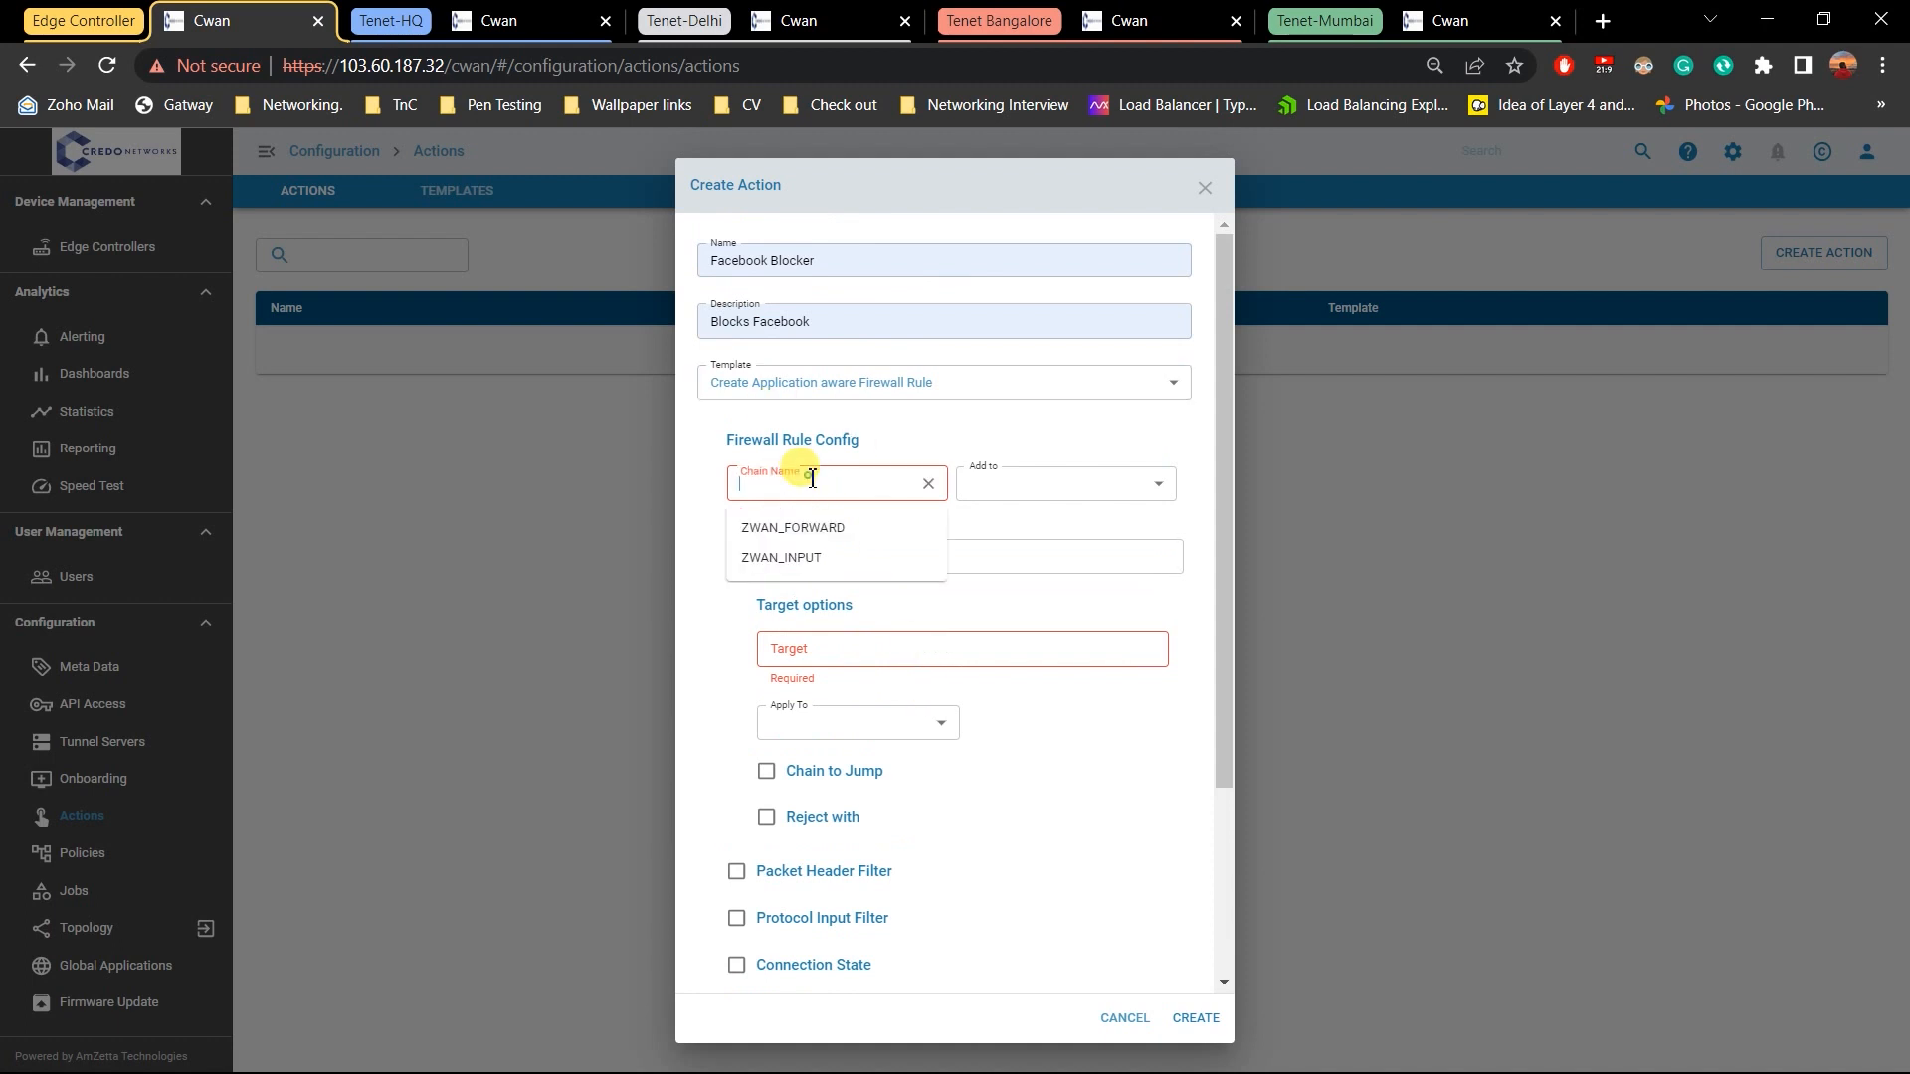
click(827, 528)
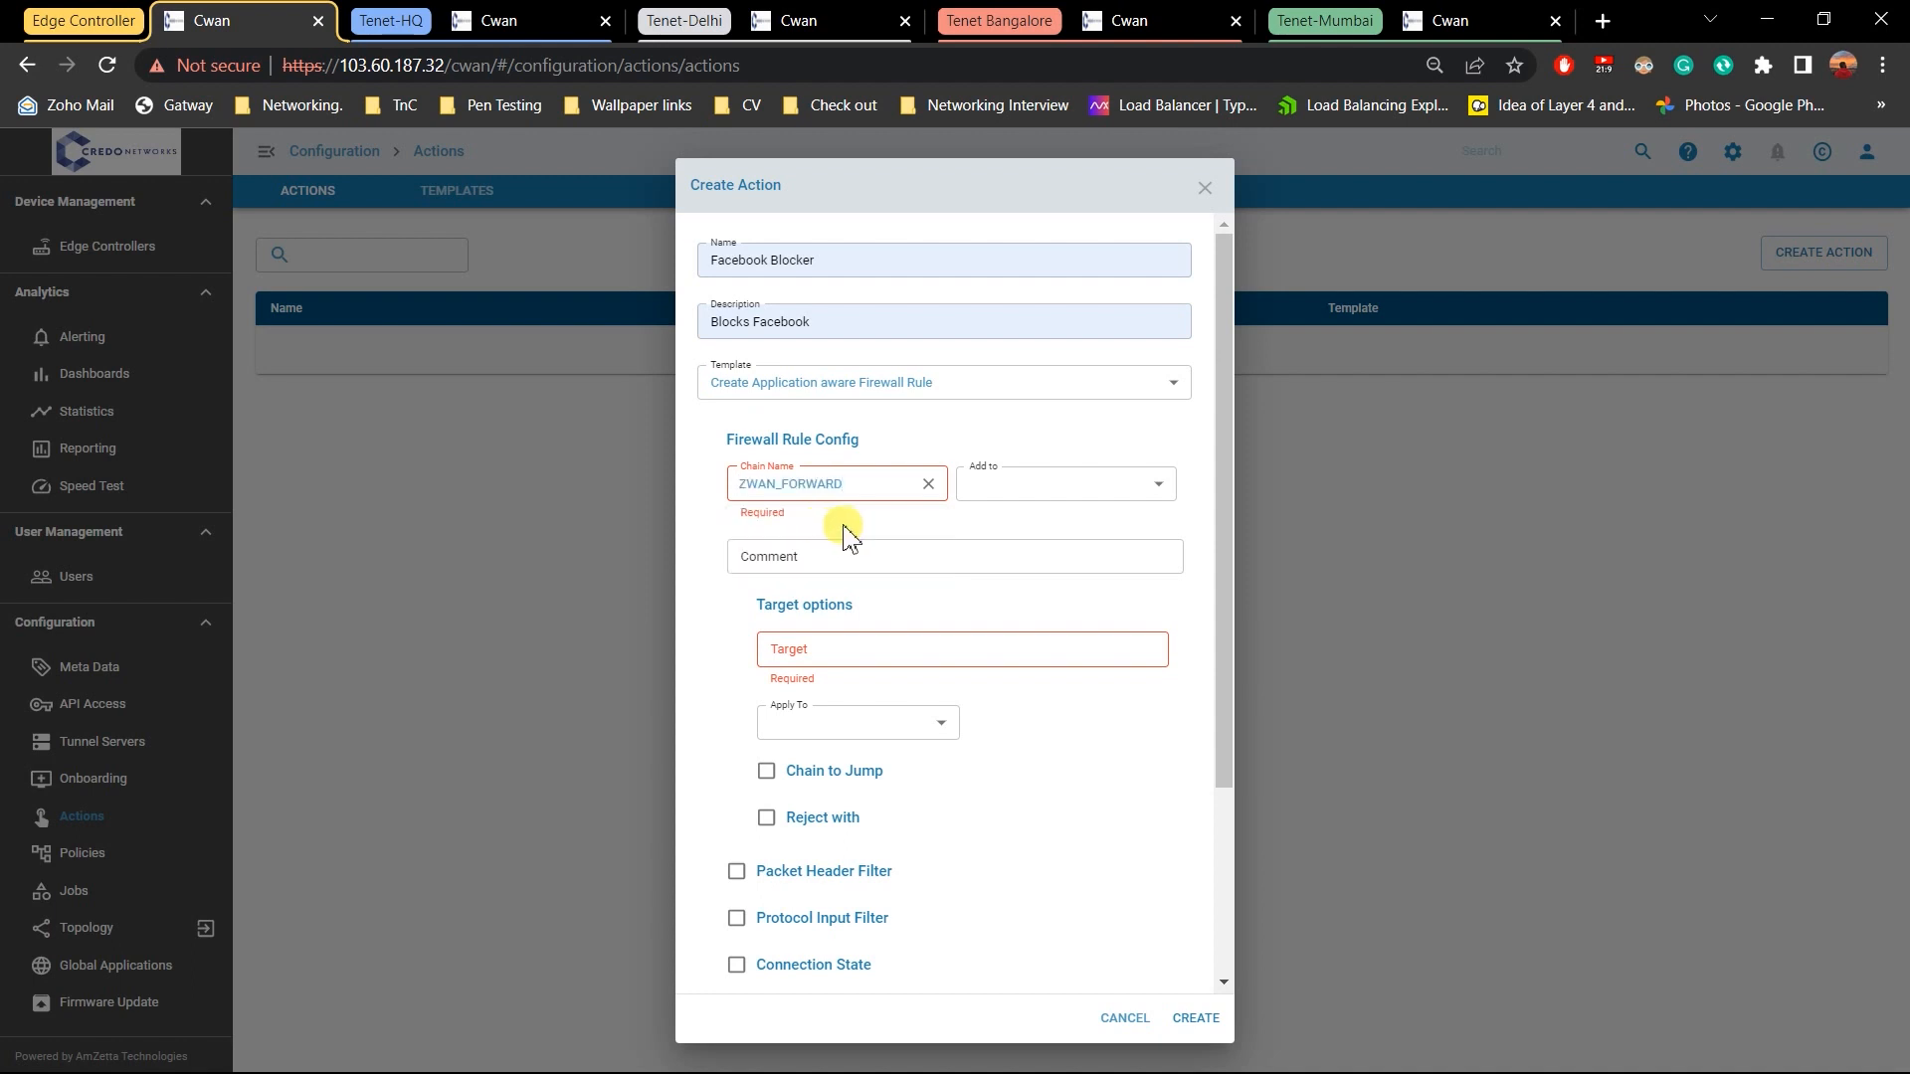
click(1036, 494)
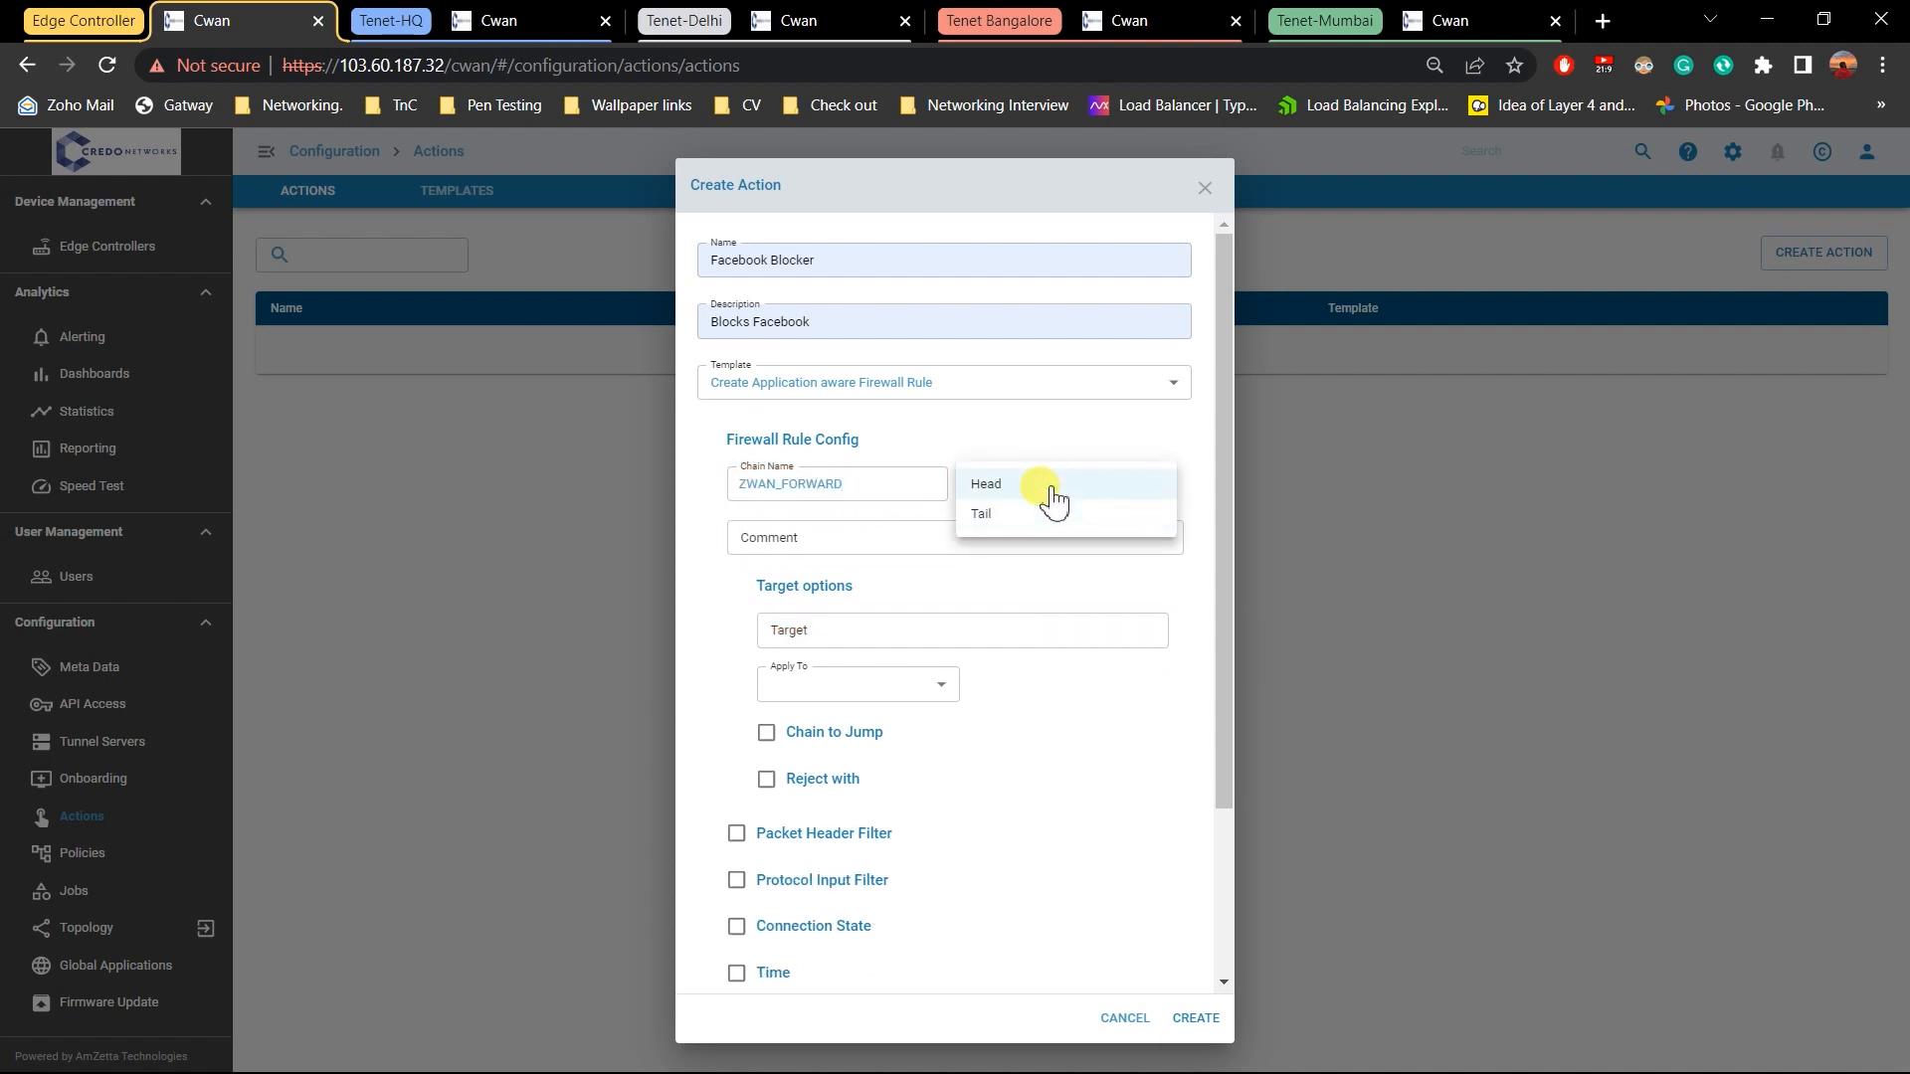
click(1050, 492)
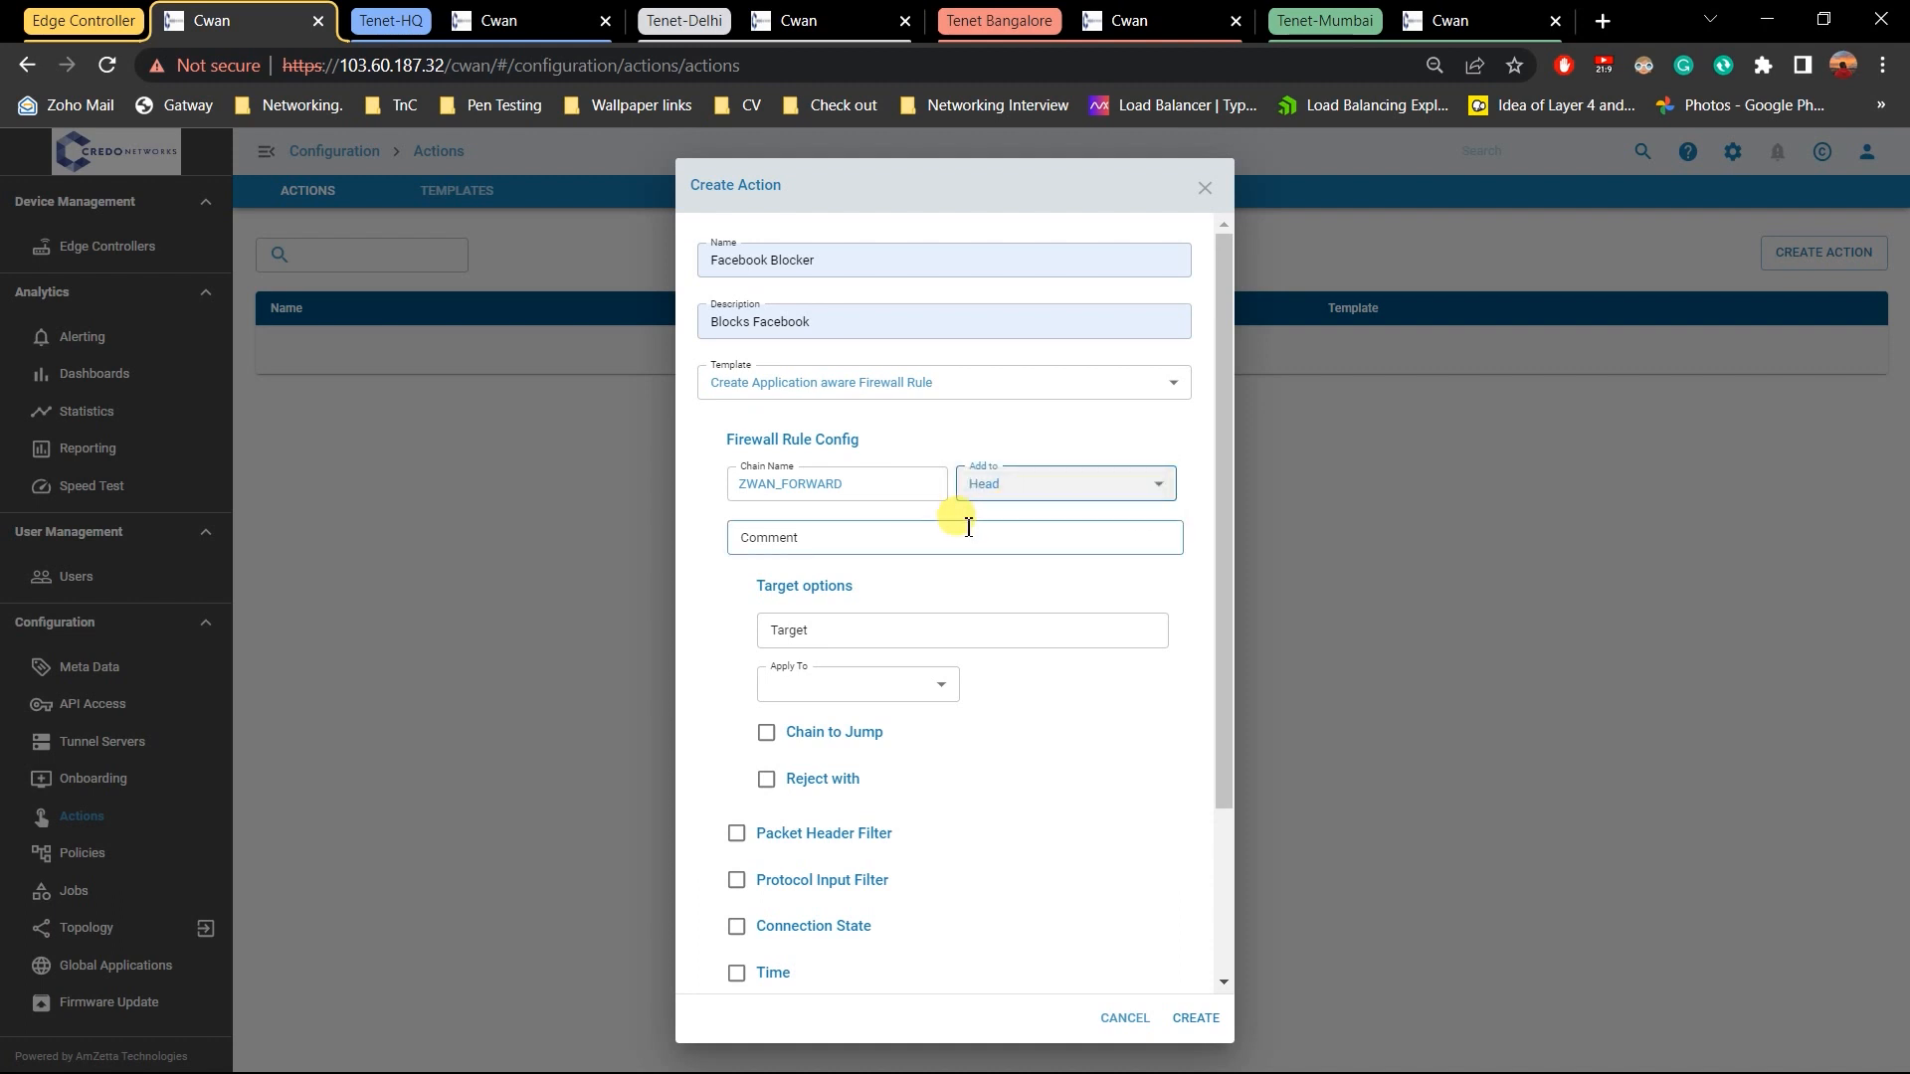
Set the rule's target to DROP and apply it to ROUTED_AND_BRIDGED
click(871, 628)
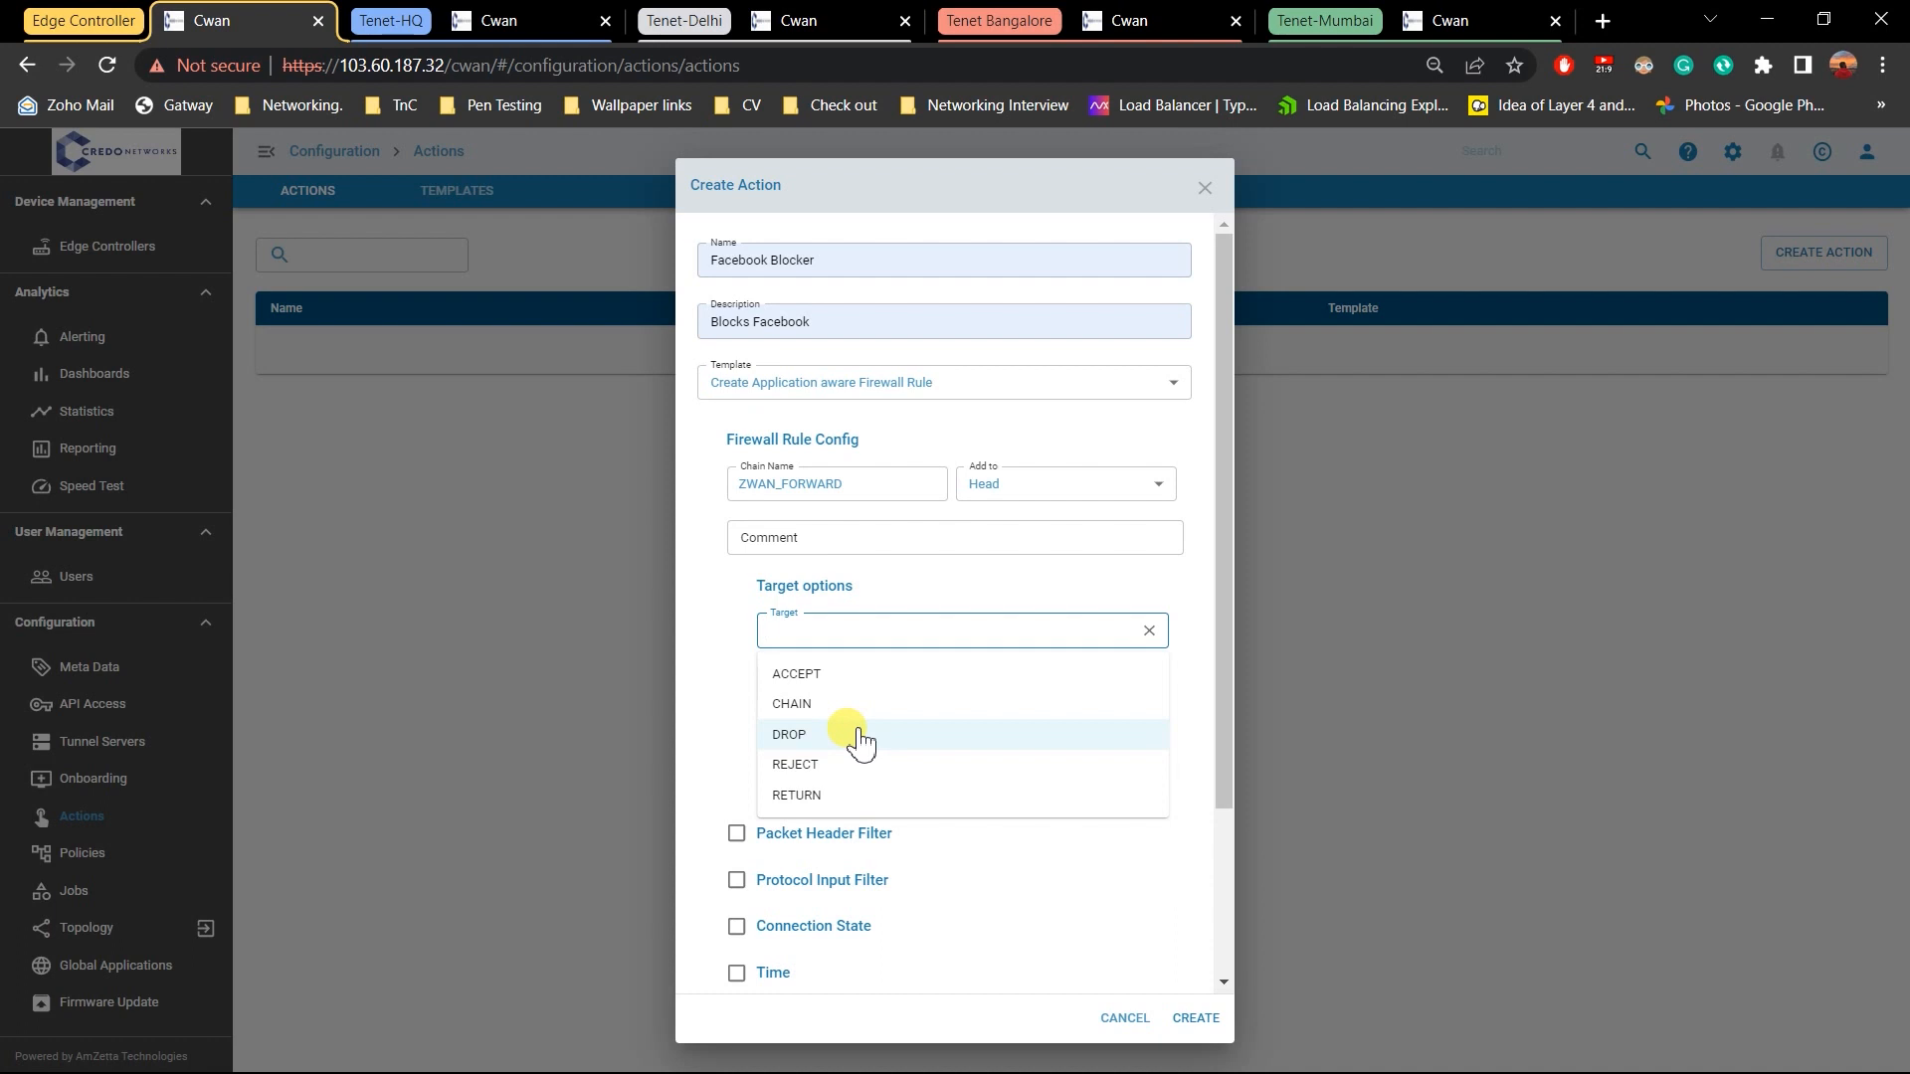
click(860, 738)
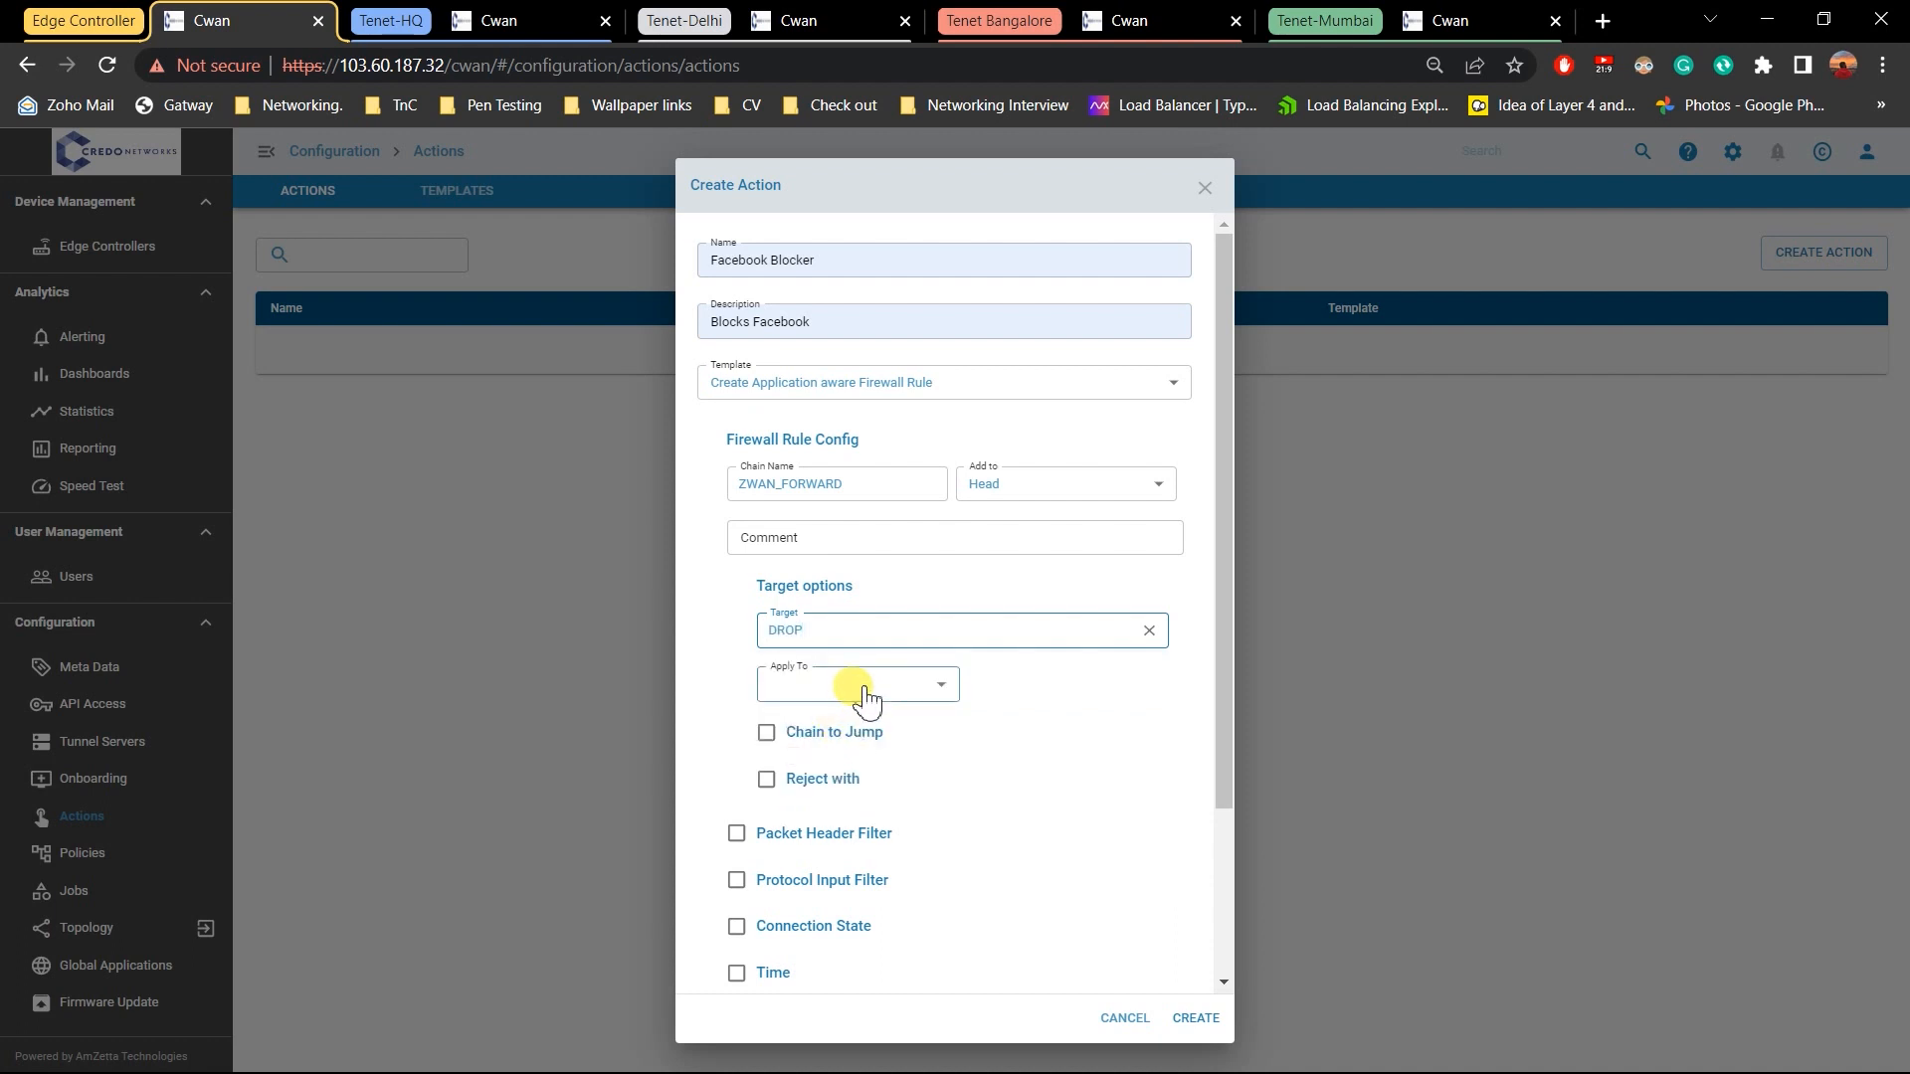
click(858, 688)
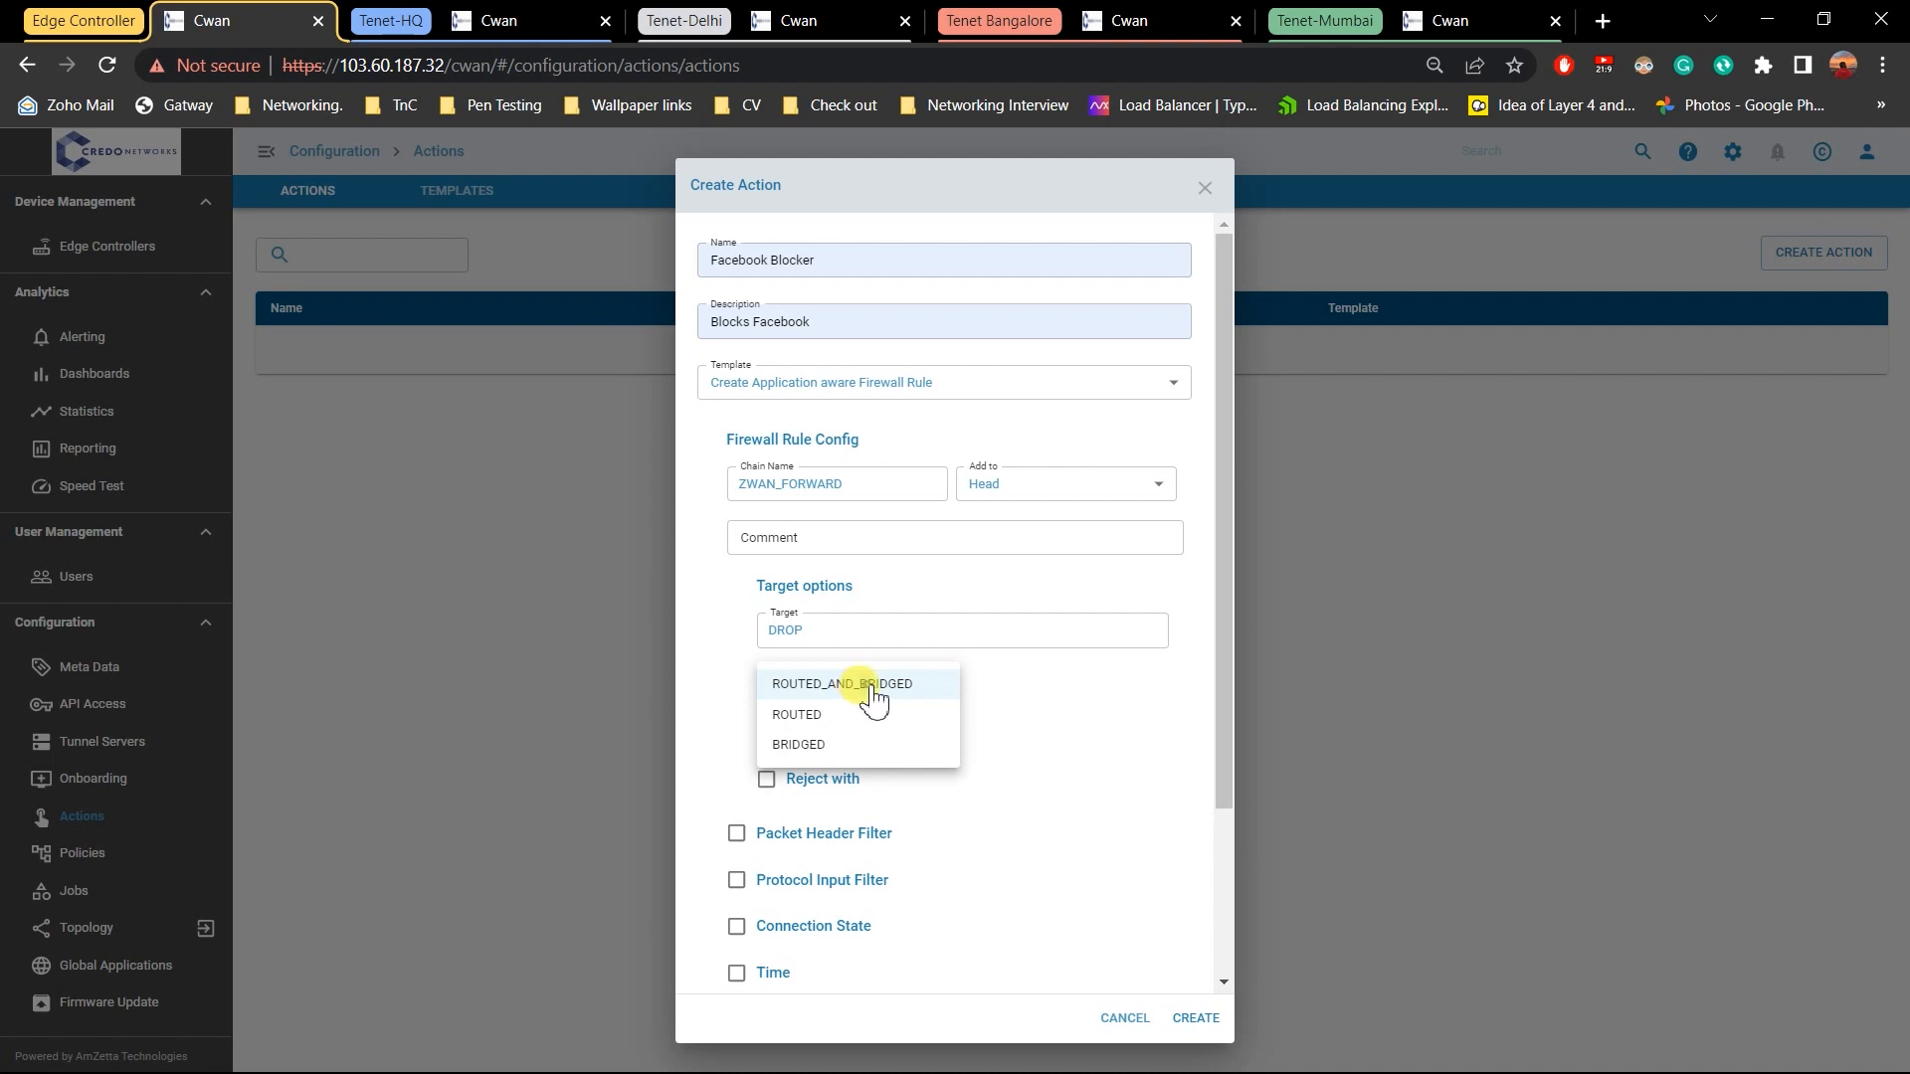
click(874, 696)
scroll(896, 697, down, 2)
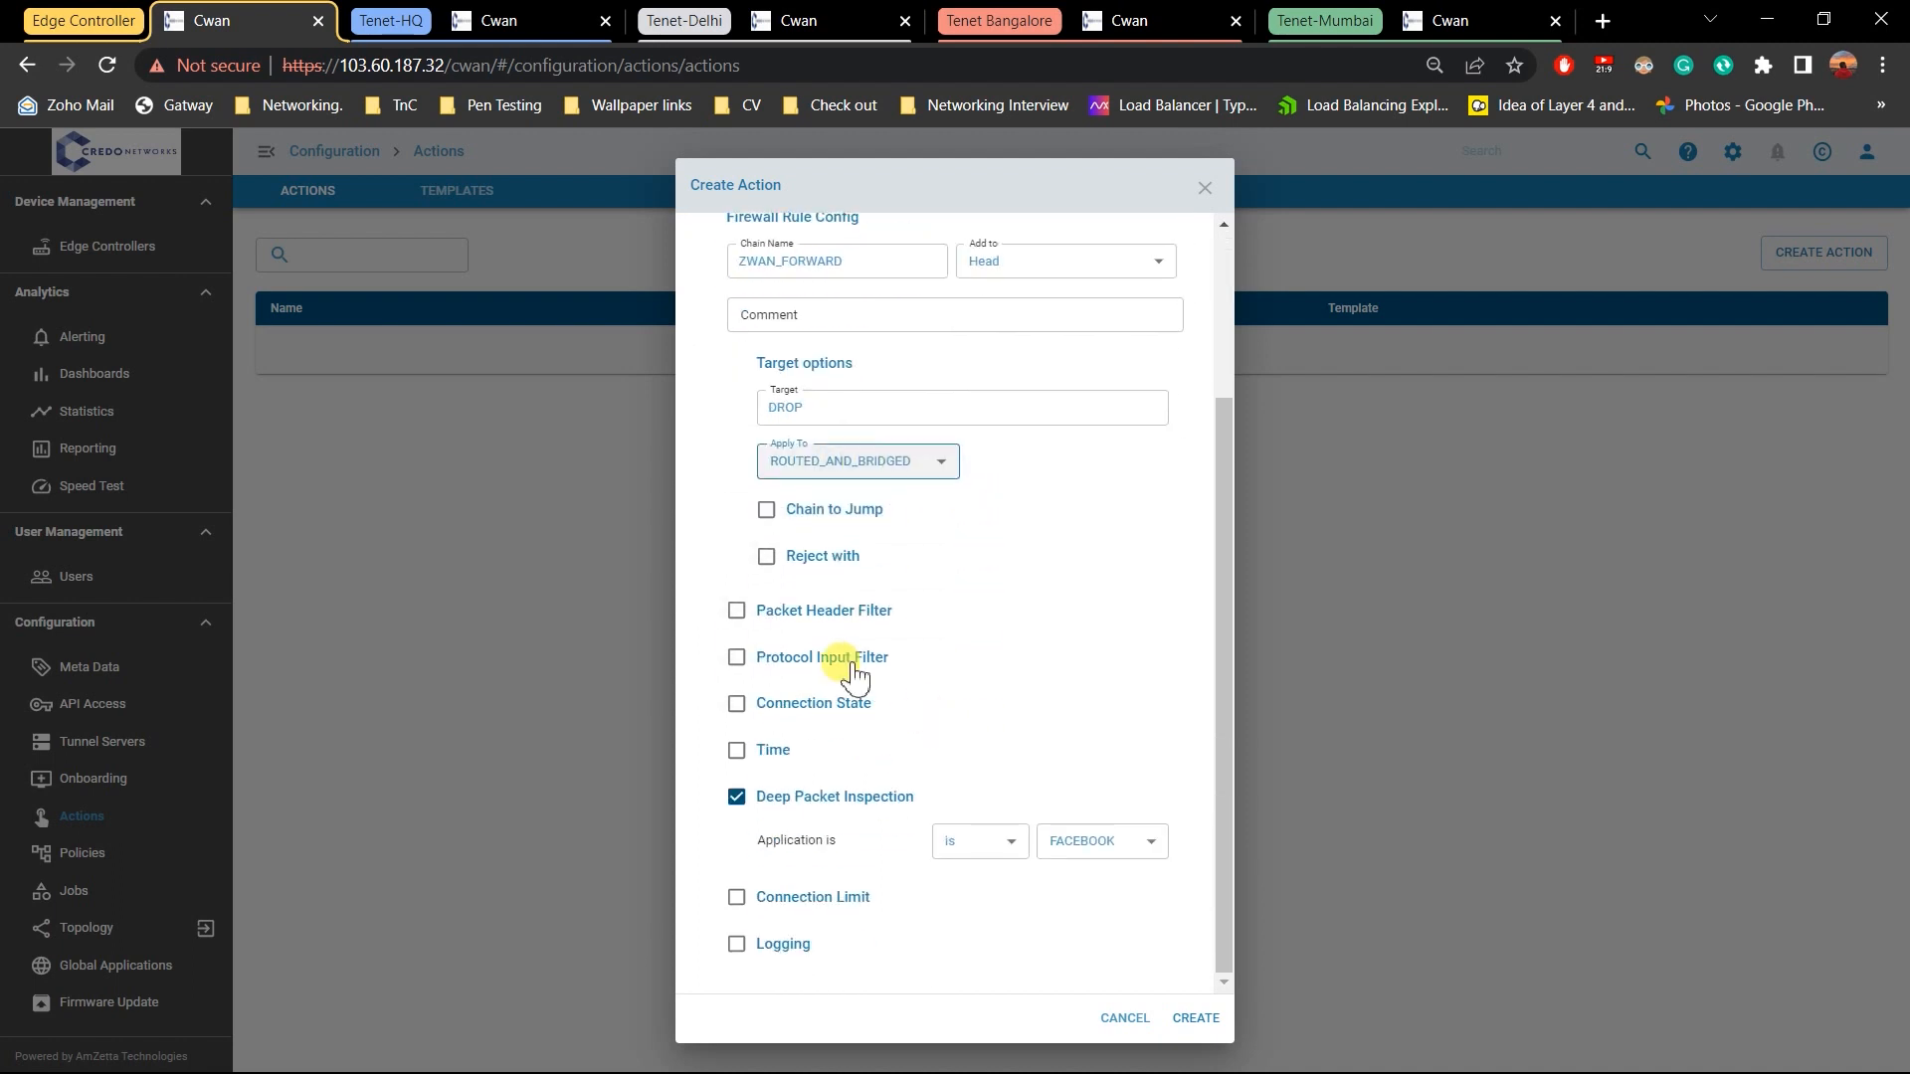
Enable Reject with using icmp_admin_prohibited and create the Facebook Blocker action
click(822, 557)
click(894, 607)
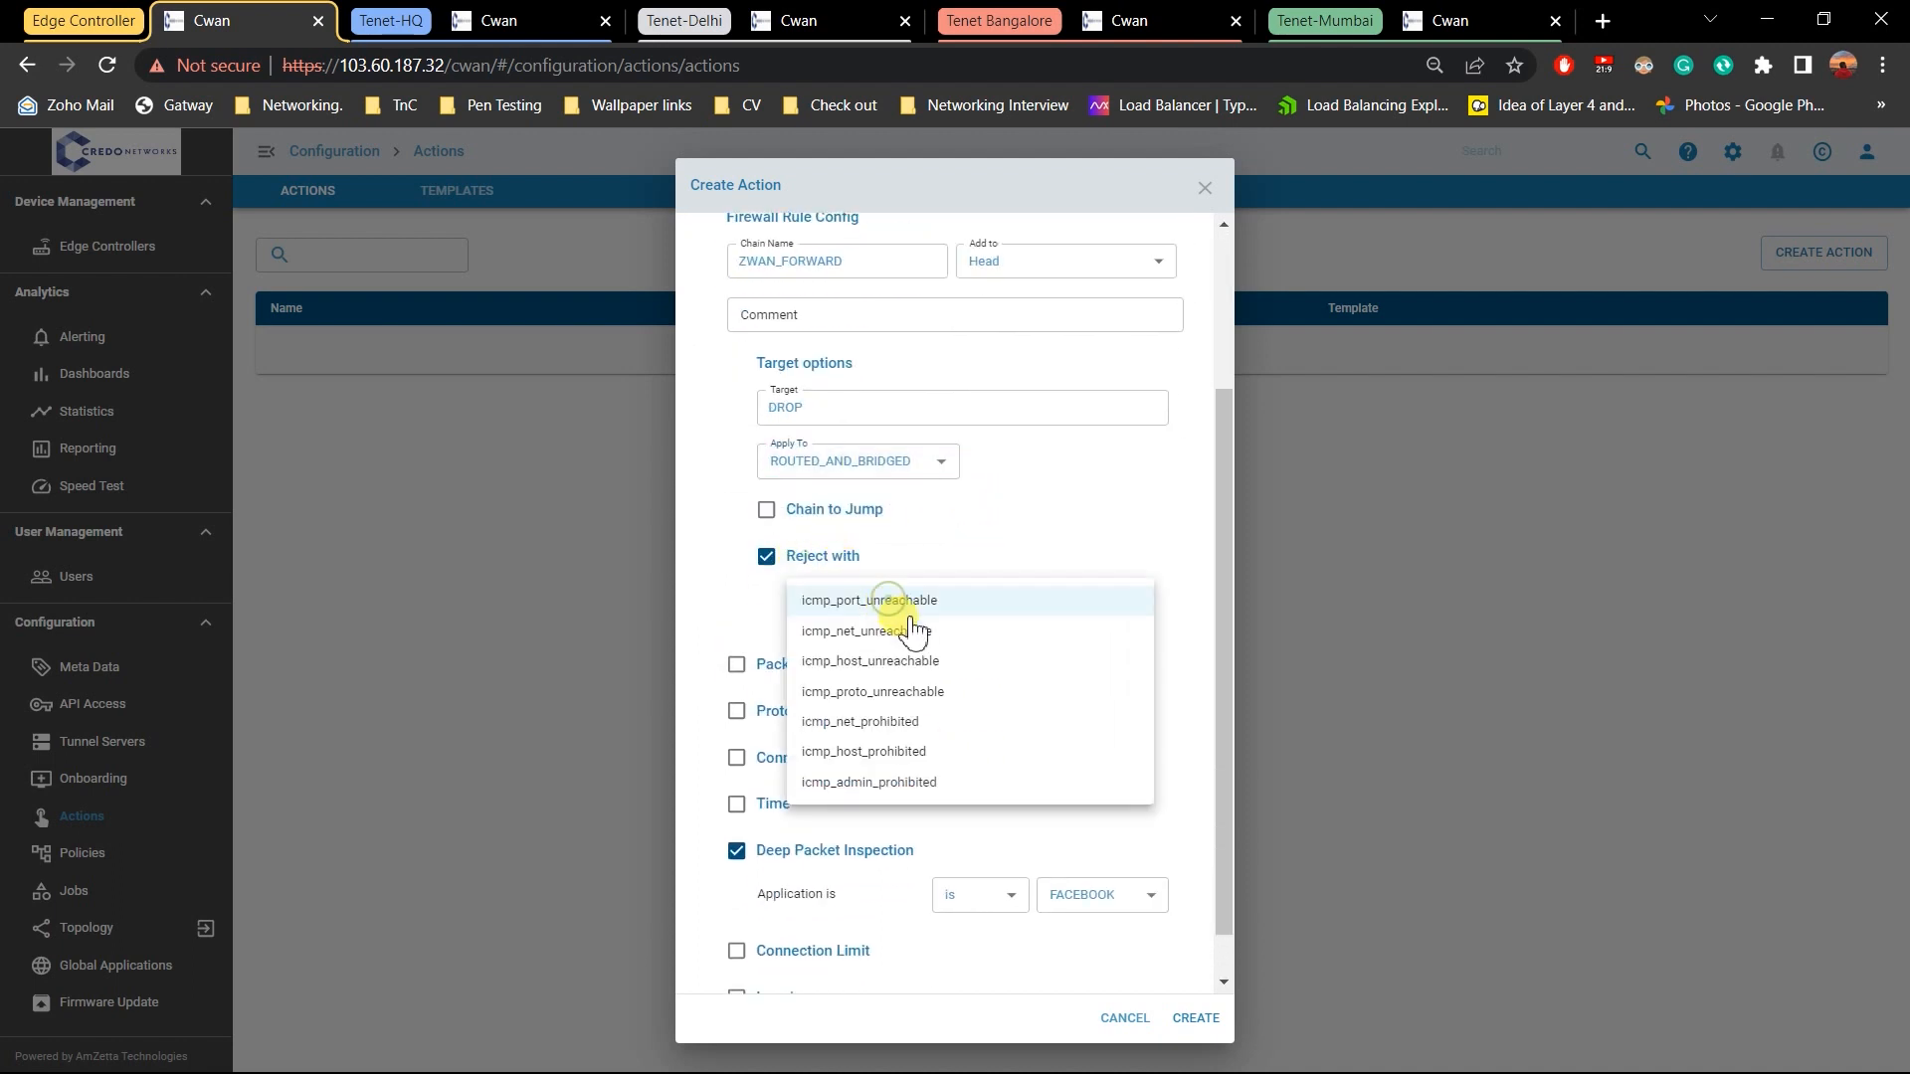
click(942, 784)
scroll(970, 771, down, 1)
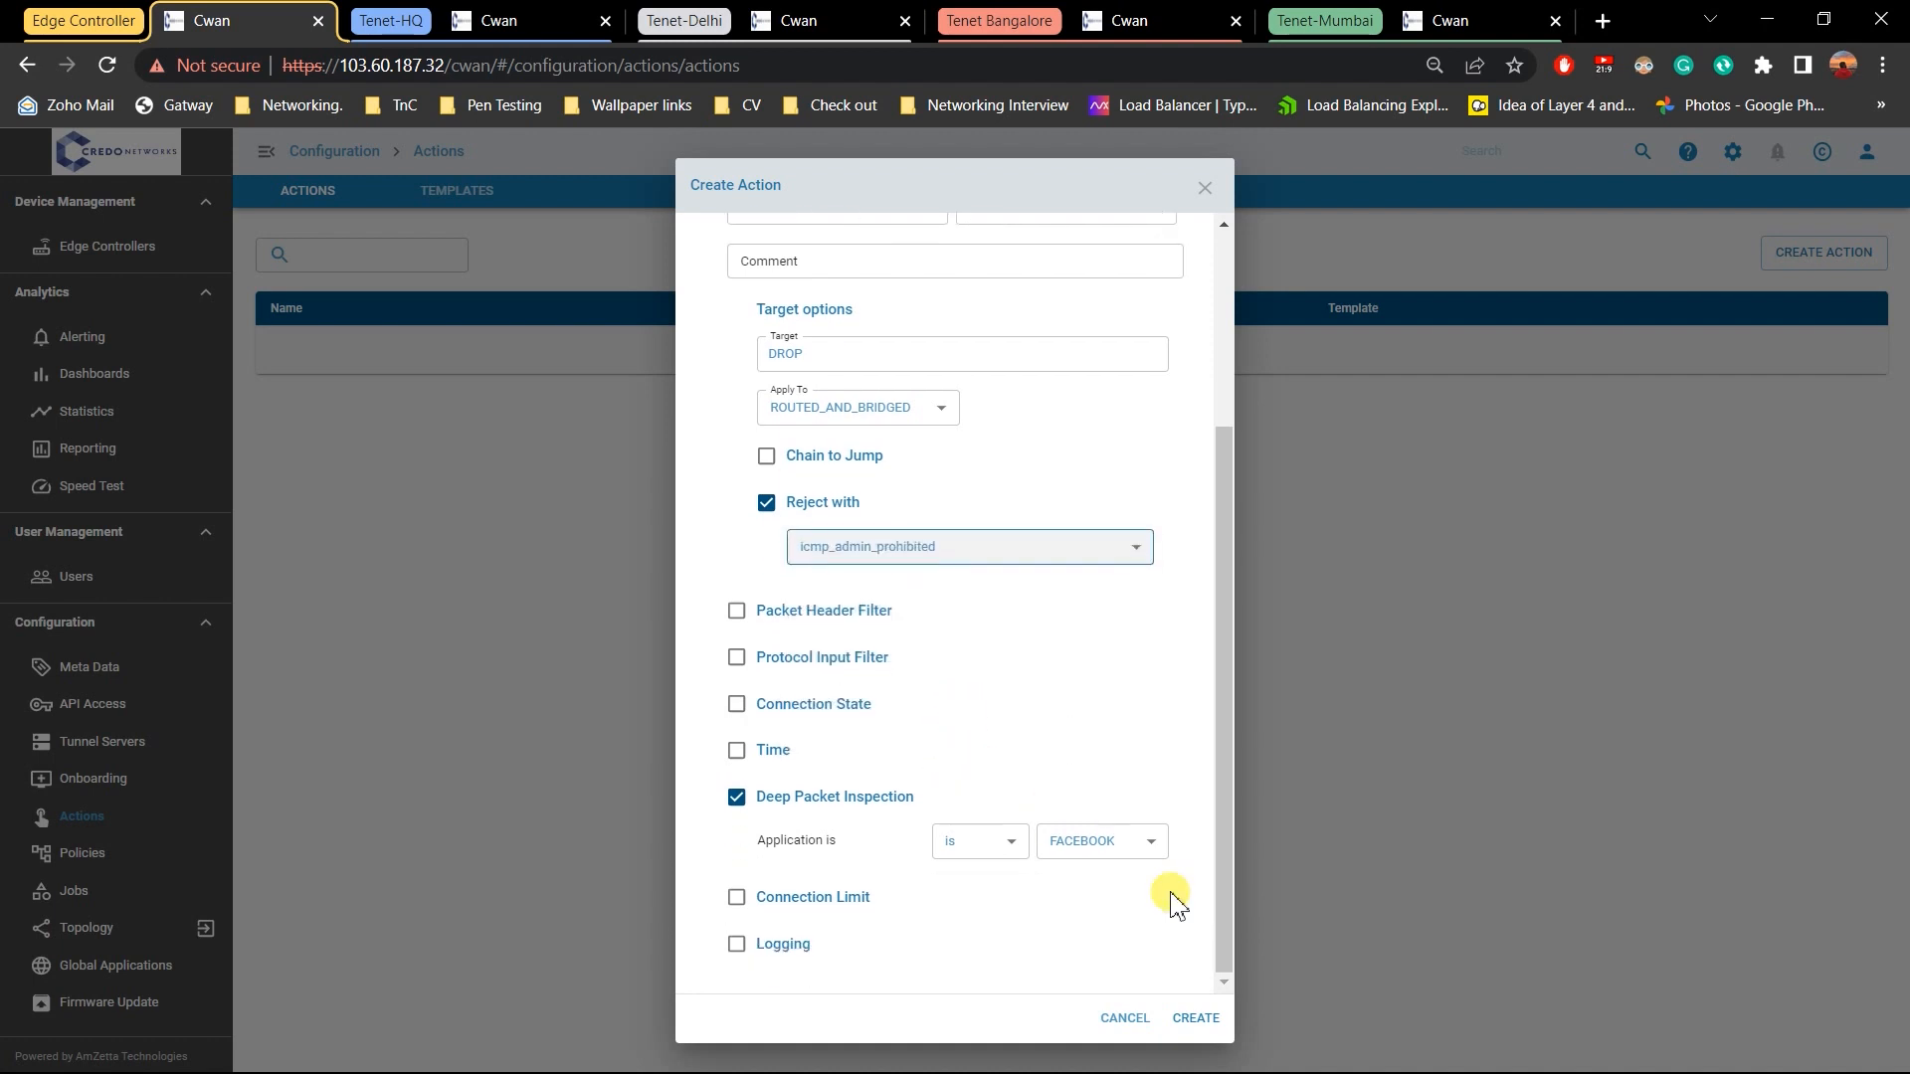
click(1198, 1022)
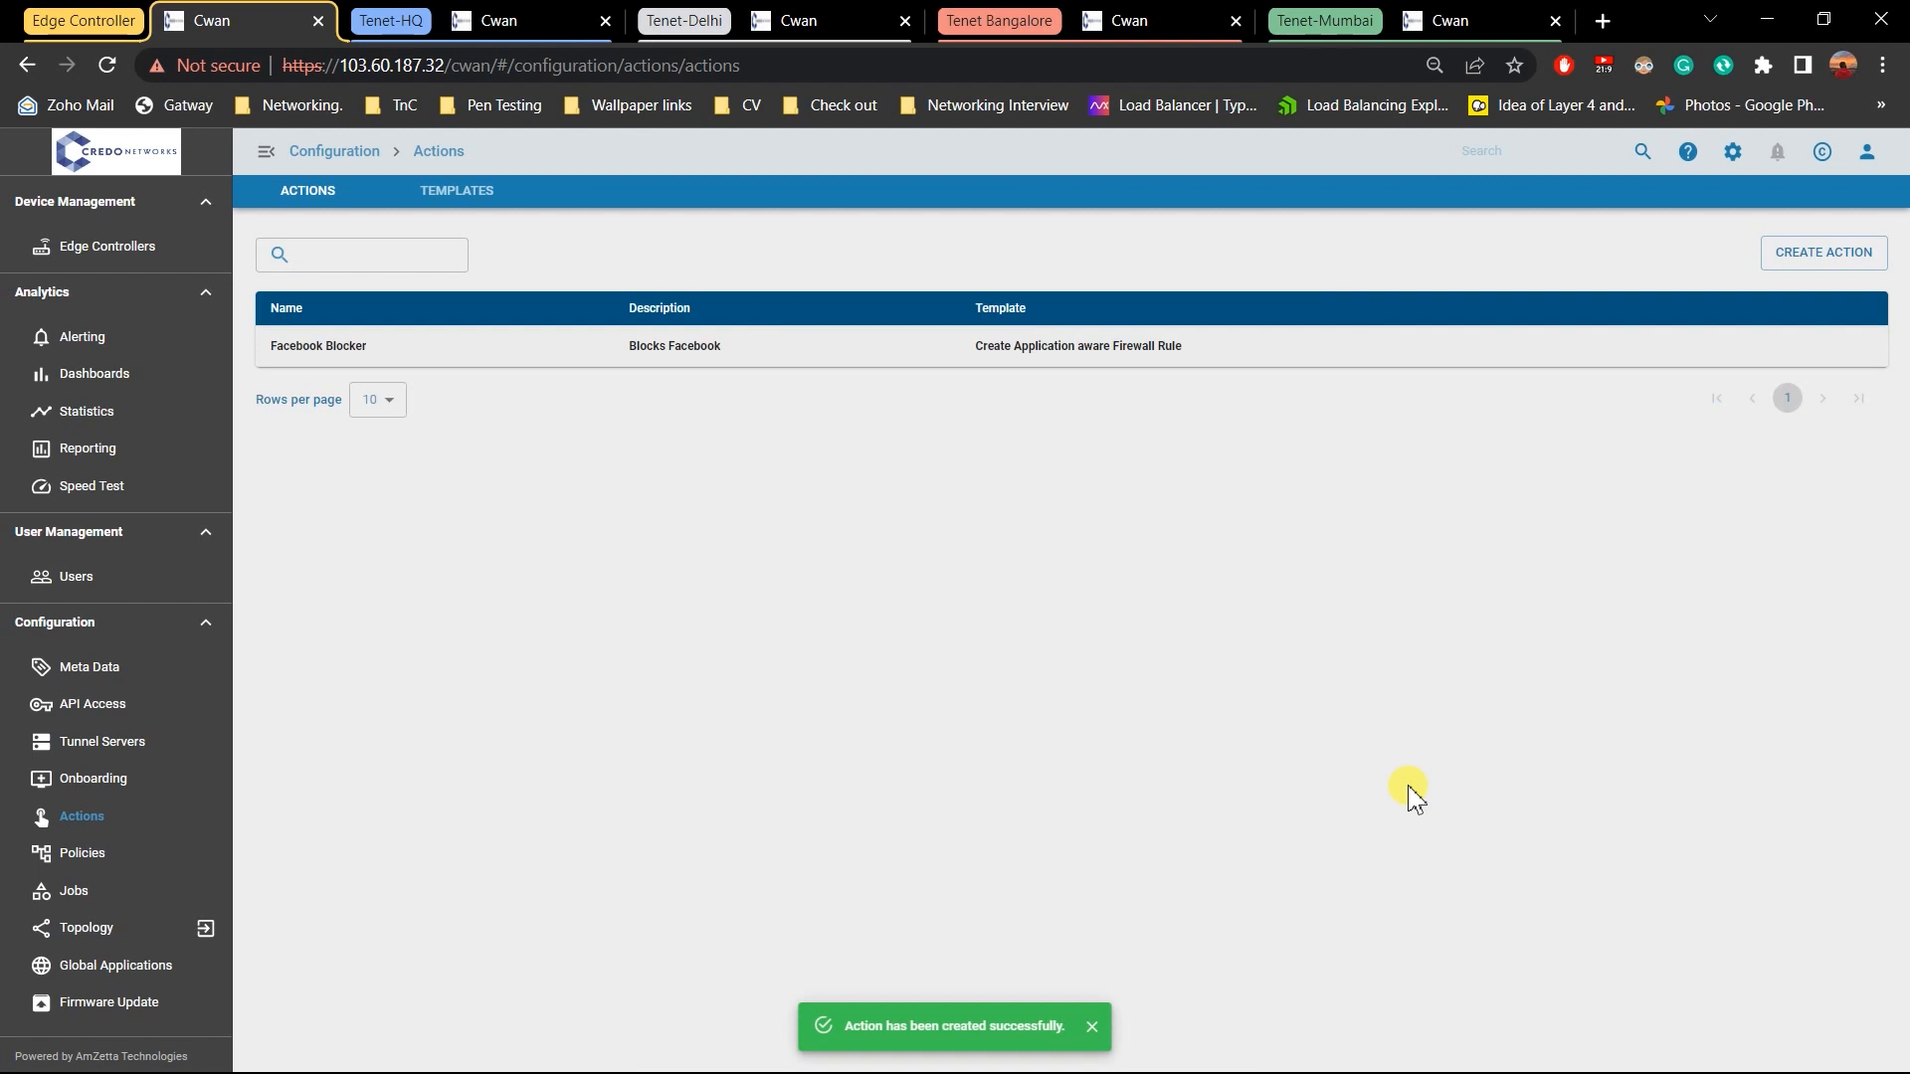
Start a new action named Amazon Blocker with the description "Blocks Amazon"
click(1836, 268)
click(772, 539)
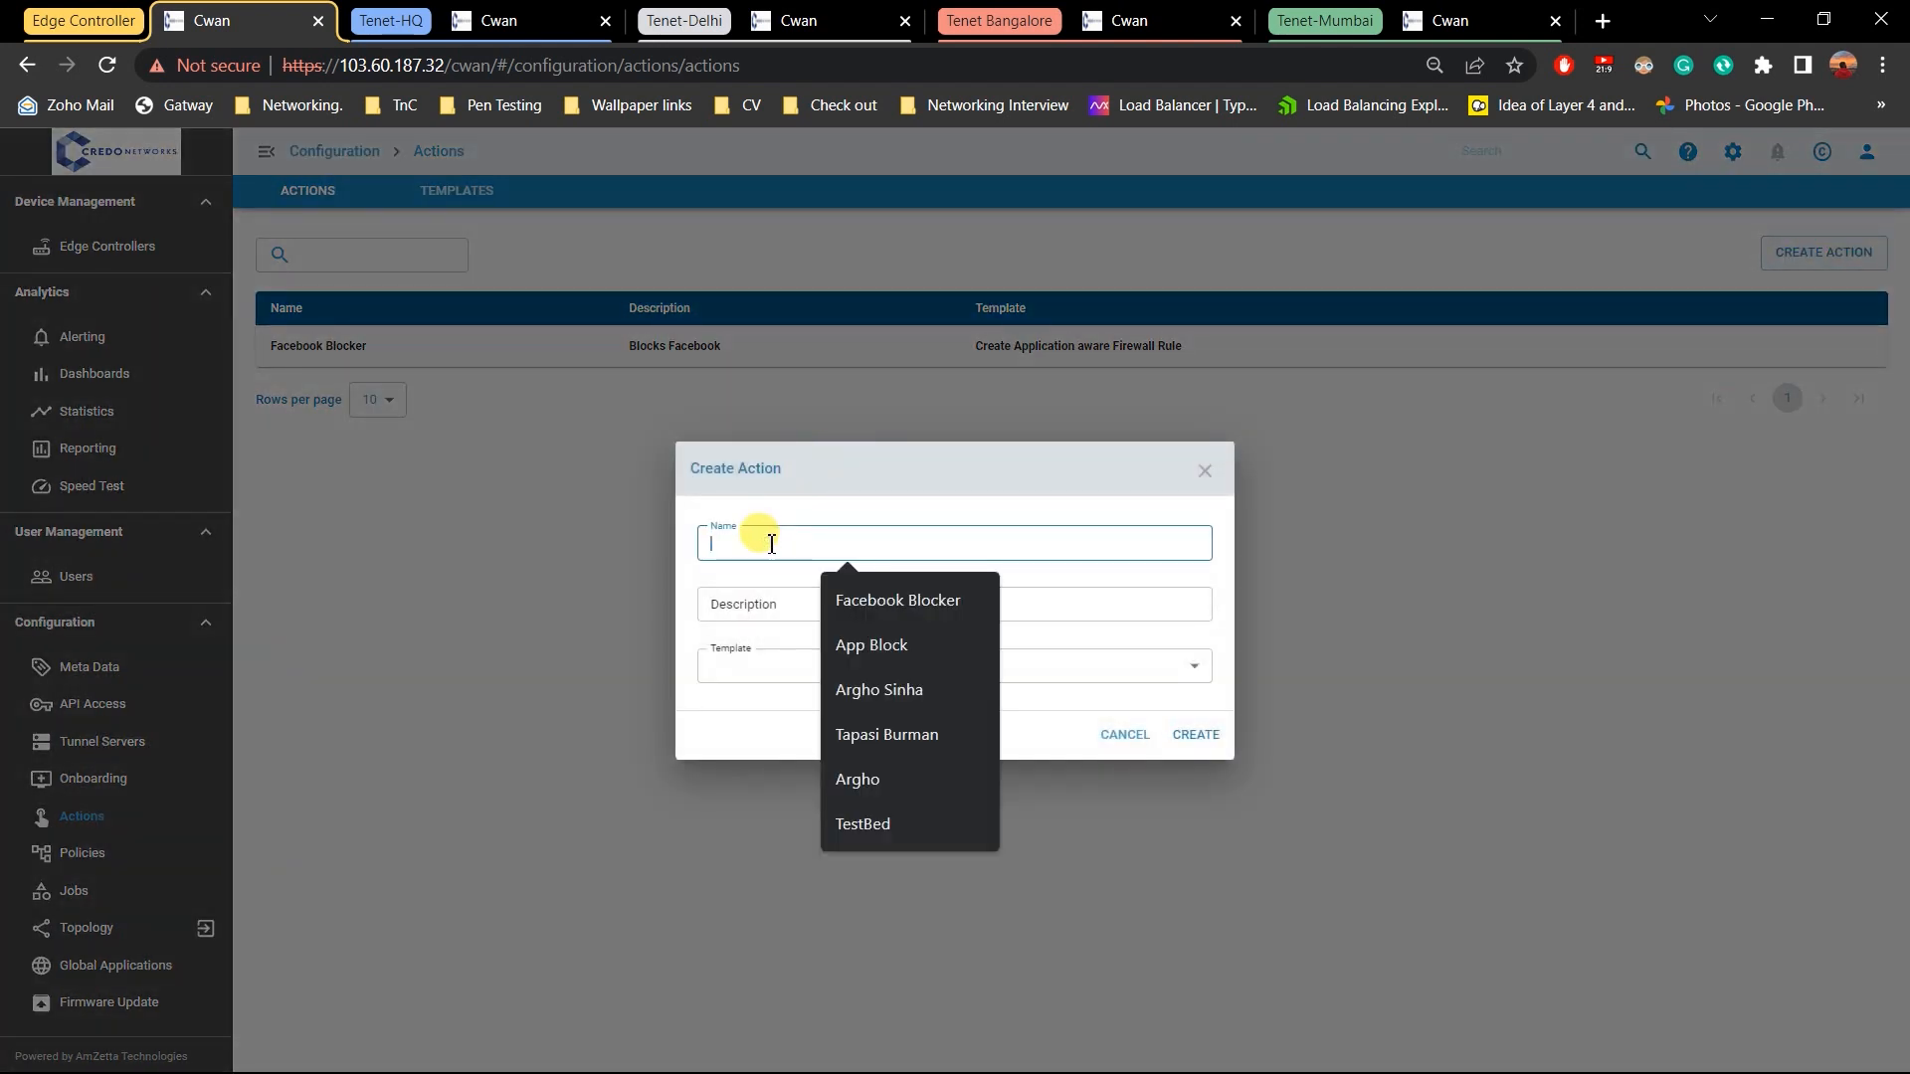
text(Am)
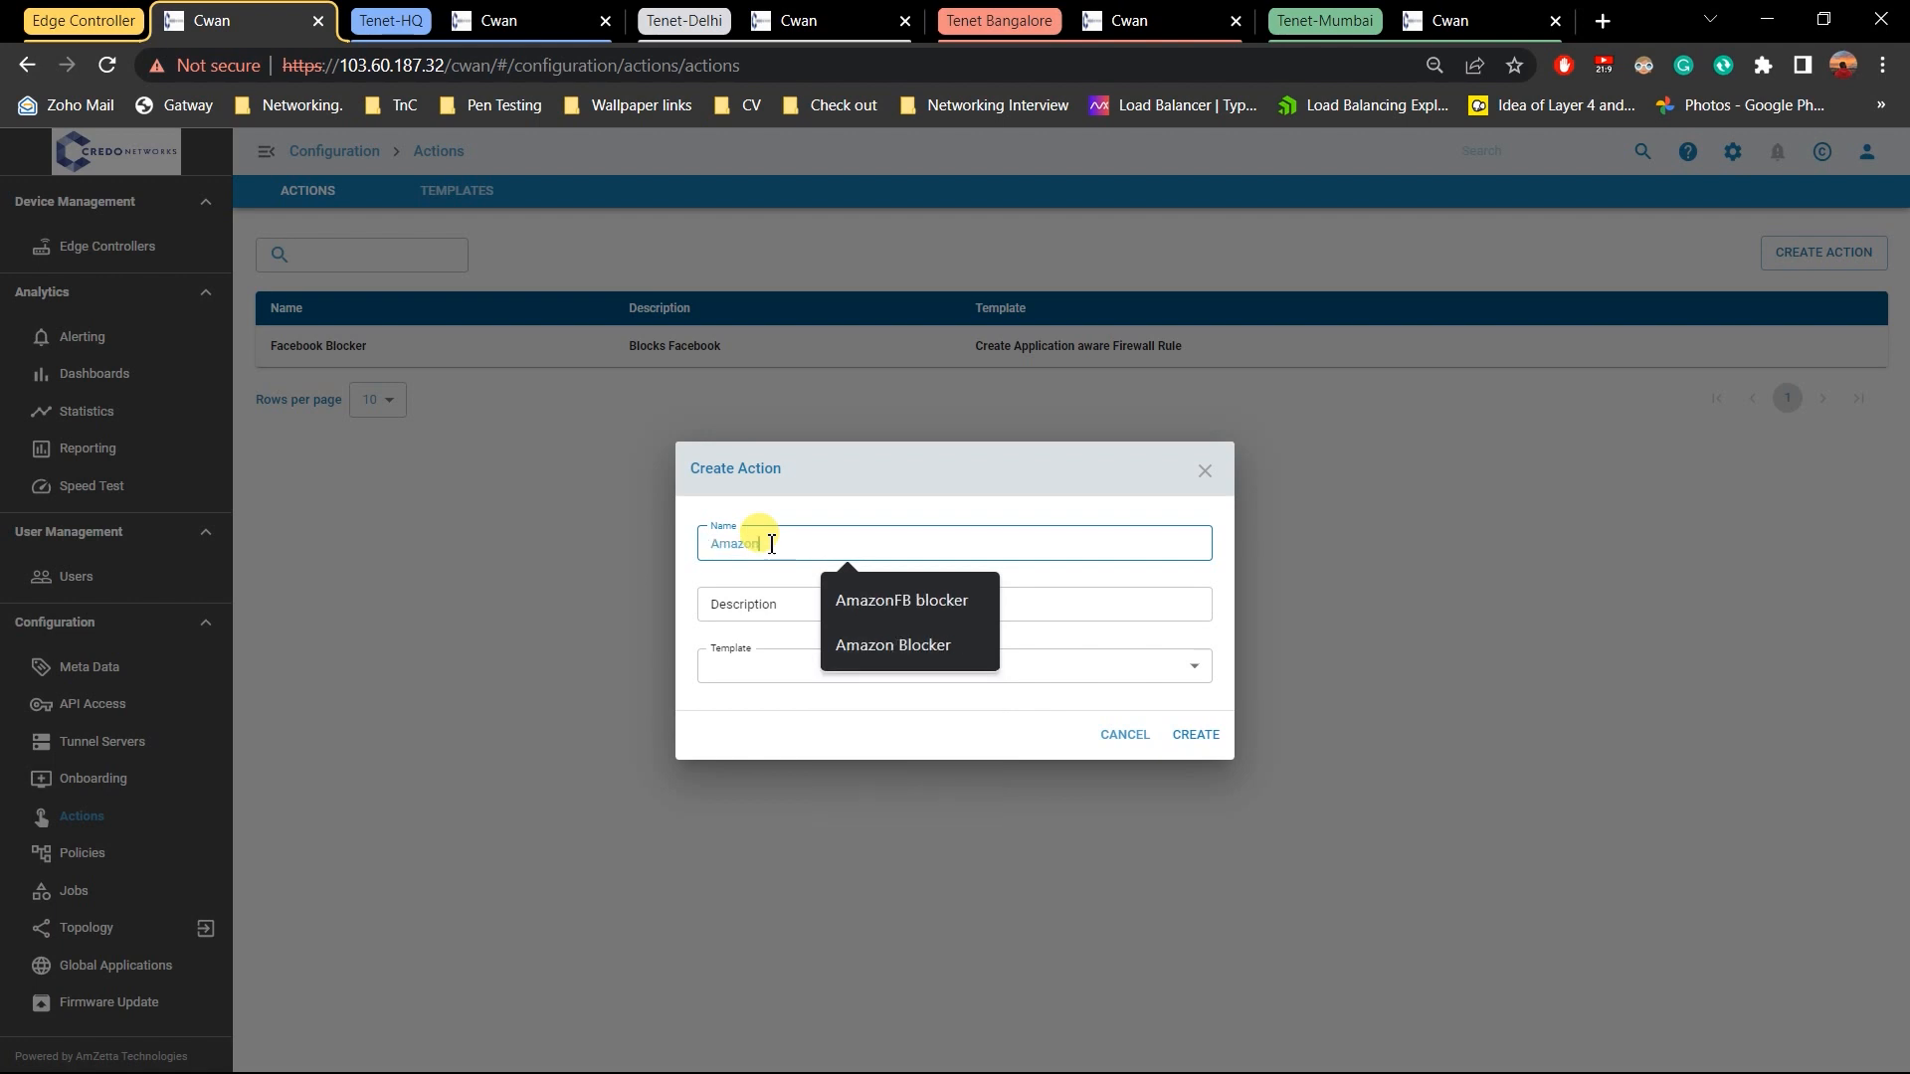
text(azon)
click(959, 642)
click(815, 604)
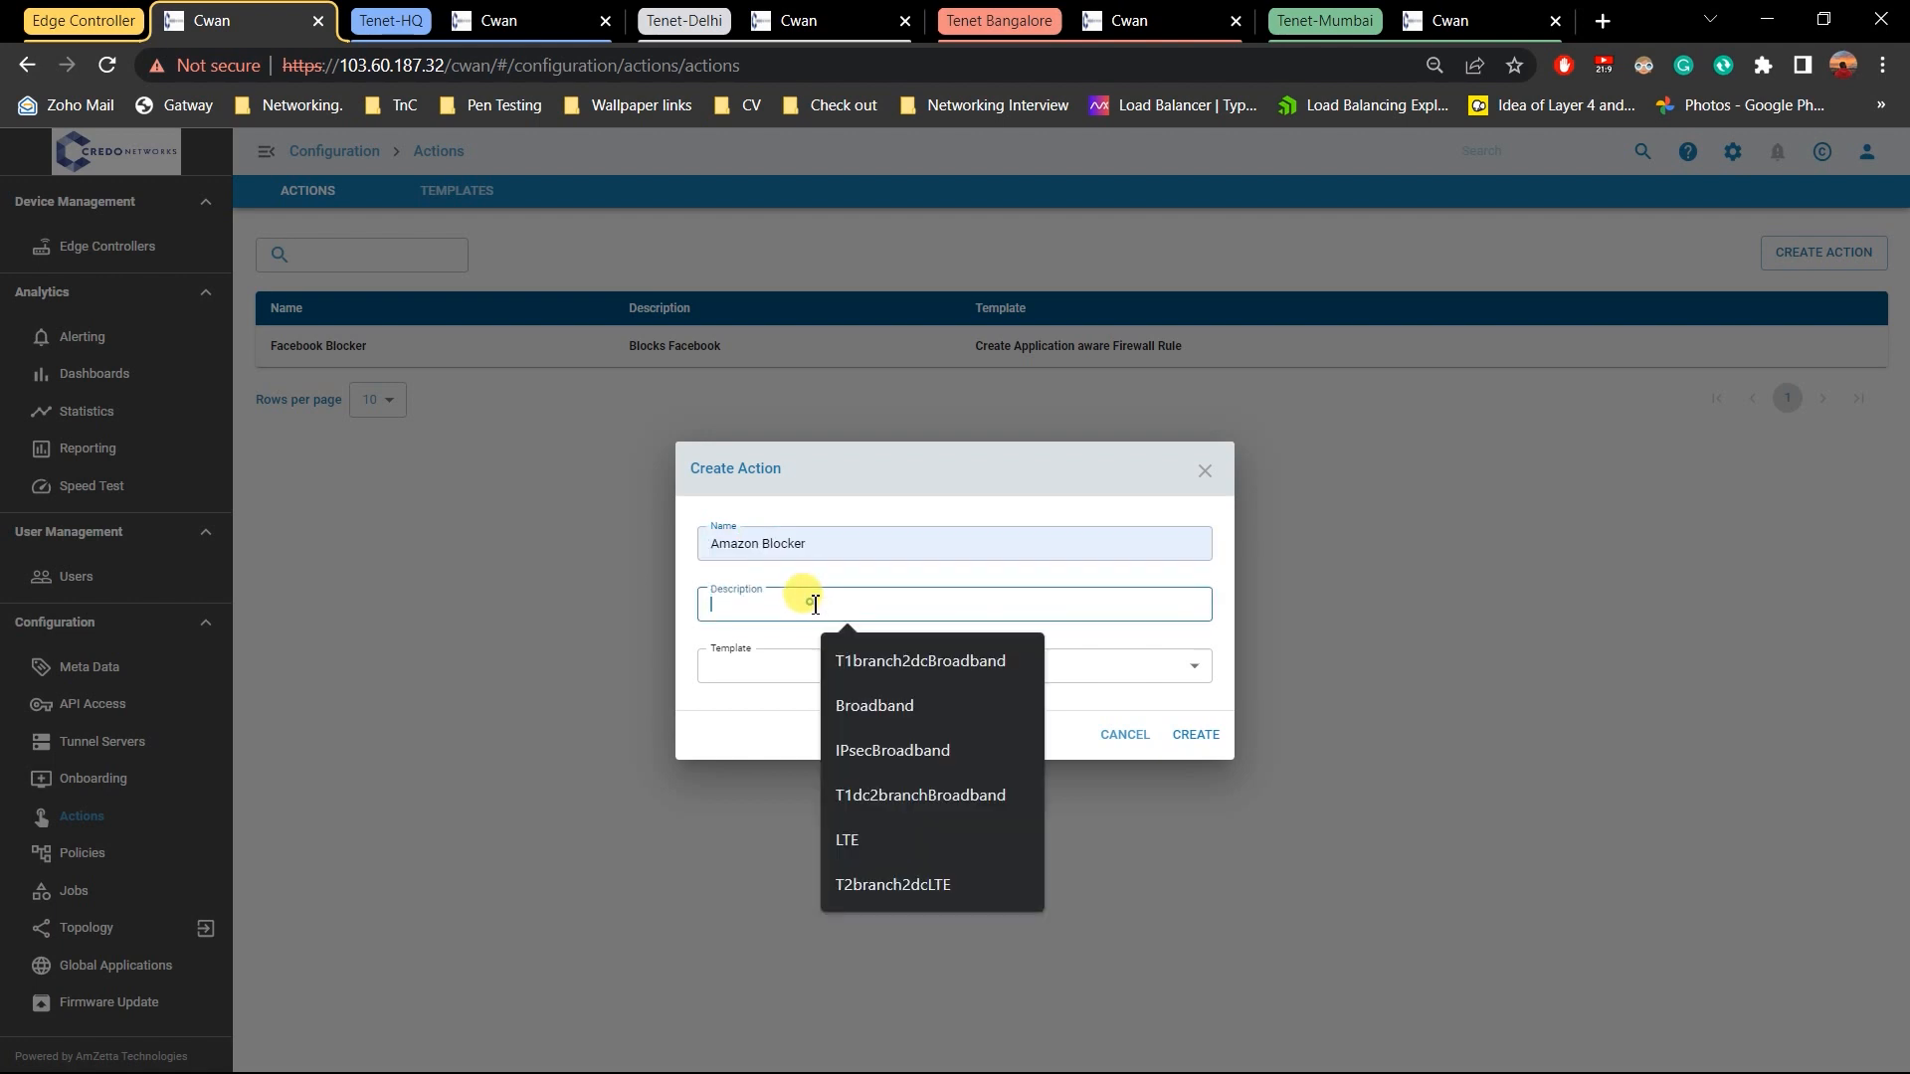
text(A)
key(BackSpace)
text(Blocks)
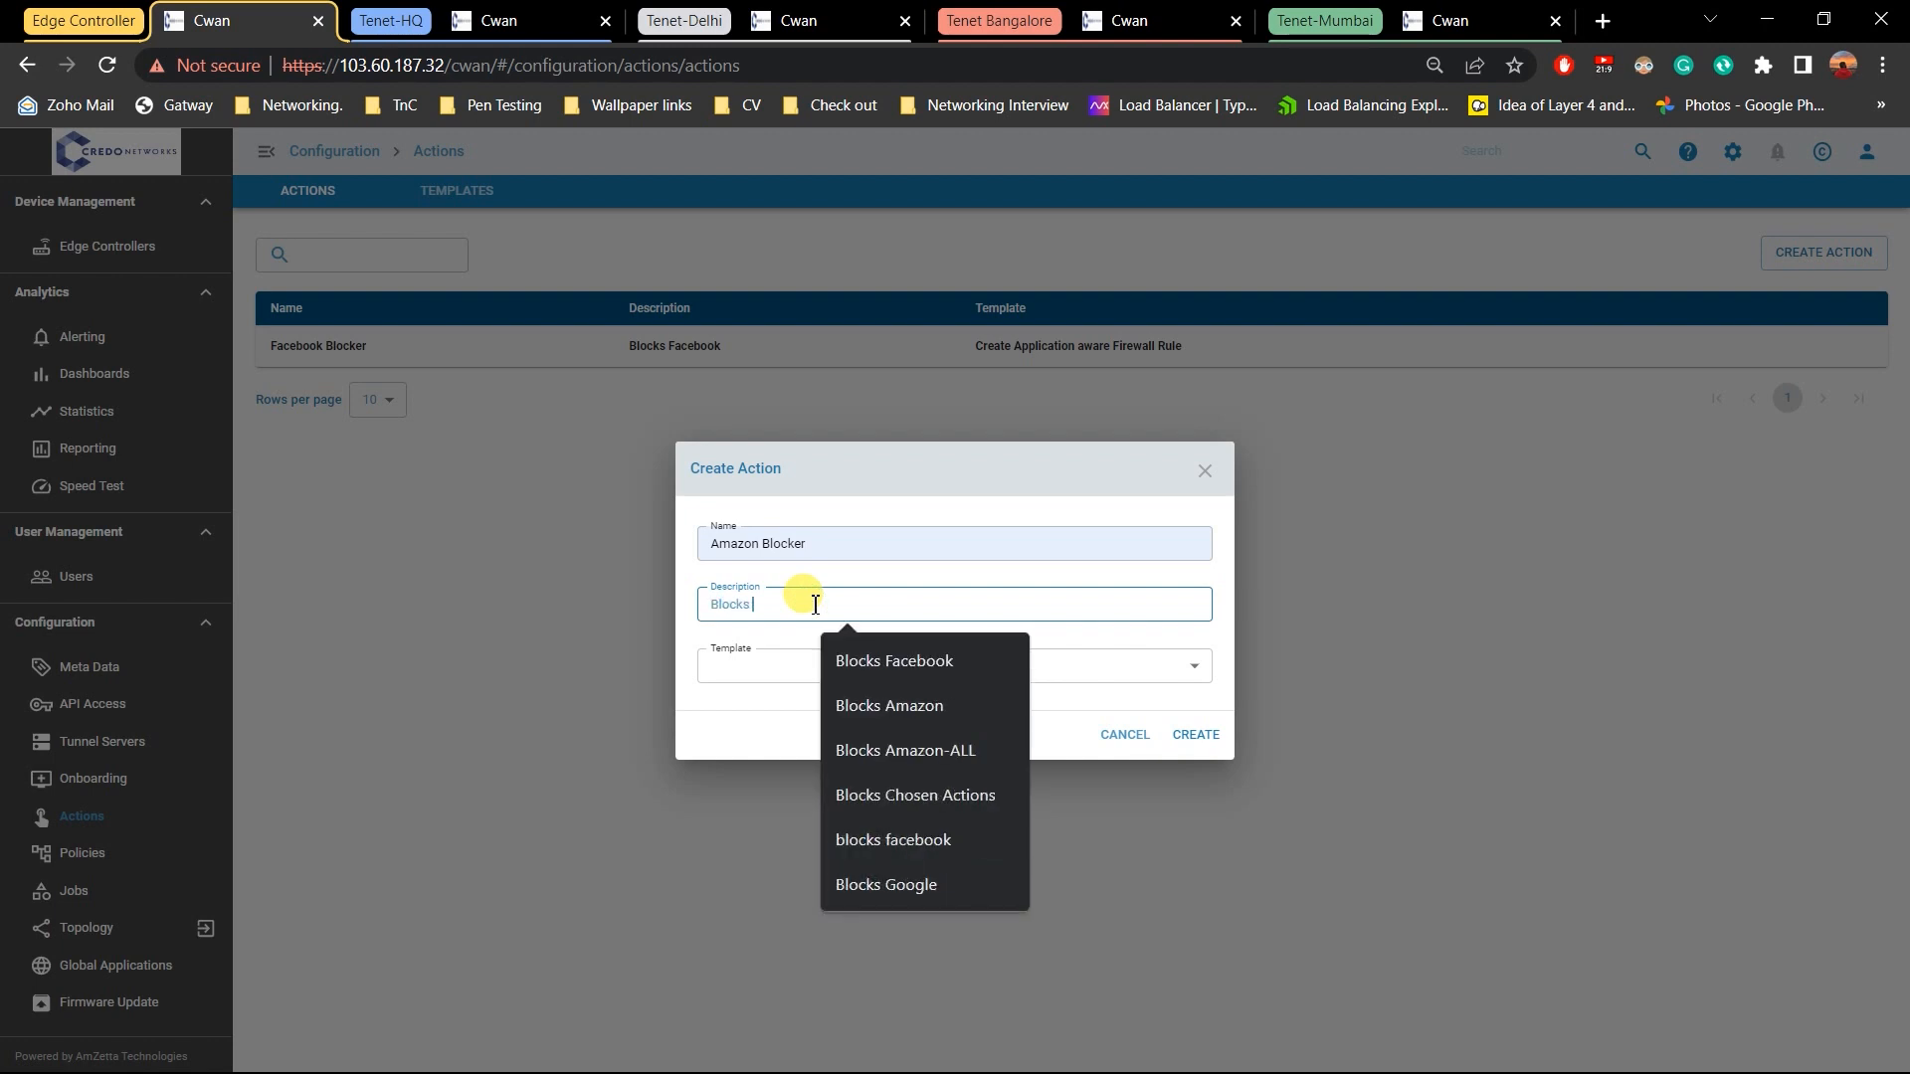
text( Ama)
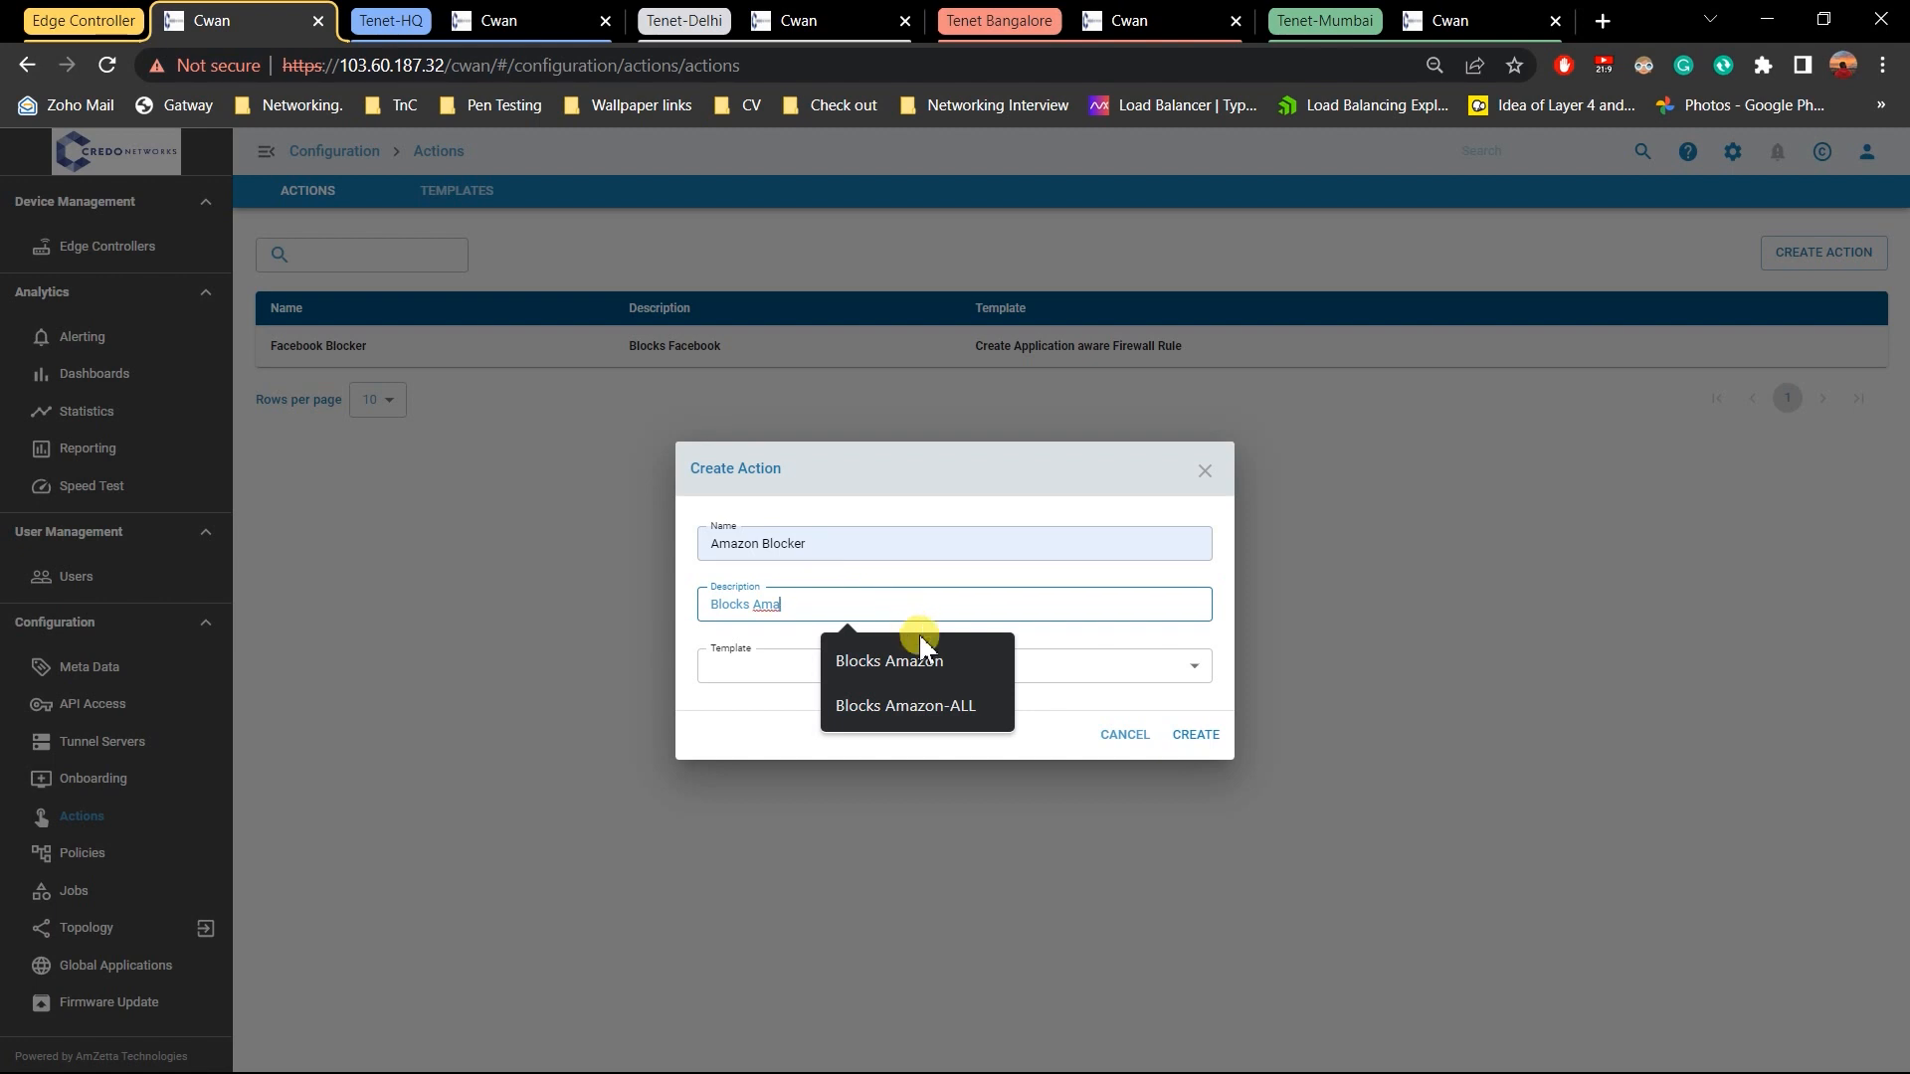
click(860, 659)
Base the Amazon Blocker action on the Create Application aware Firewall Rule template
click(808, 667)
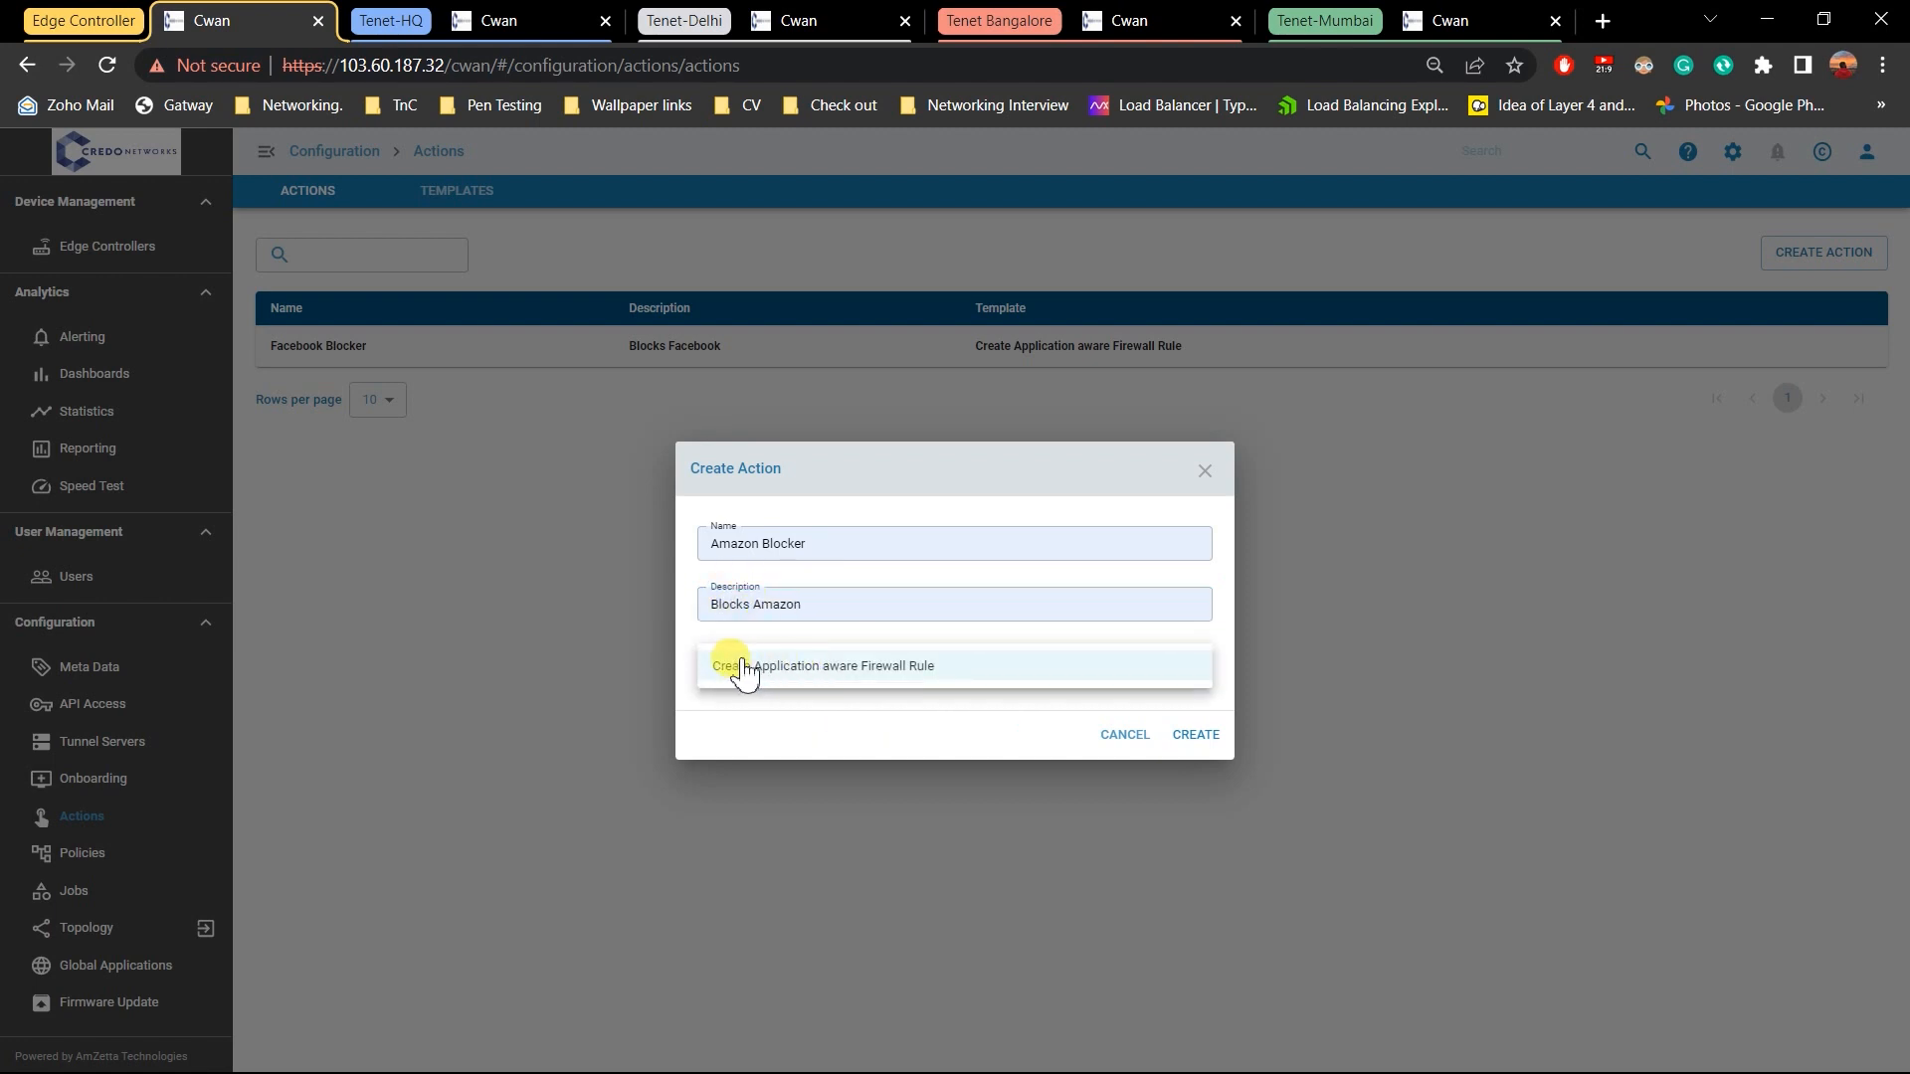
click(780, 724)
click(800, 679)
click(899, 674)
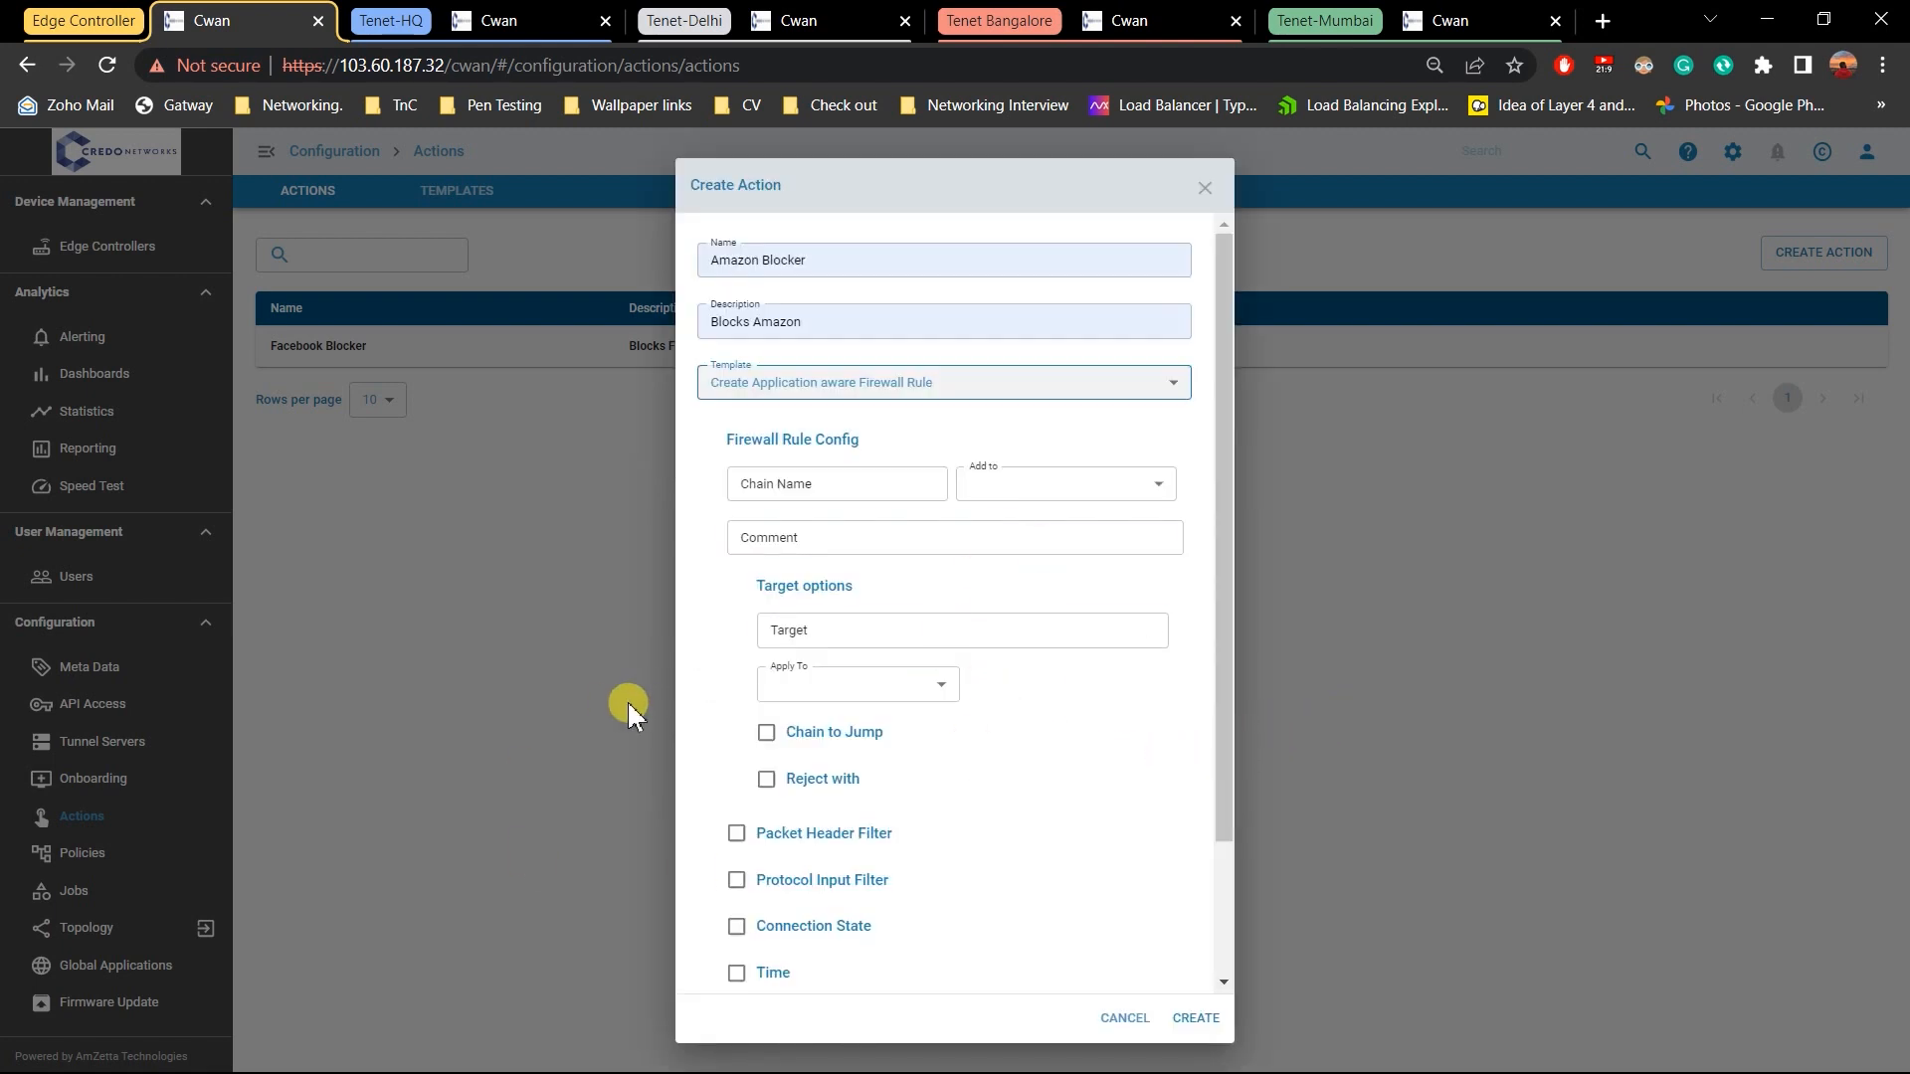
Configure the firewall rule with chain name ZWAN_FORWARD, added to the Head, and target DROP
scroll(925, 742, down, 2)
scroll(826, 481, up, 2)
click(826, 481)
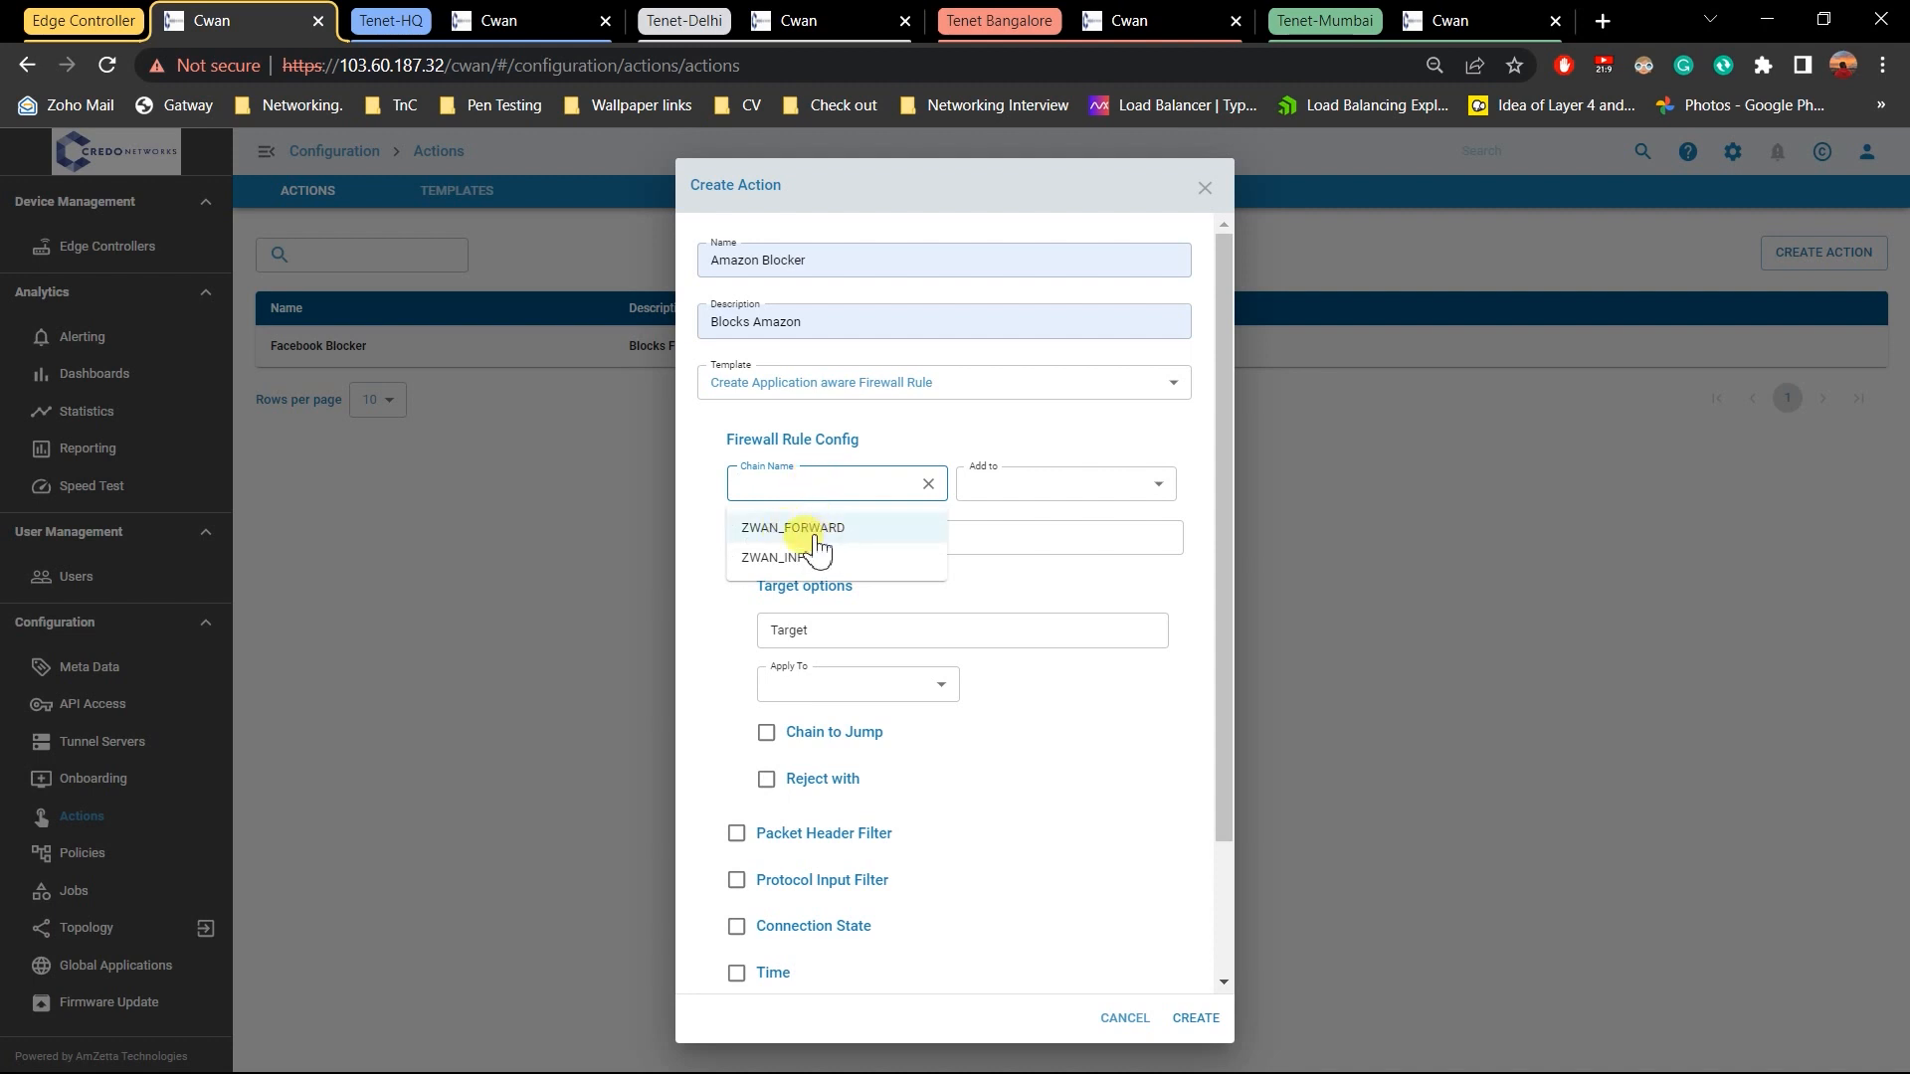
click(836, 537)
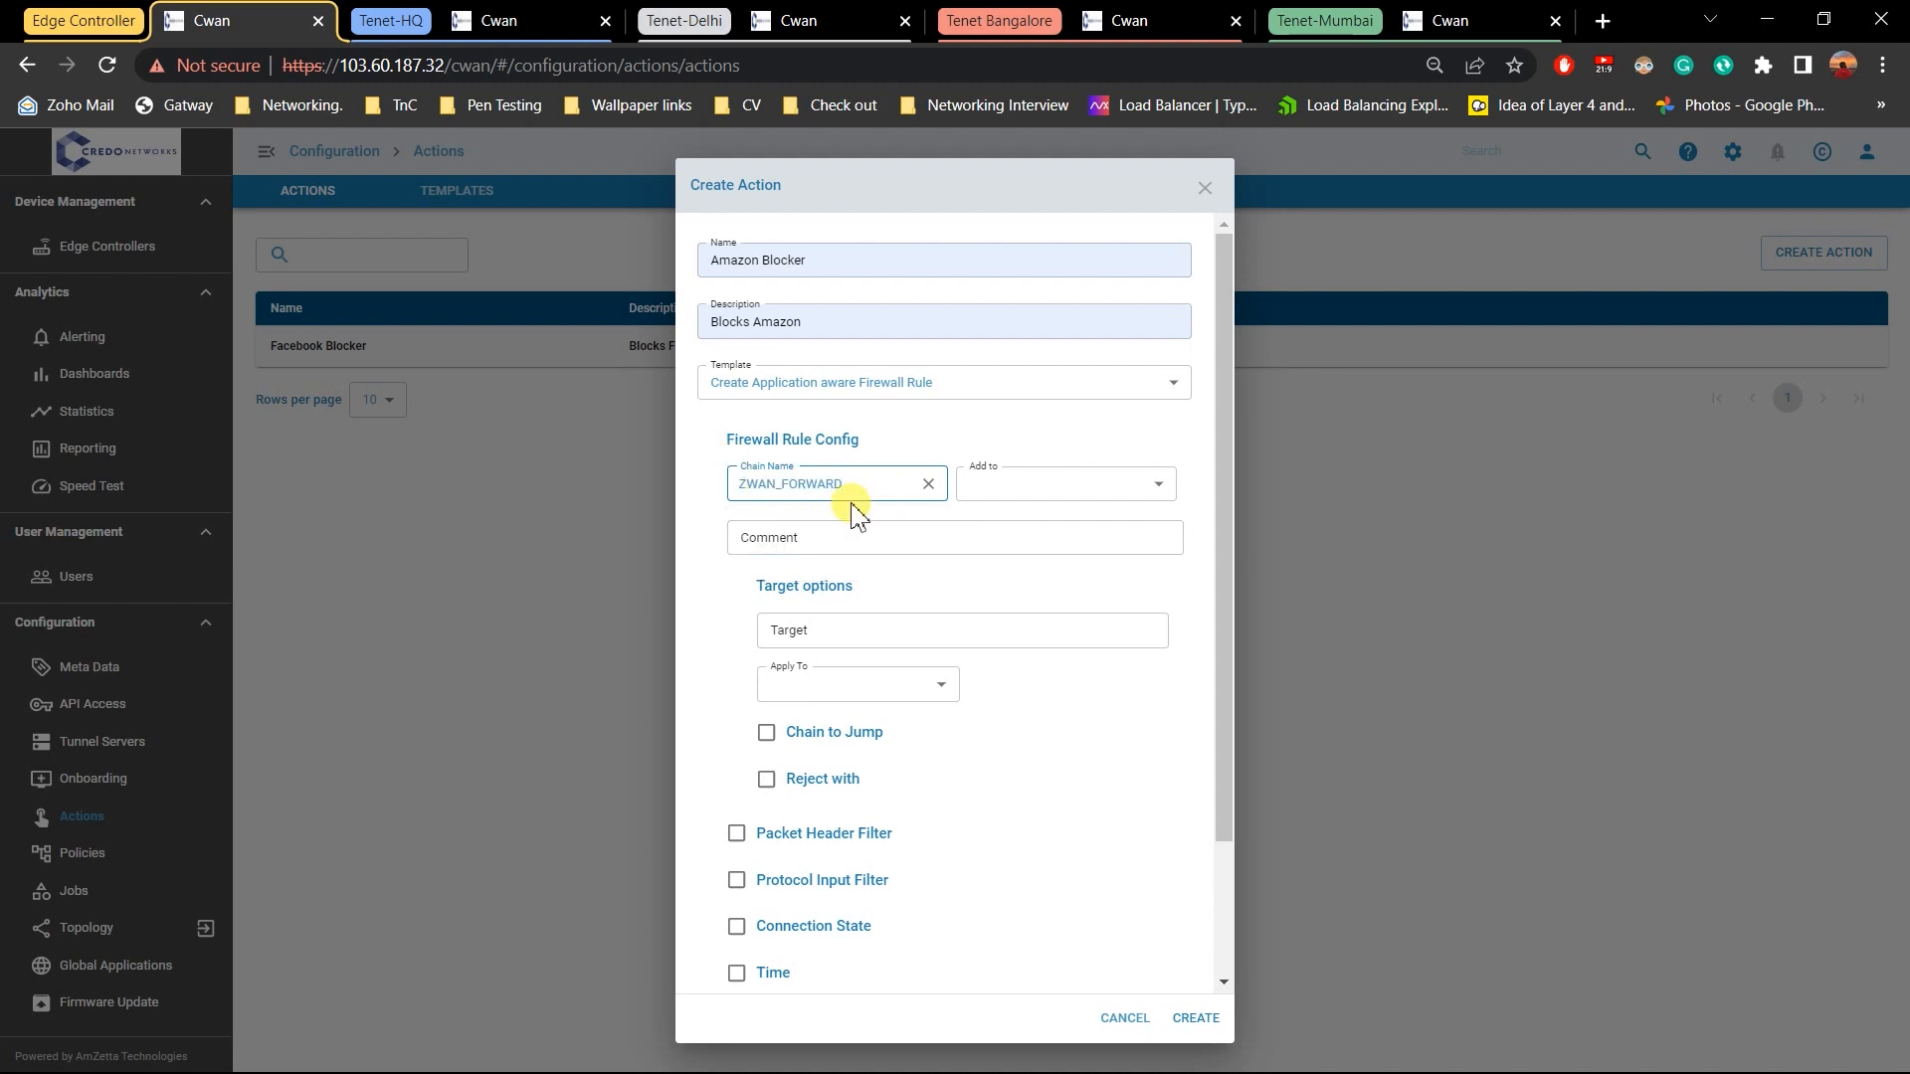
click(1087, 490)
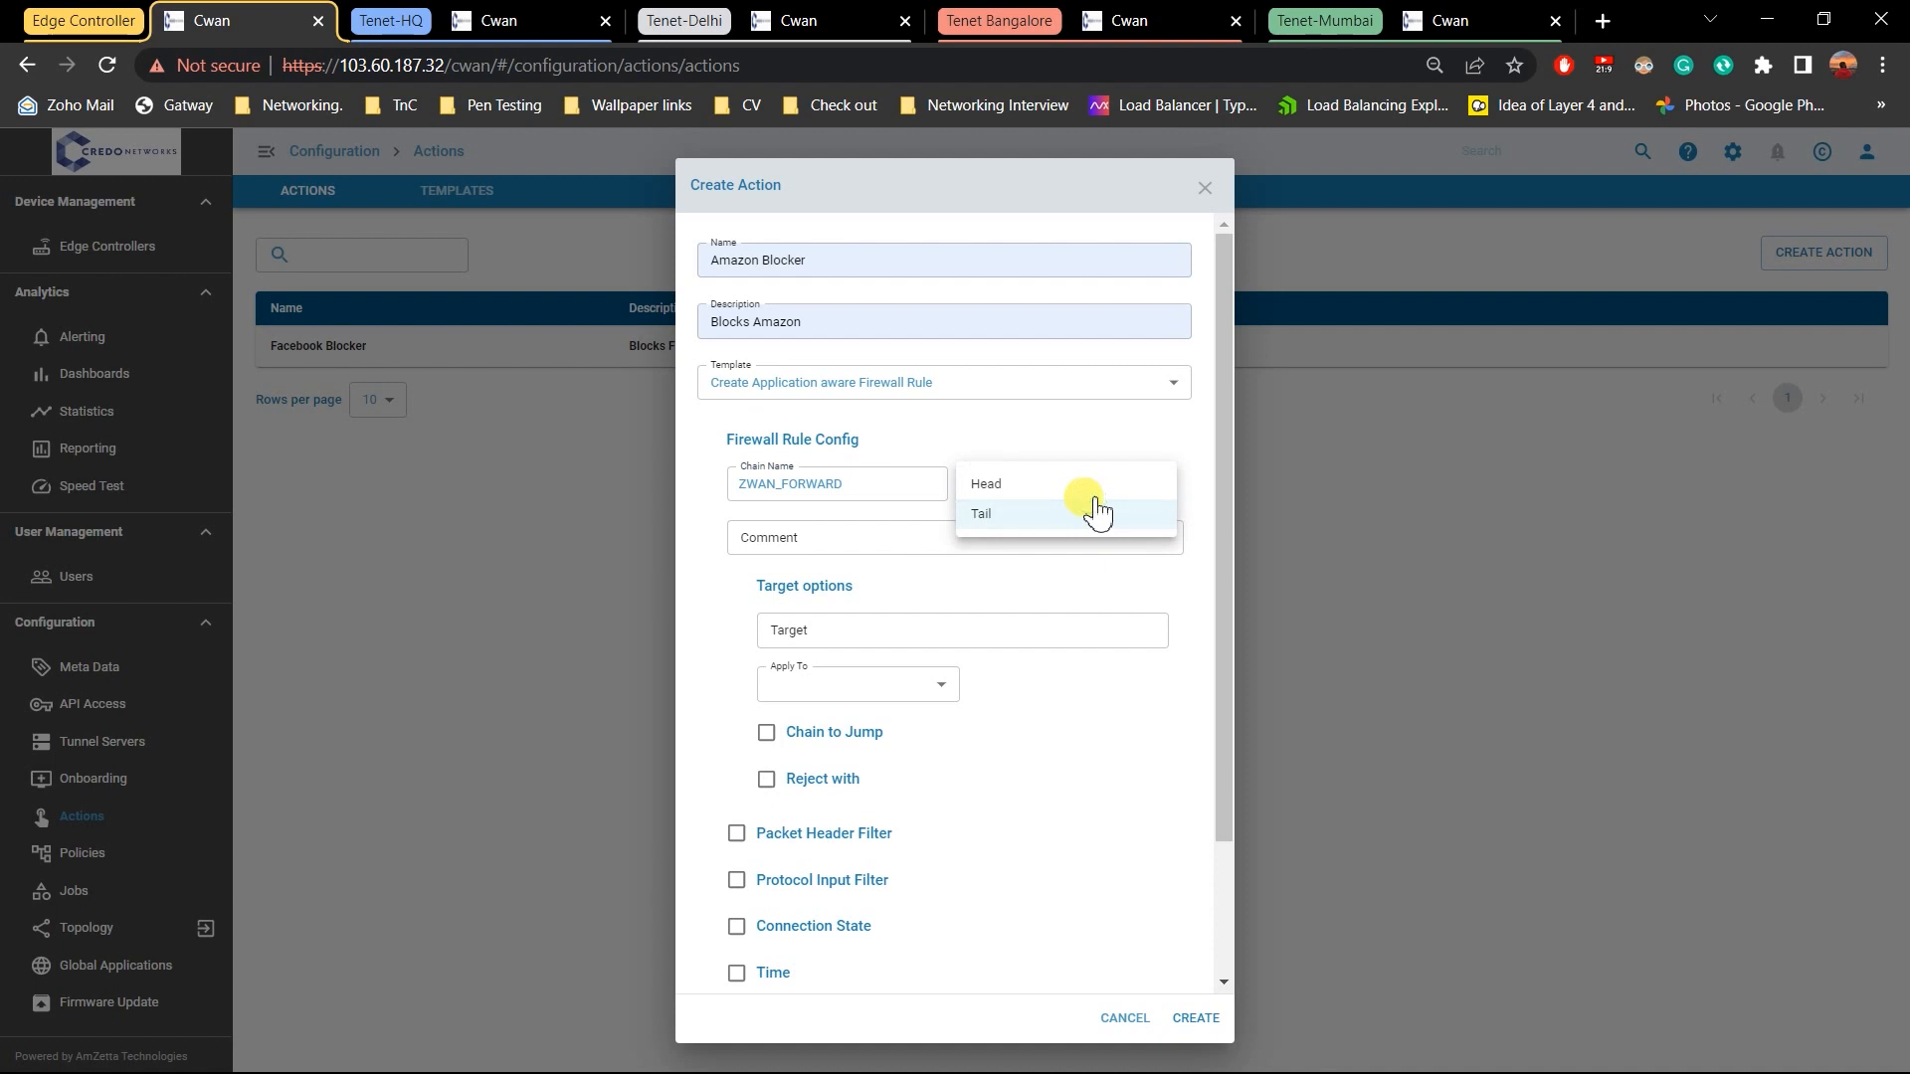
click(1089, 490)
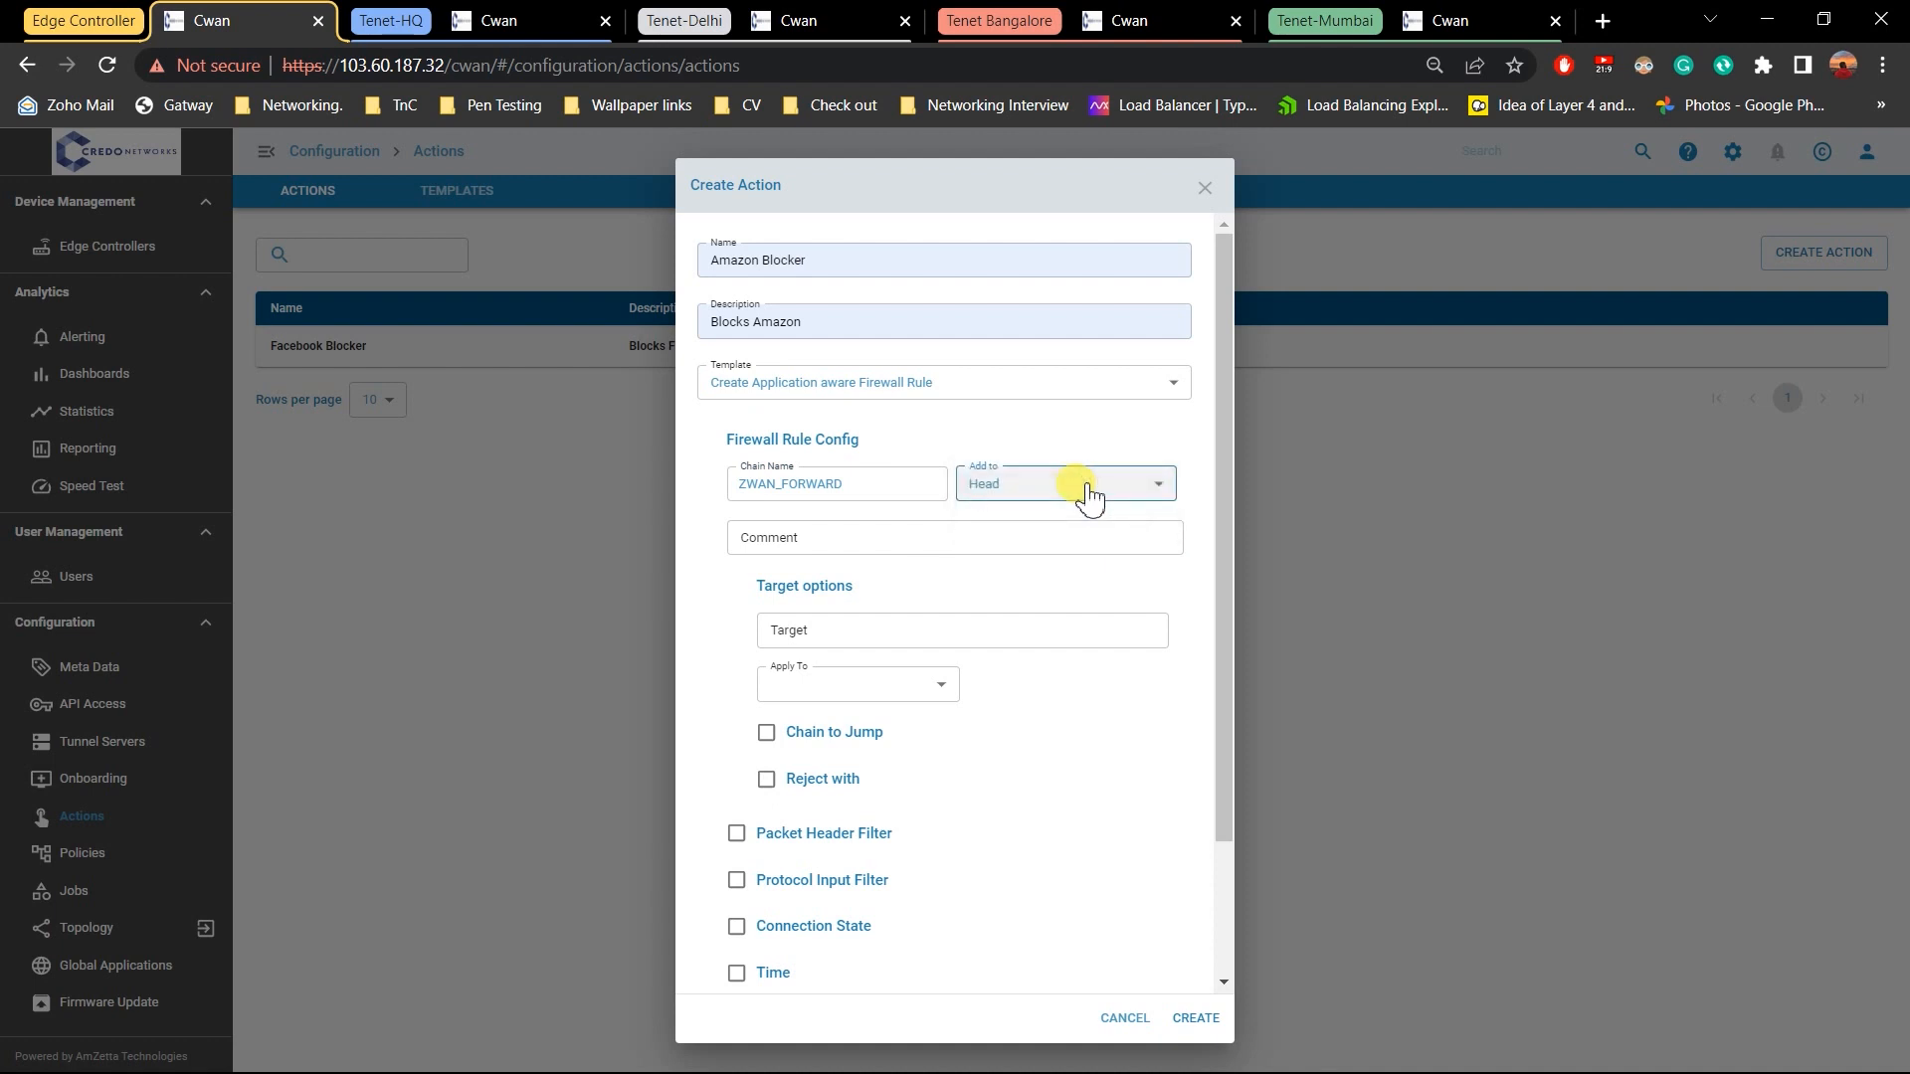
click(925, 629)
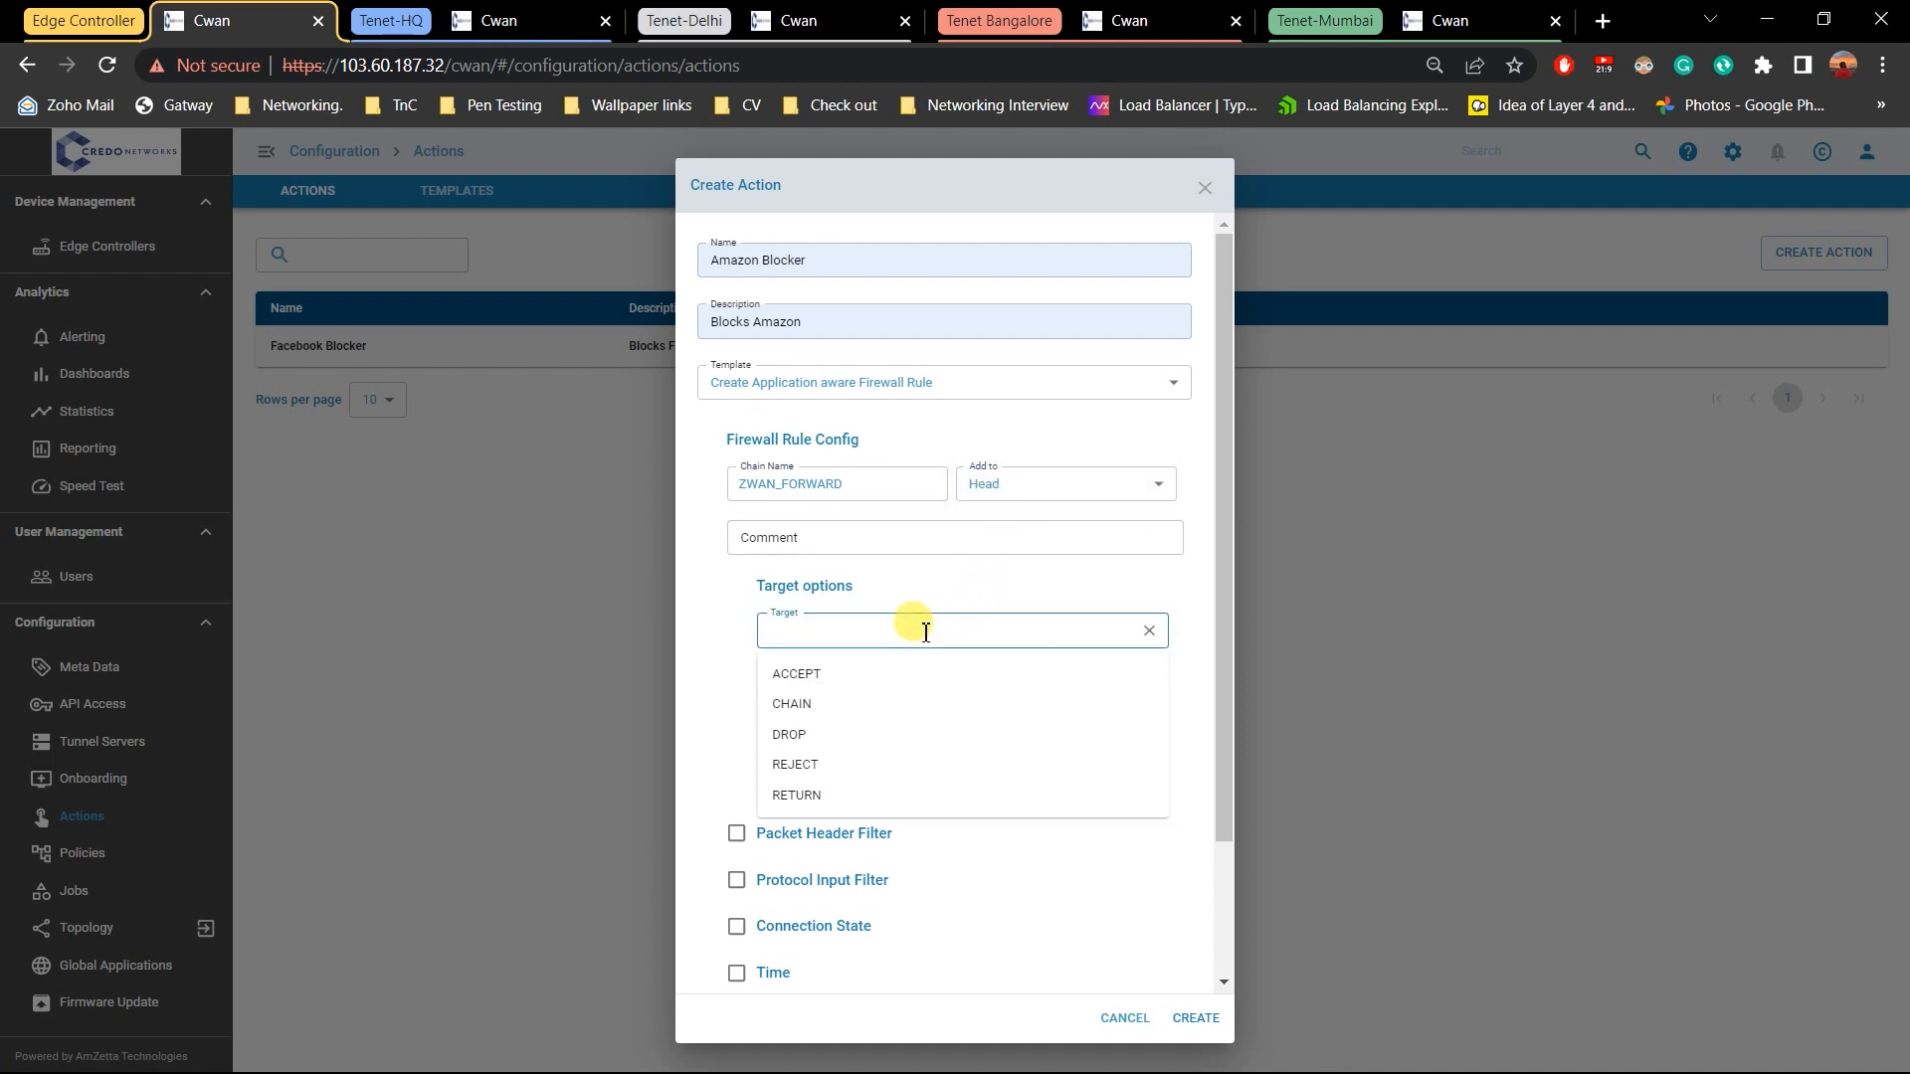
click(890, 739)
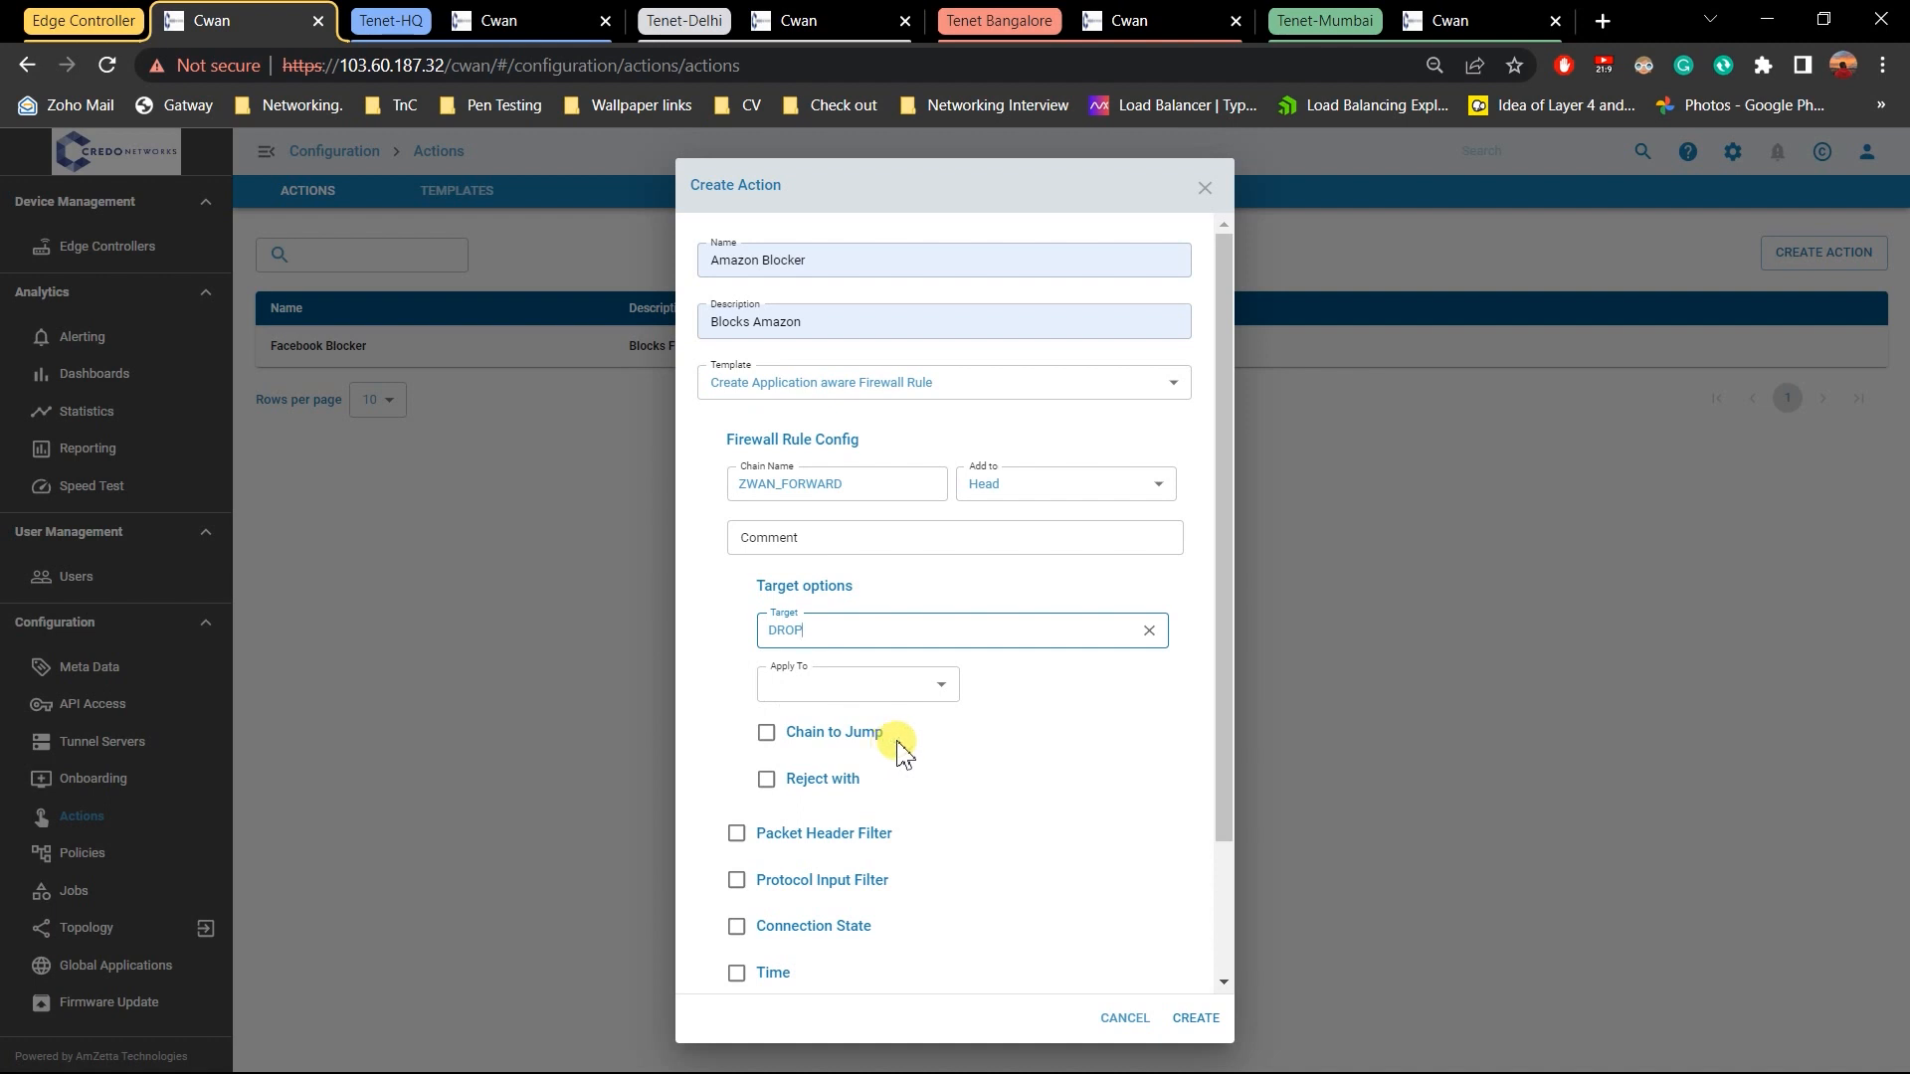
Enable Deep Packet Inspection for the Amazon rule and set its application operator to "is"
scroll(955, 742, down, 2)
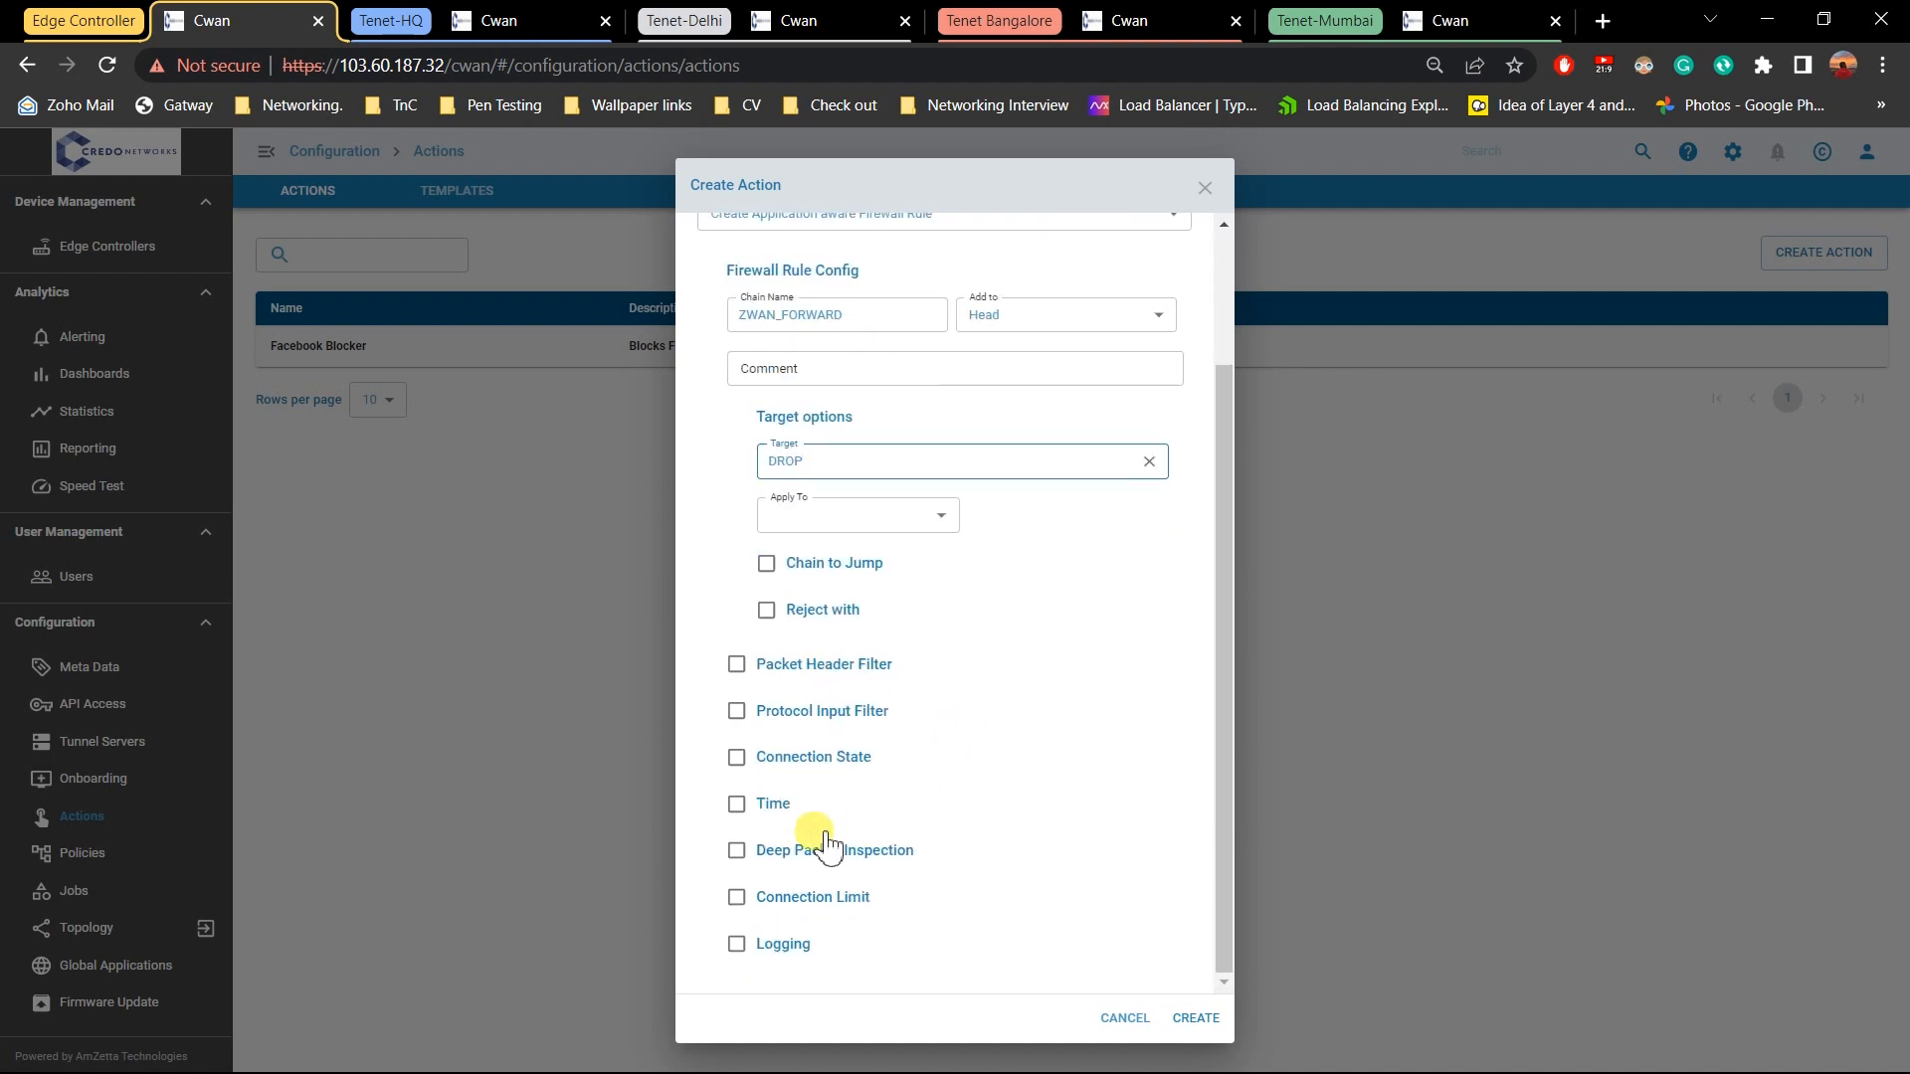
click(781, 850)
click(973, 895)
click(978, 895)
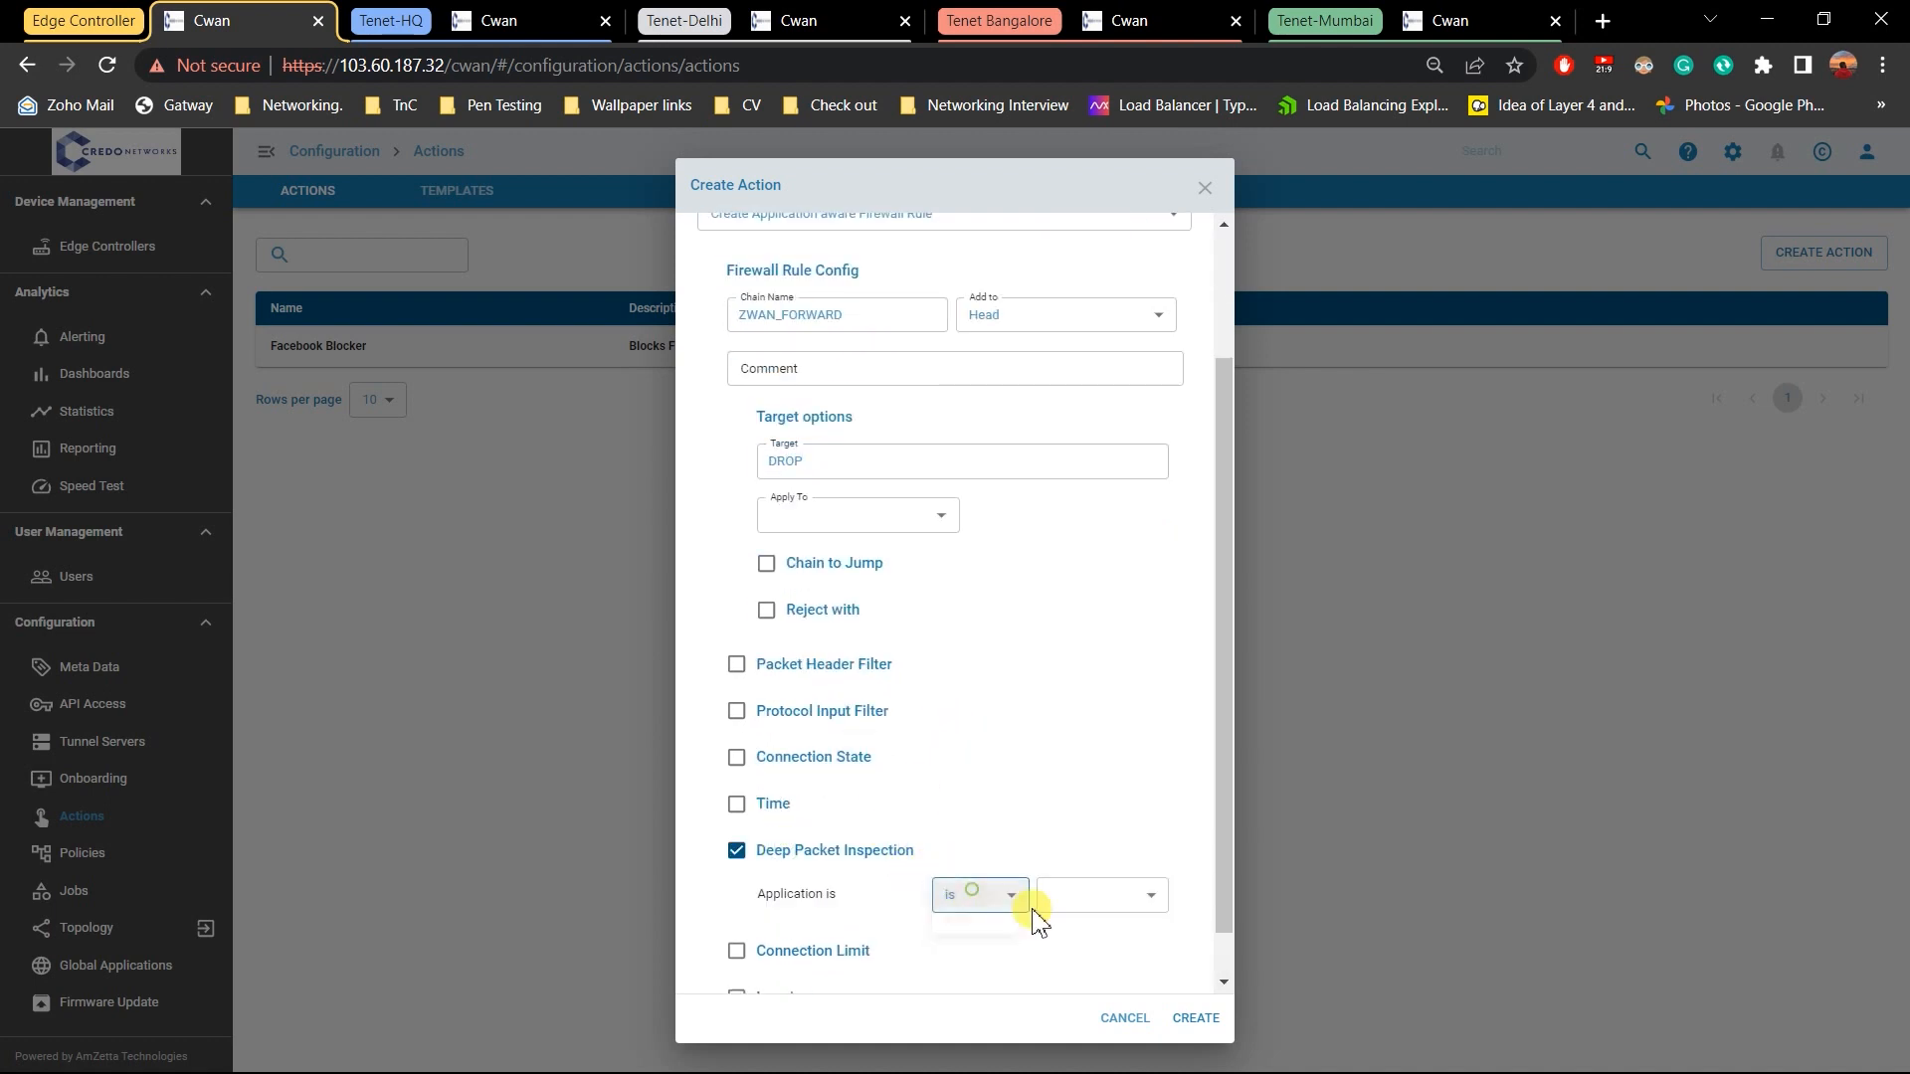
click(1106, 901)
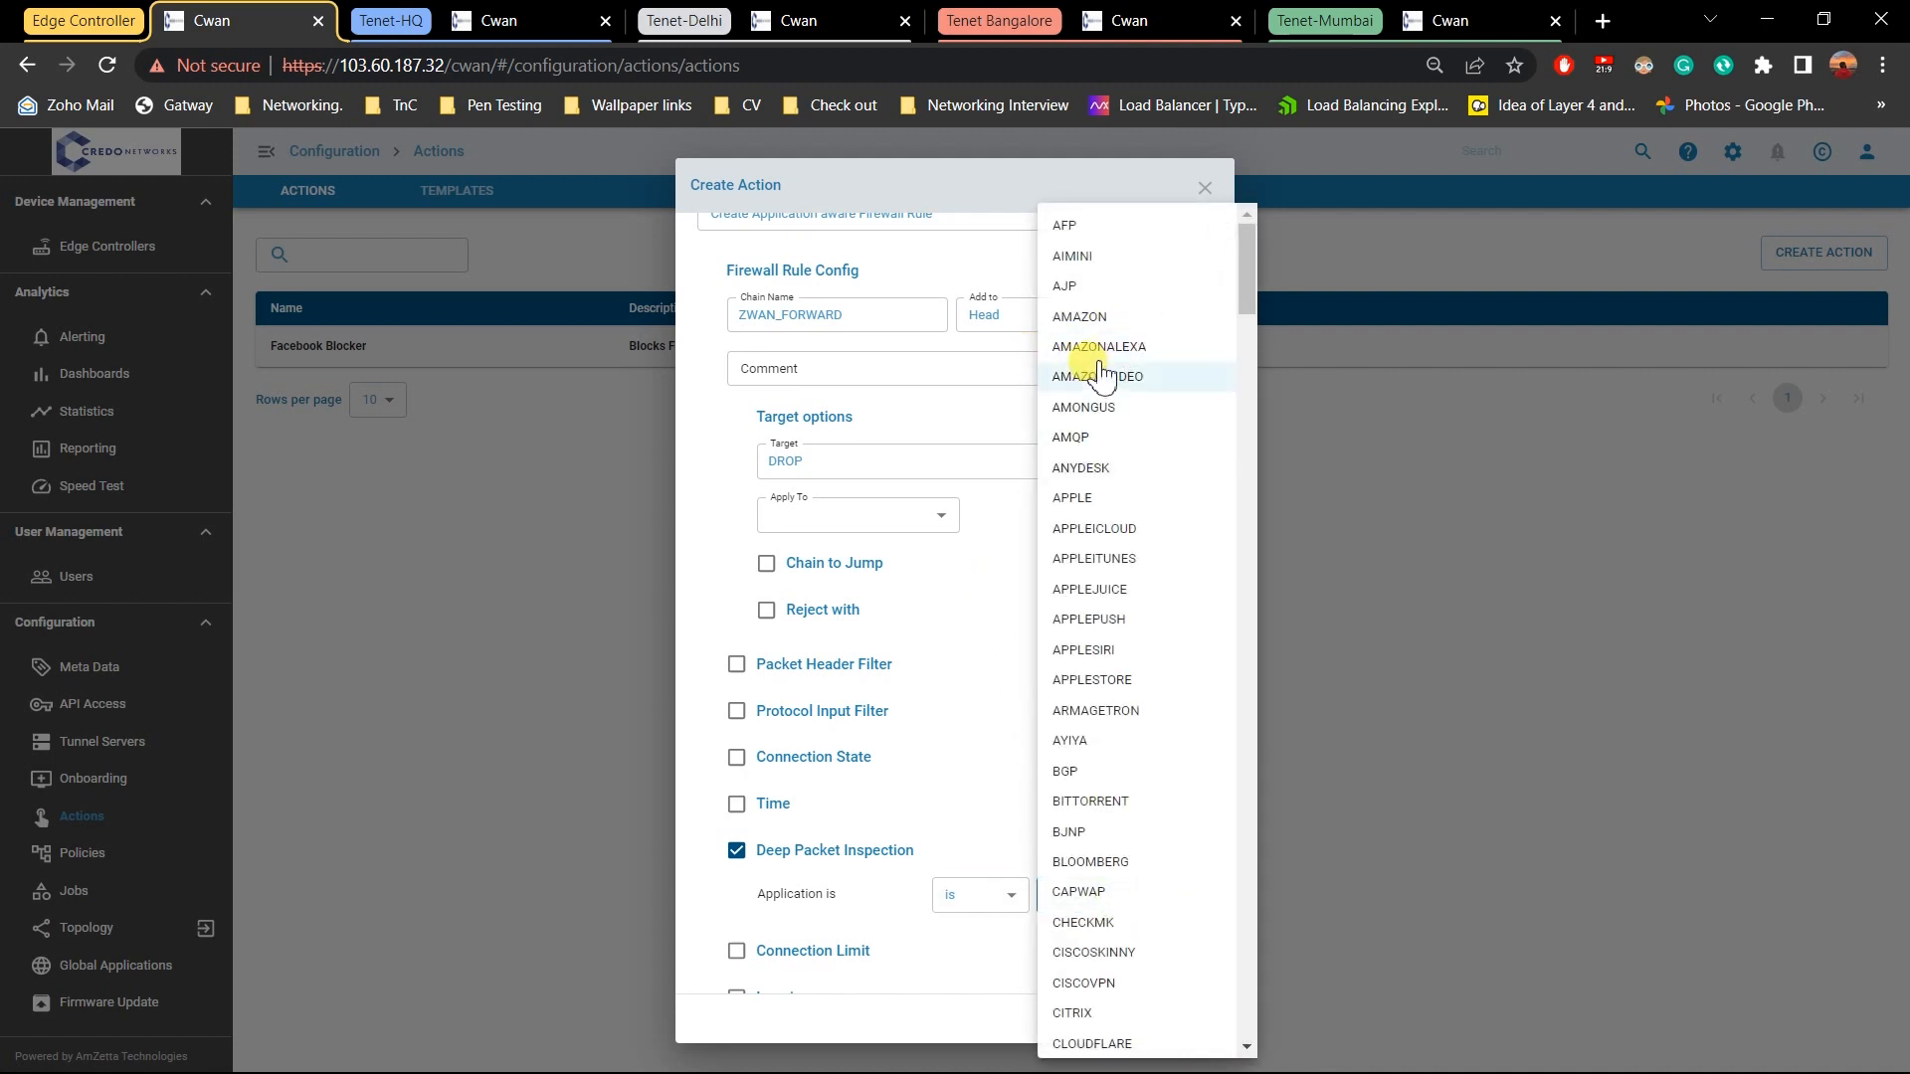
click(761, 468)
scroll(759, 478, up, 3)
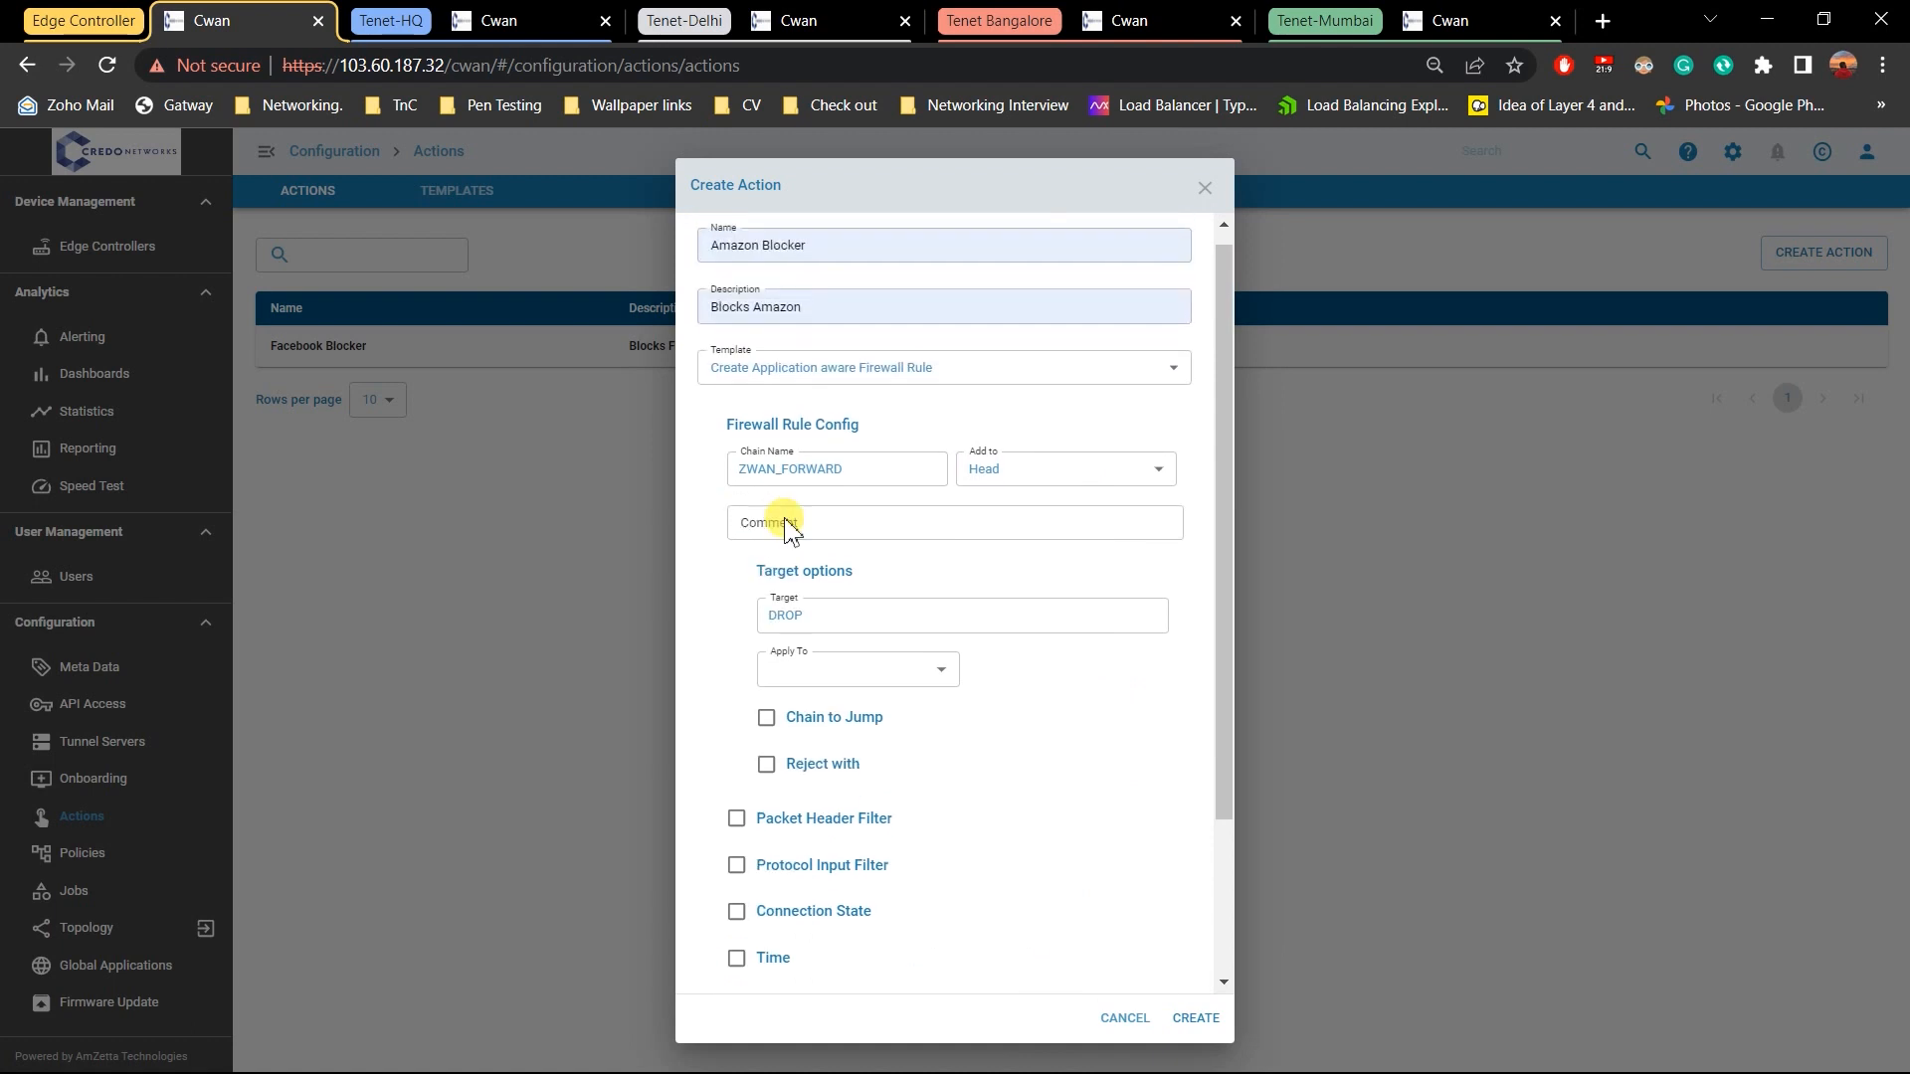
scroll(818, 537, down, 3)
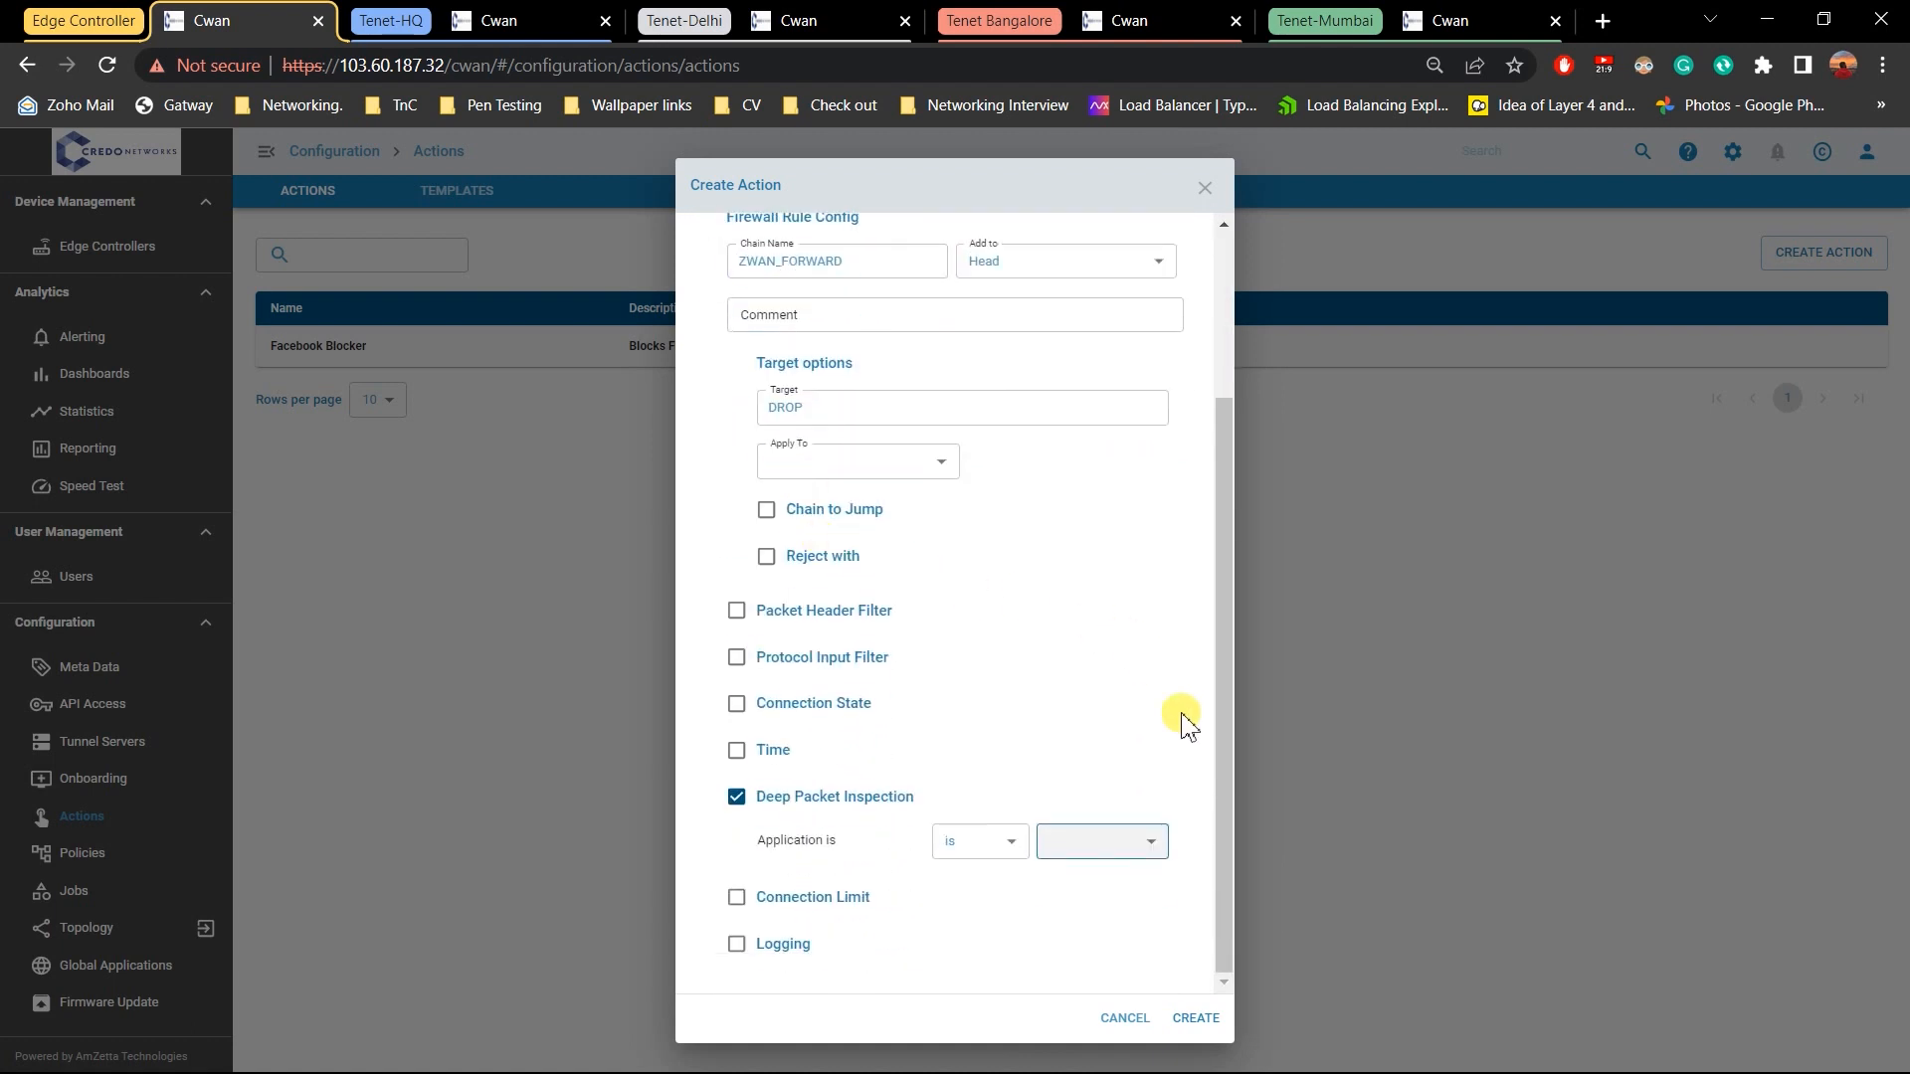
Choose AMAZON, AMAZONALEXA and AMAZONVIDEO as the inspected applications and create the Amazon Blocker action
click(1095, 845)
key(Down)
key(Down)
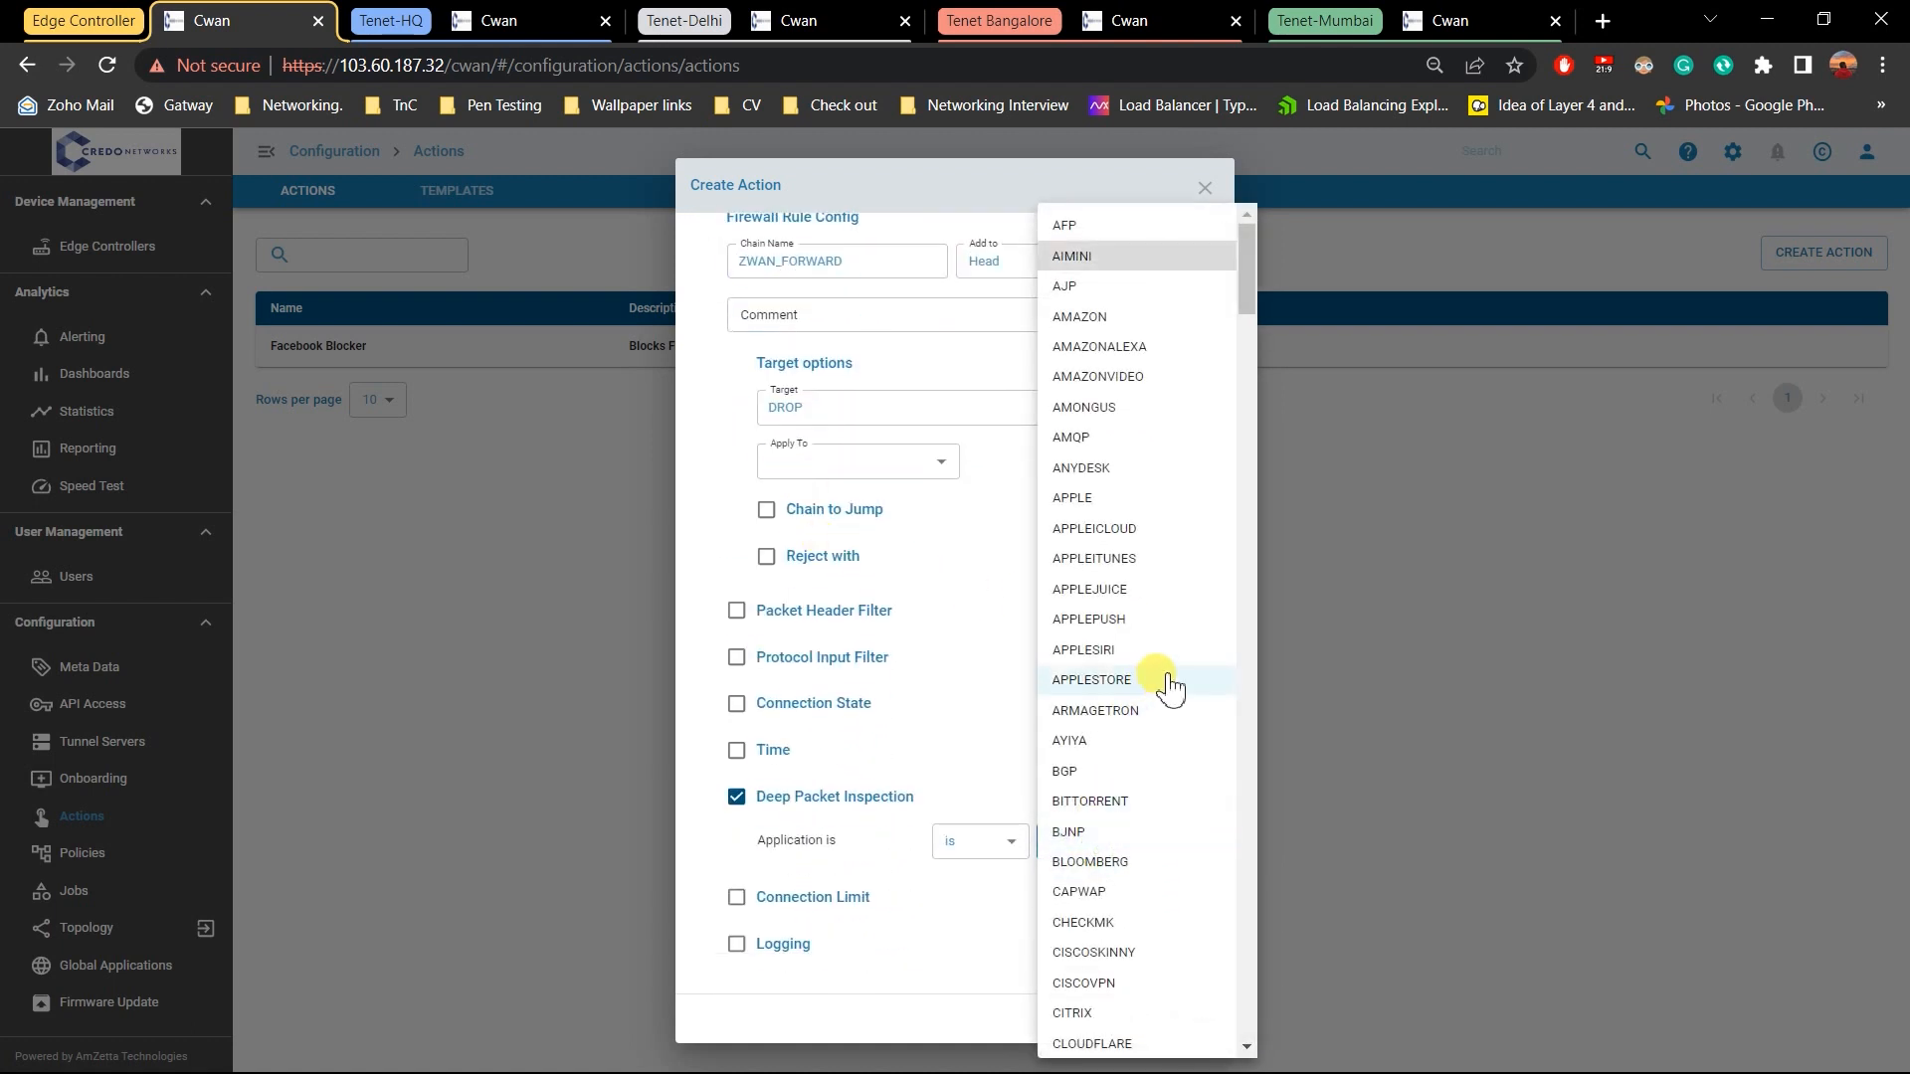
click(1136, 321)
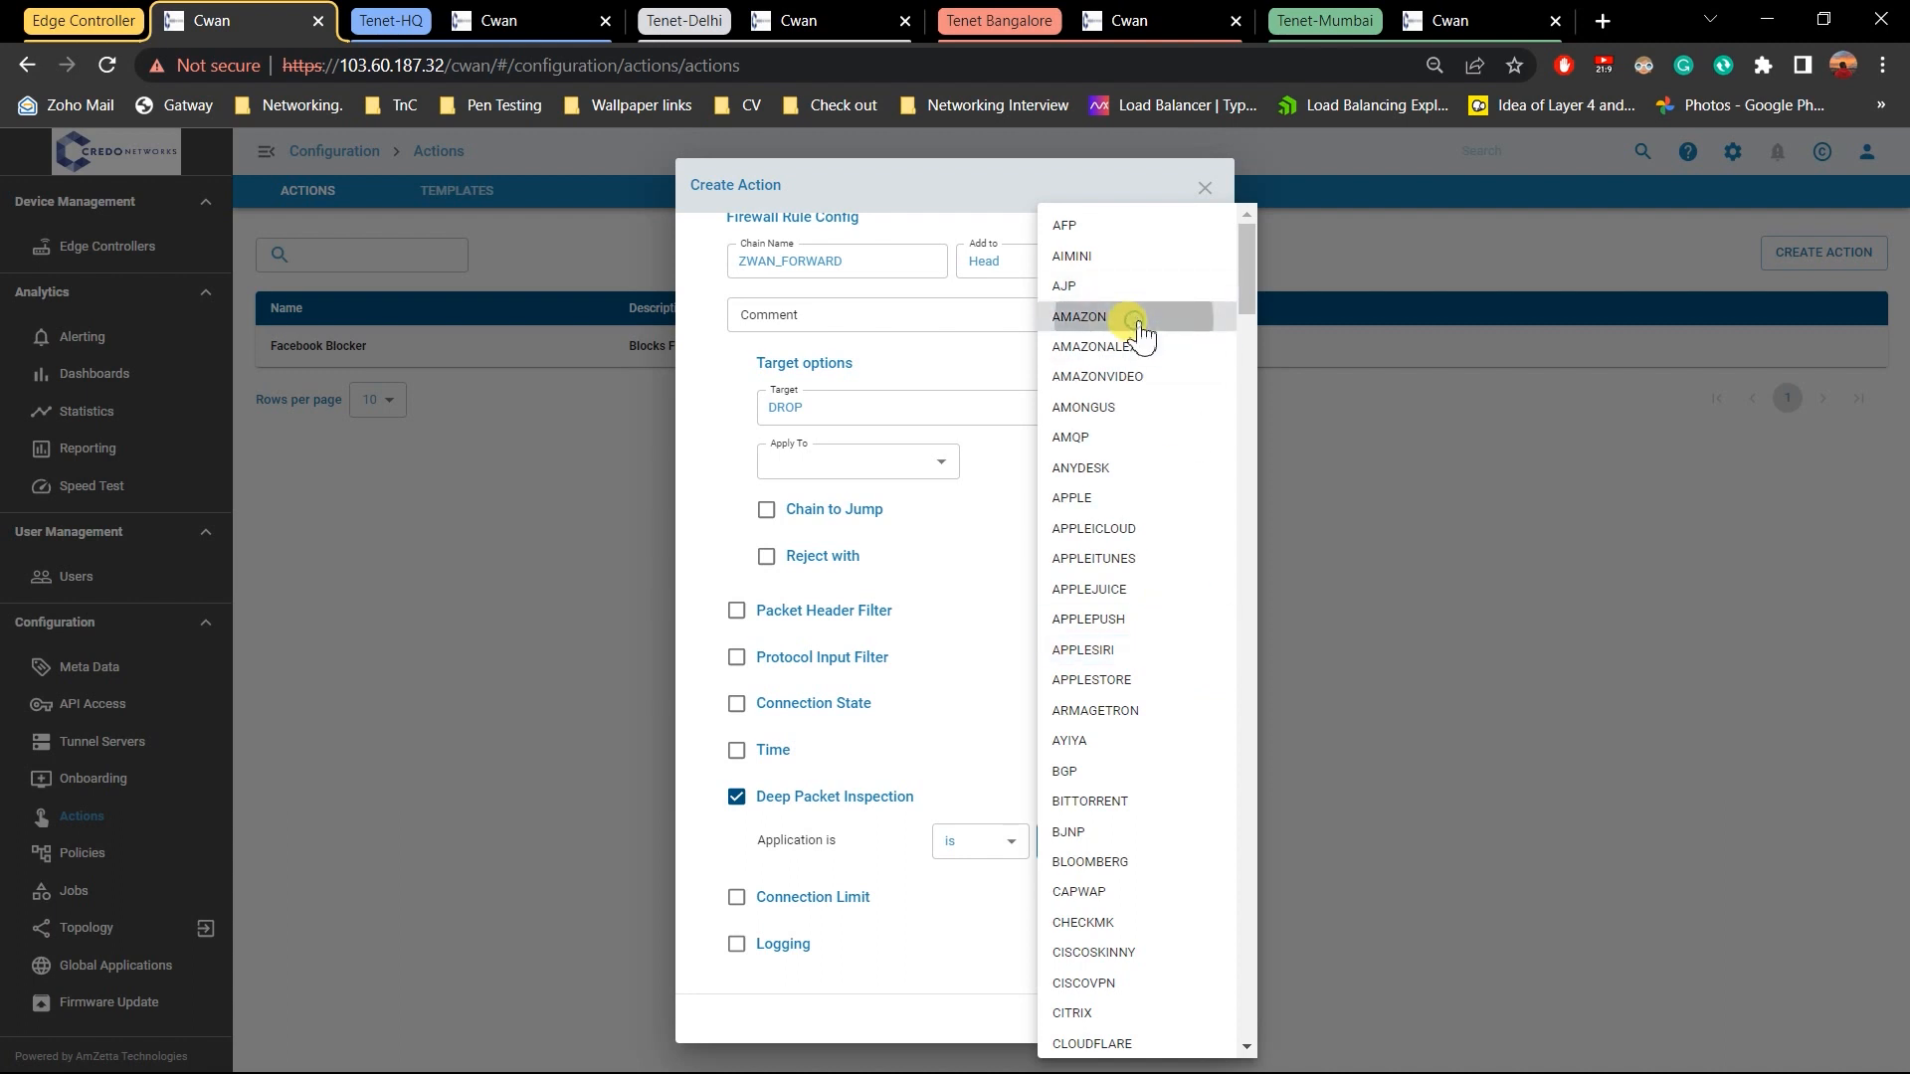
click(1140, 344)
click(1134, 378)
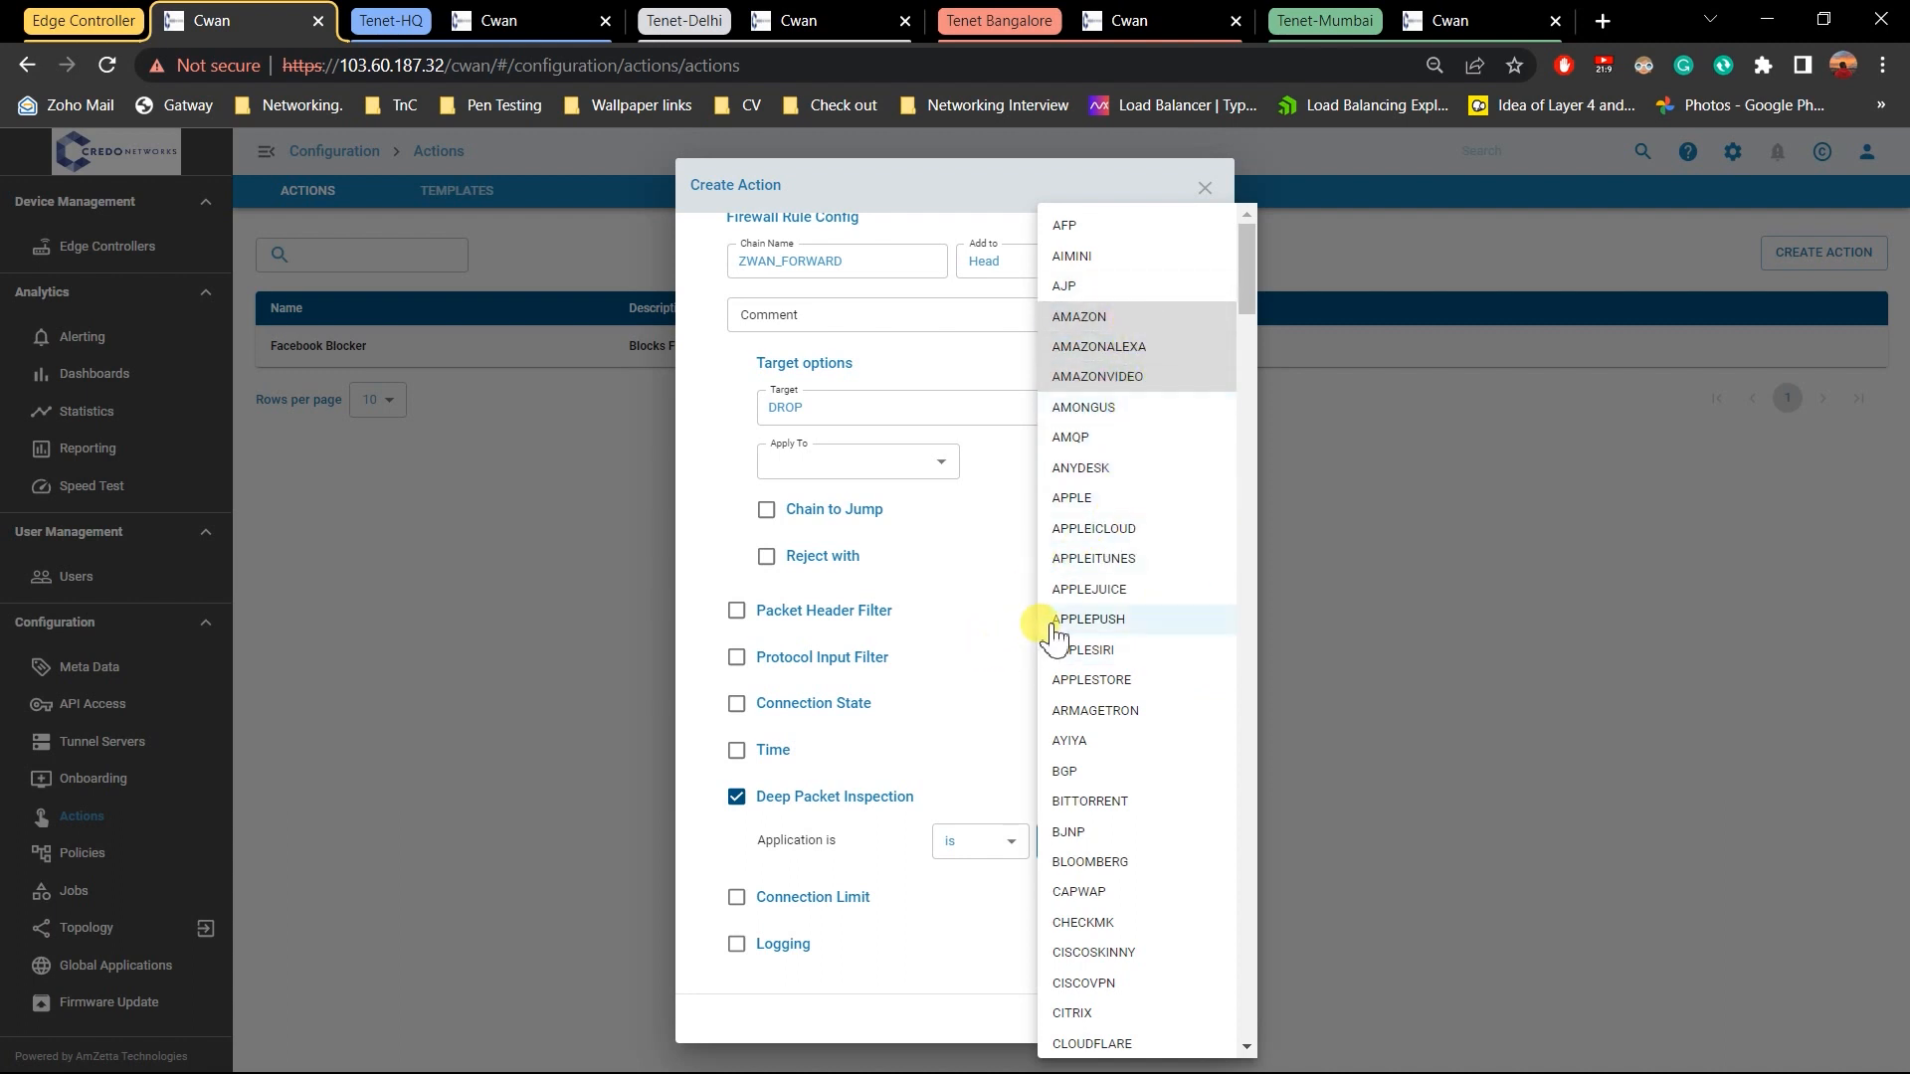
click(975, 729)
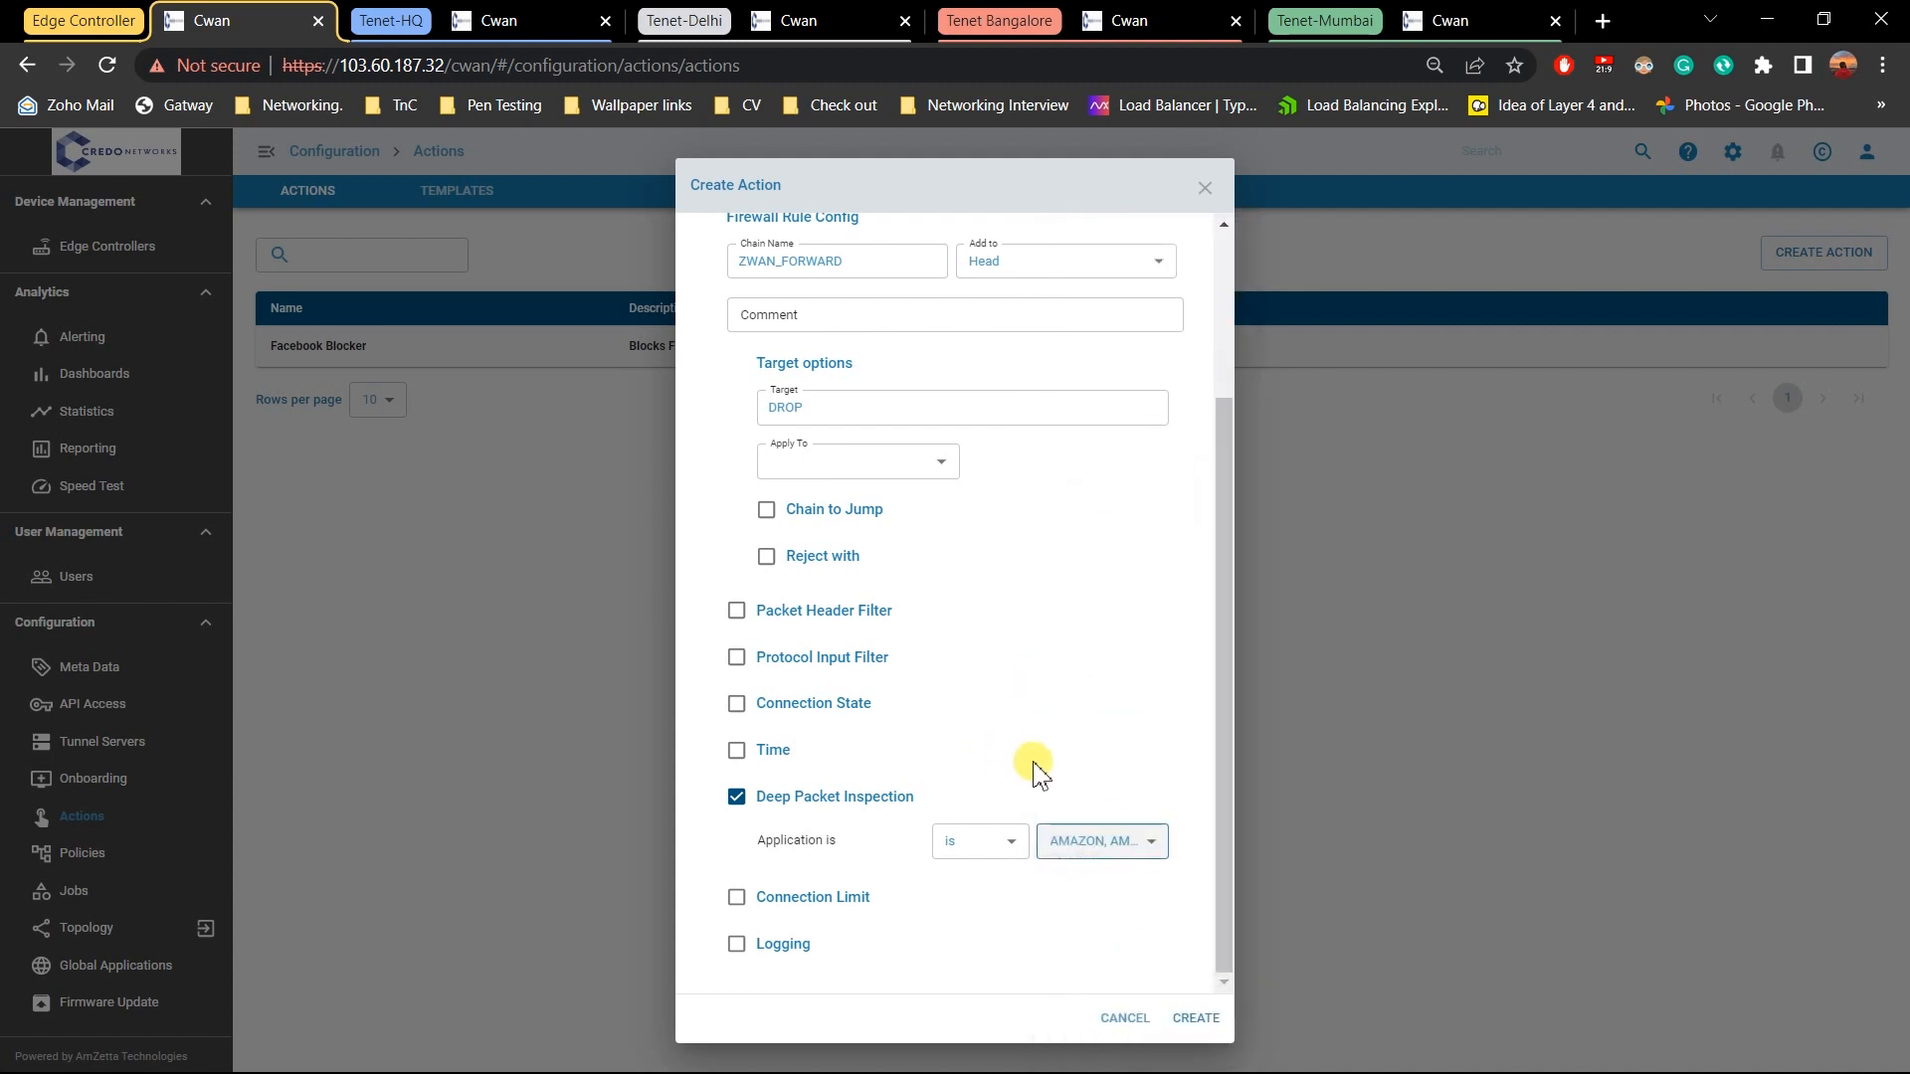
click(1197, 1018)
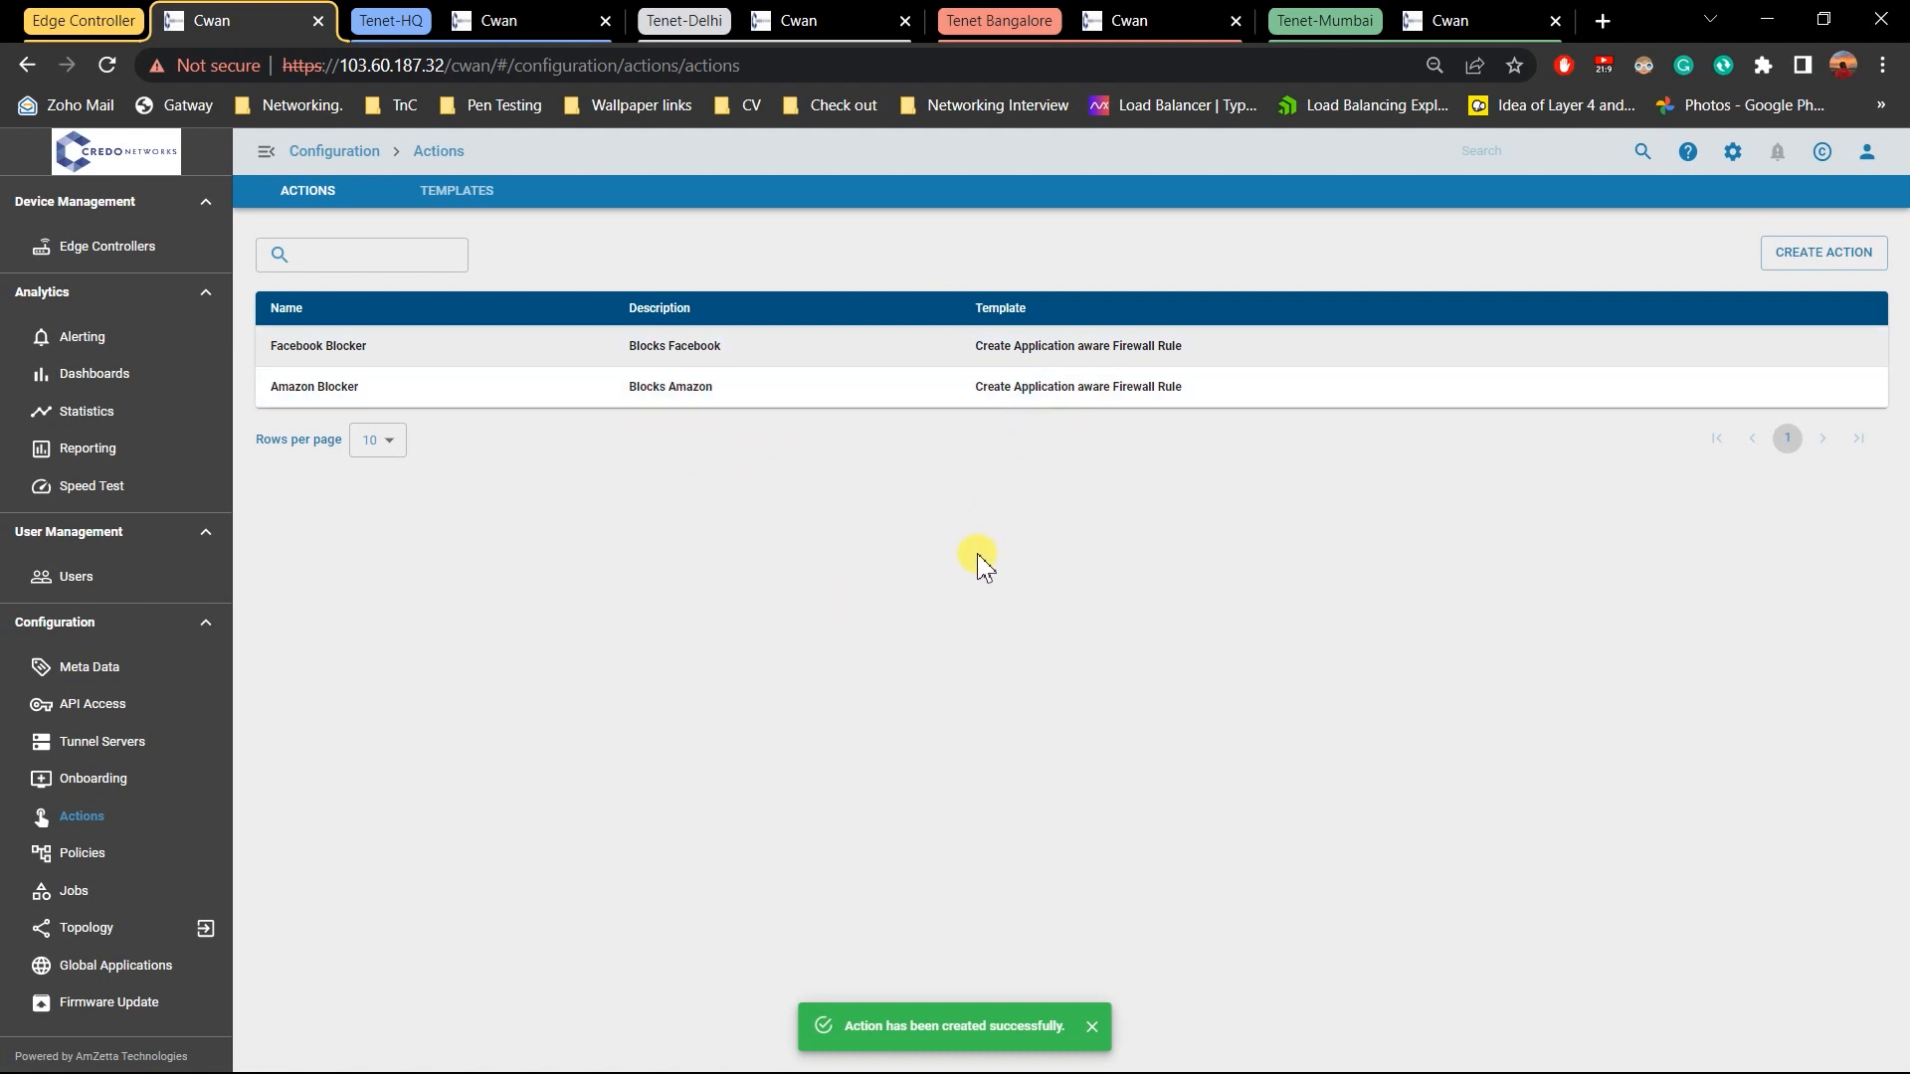
Go to the configuration policies and start a new policy named Application Blocker
click(105, 858)
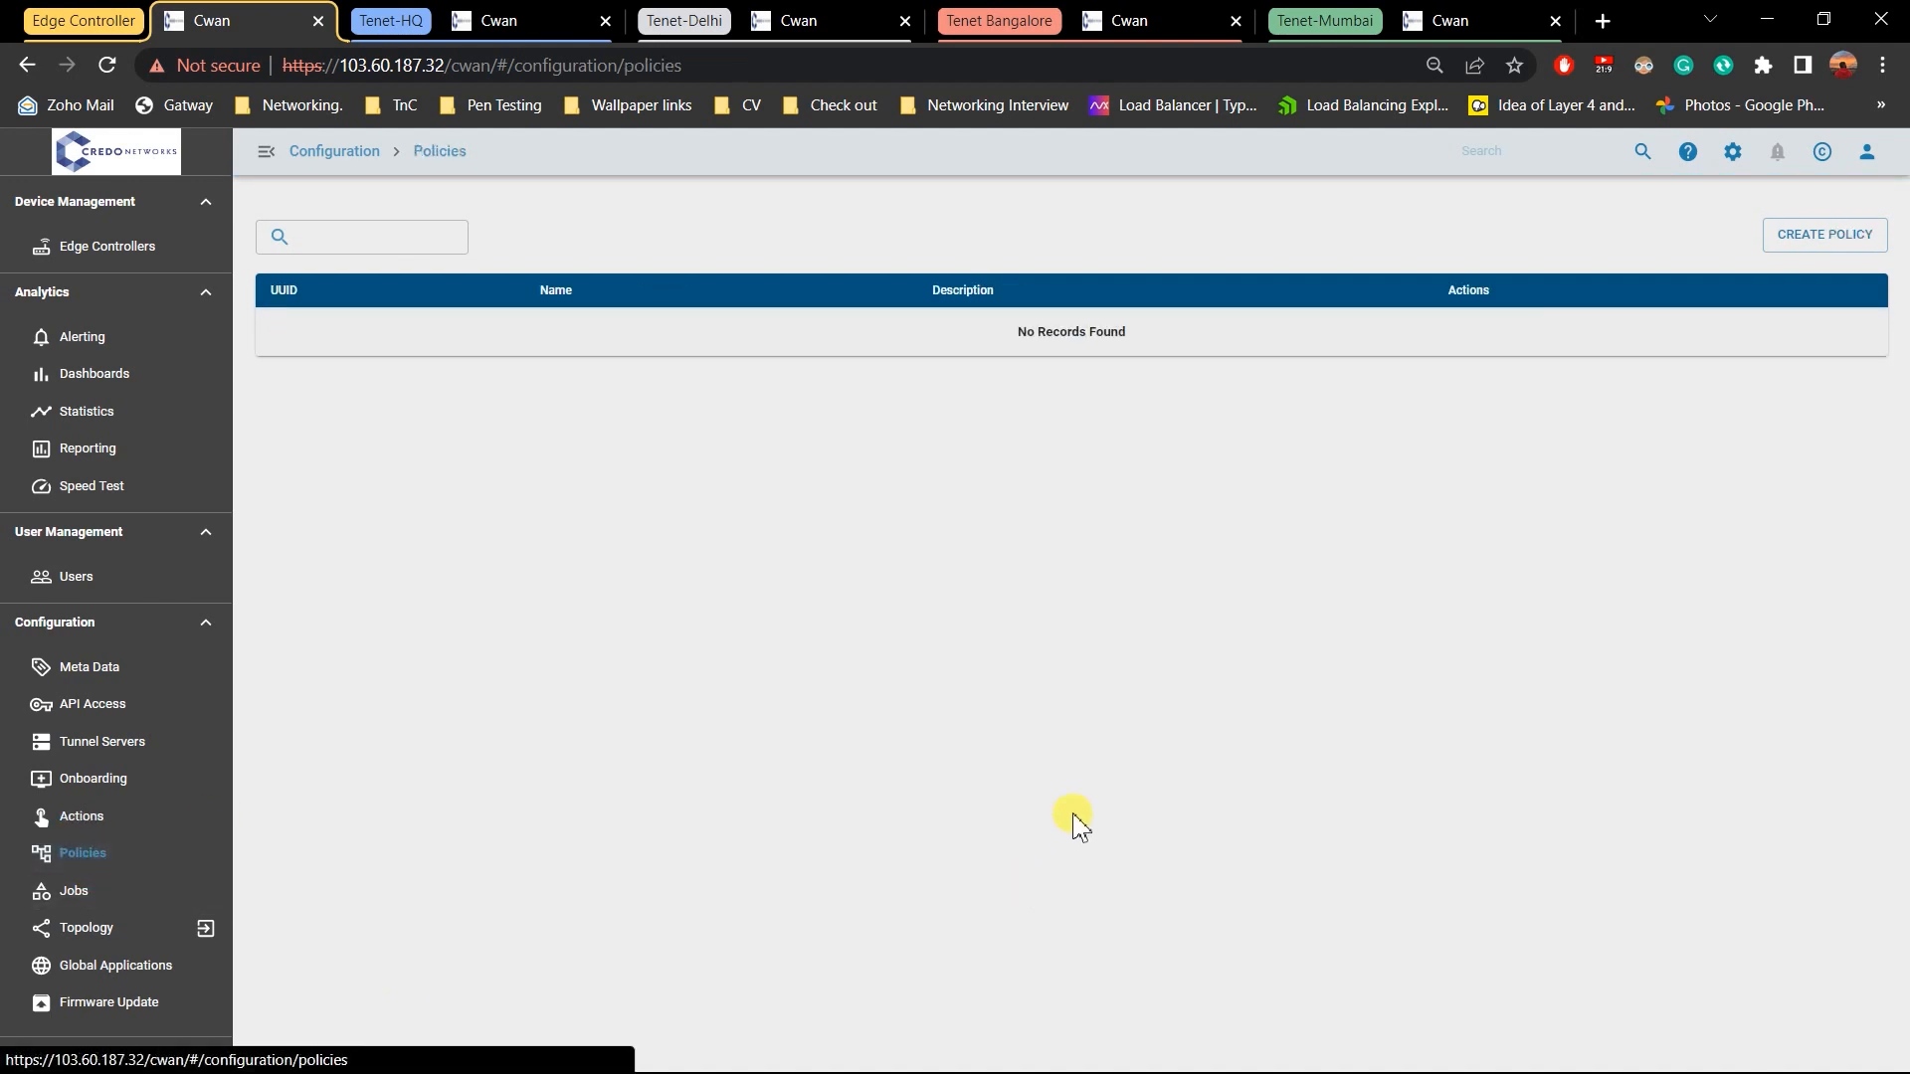
click(1820, 233)
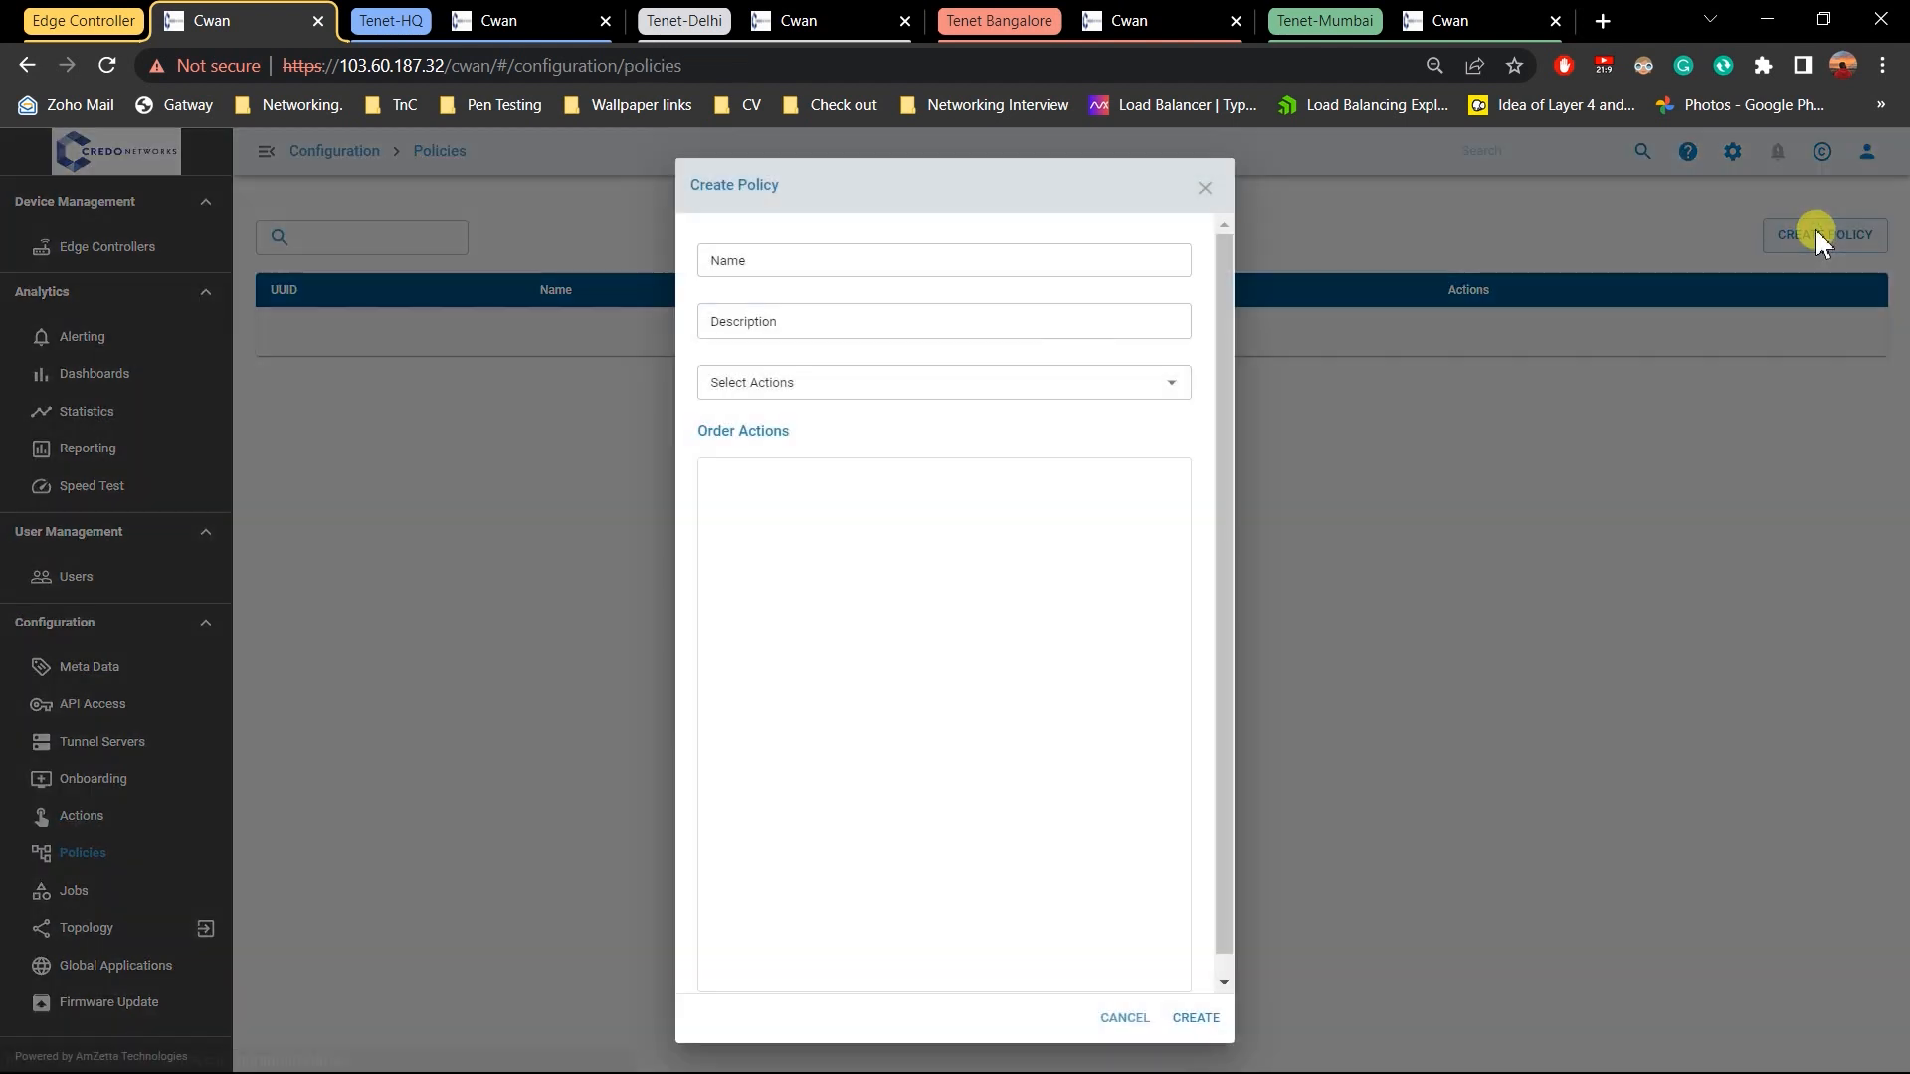
click(875, 261)
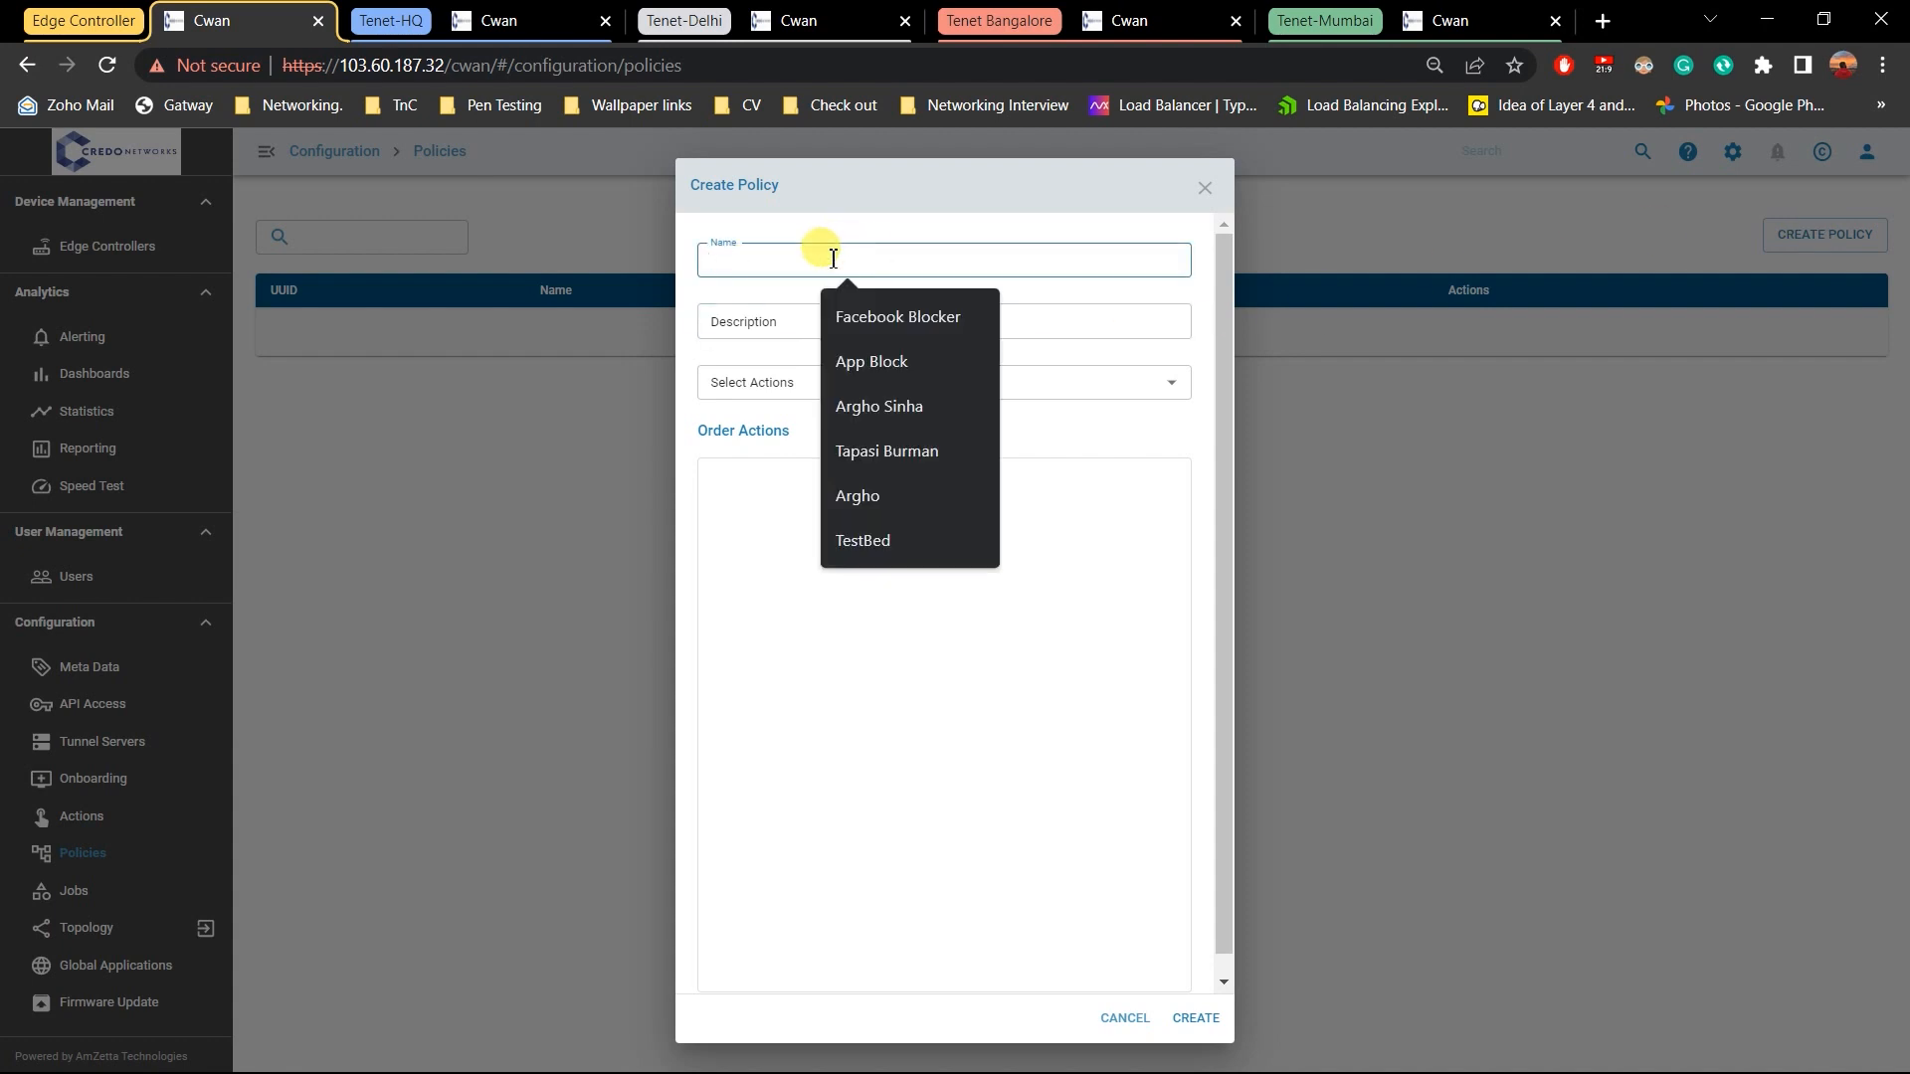
text(Application B)
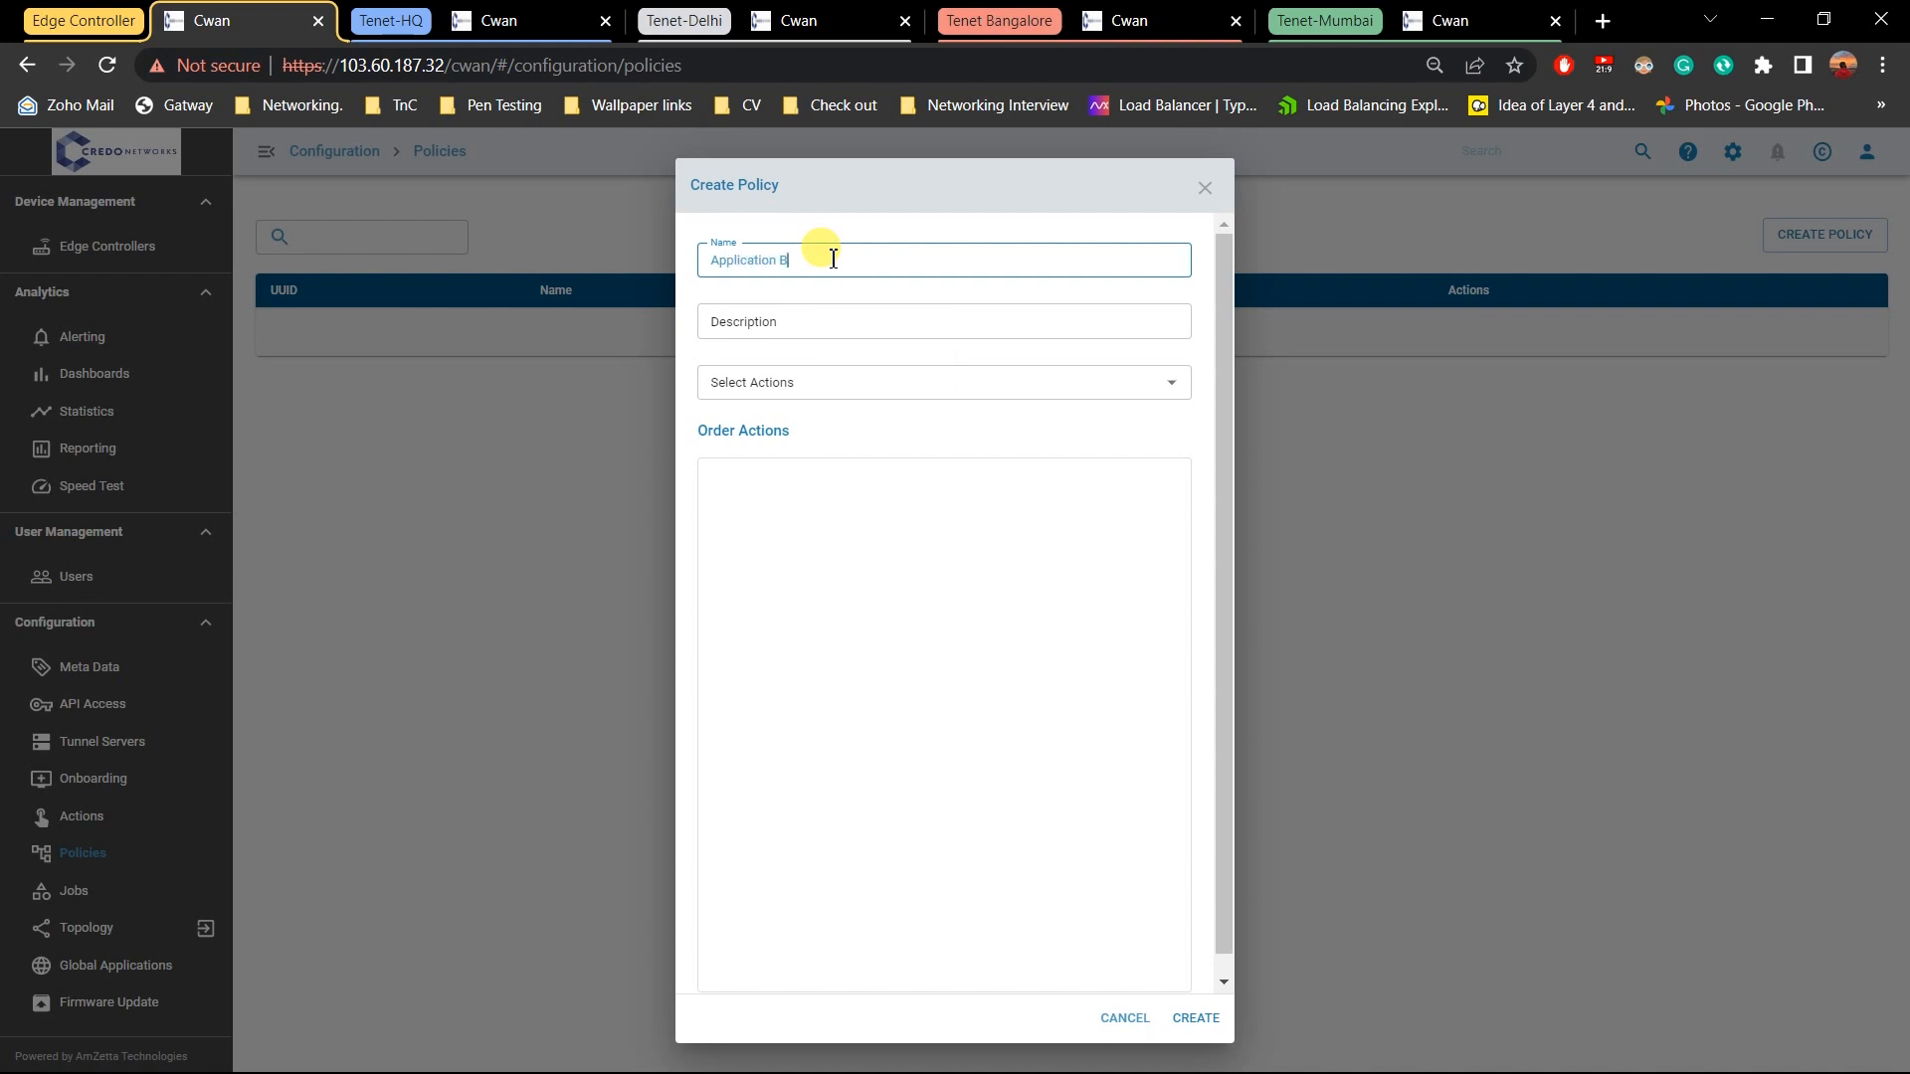
text(locker)
Give the Application Blocker policy the description "Blocks chosen actions"
key(Tab)
text(Blocks c)
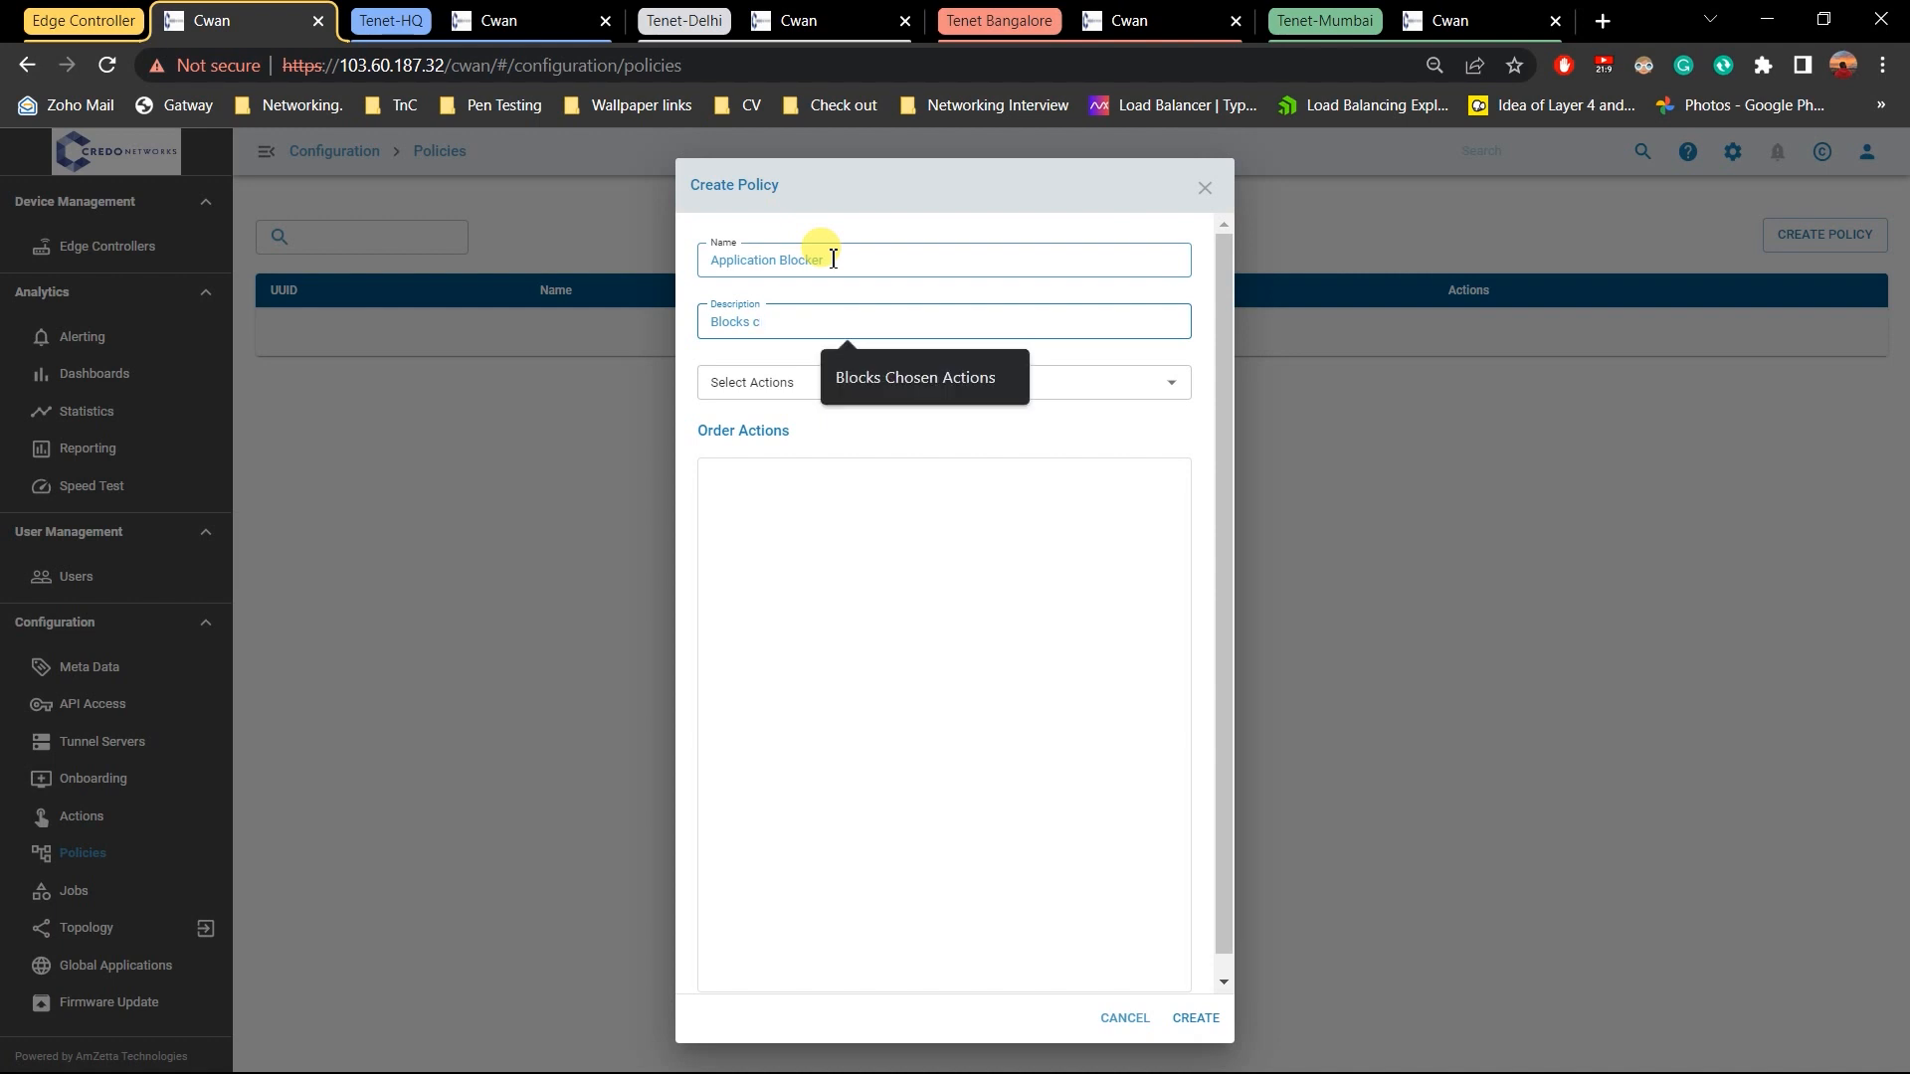
text(losen actions)
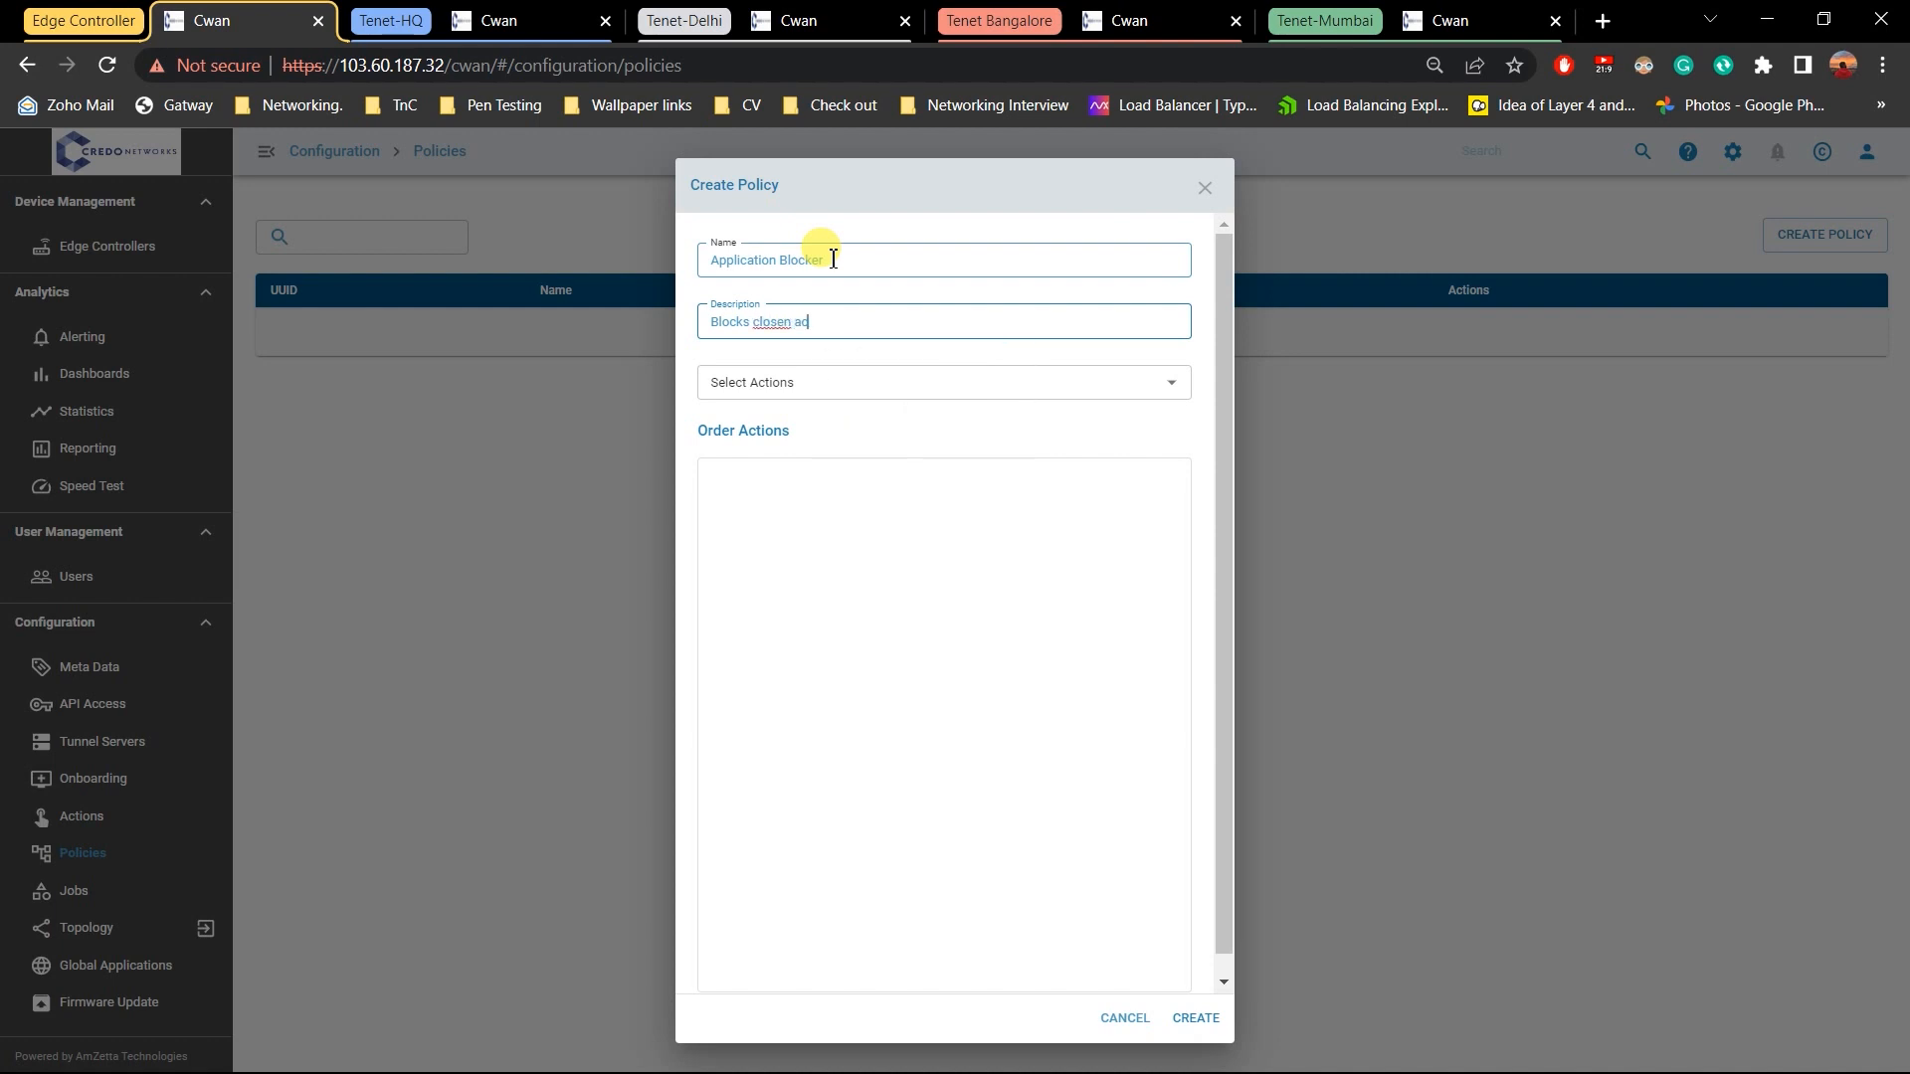
right_click(782, 322)
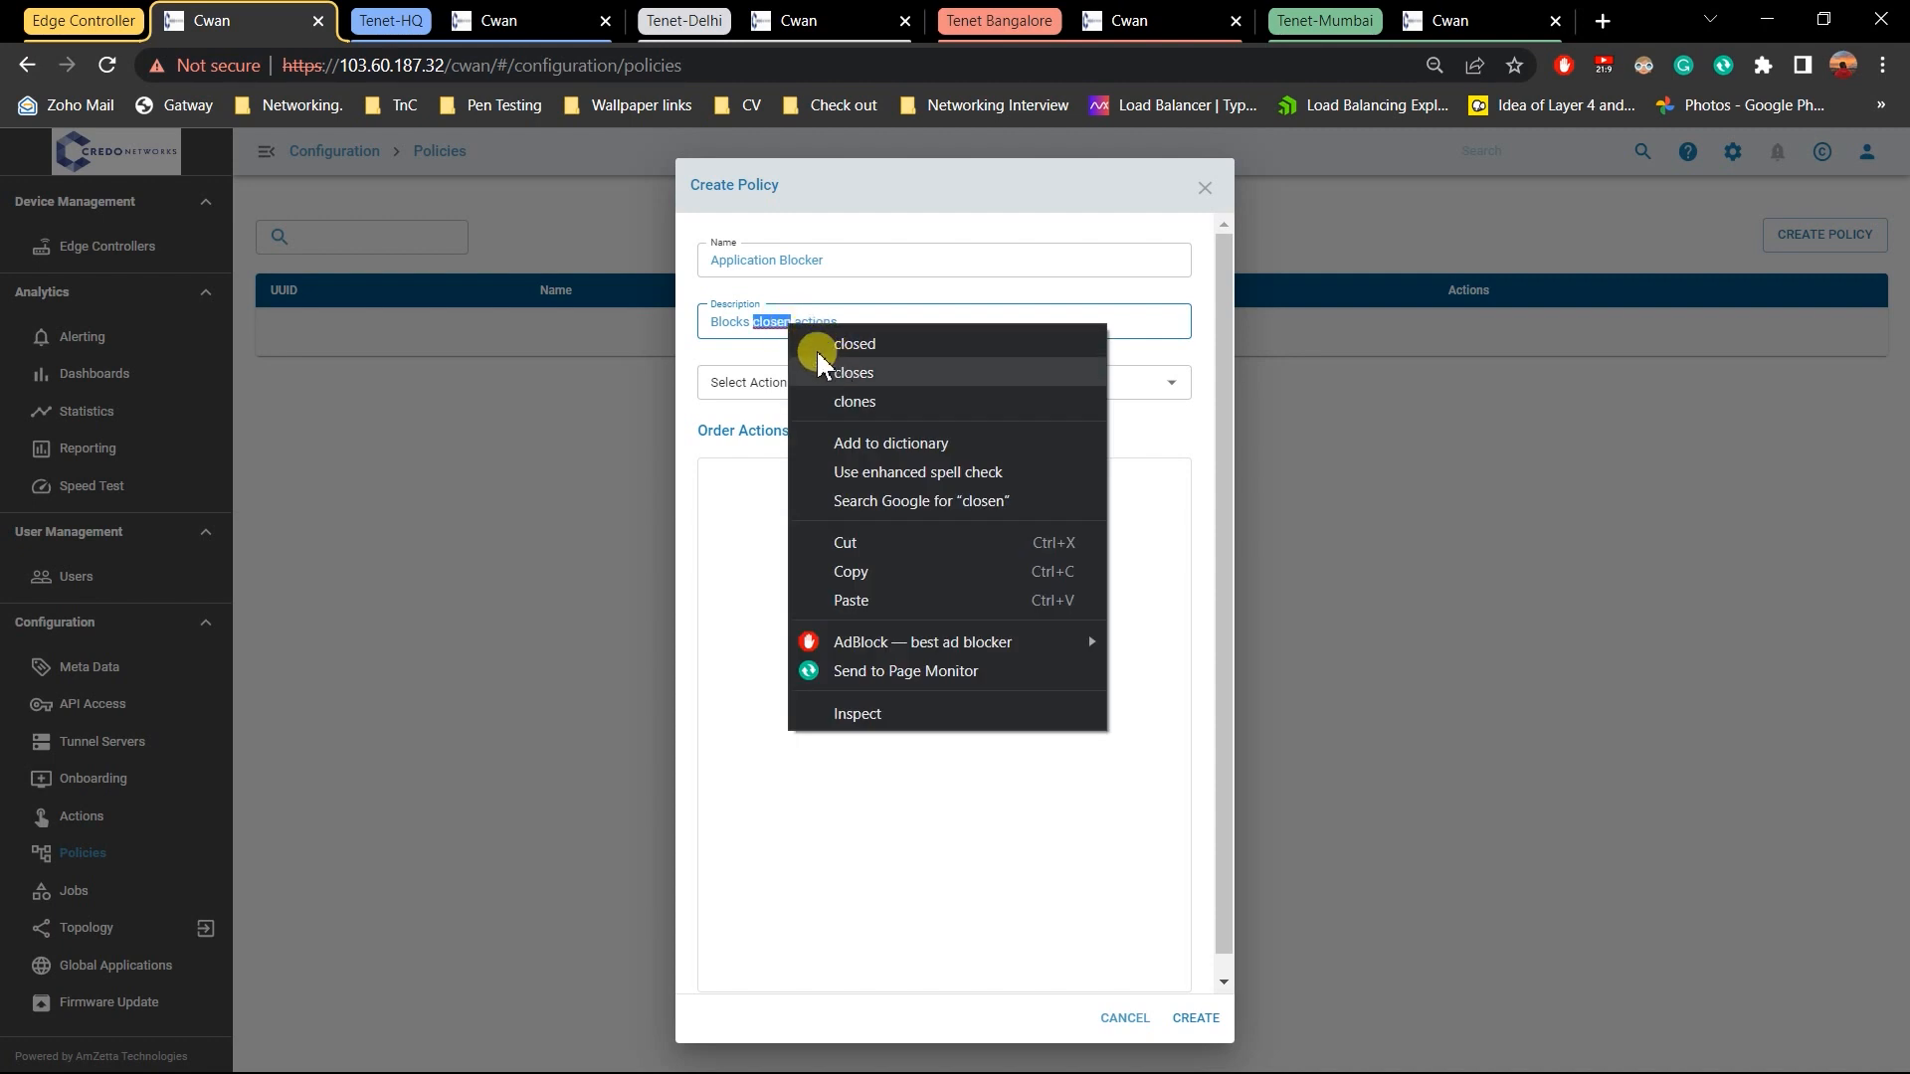
click(783, 324)
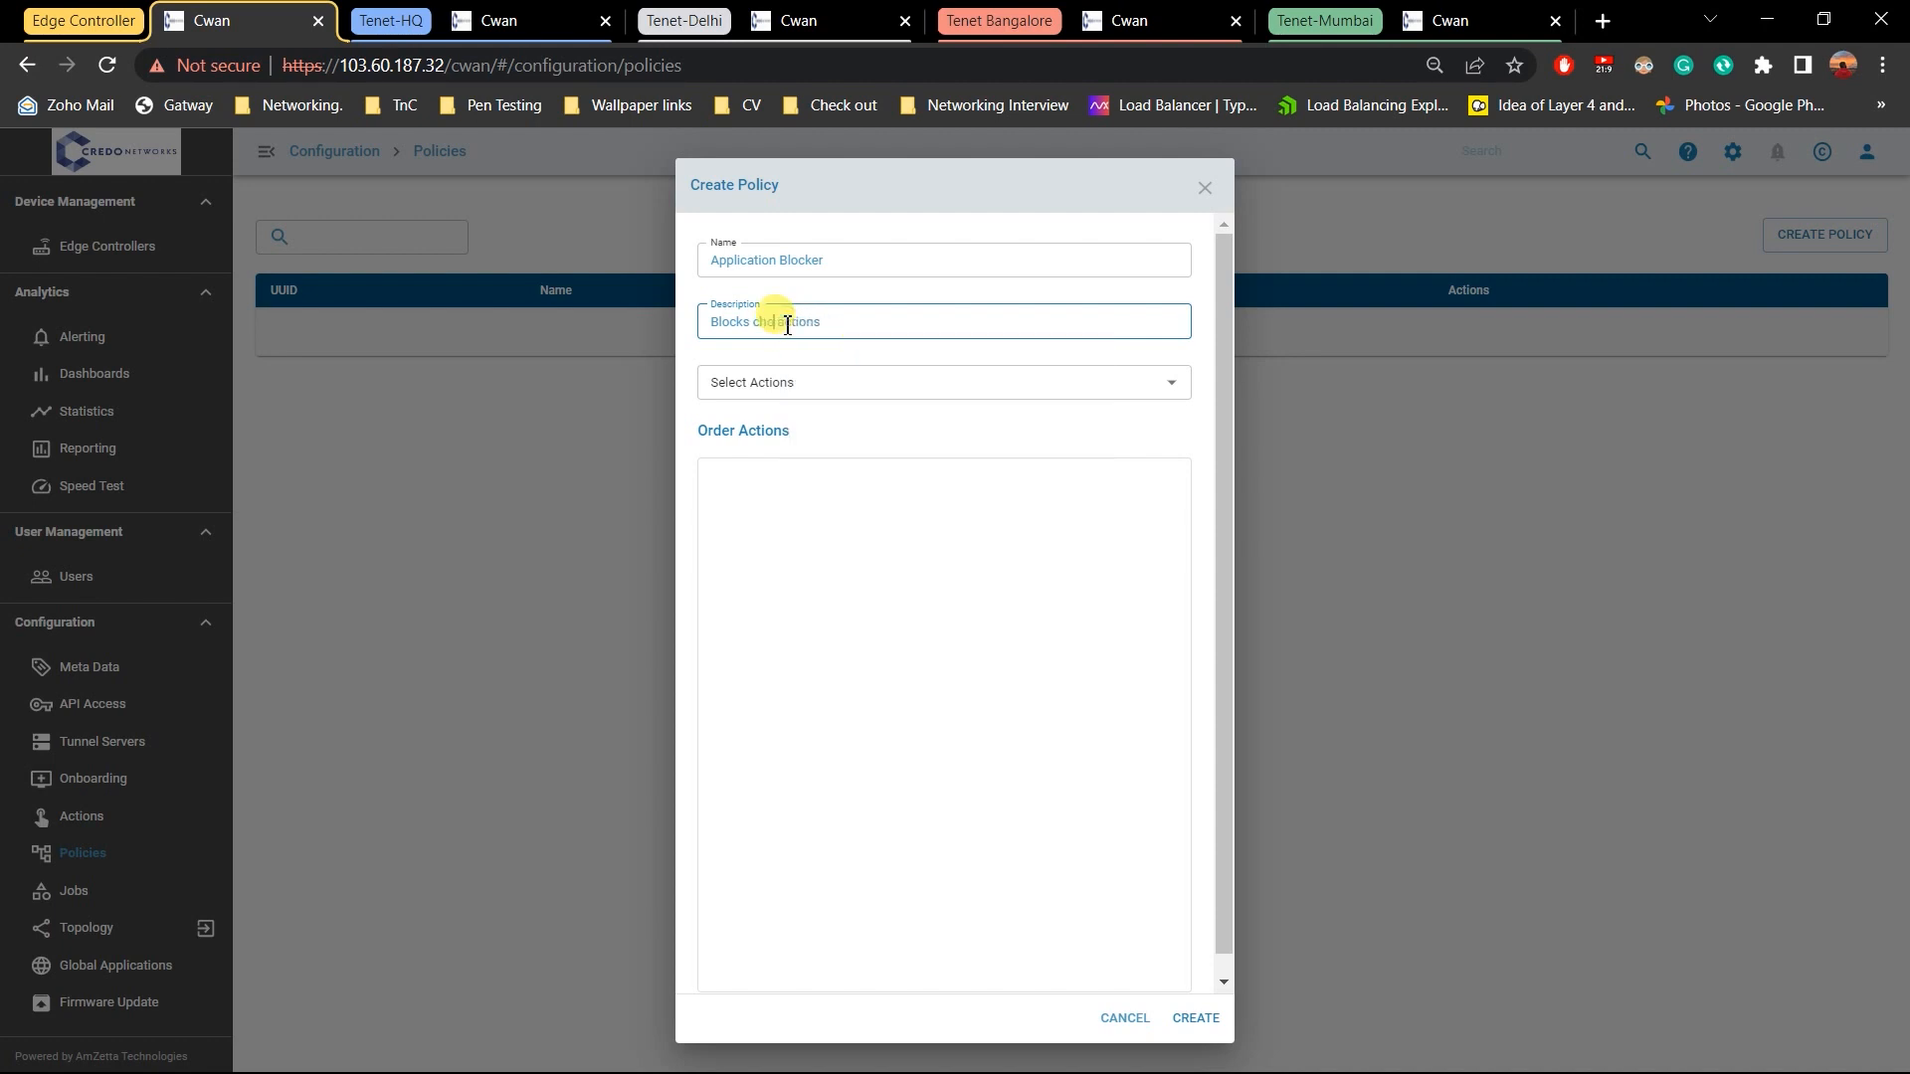
click(885, 519)
Add the actions Amazon Blocker and Facebook Blocker, in that order, to the Application Blocker policy and create it
click(860, 398)
click(863, 388)
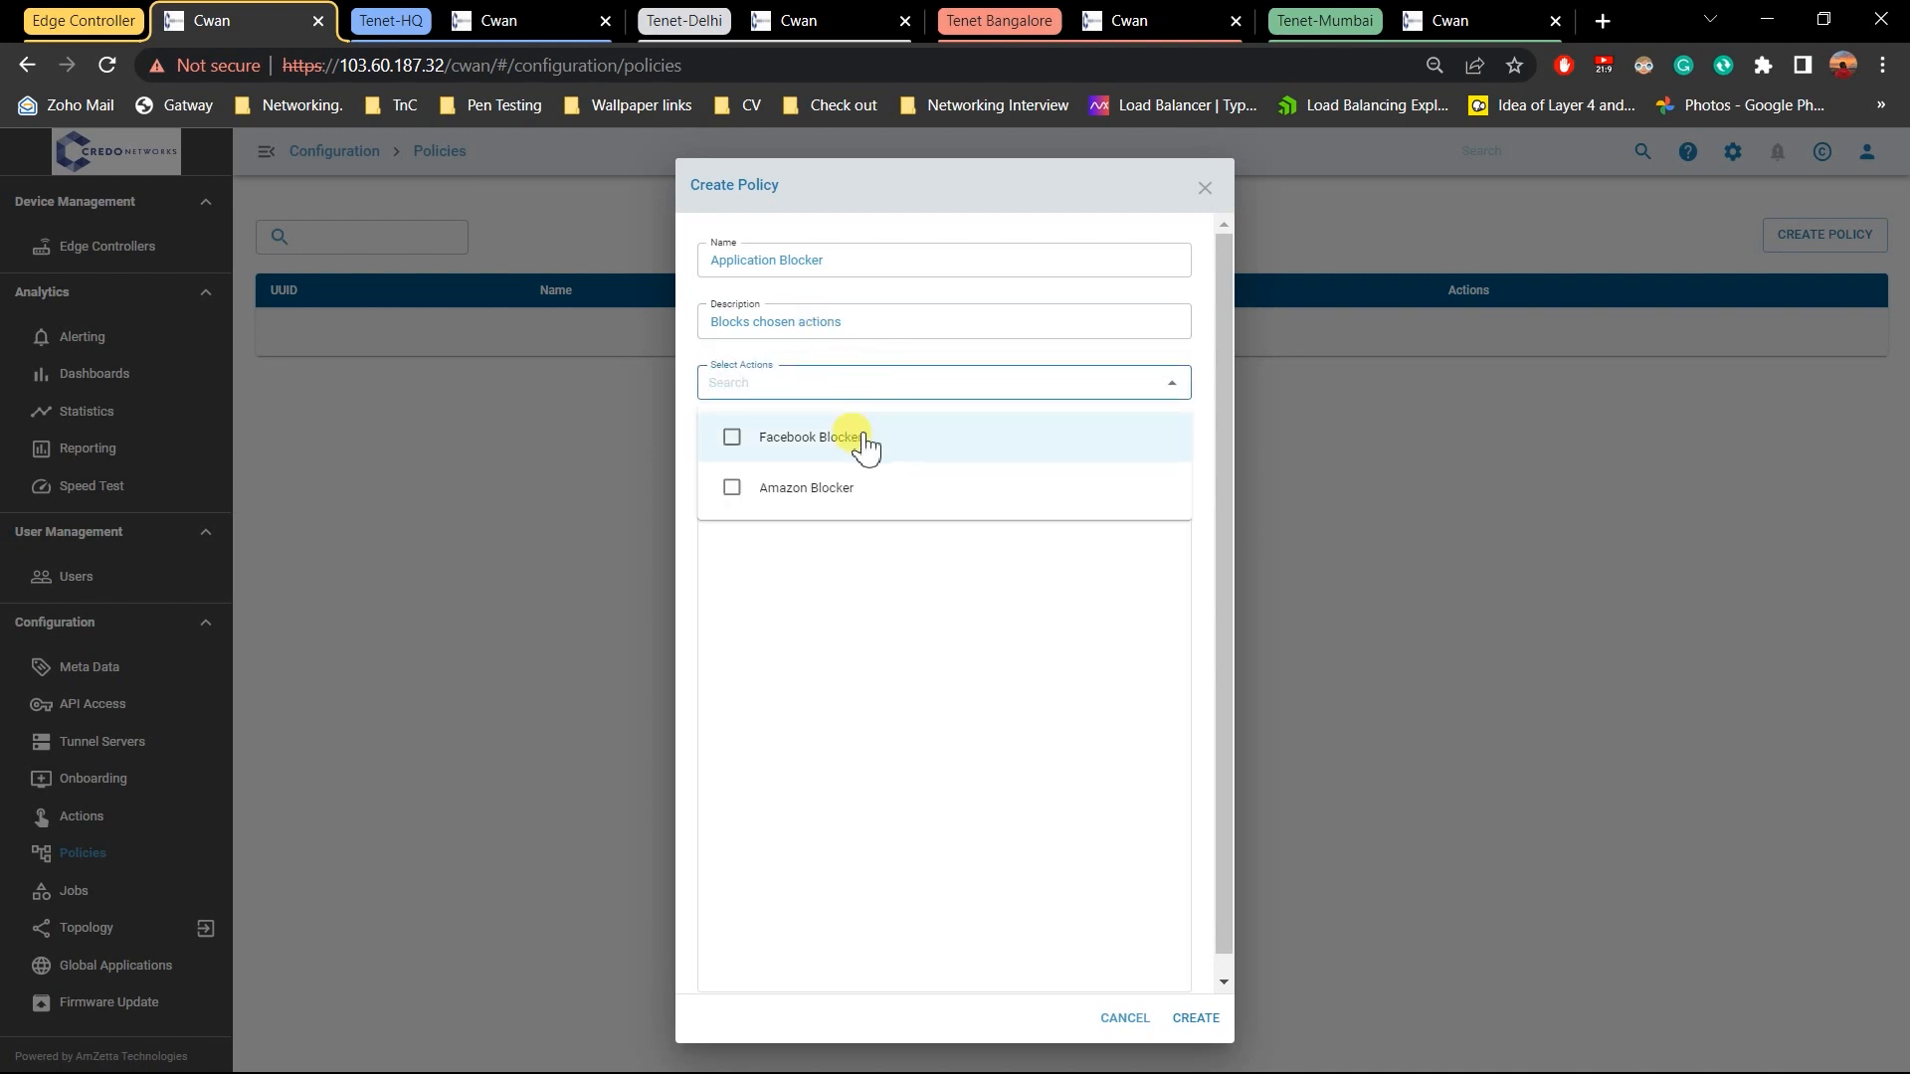
click(861, 443)
click(858, 497)
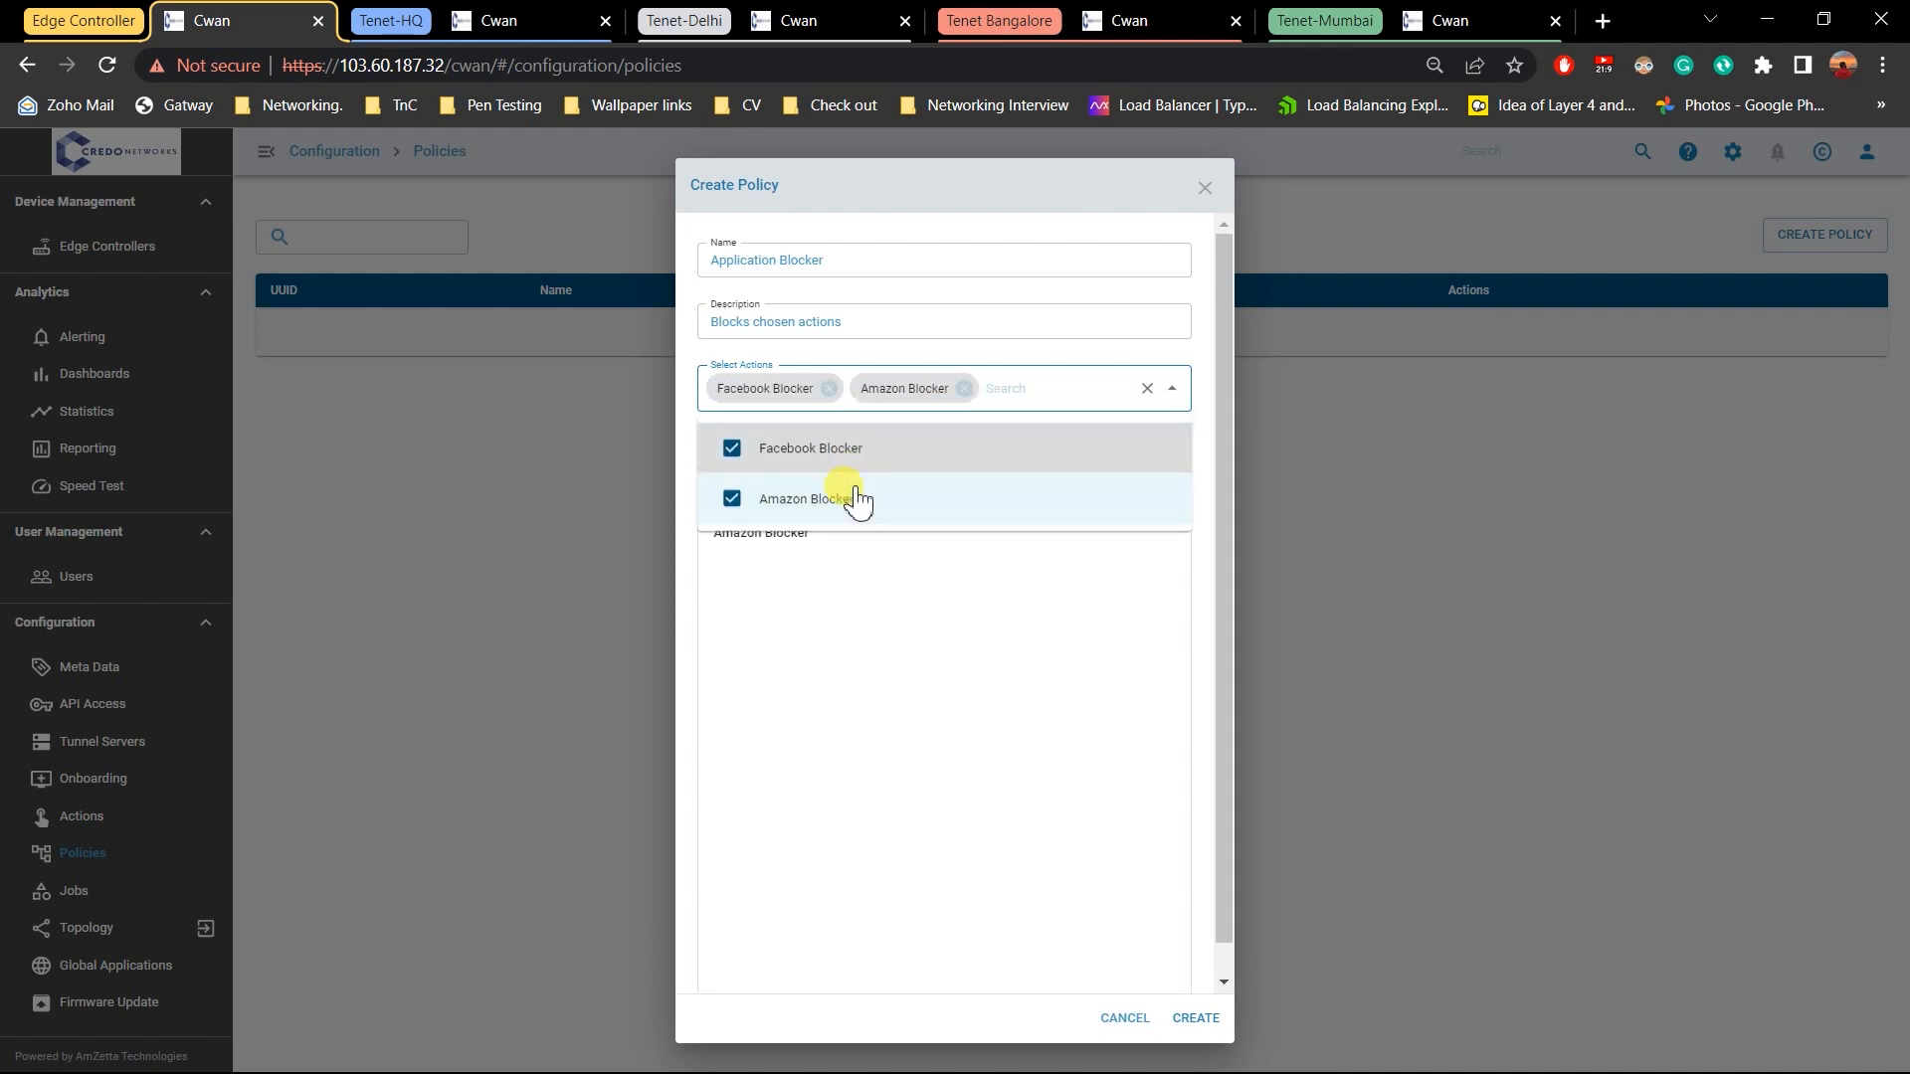
click(848, 463)
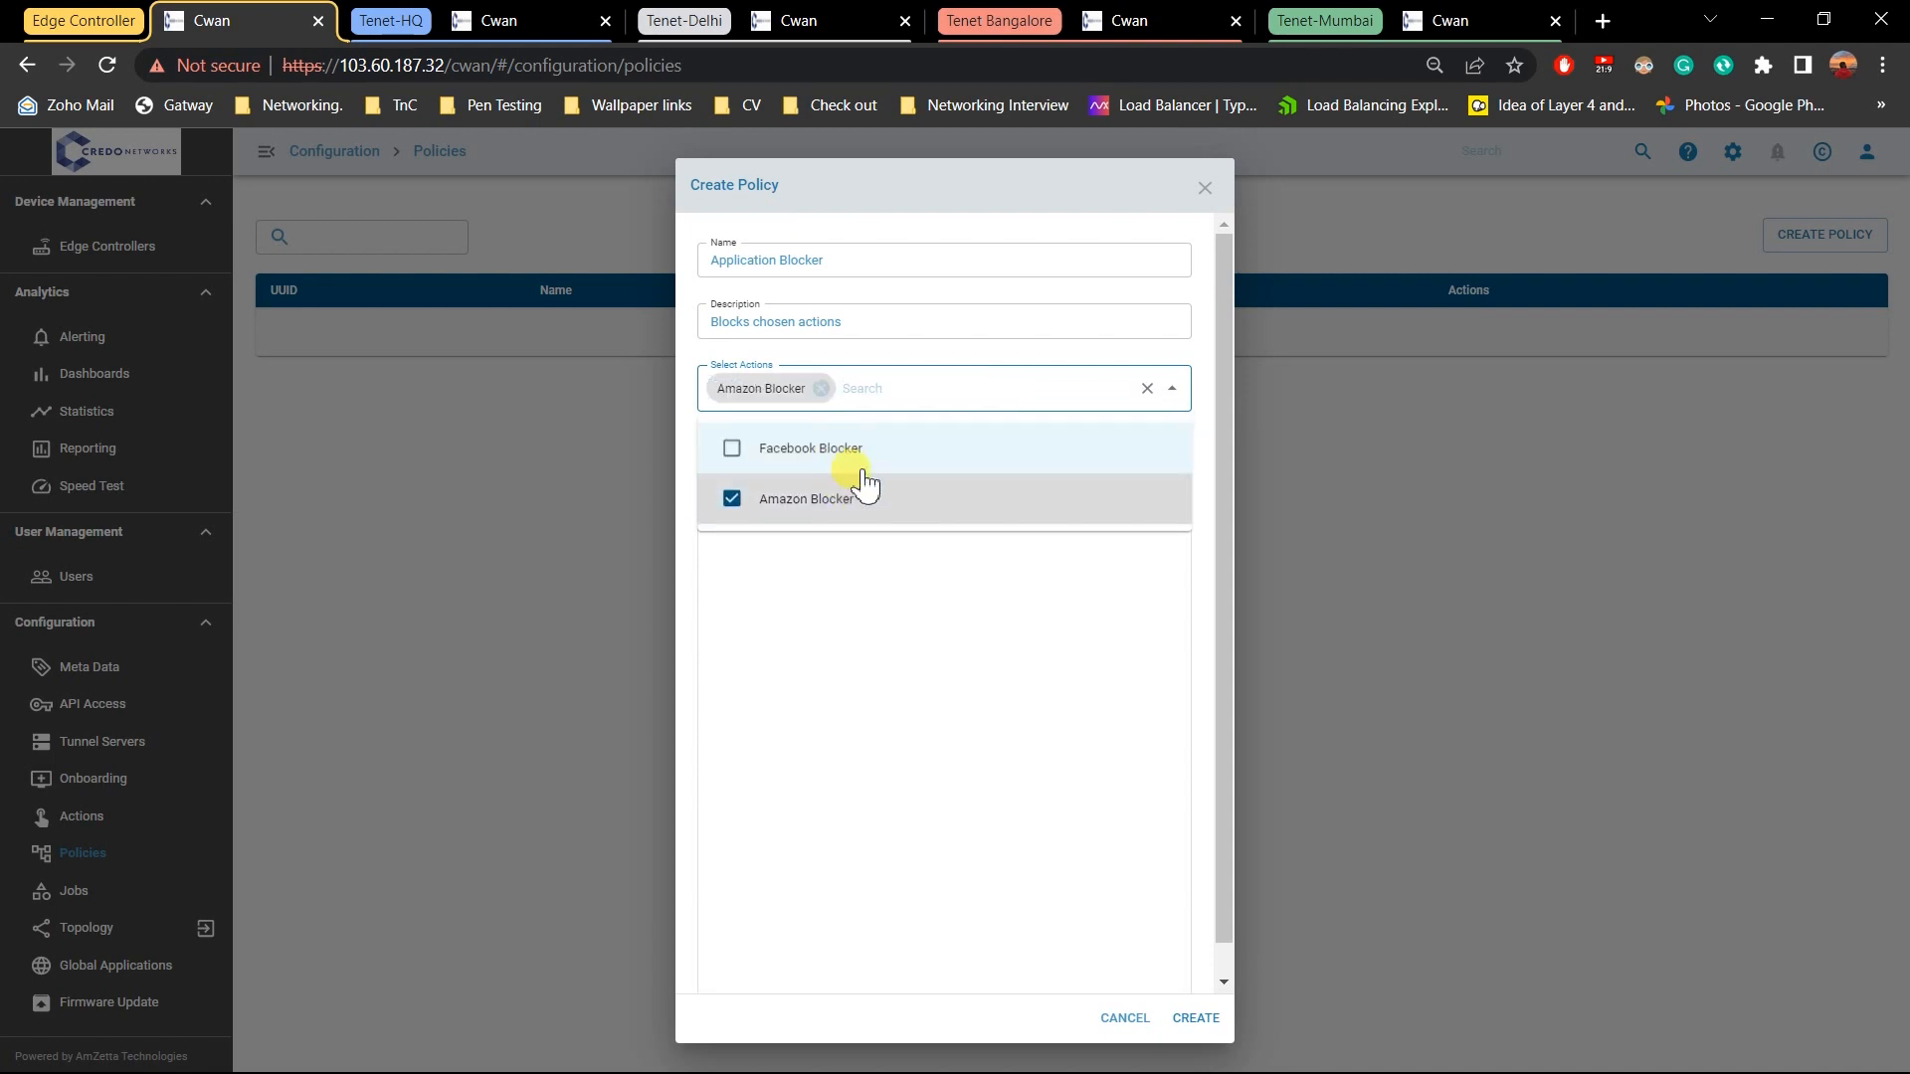
click(923, 692)
click(927, 387)
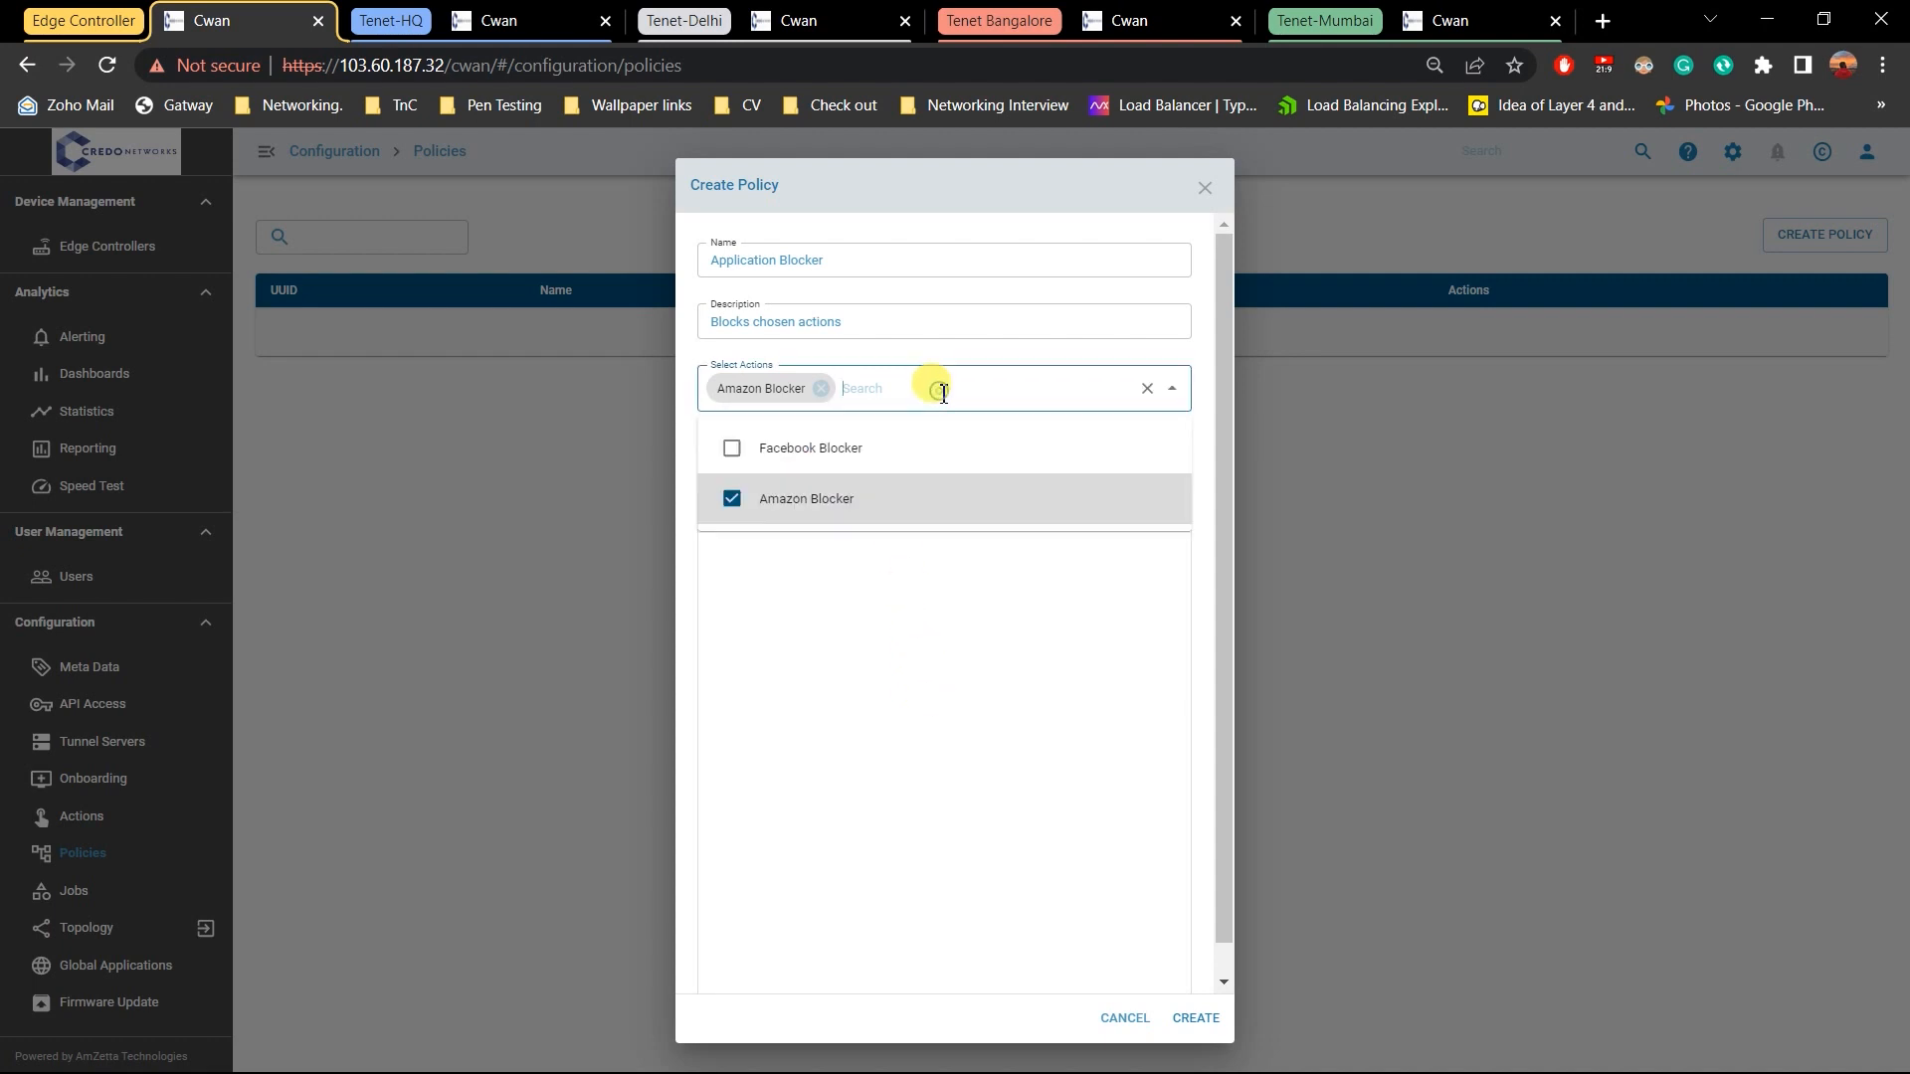
click(925, 445)
click(928, 602)
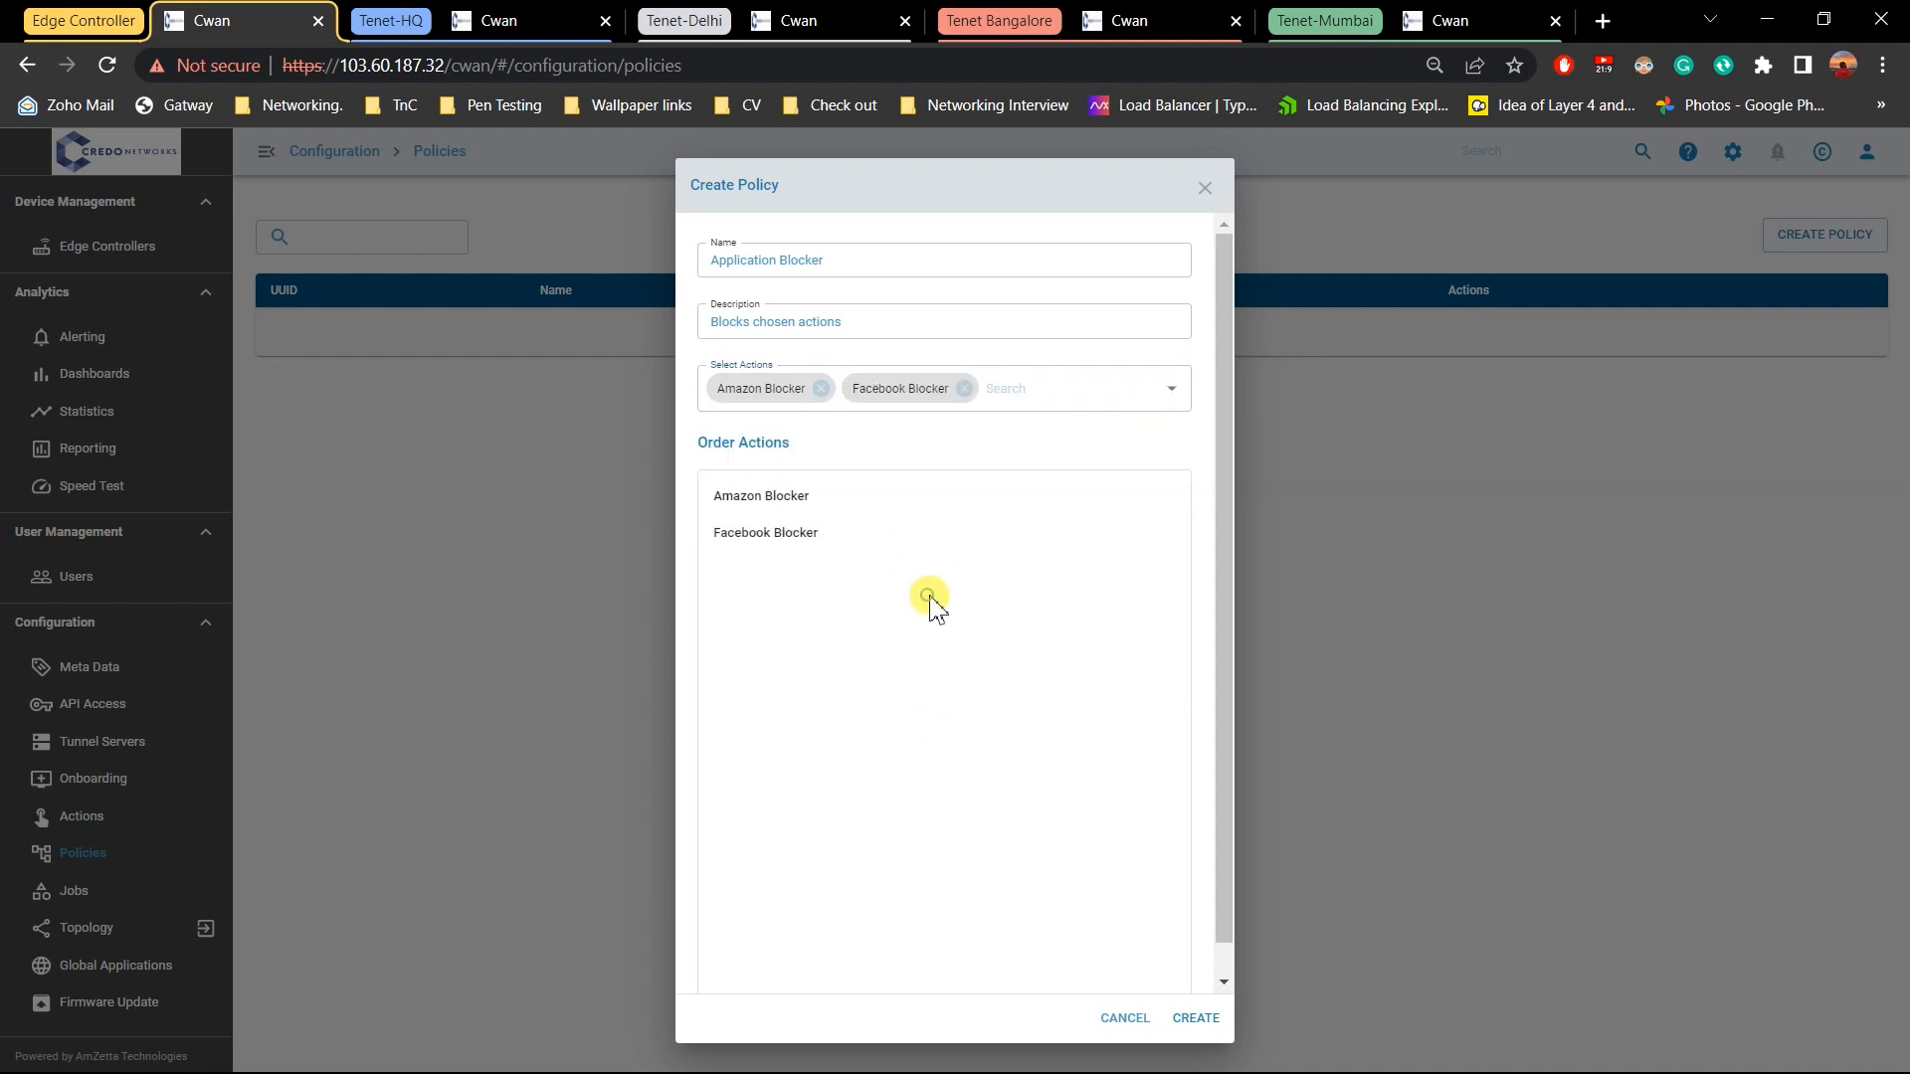
click(1206, 1022)
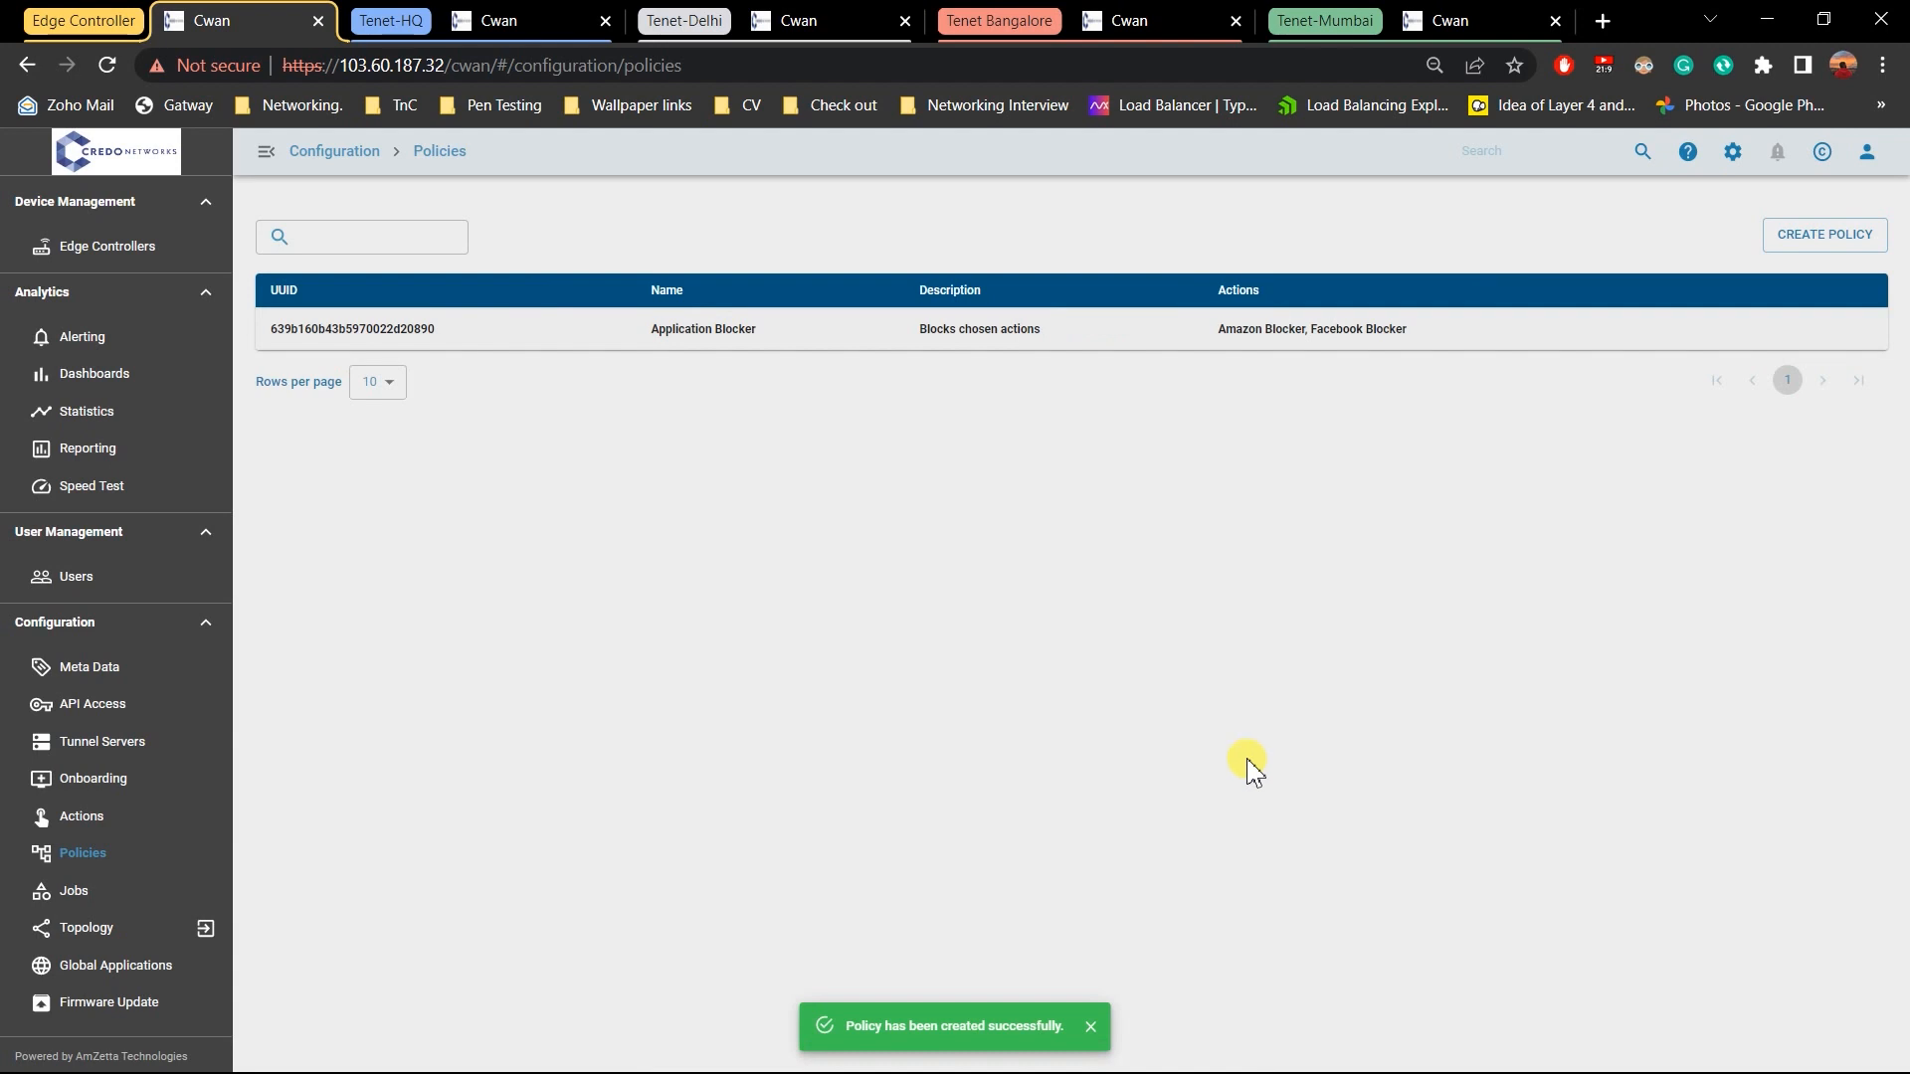
Apply the Application Blocker policy to the edge controllers Tenet-mumbai, Tenet-Delhi and Tenet-Bangalore
mouse_move(1749, 339)
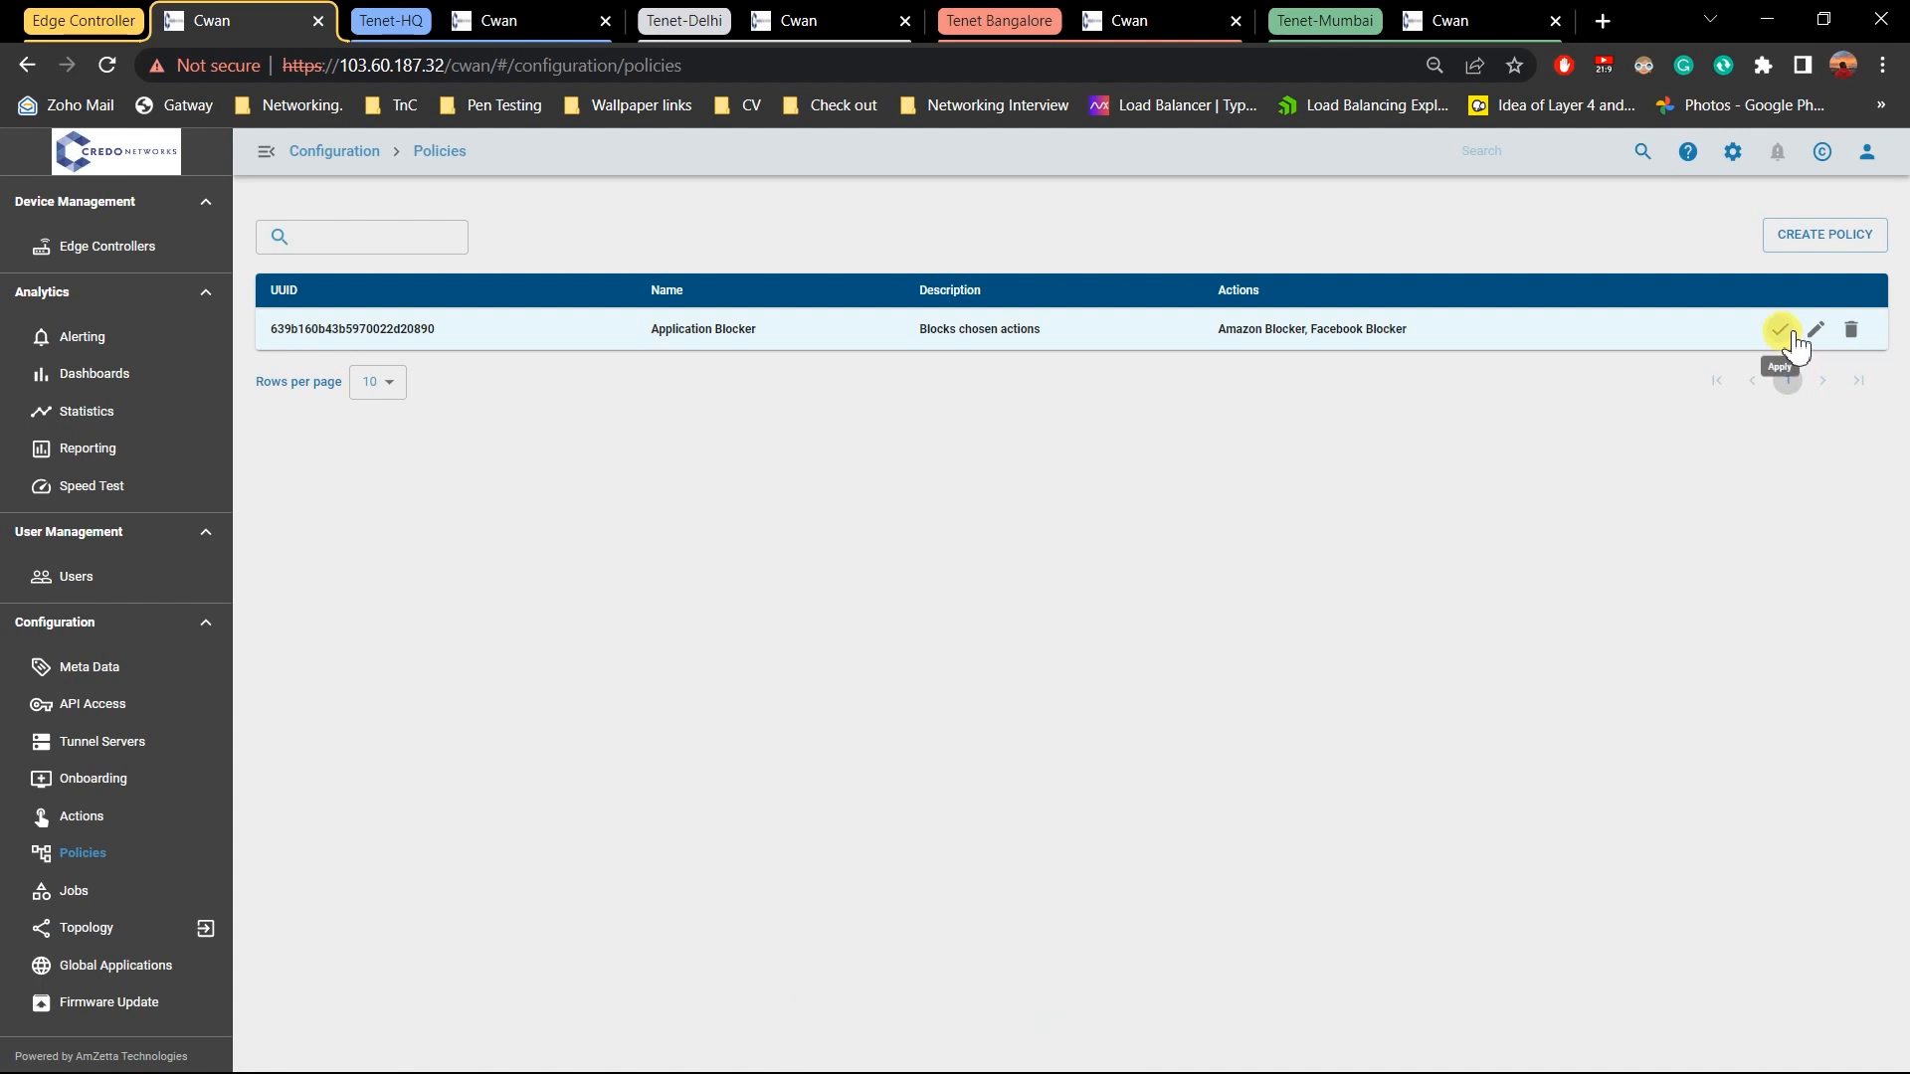
click(1791, 335)
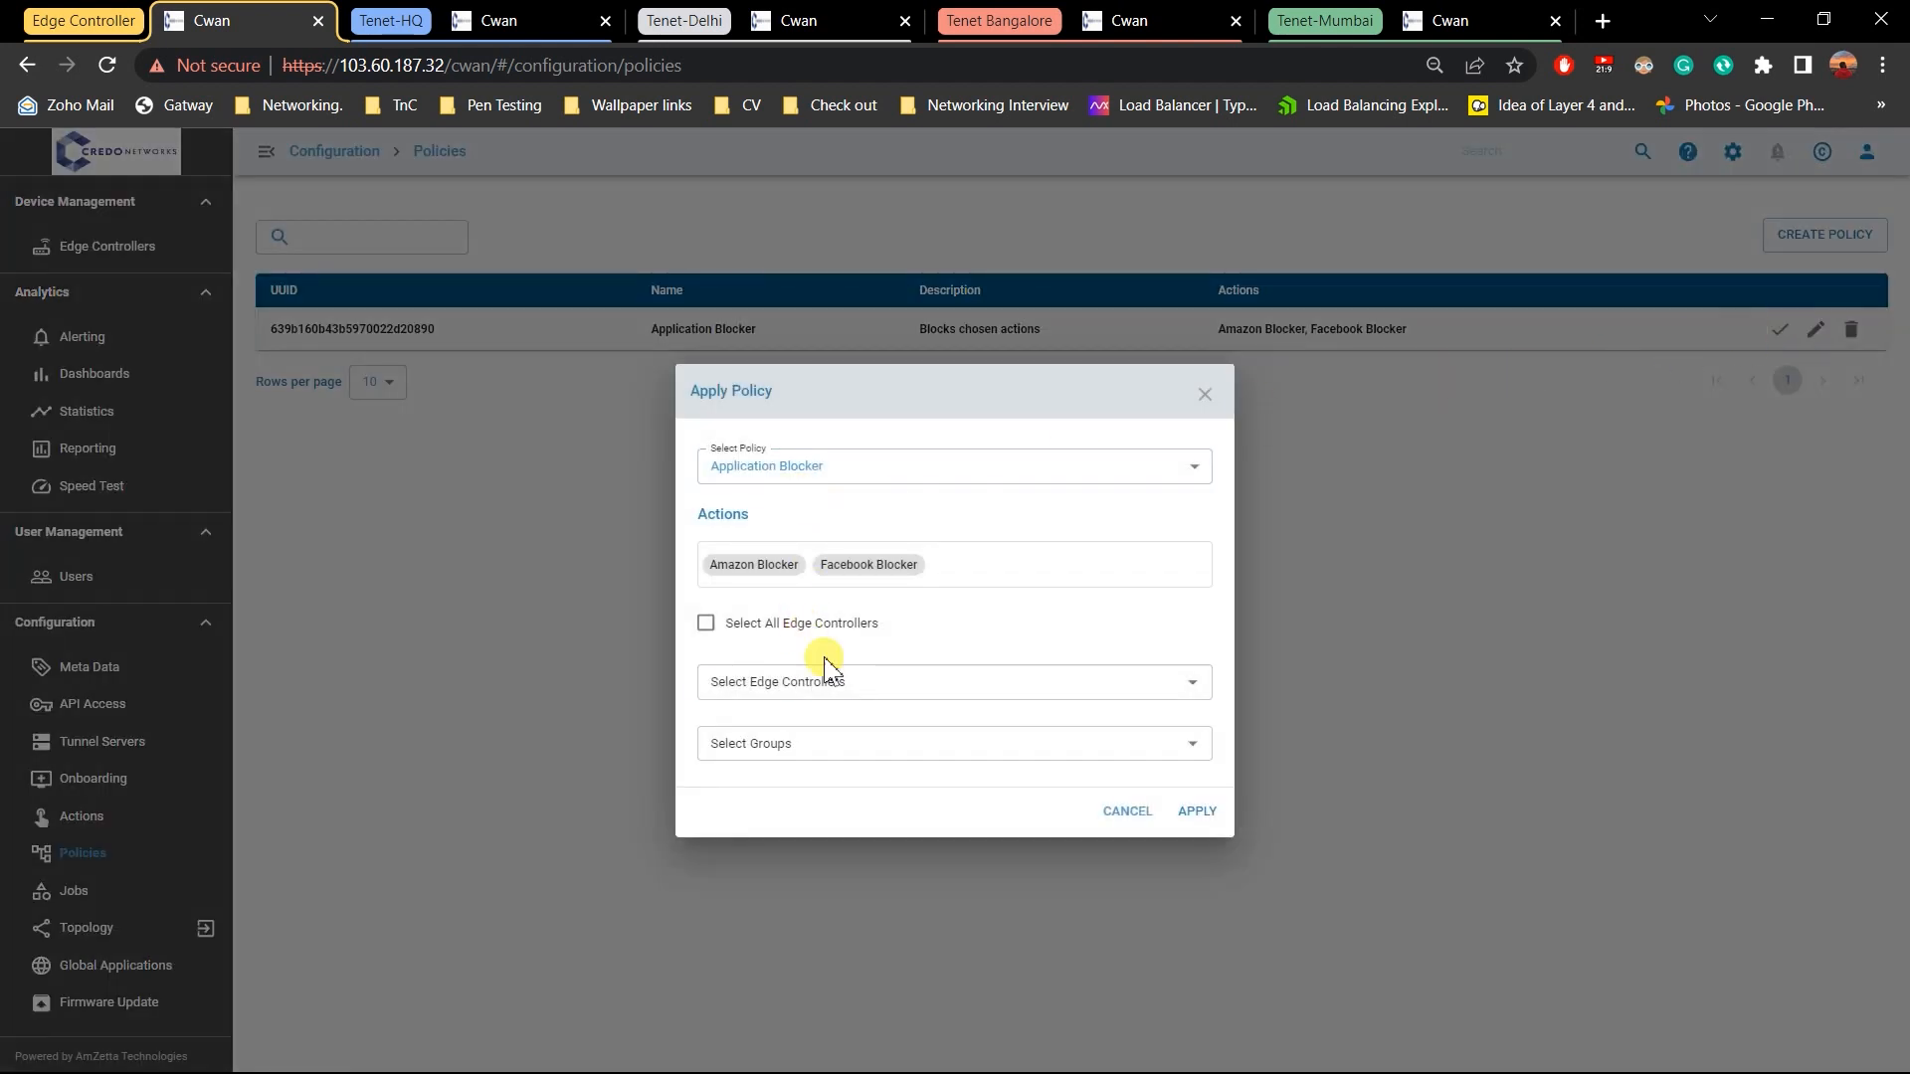
click(847, 623)
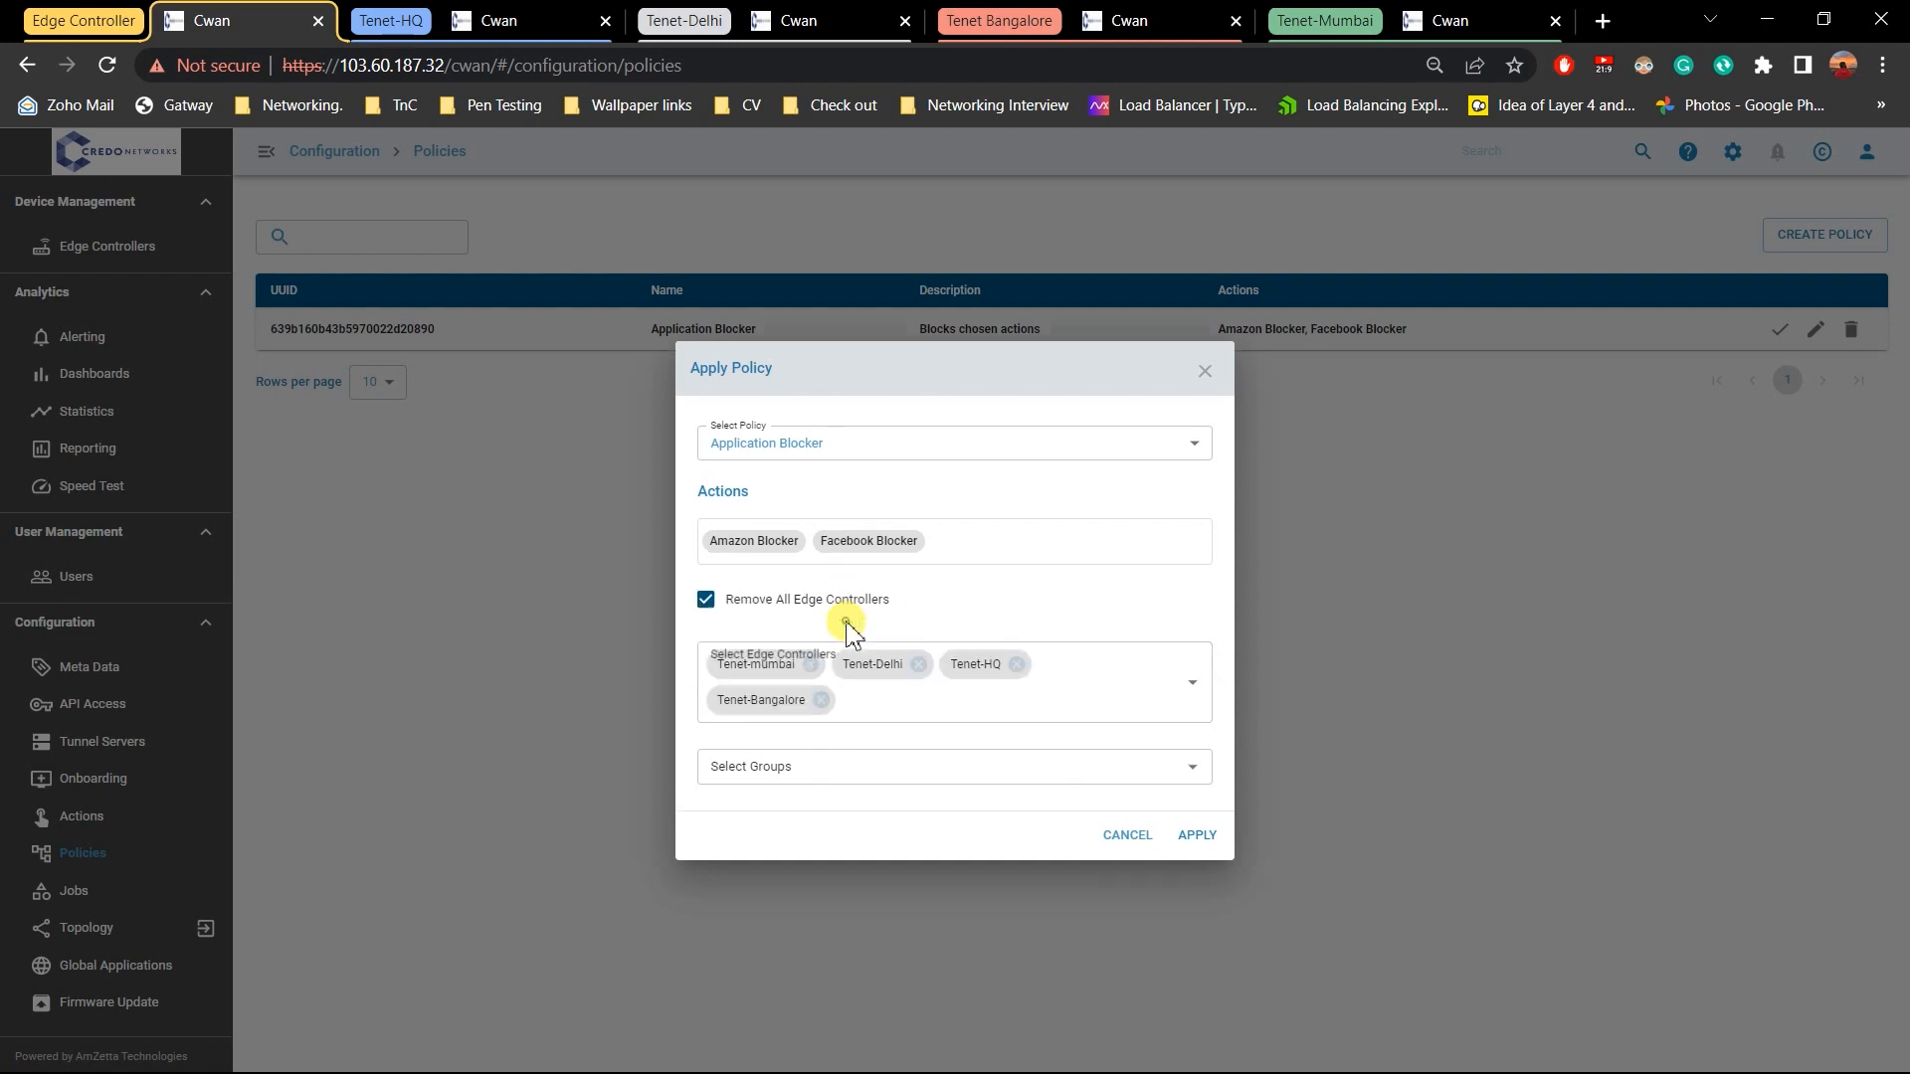
click(847, 605)
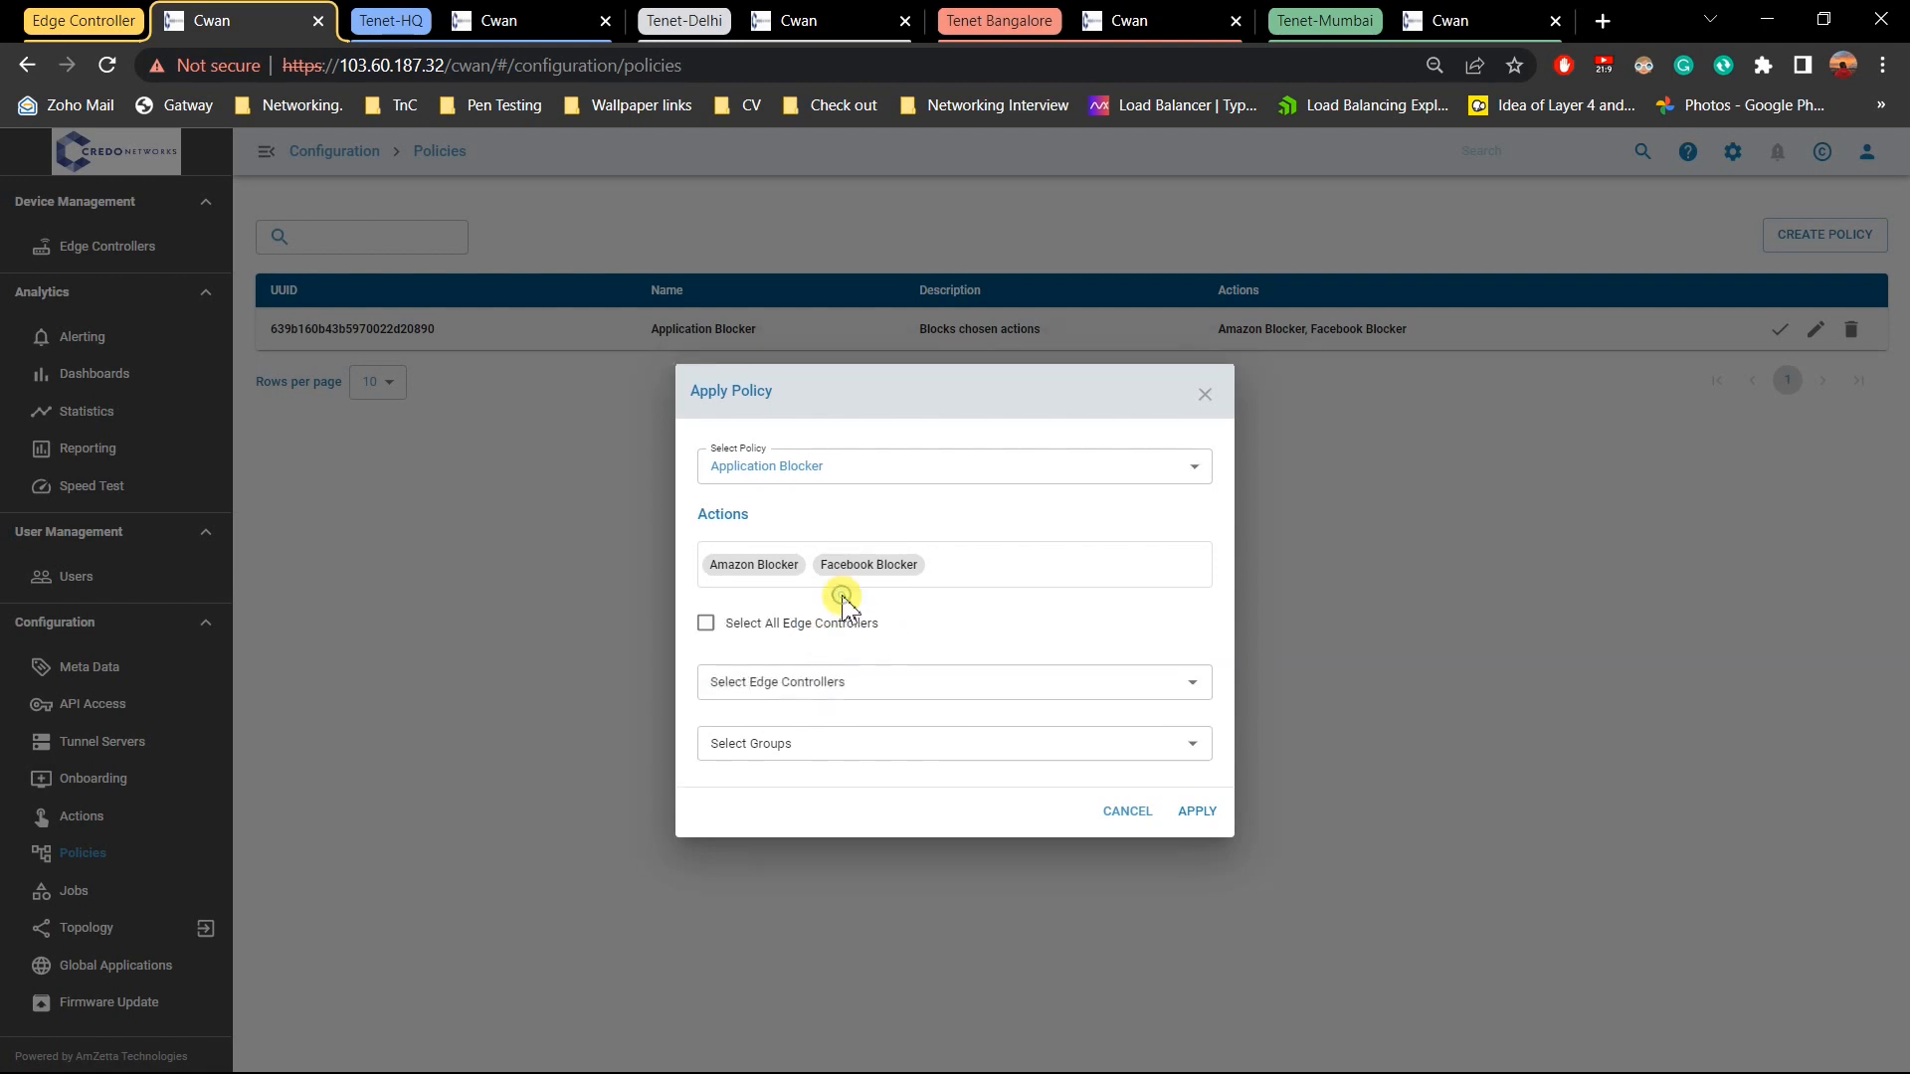
click(873, 677)
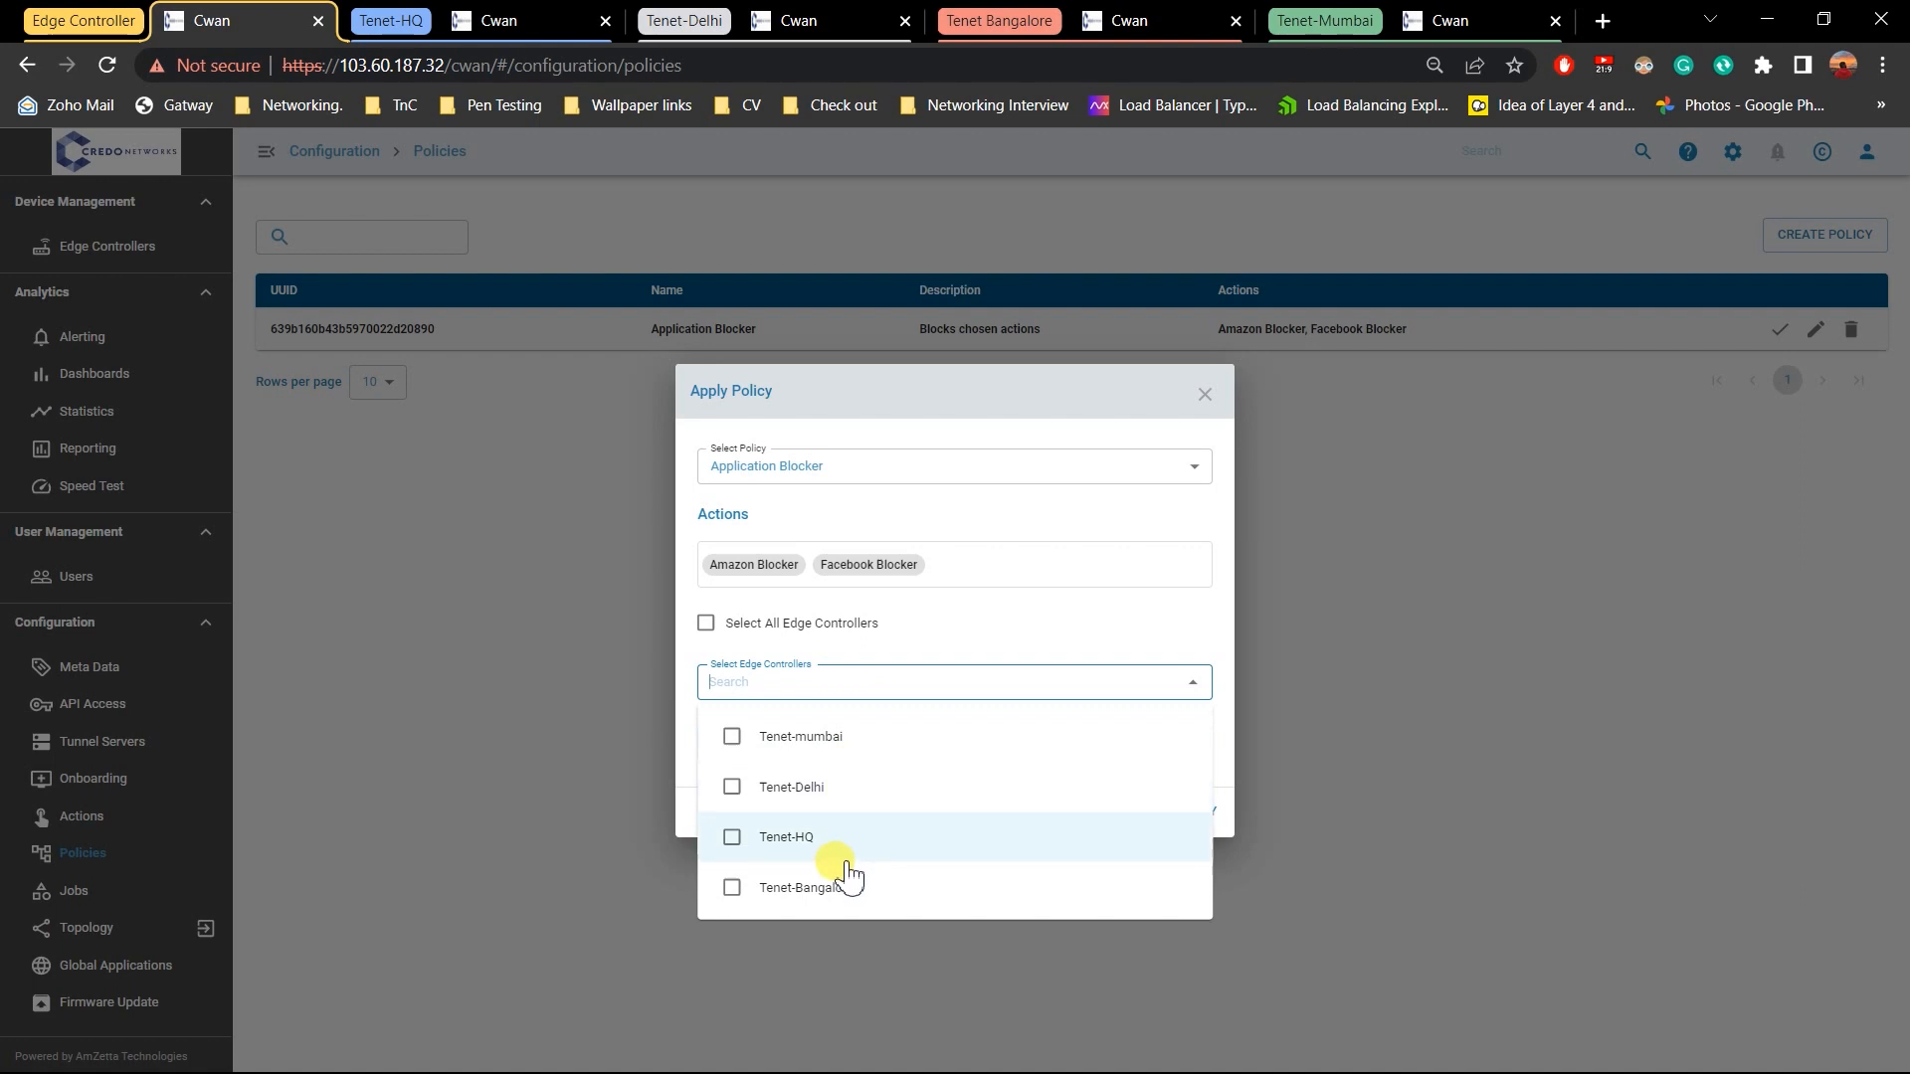
click(877, 741)
click(865, 787)
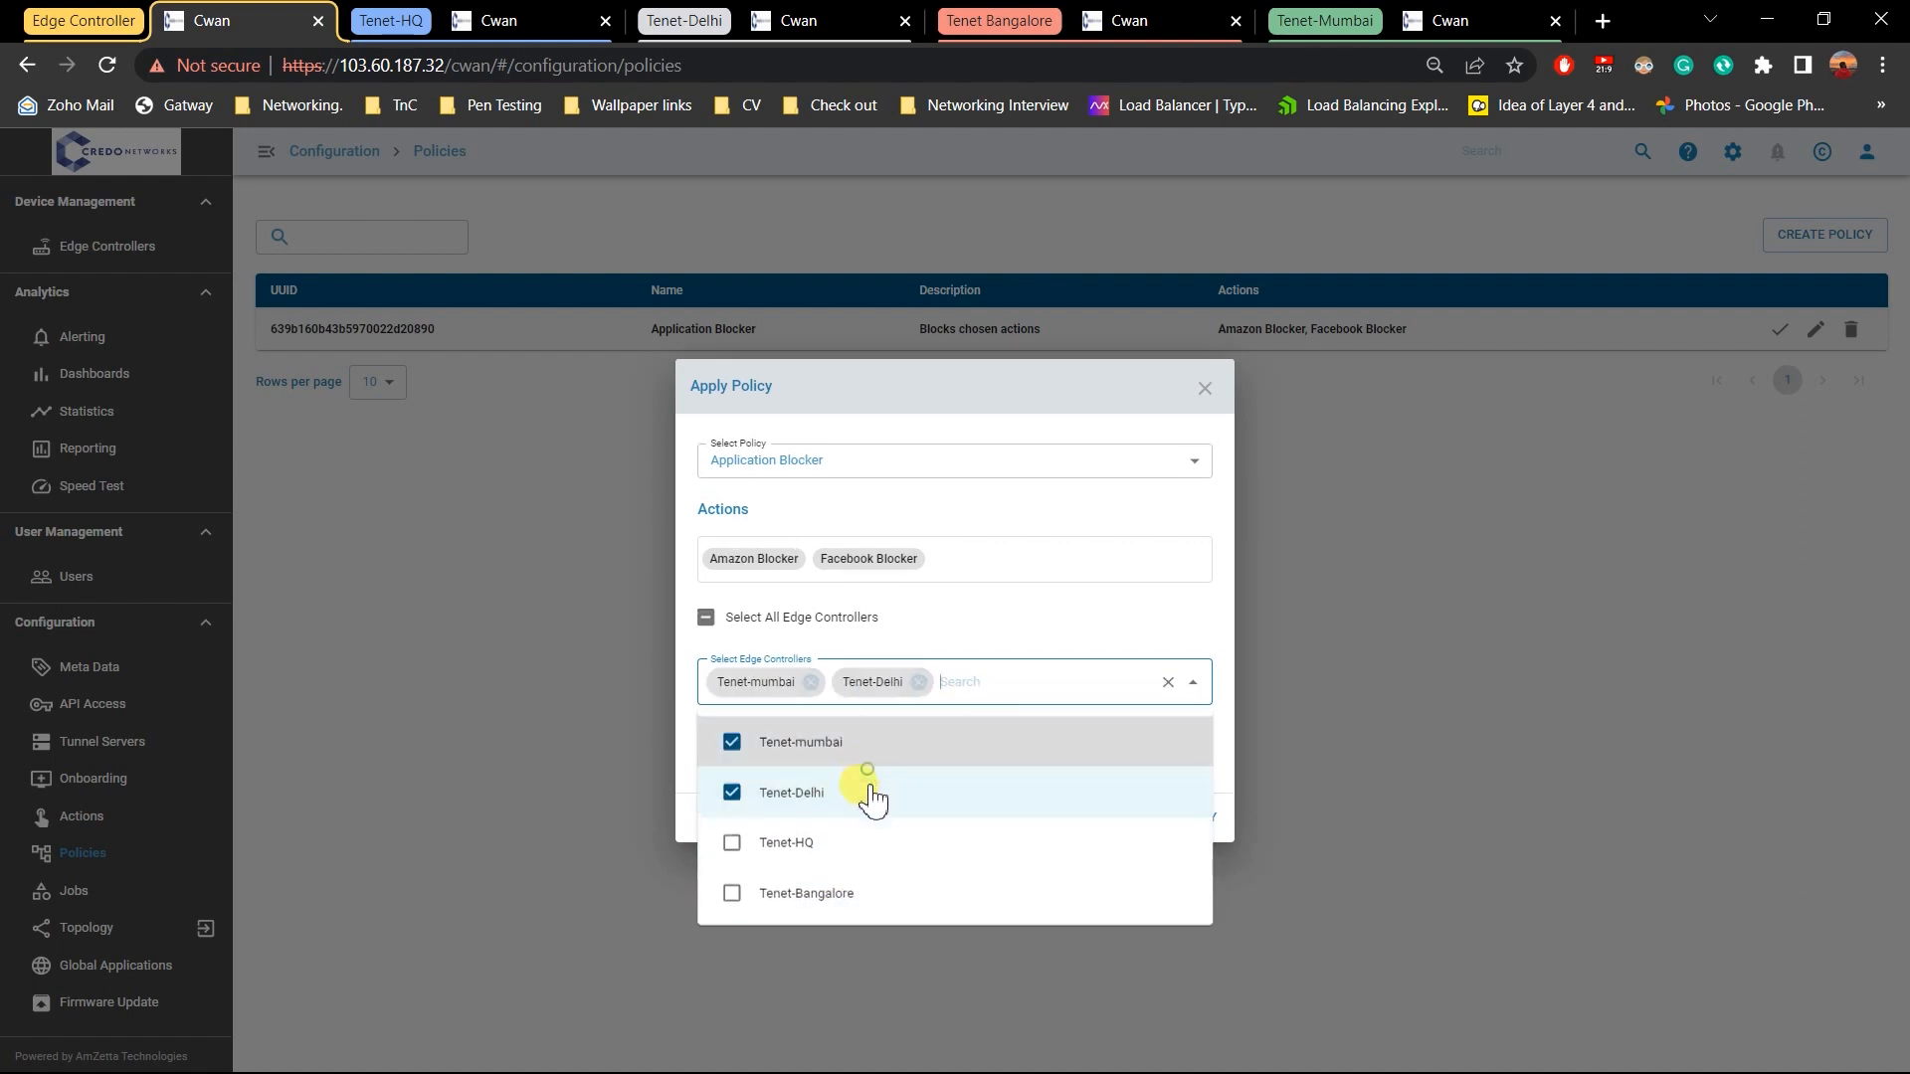
click(853, 890)
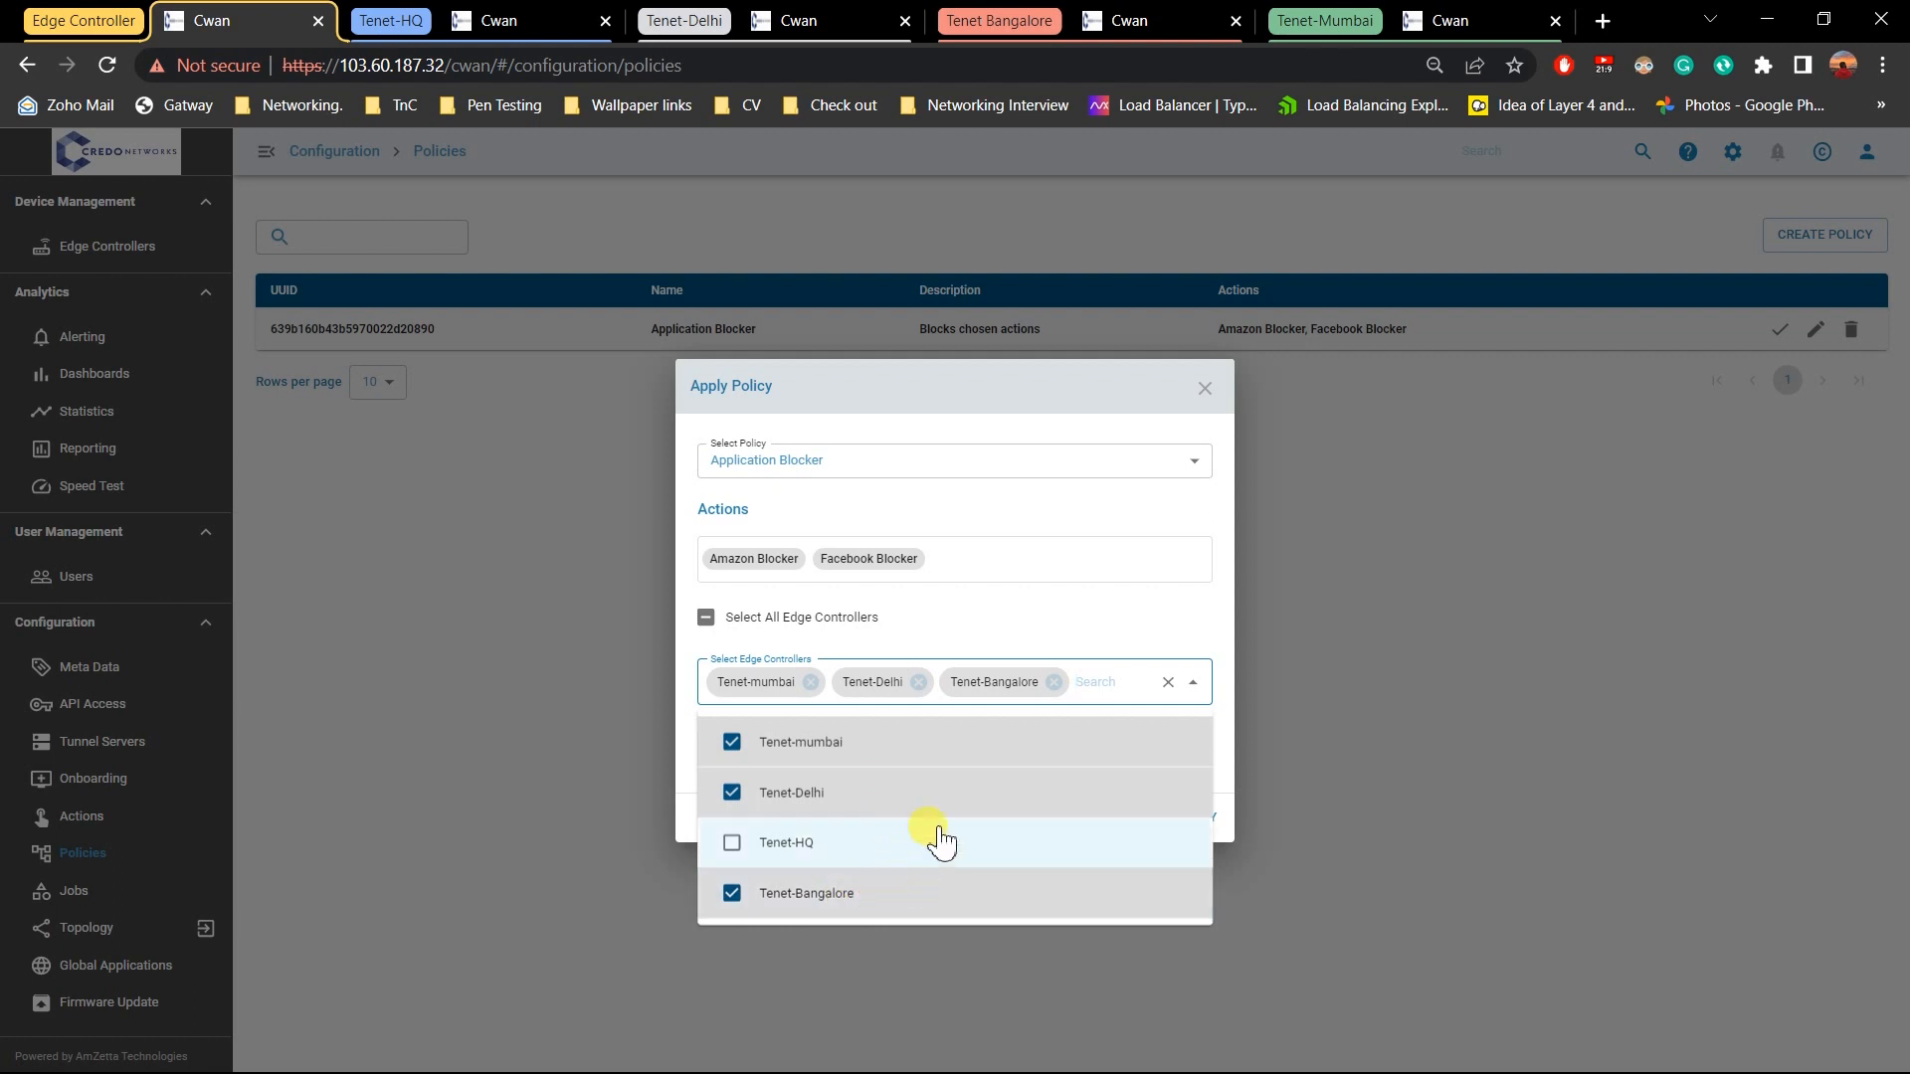
click(1050, 587)
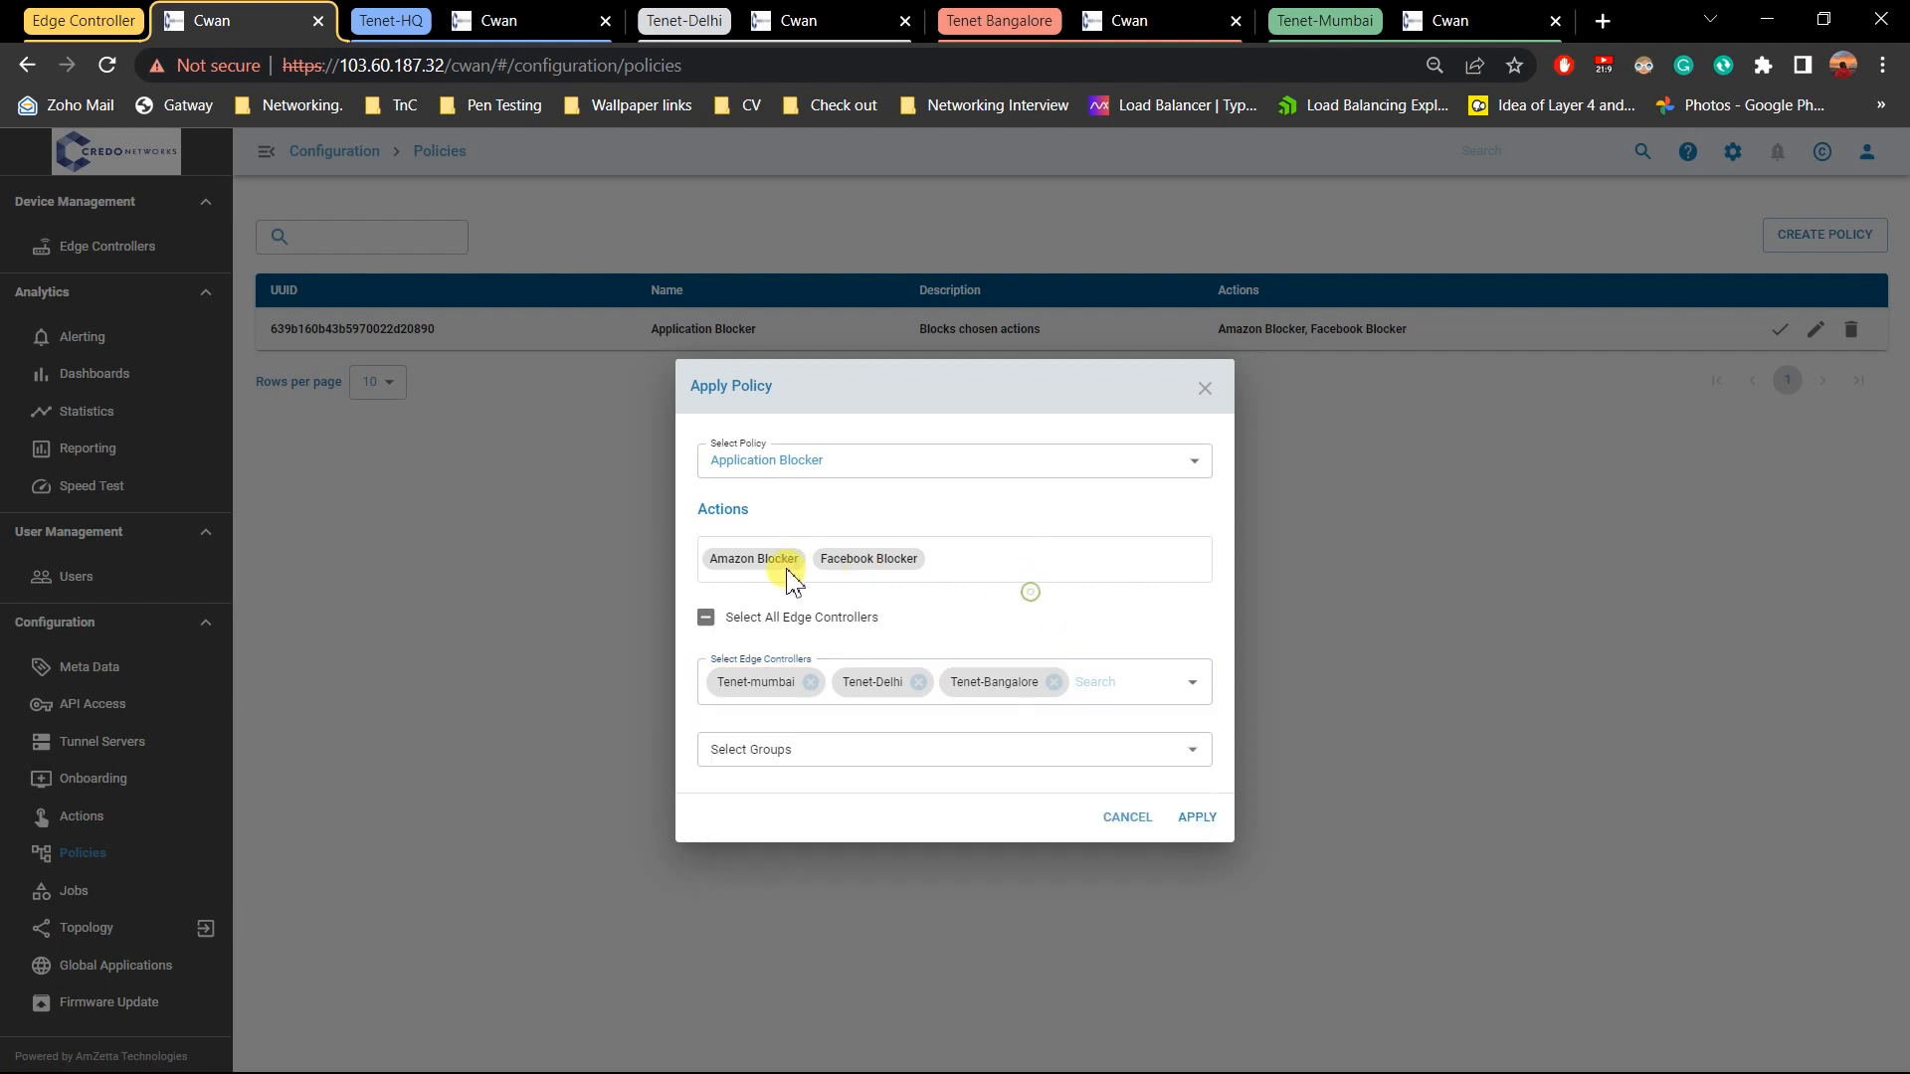
click(1144, 683)
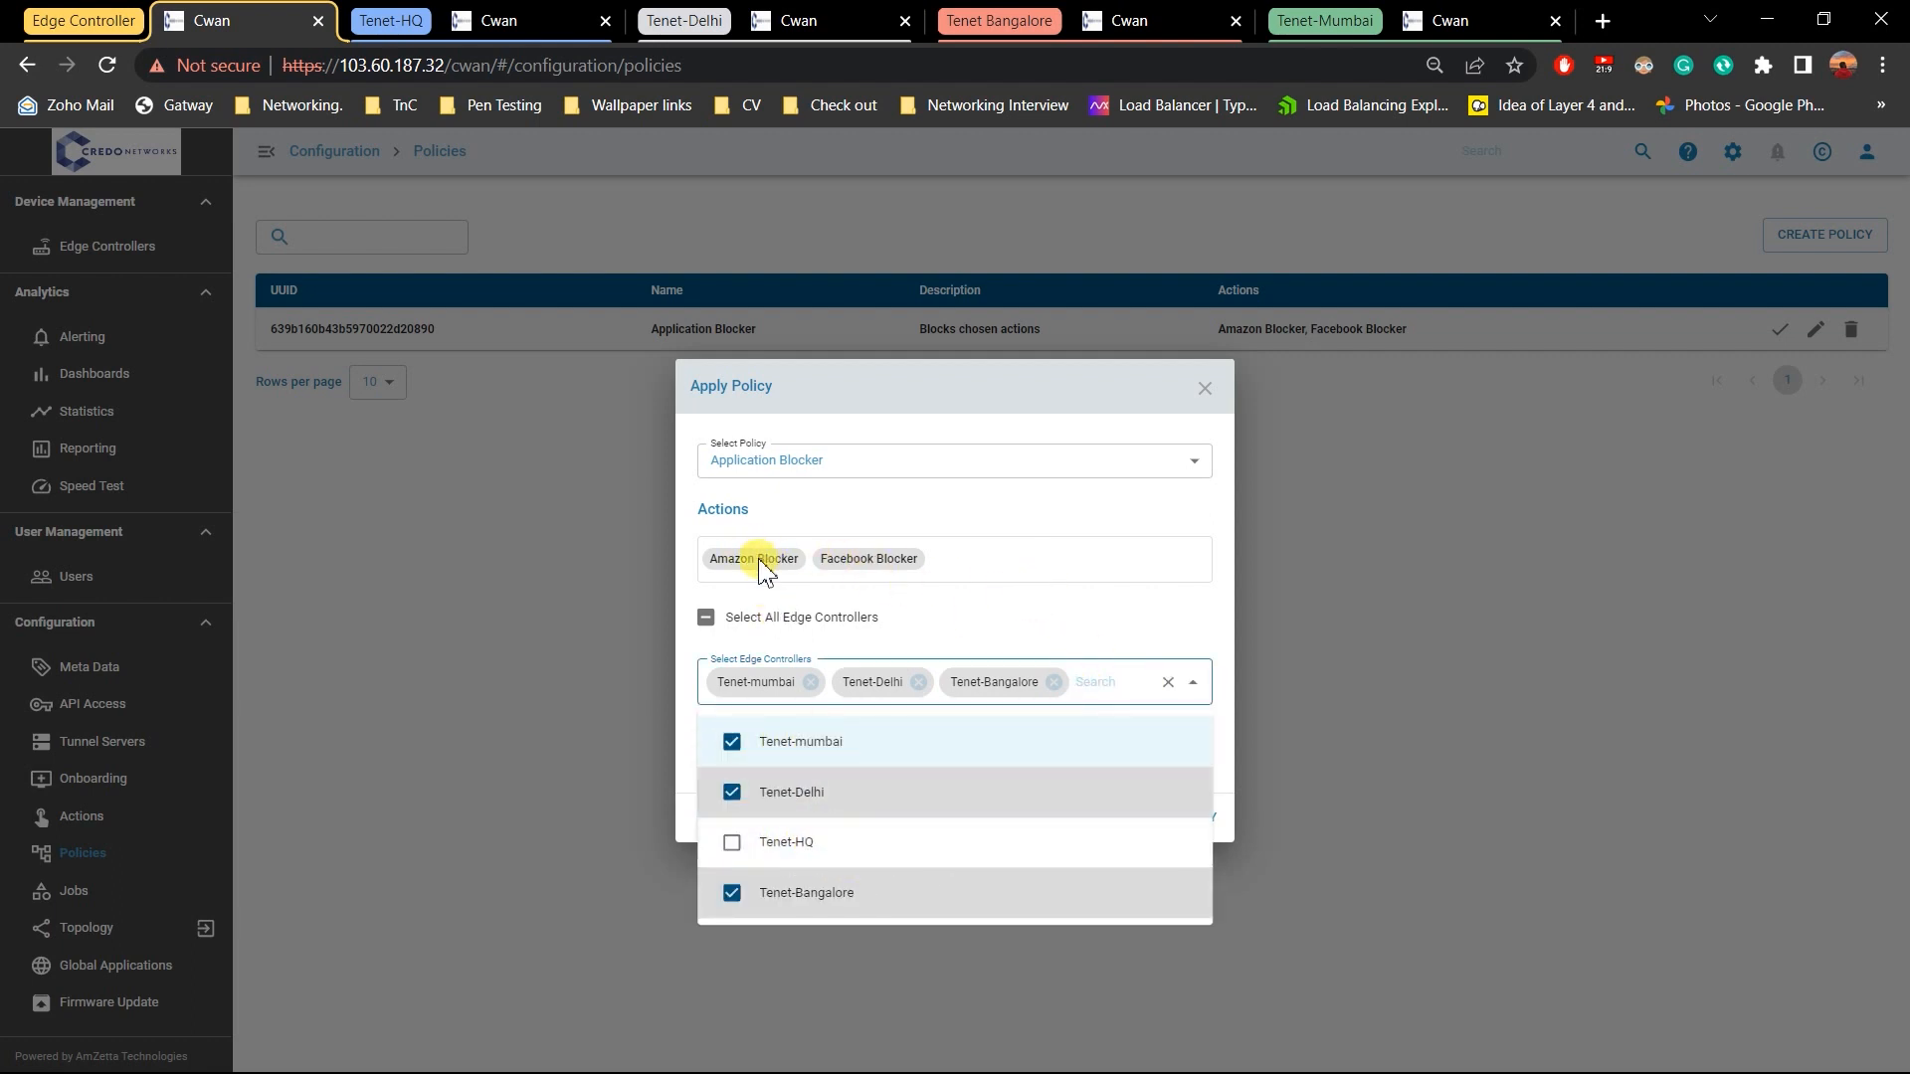
click(1100, 639)
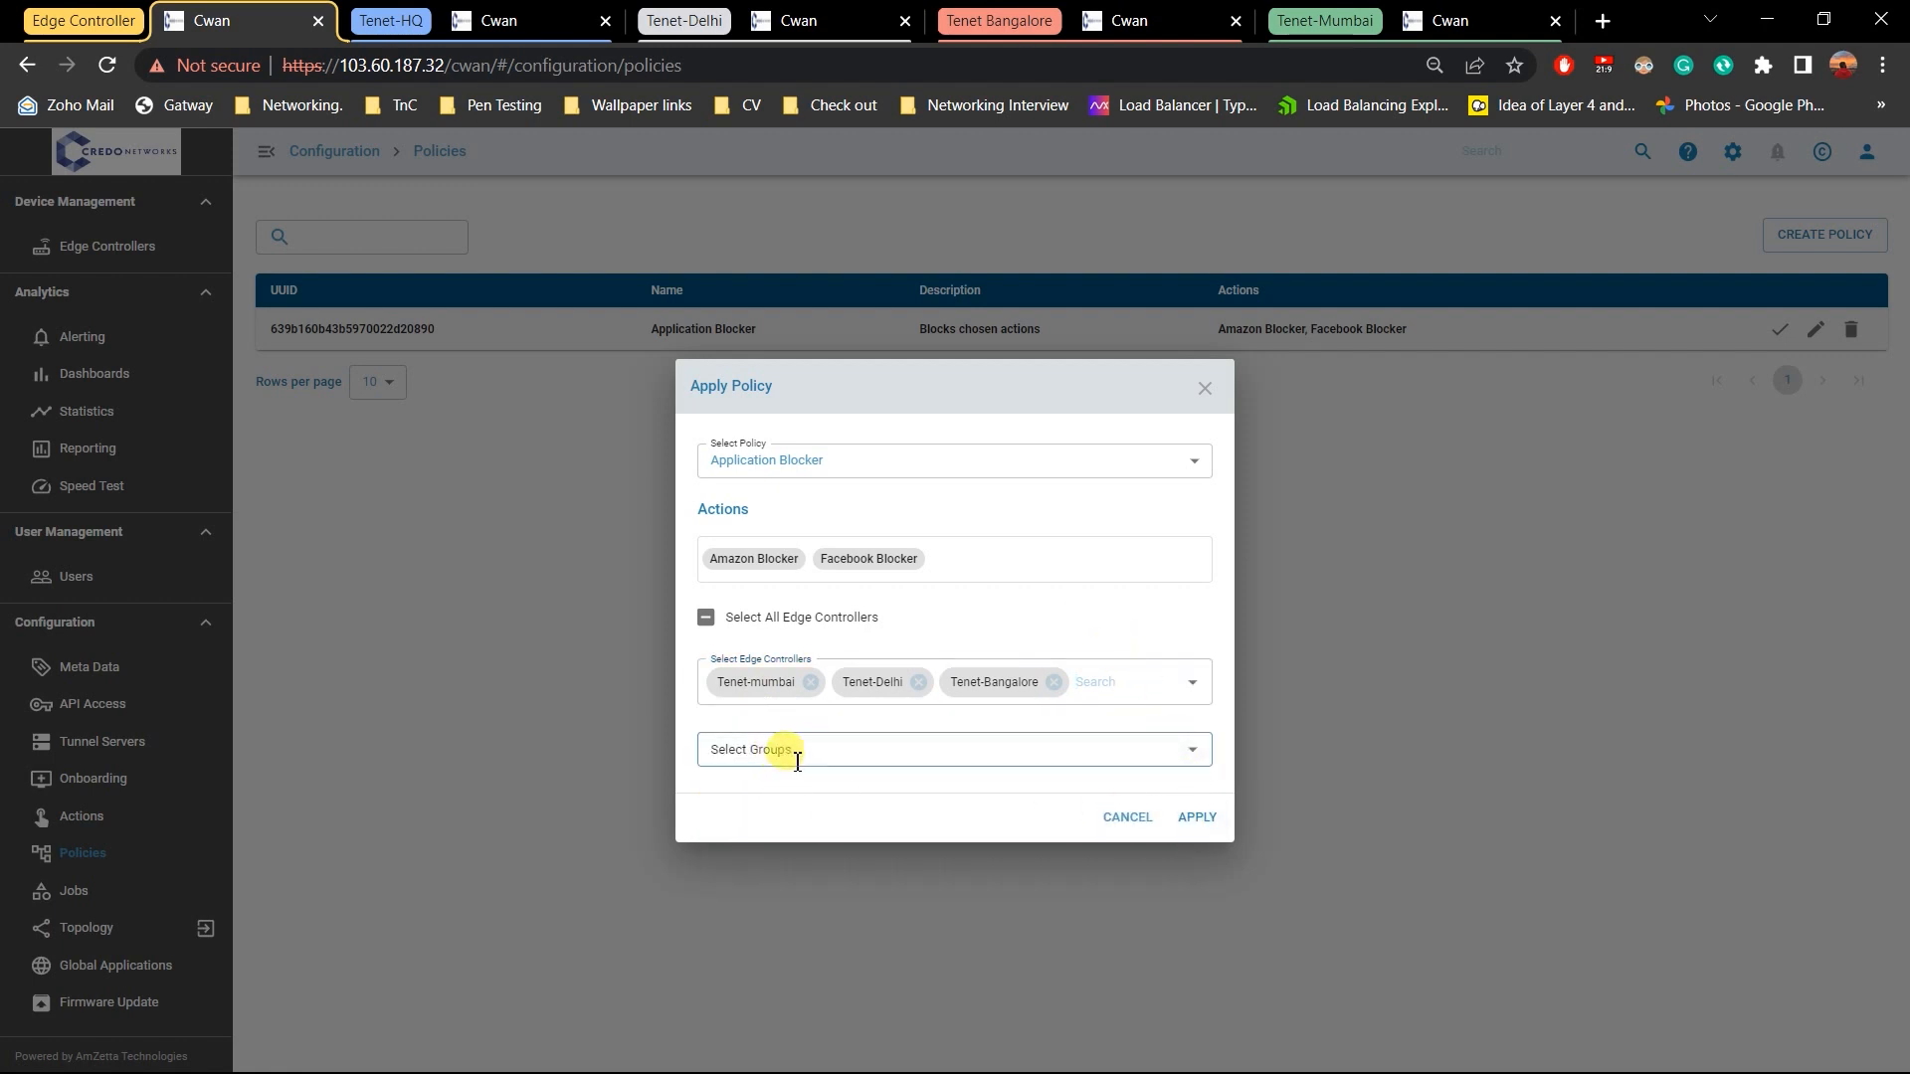
click(1194, 822)
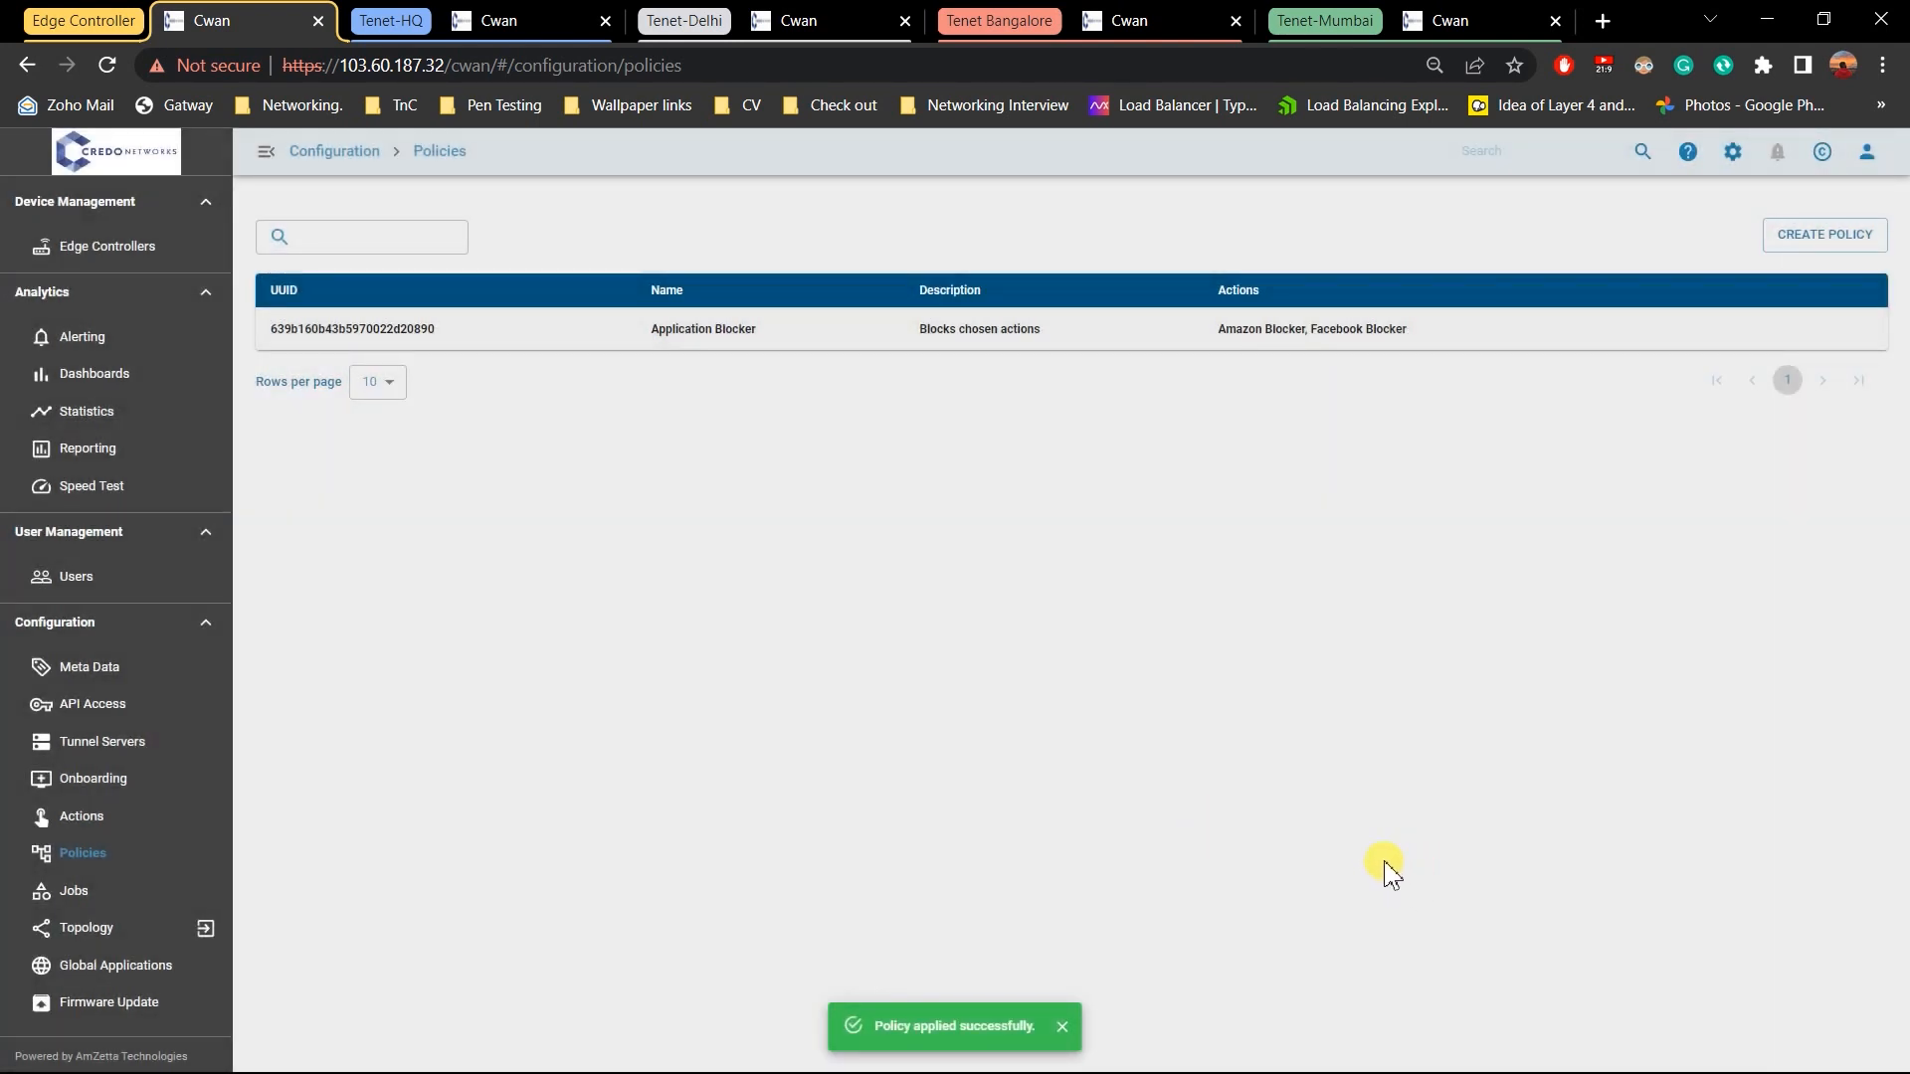
Remove the Facebook Blocker action from the Application Blocker policy and update the policy
click(1815, 329)
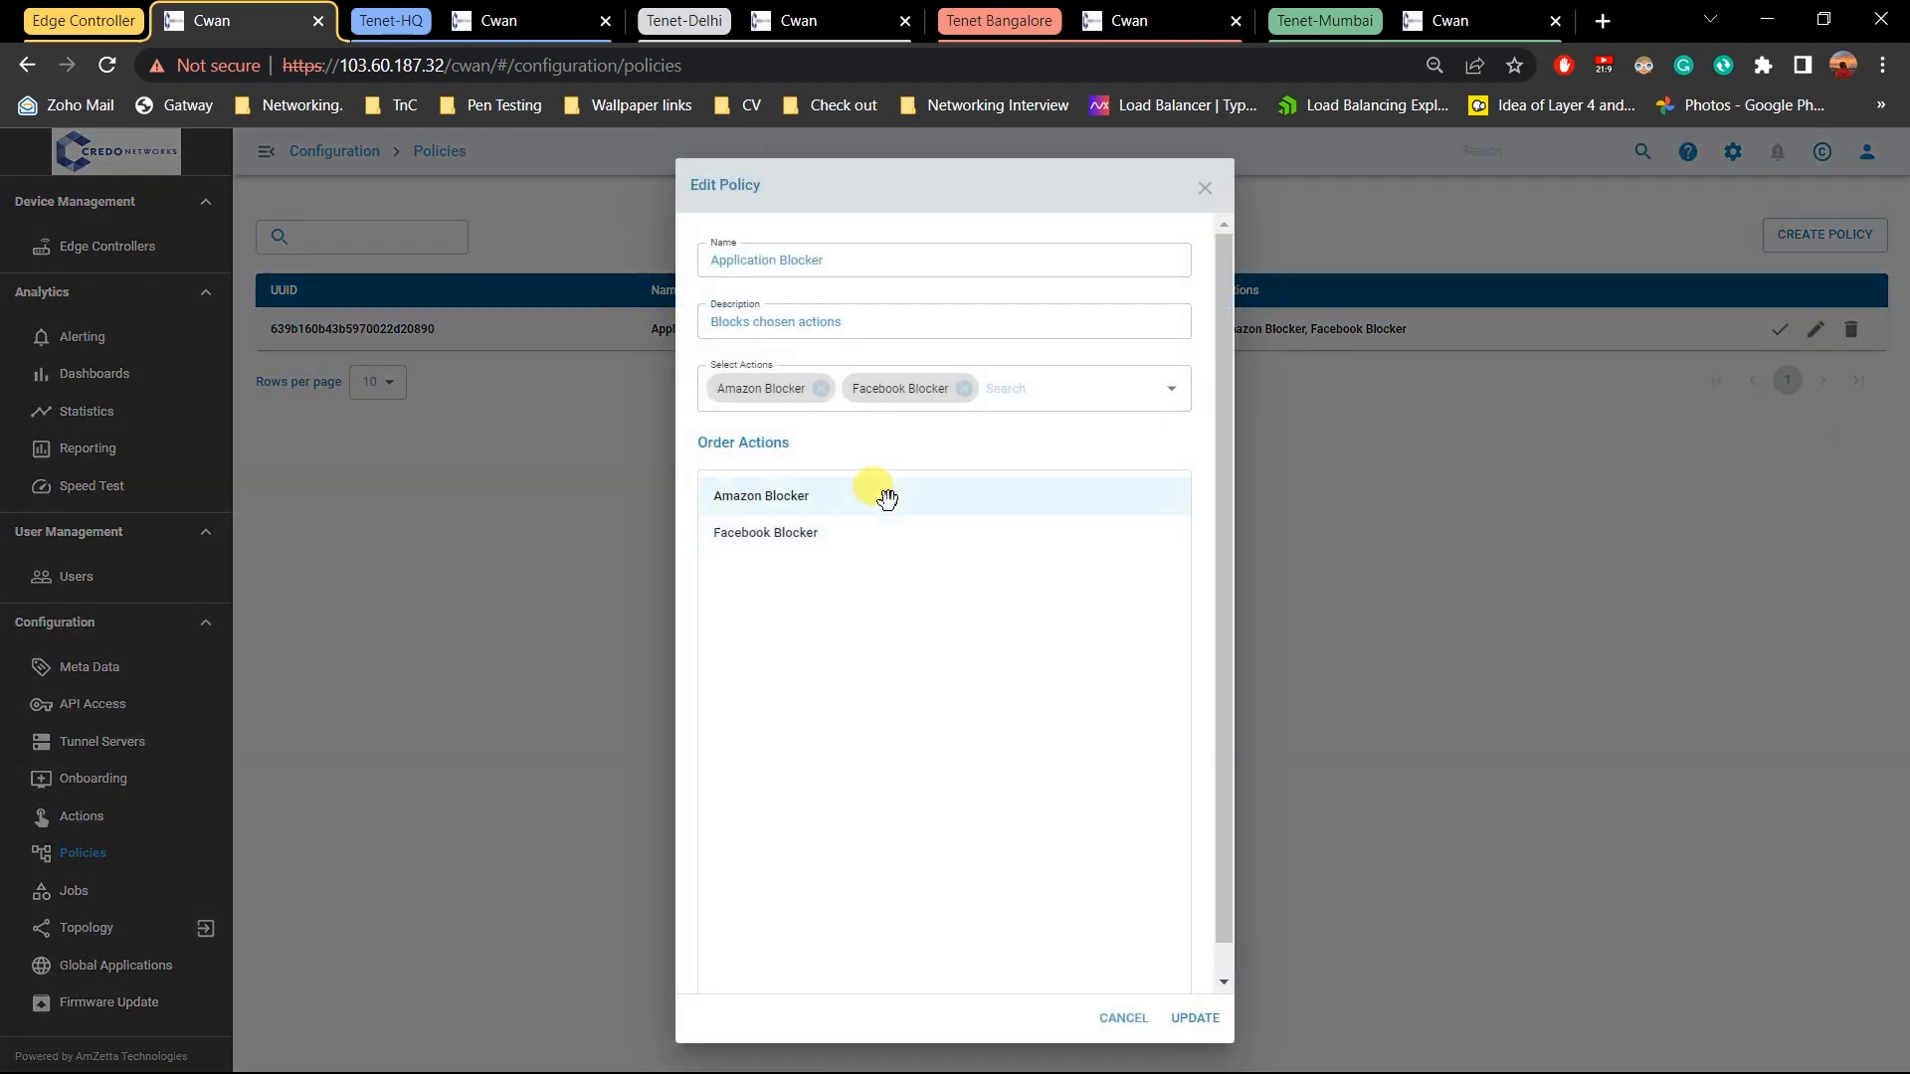
click(965, 388)
click(1196, 1017)
click(1780, 331)
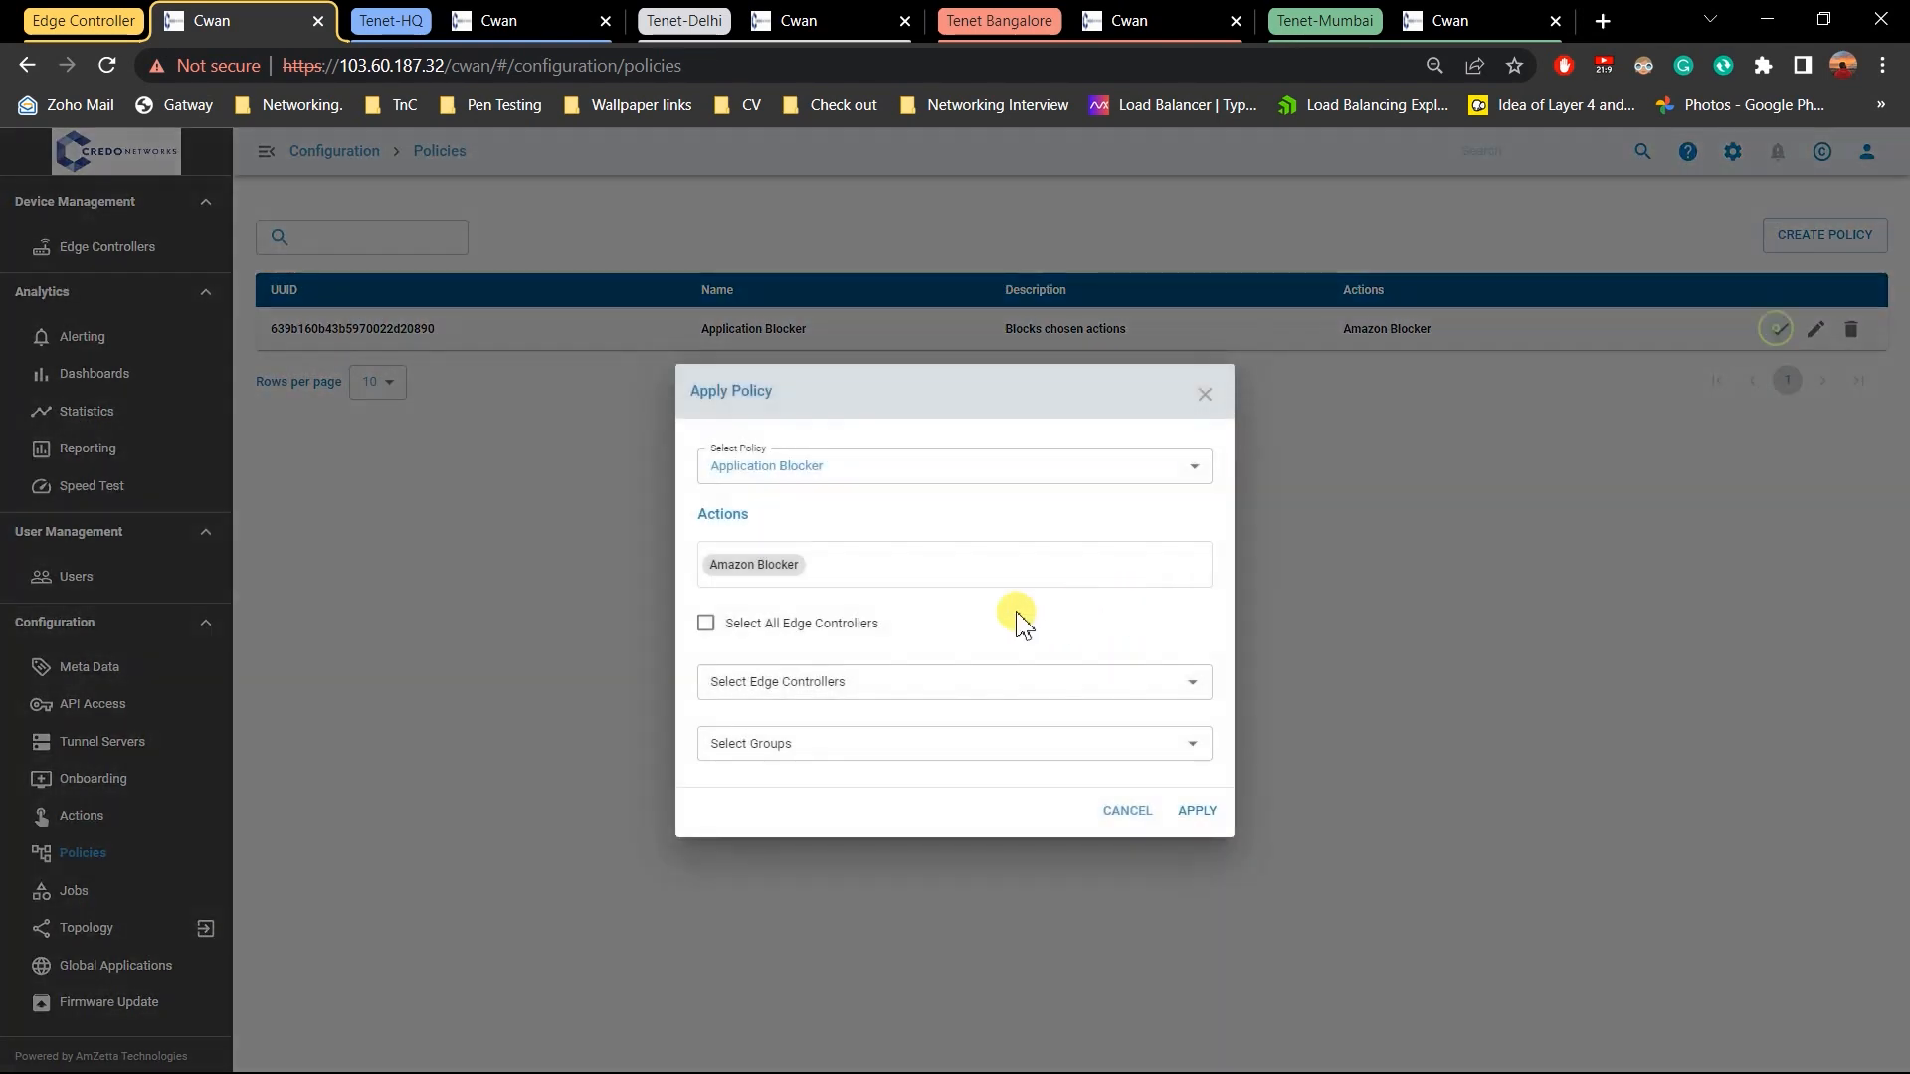
click(844, 679)
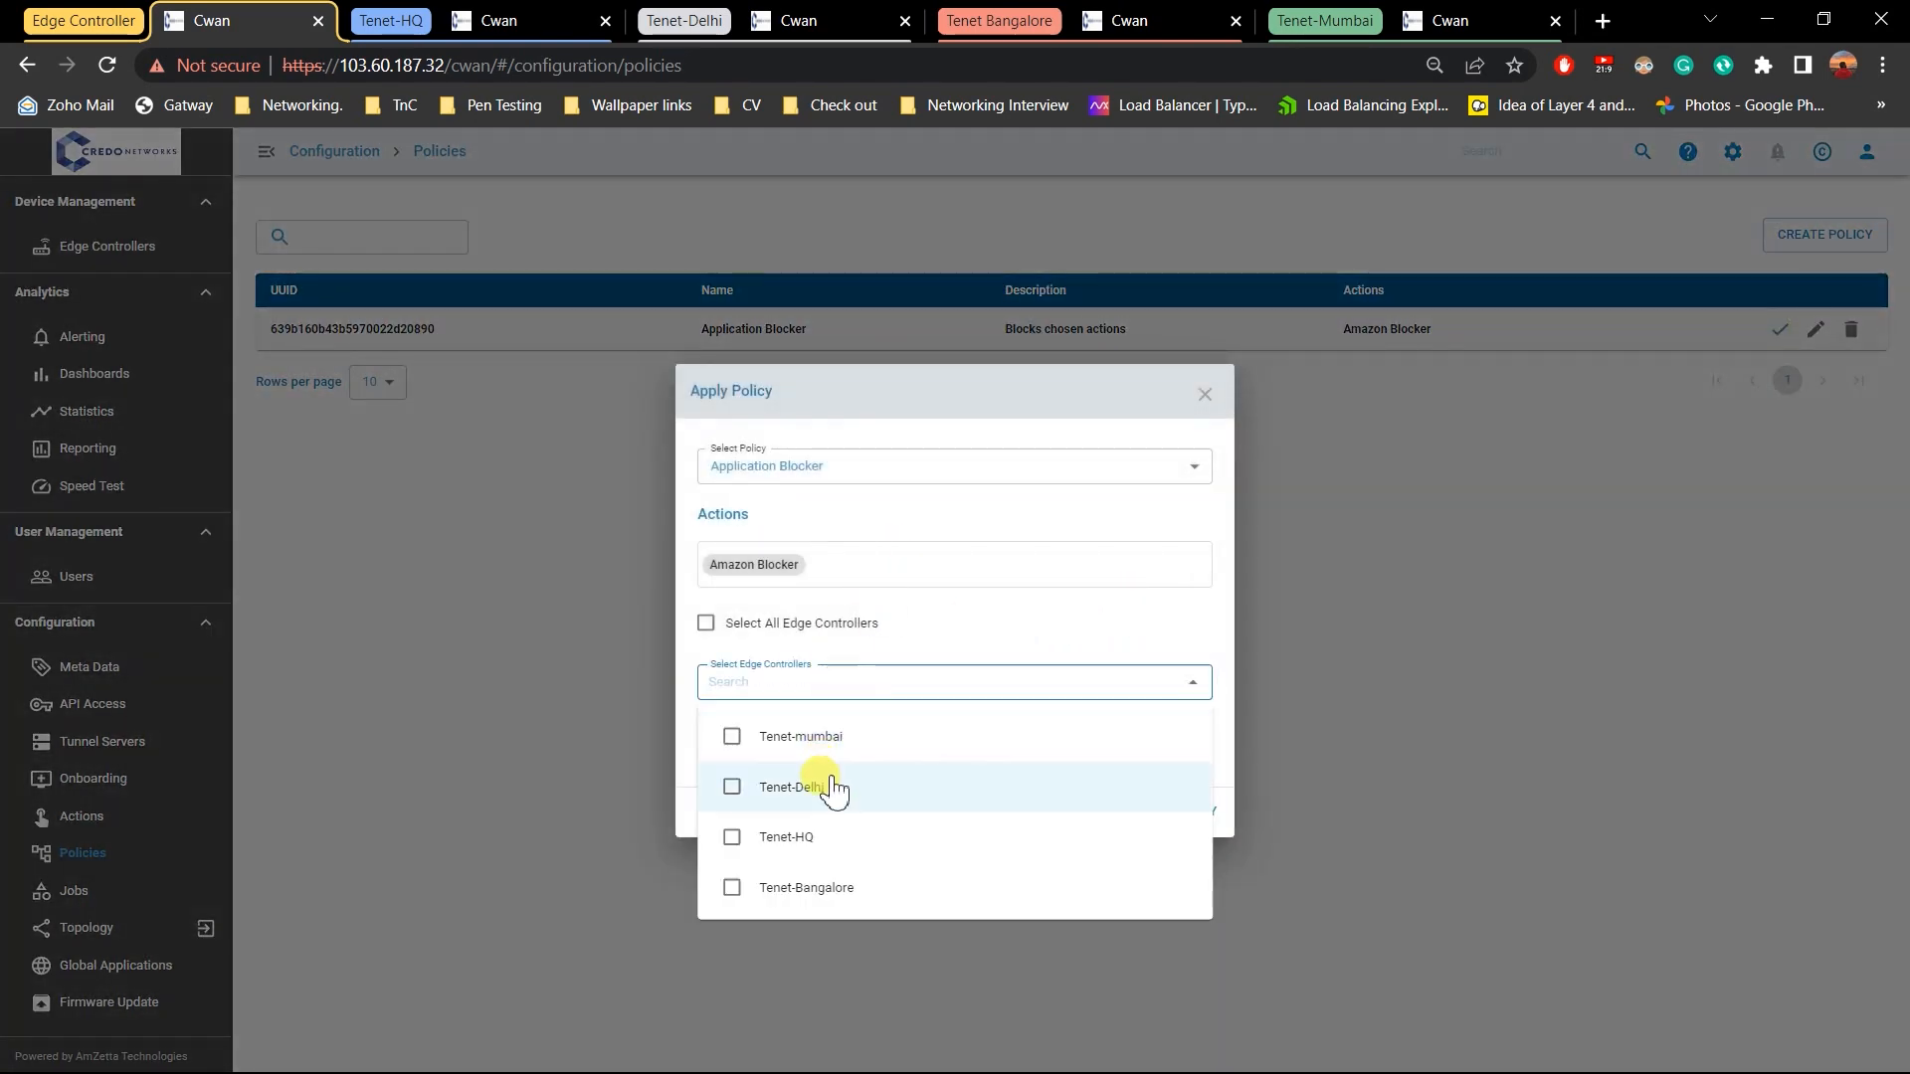
click(836, 837)
click(1235, 770)
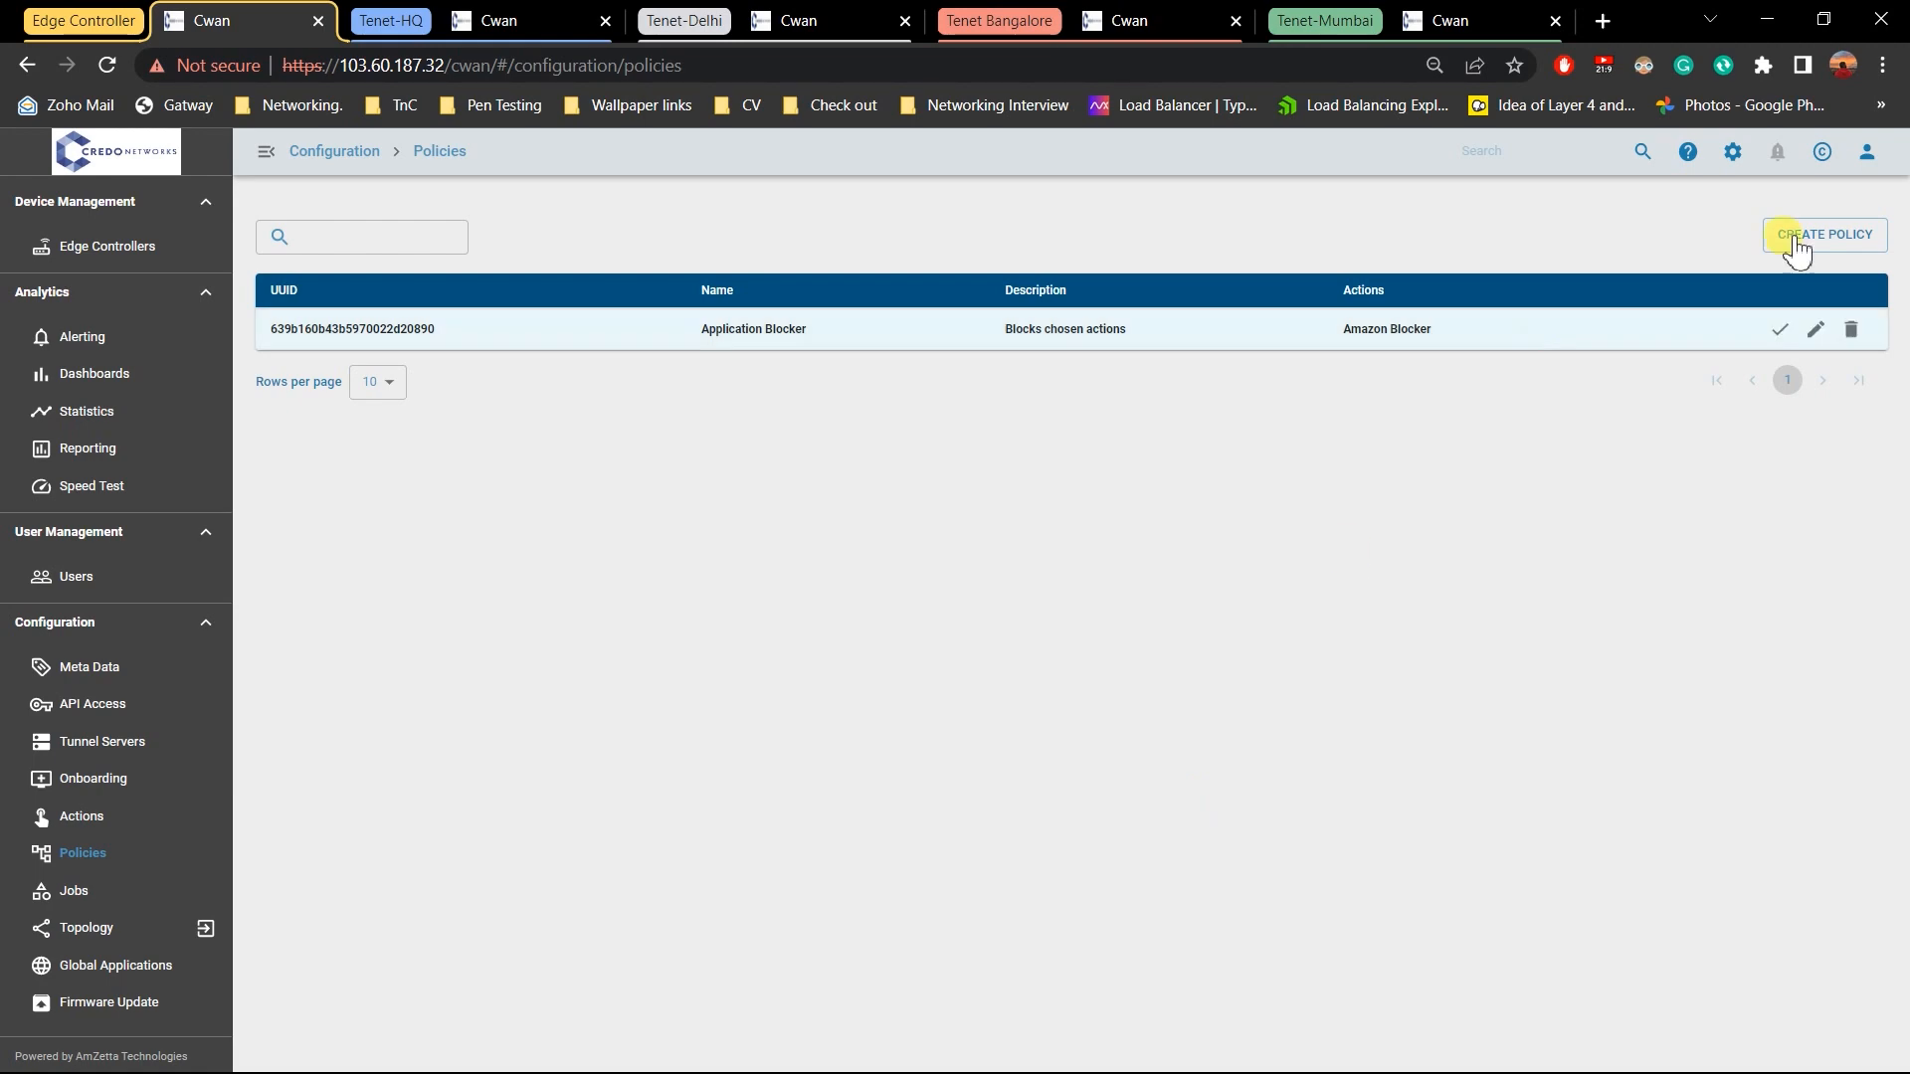
click(1853, 224)
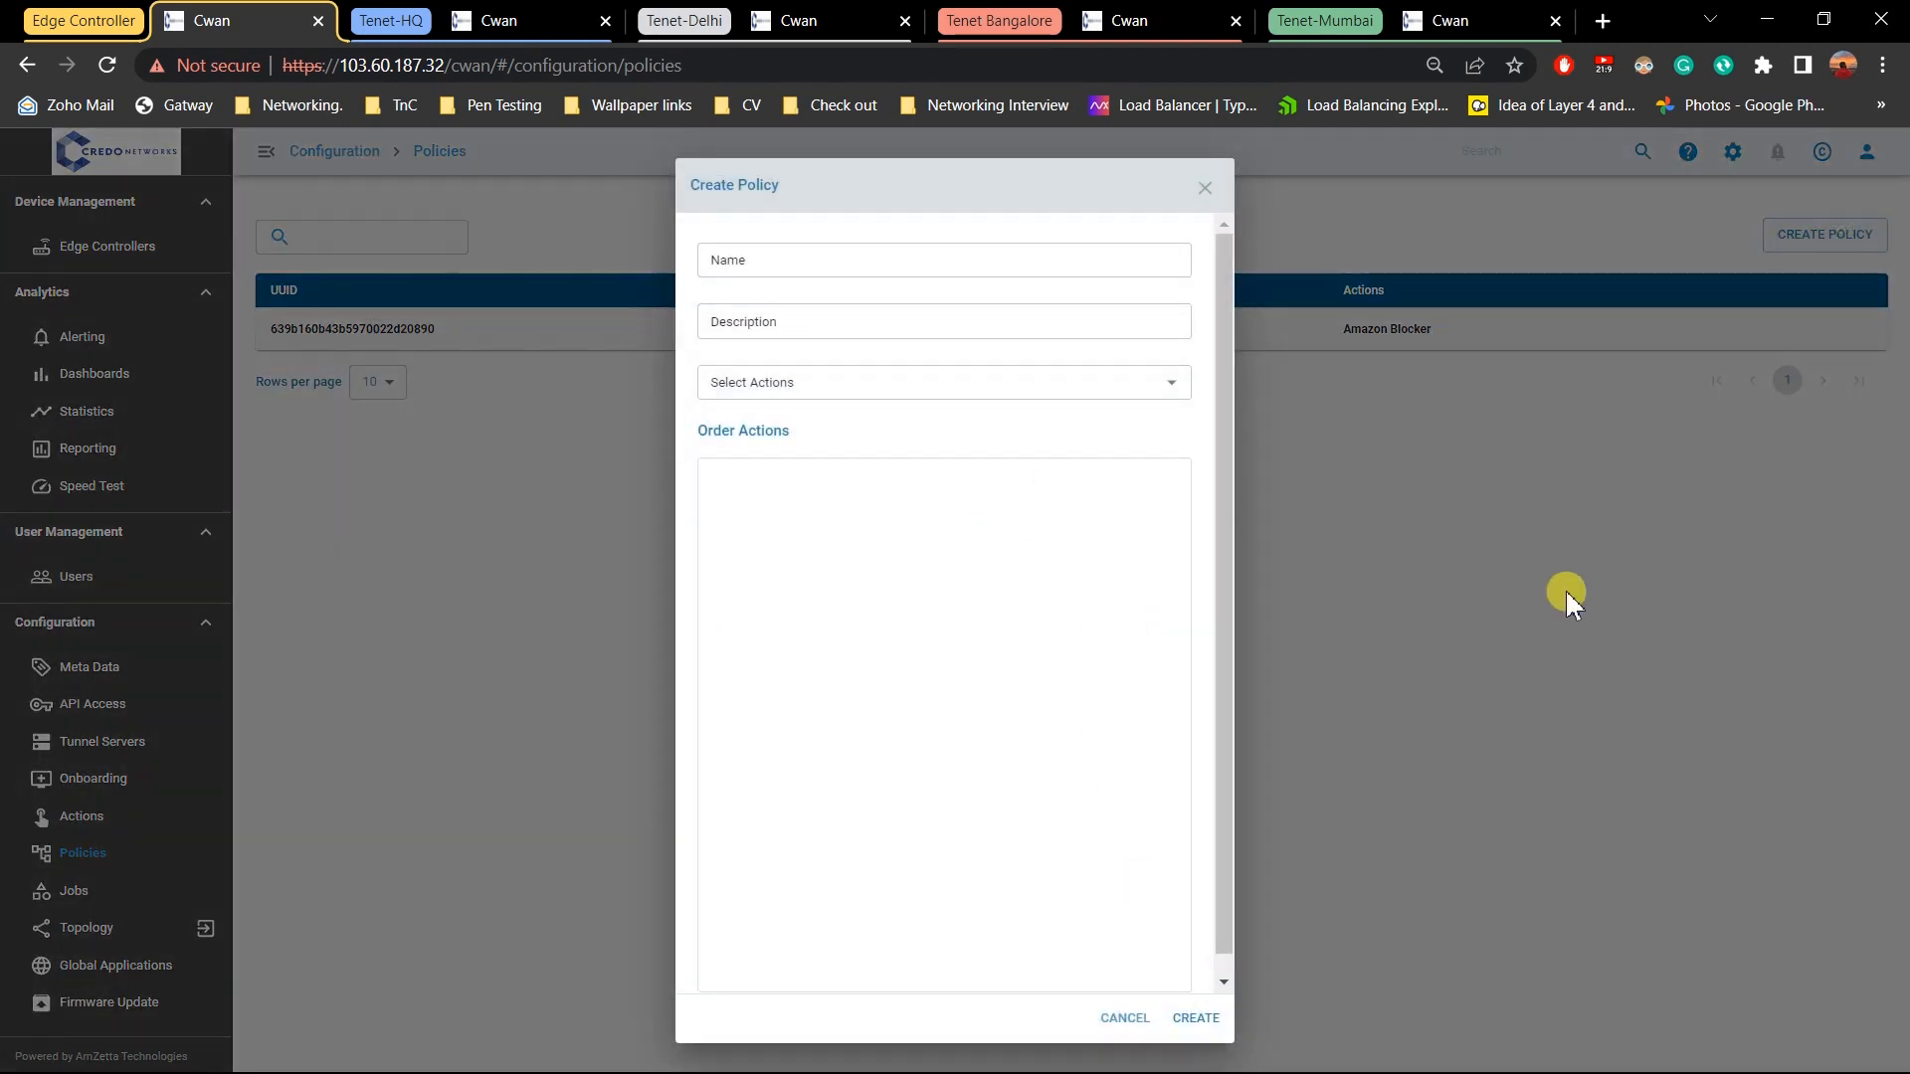
click(1565, 591)
Apply the Application Blocker policy to the Tenet-HQ edge controller only
click(1780, 329)
click(960, 686)
click(855, 839)
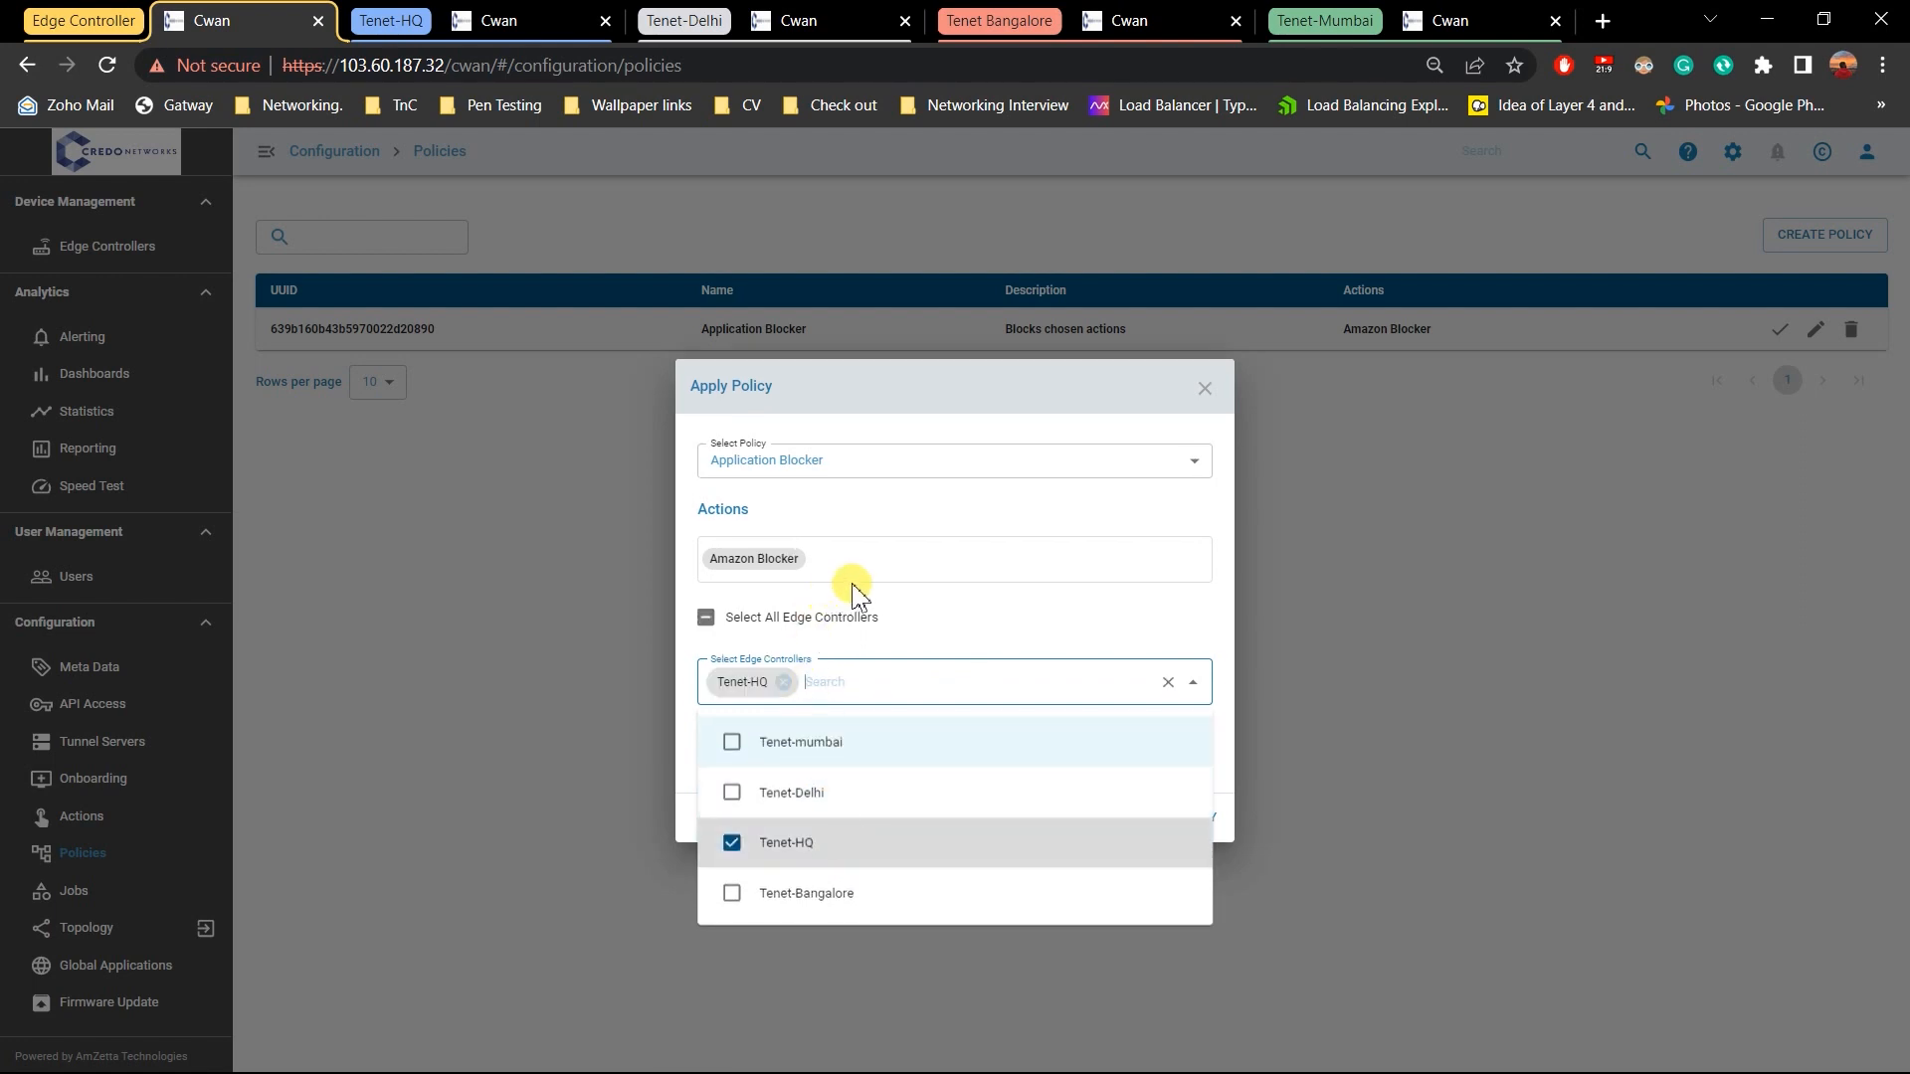
click(924, 598)
click(1194, 815)
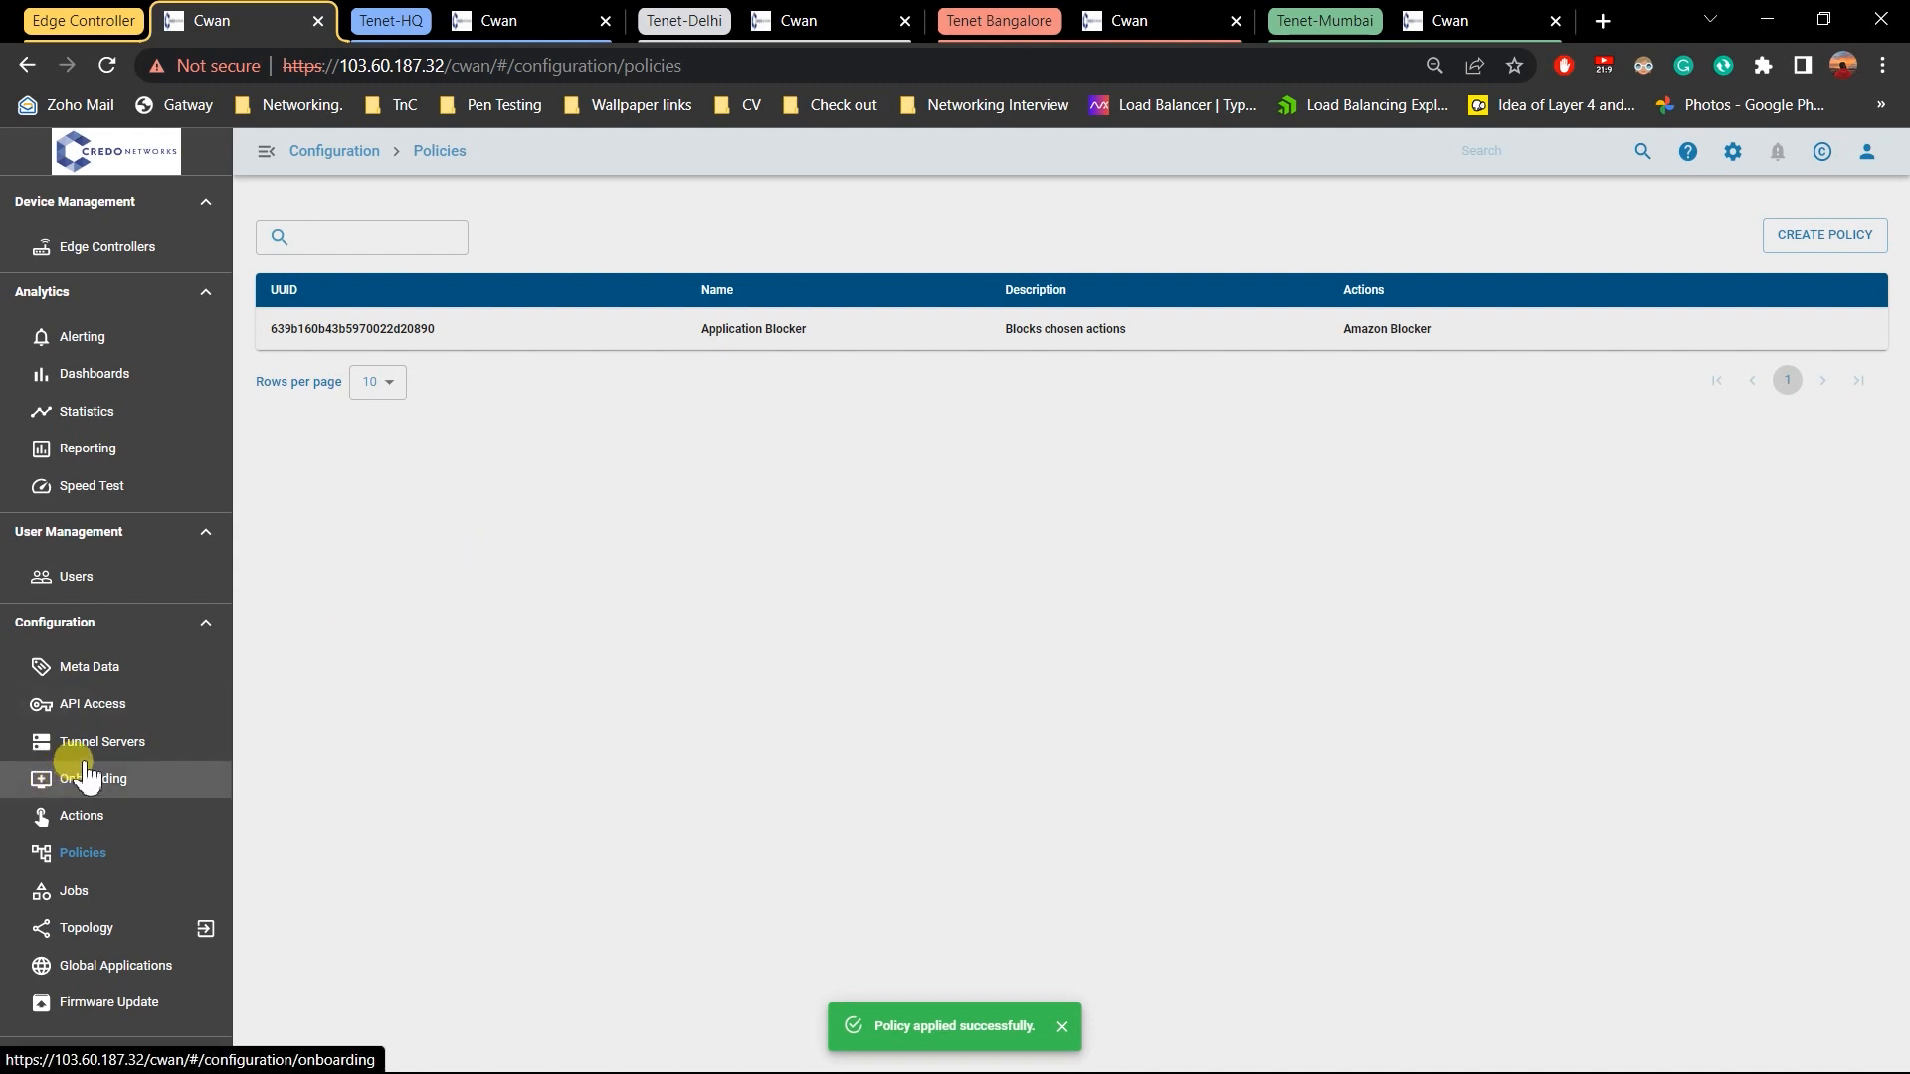
Open the configuration jobs and review the auto policy job entry for Tenet-HQ
click(100, 893)
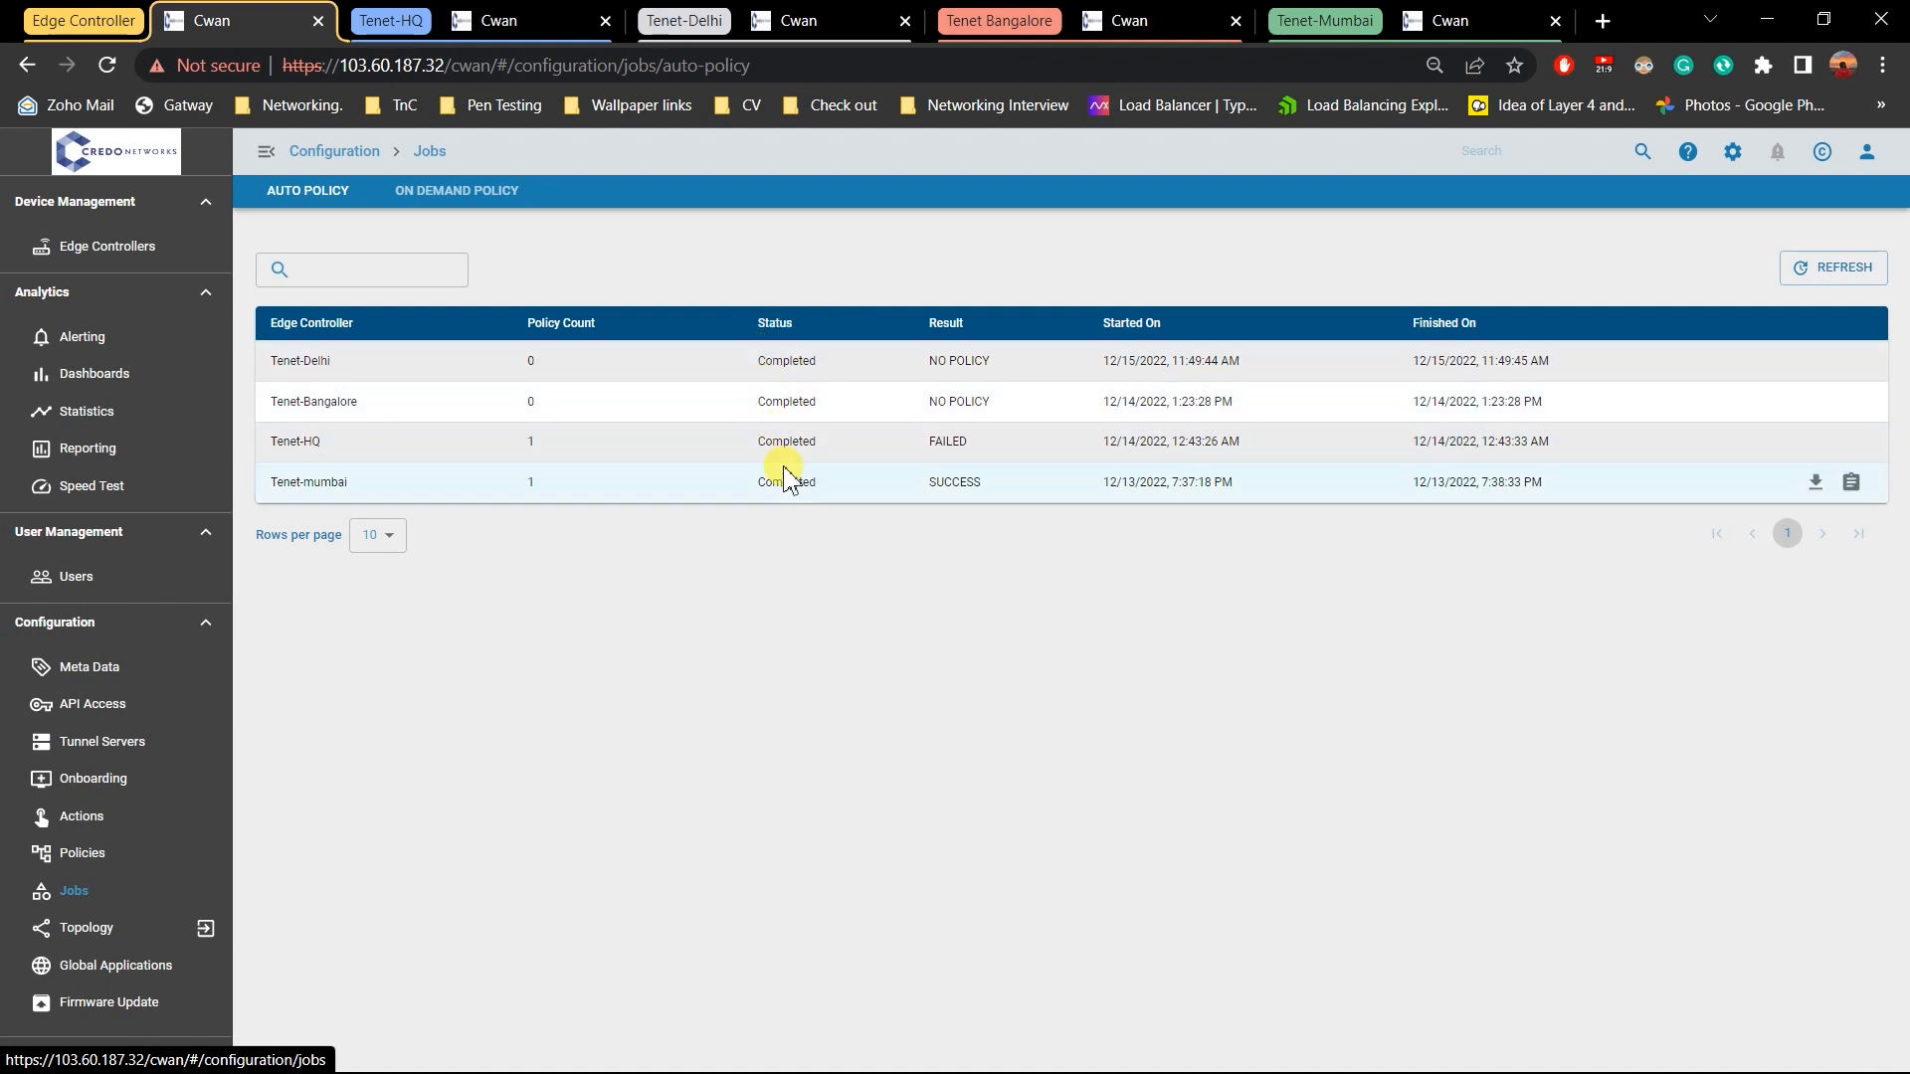
drag(260, 452, 1298, 457)
drag(1475, 449, 1545, 458)
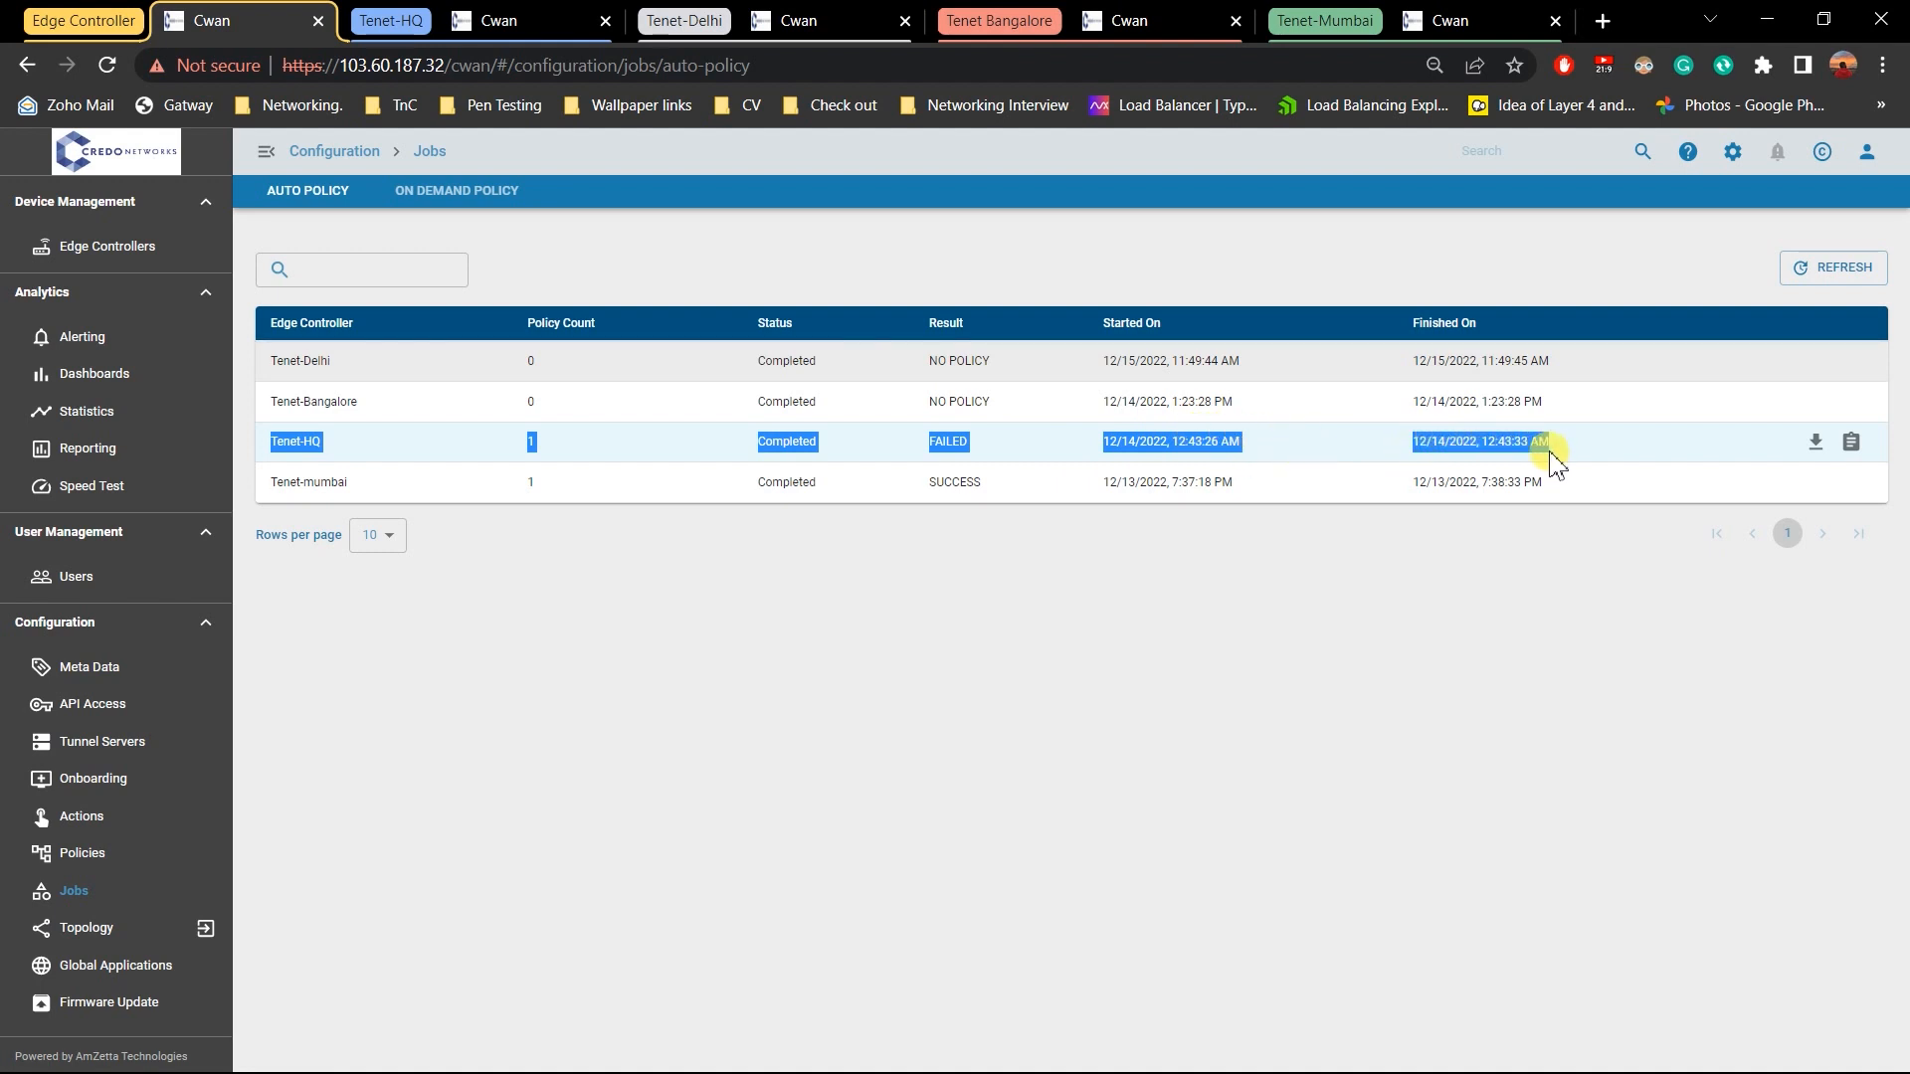
click(316, 793)
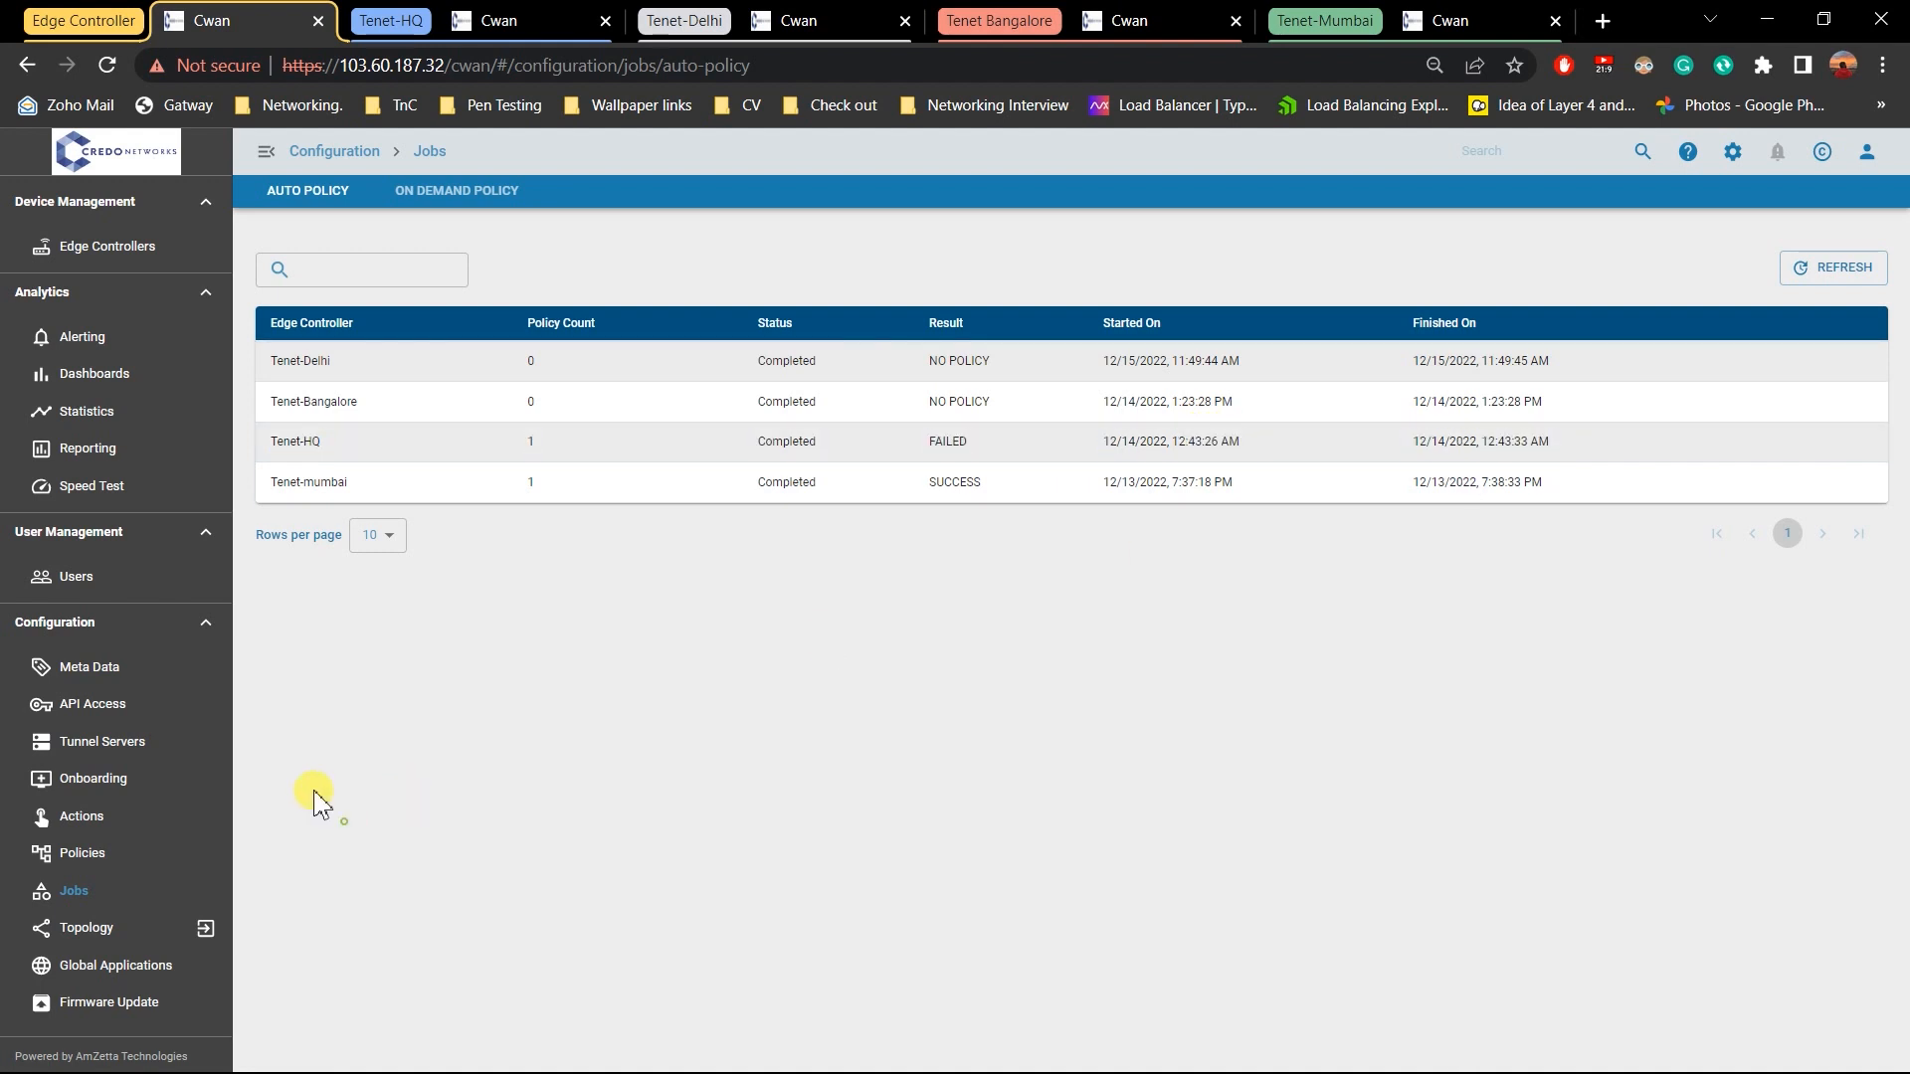
Show the on-demand jobs of type Node Policy and check the results and node counts of the Application Blocker jobs
click(441, 196)
click(440, 318)
click(428, 368)
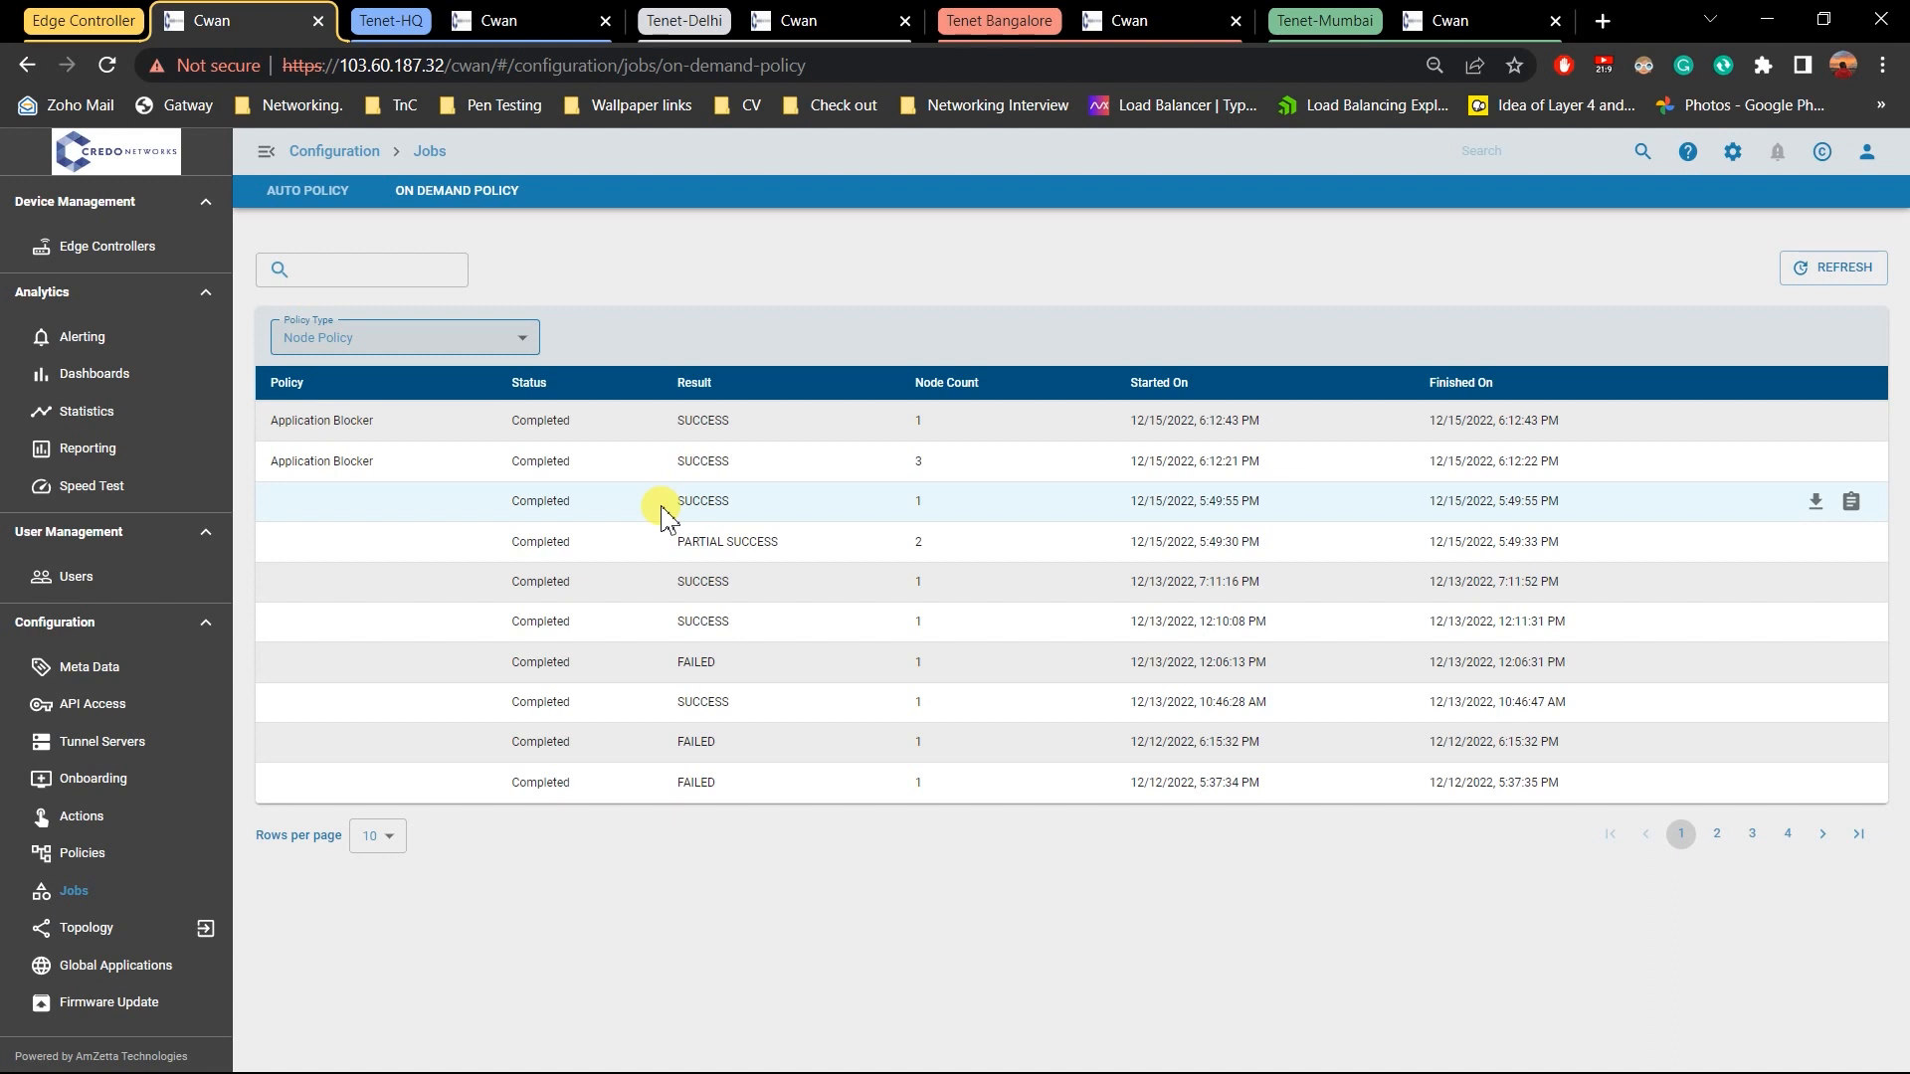
drag(677, 462, 1009, 468)
click(886, 460)
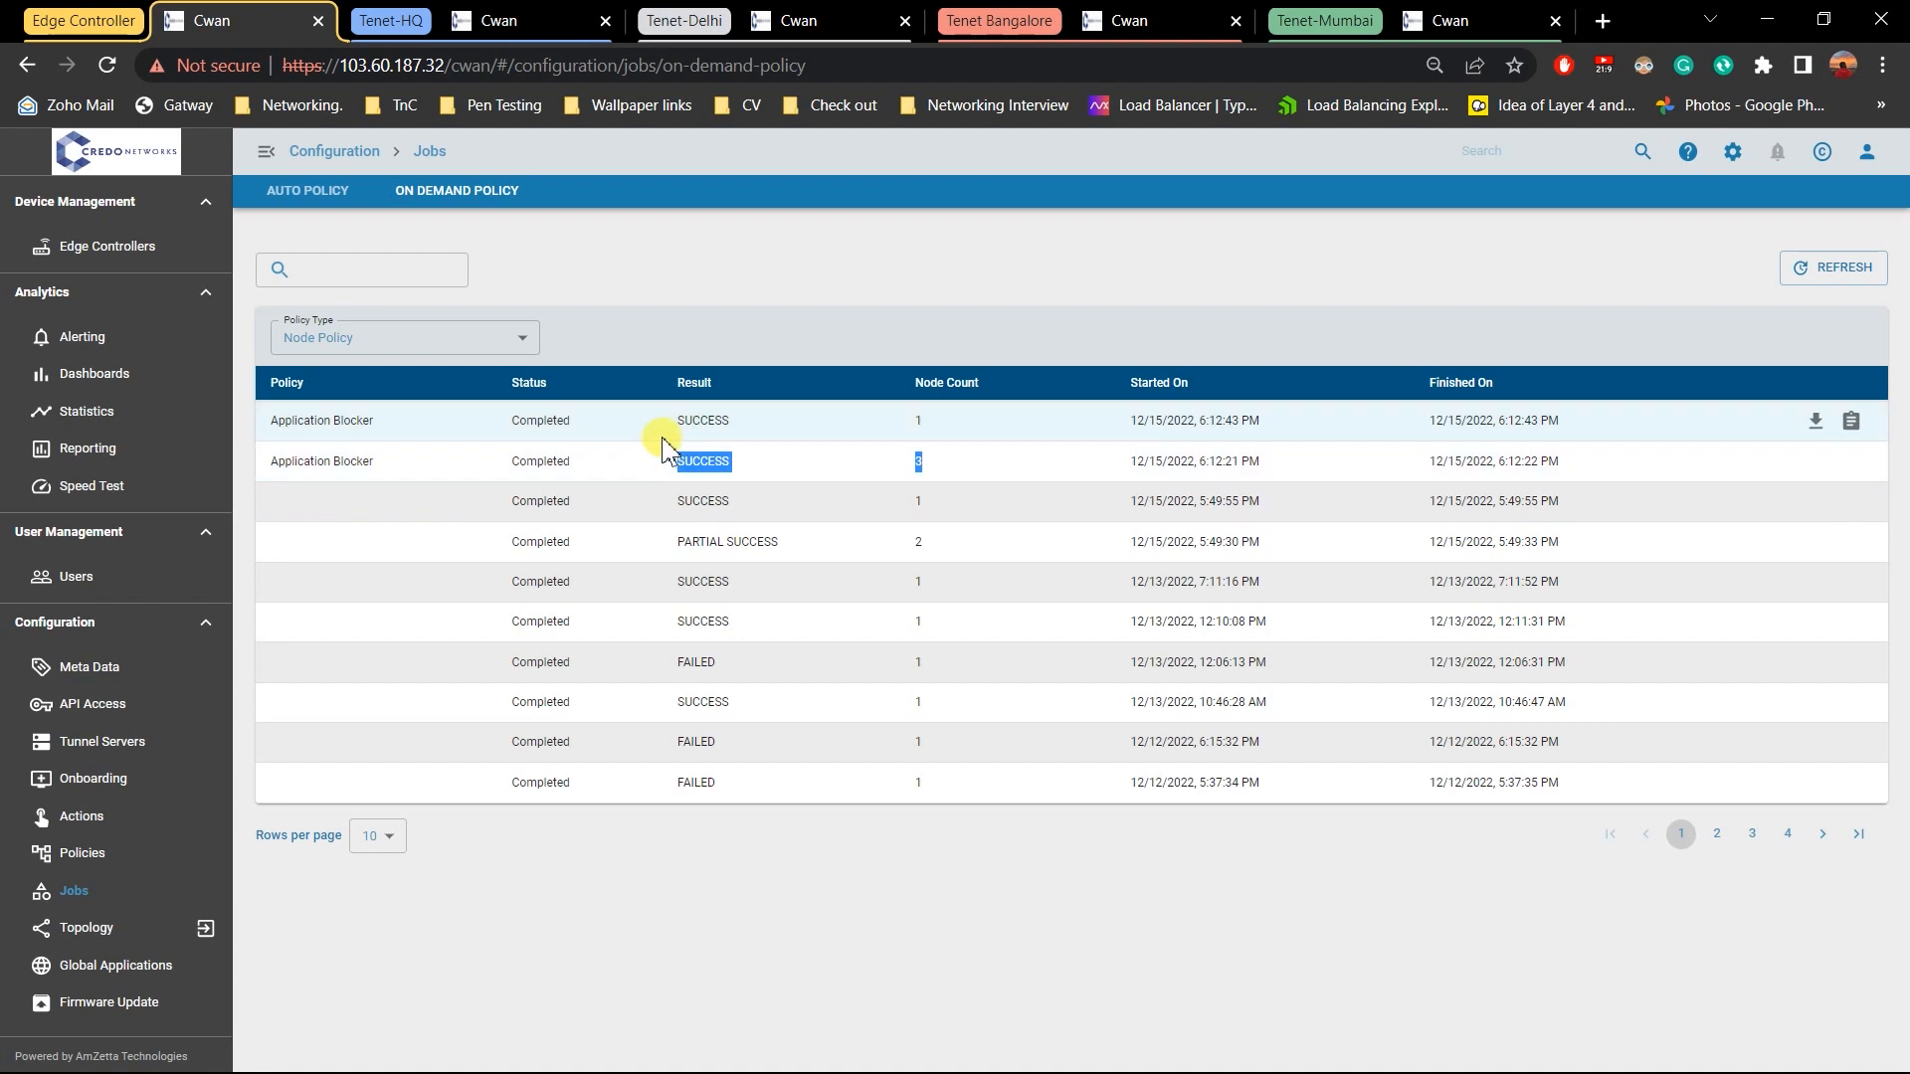
drag(667, 424, 551, 348)
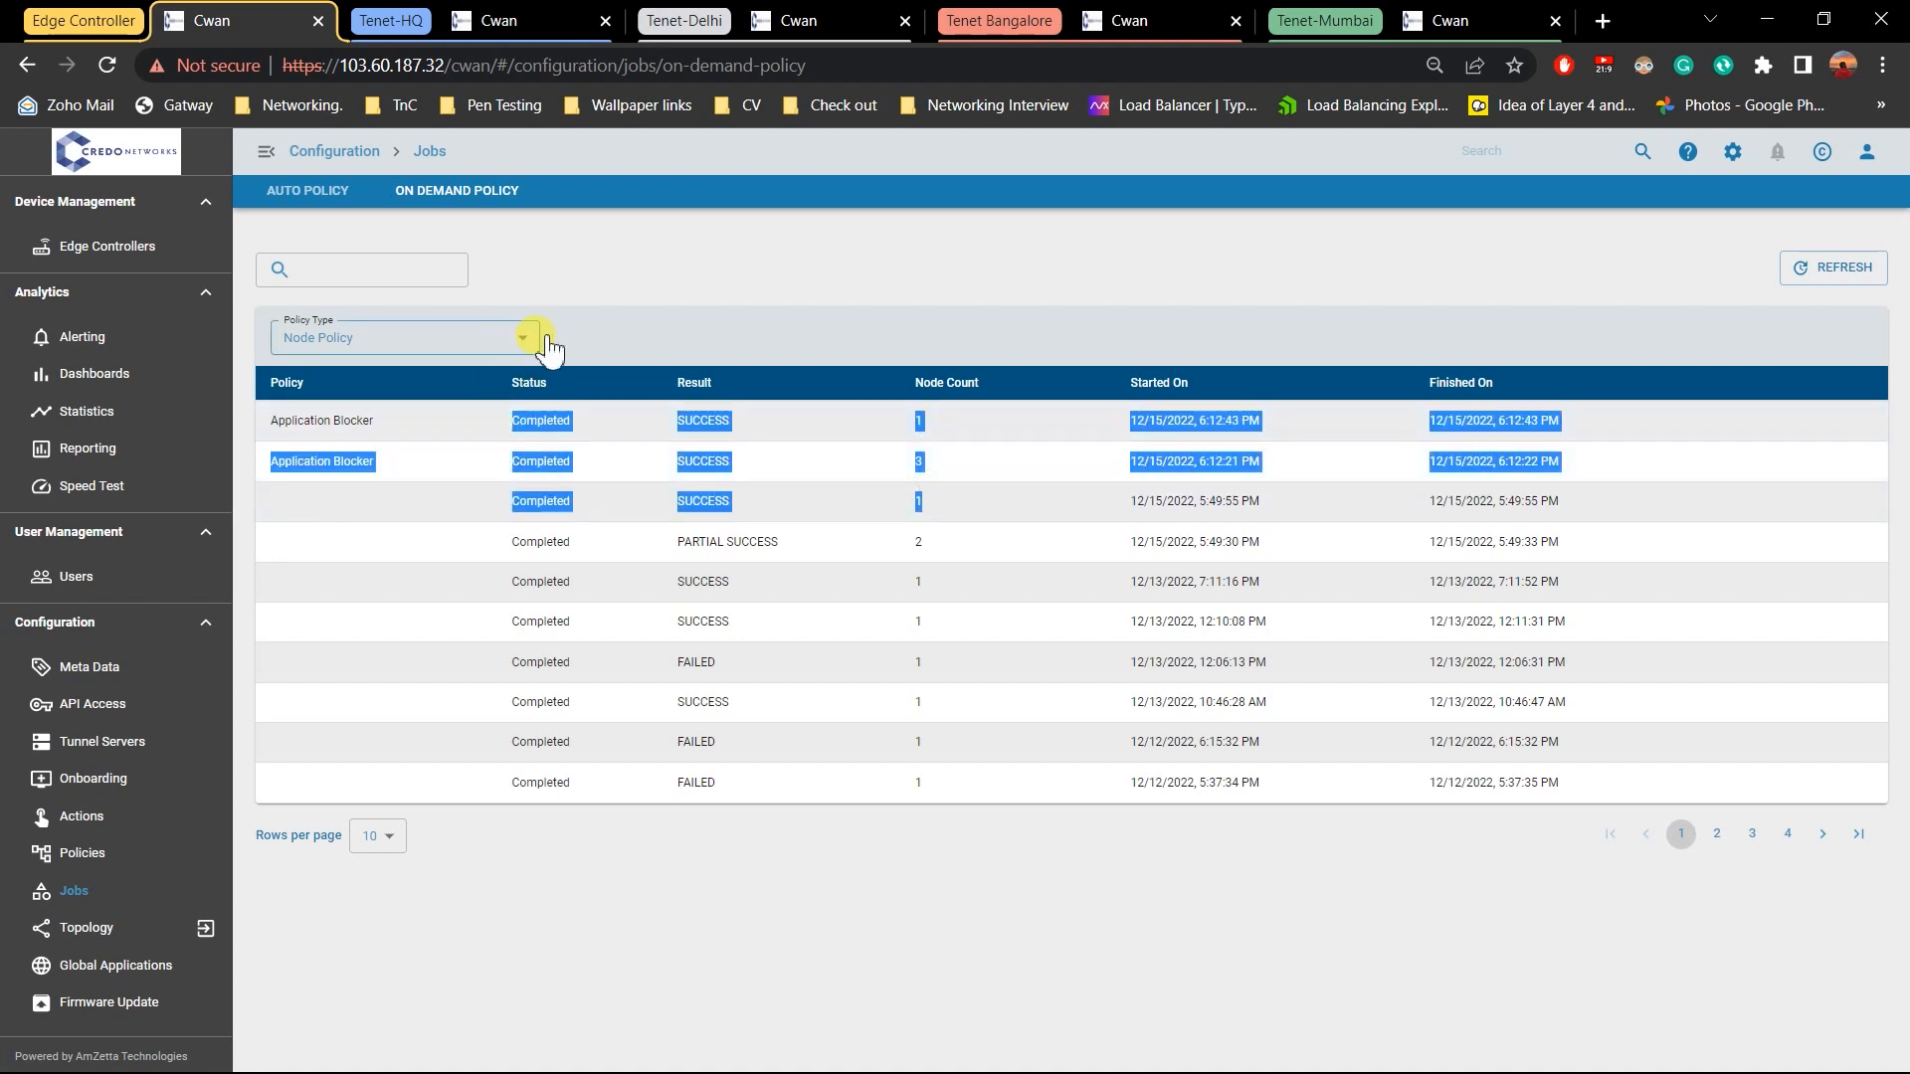
click(550, 348)
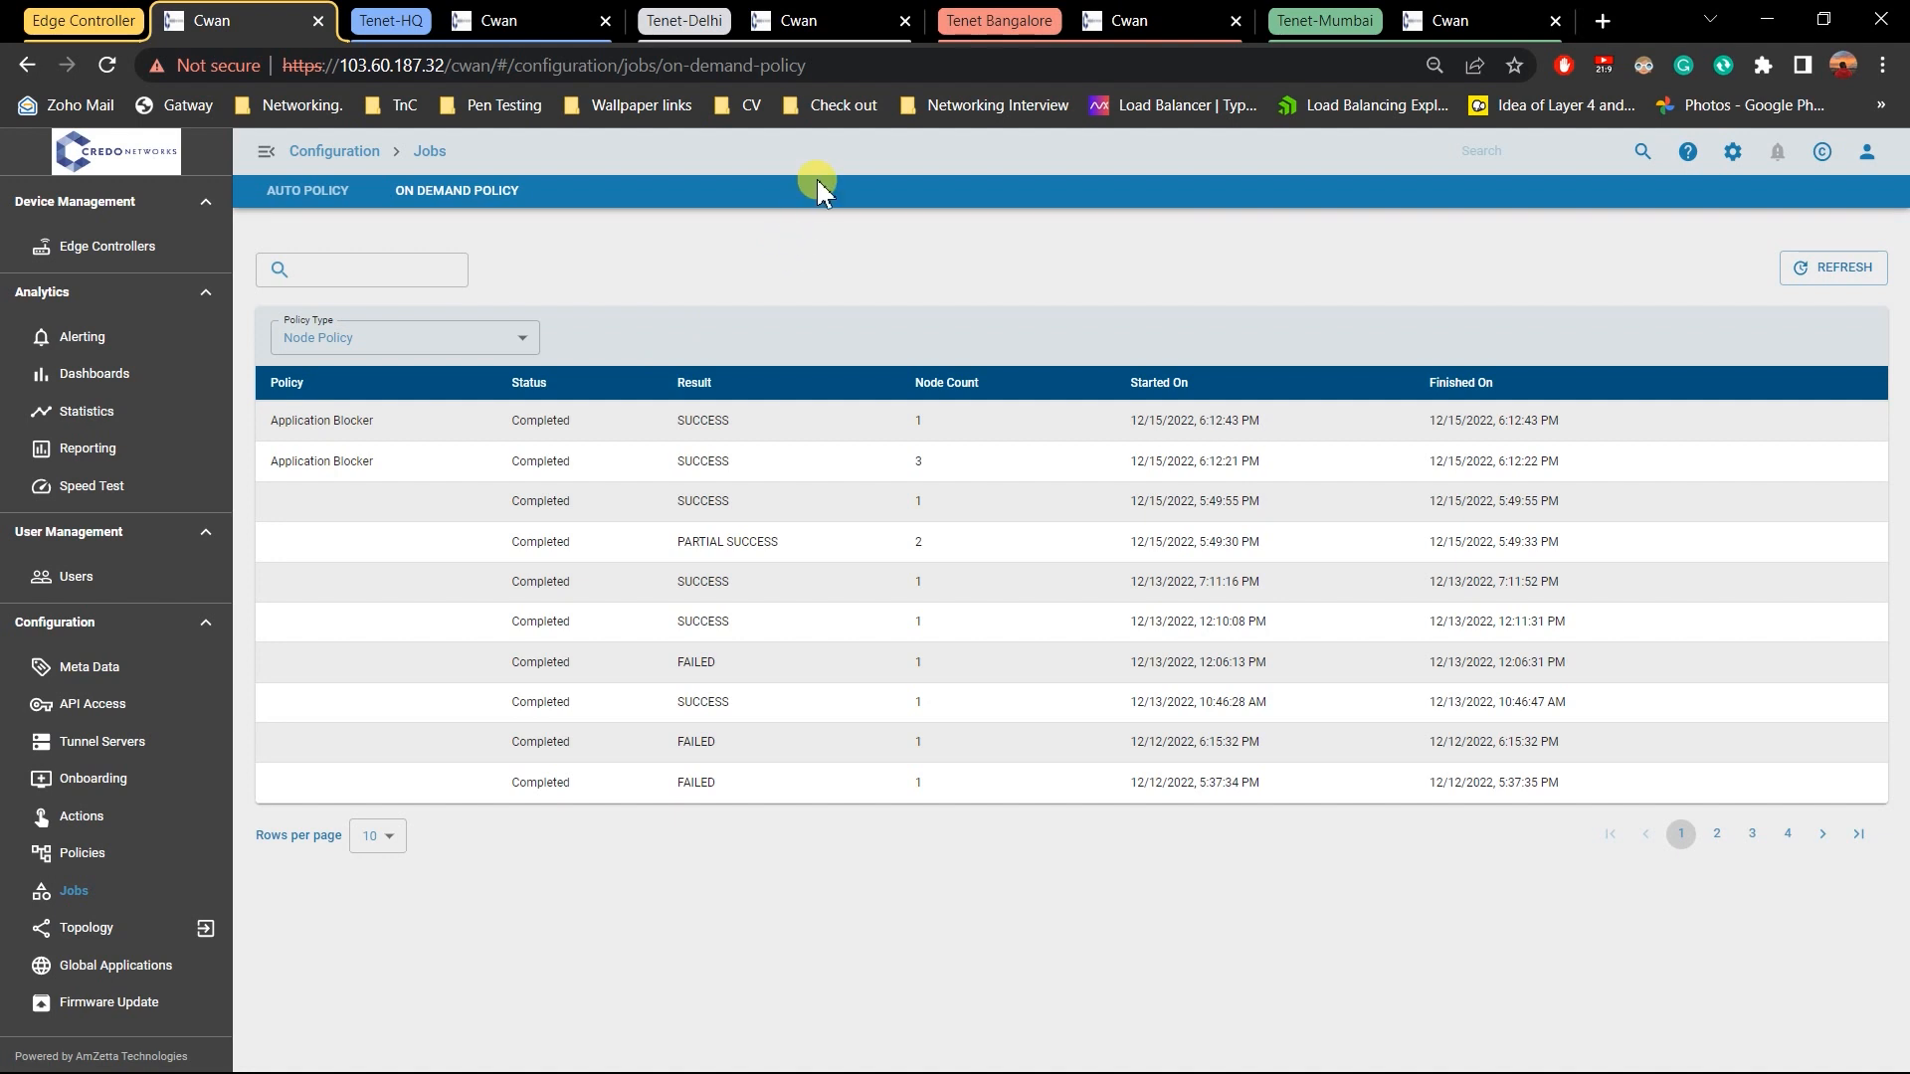
Display the ZWAN_FORWARD chain in the Tenet-HQ firewall and check which application blocking rules it contains
click(543, 14)
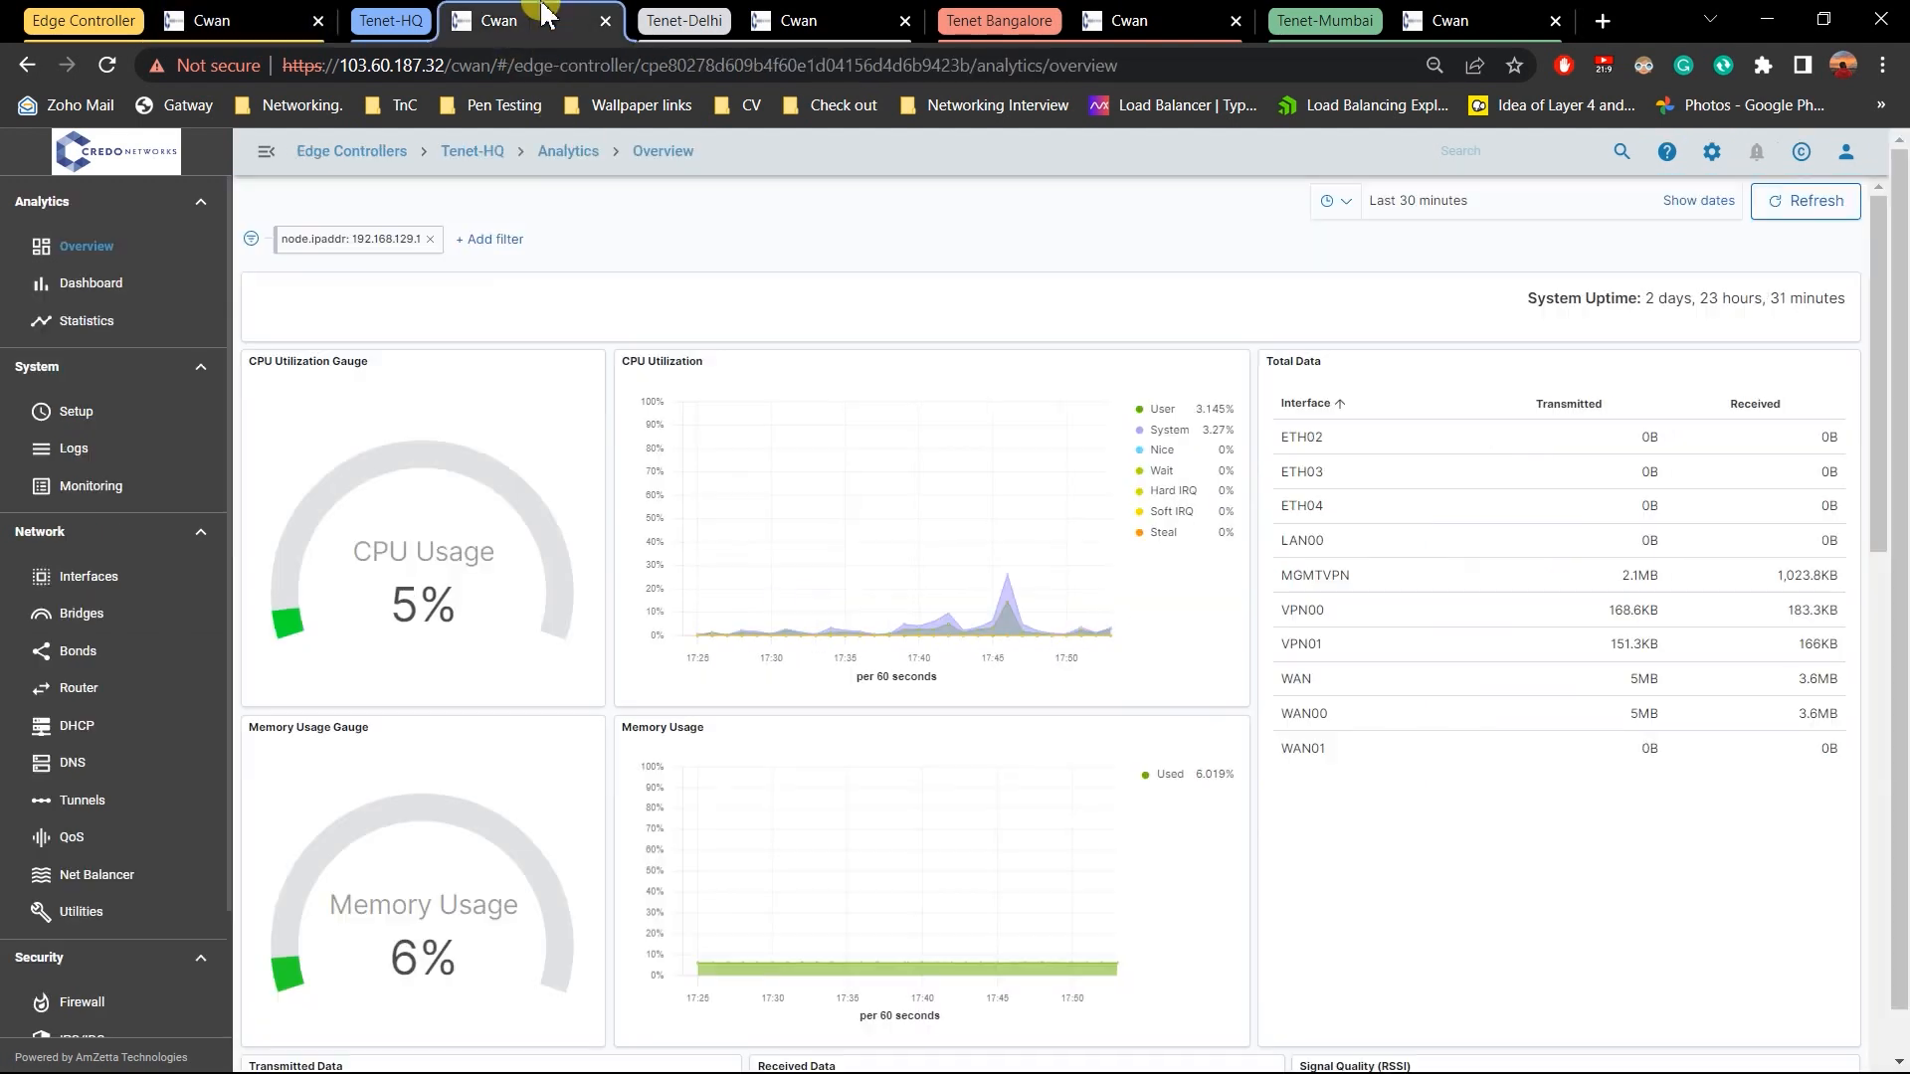
scroll(127, 641, down, 2)
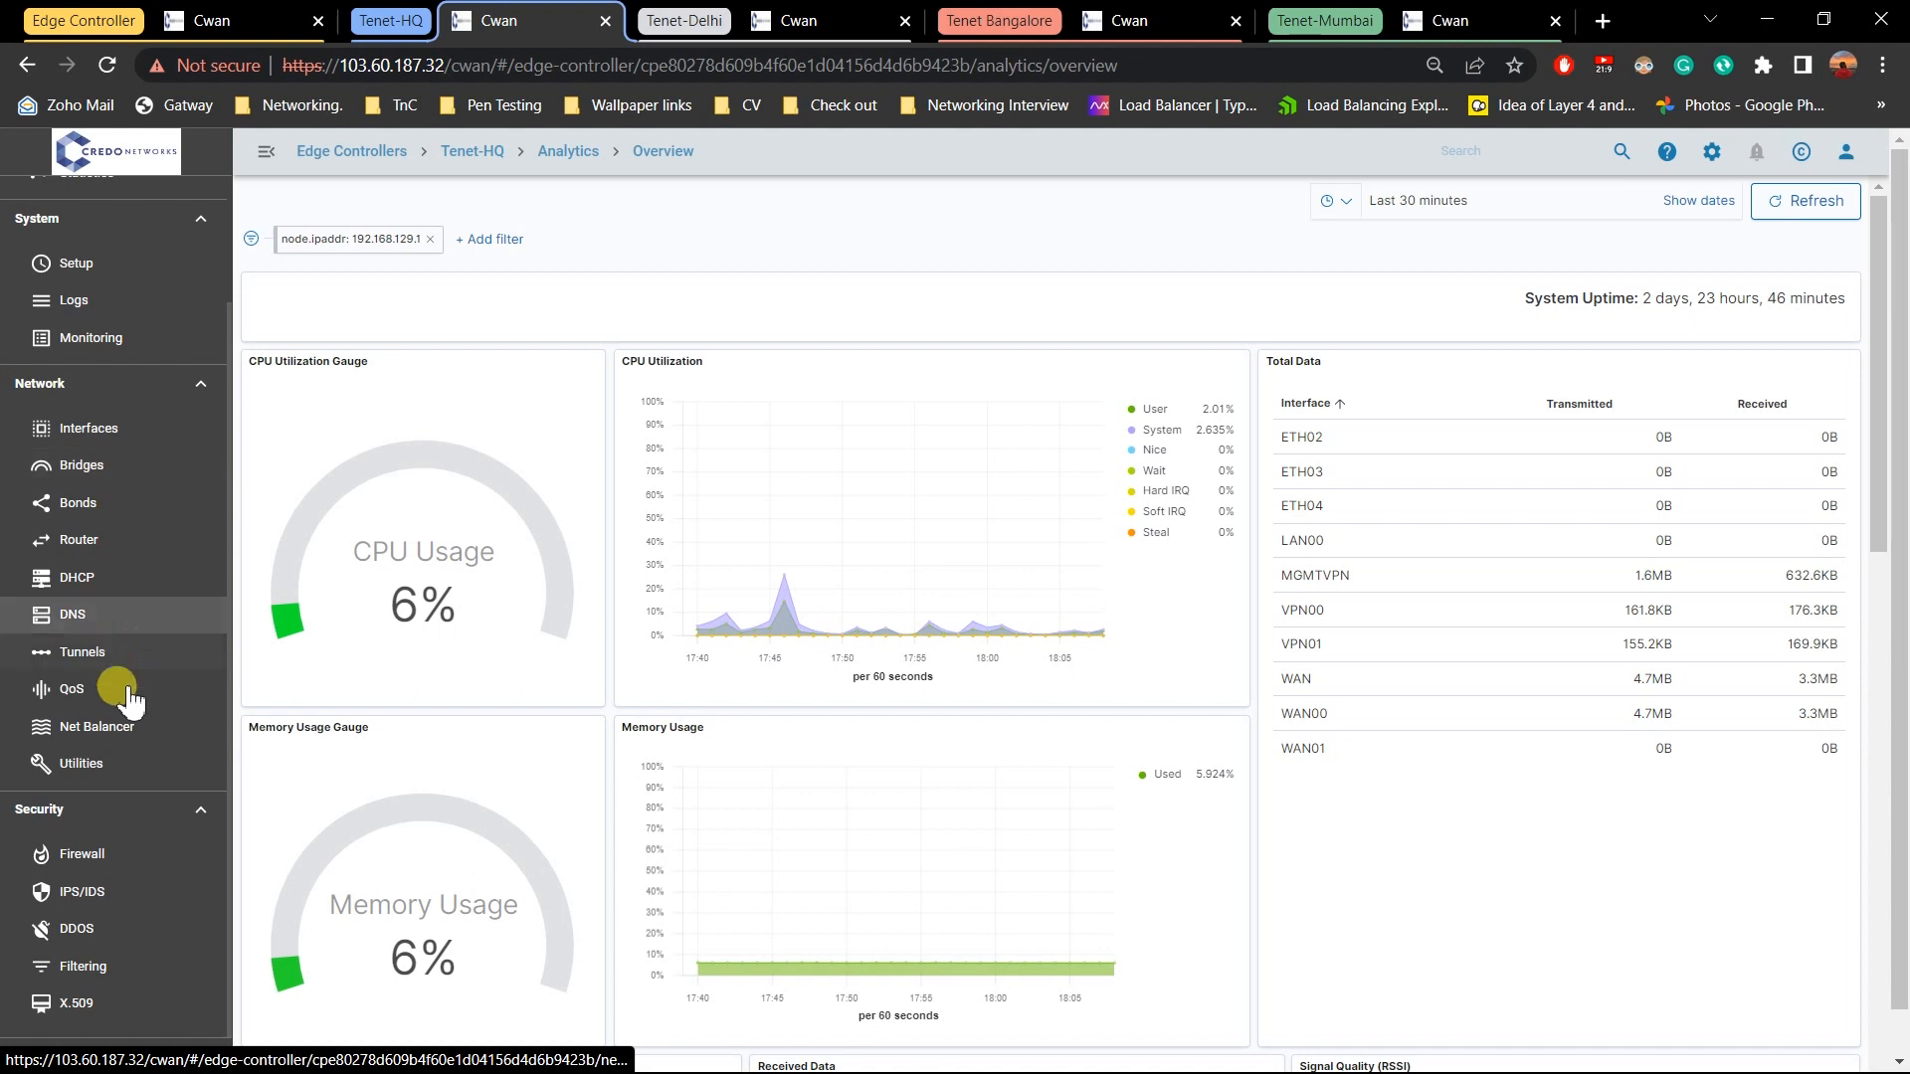
click(116, 860)
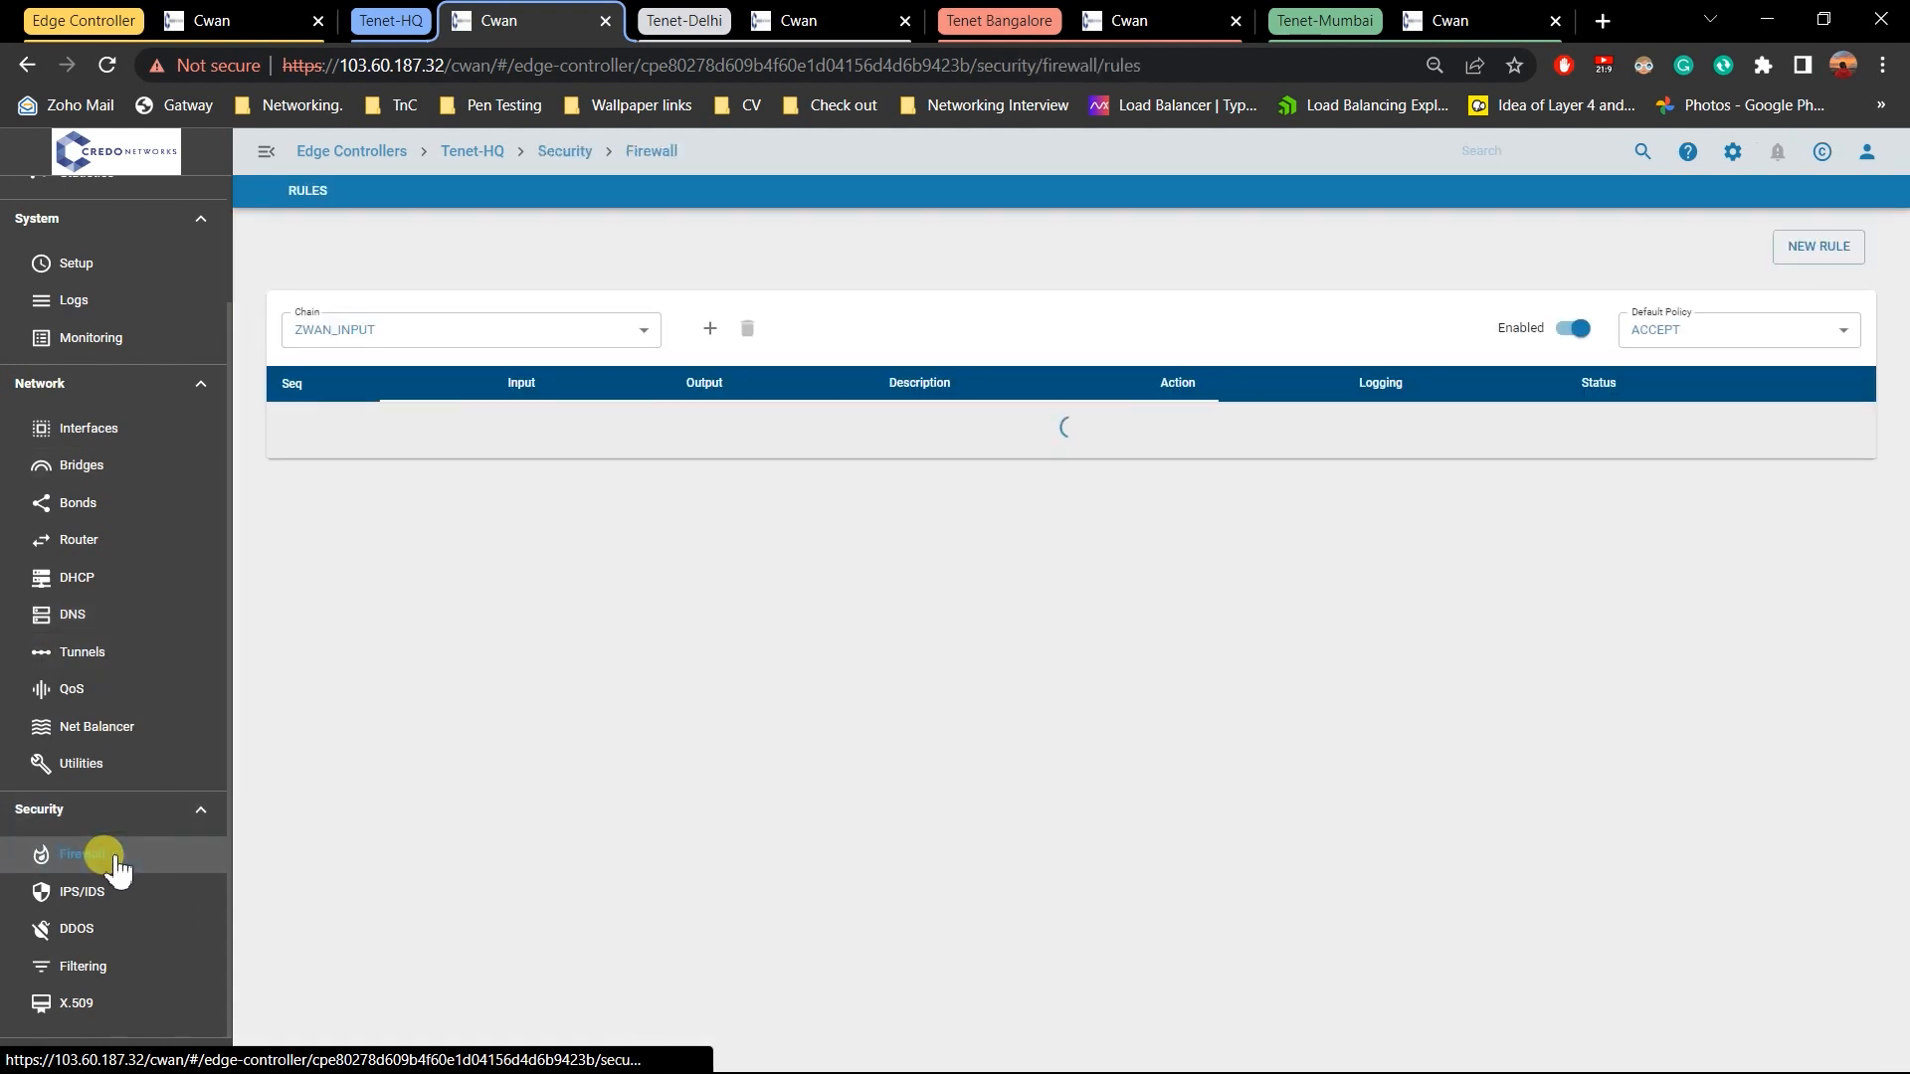
click(450, 333)
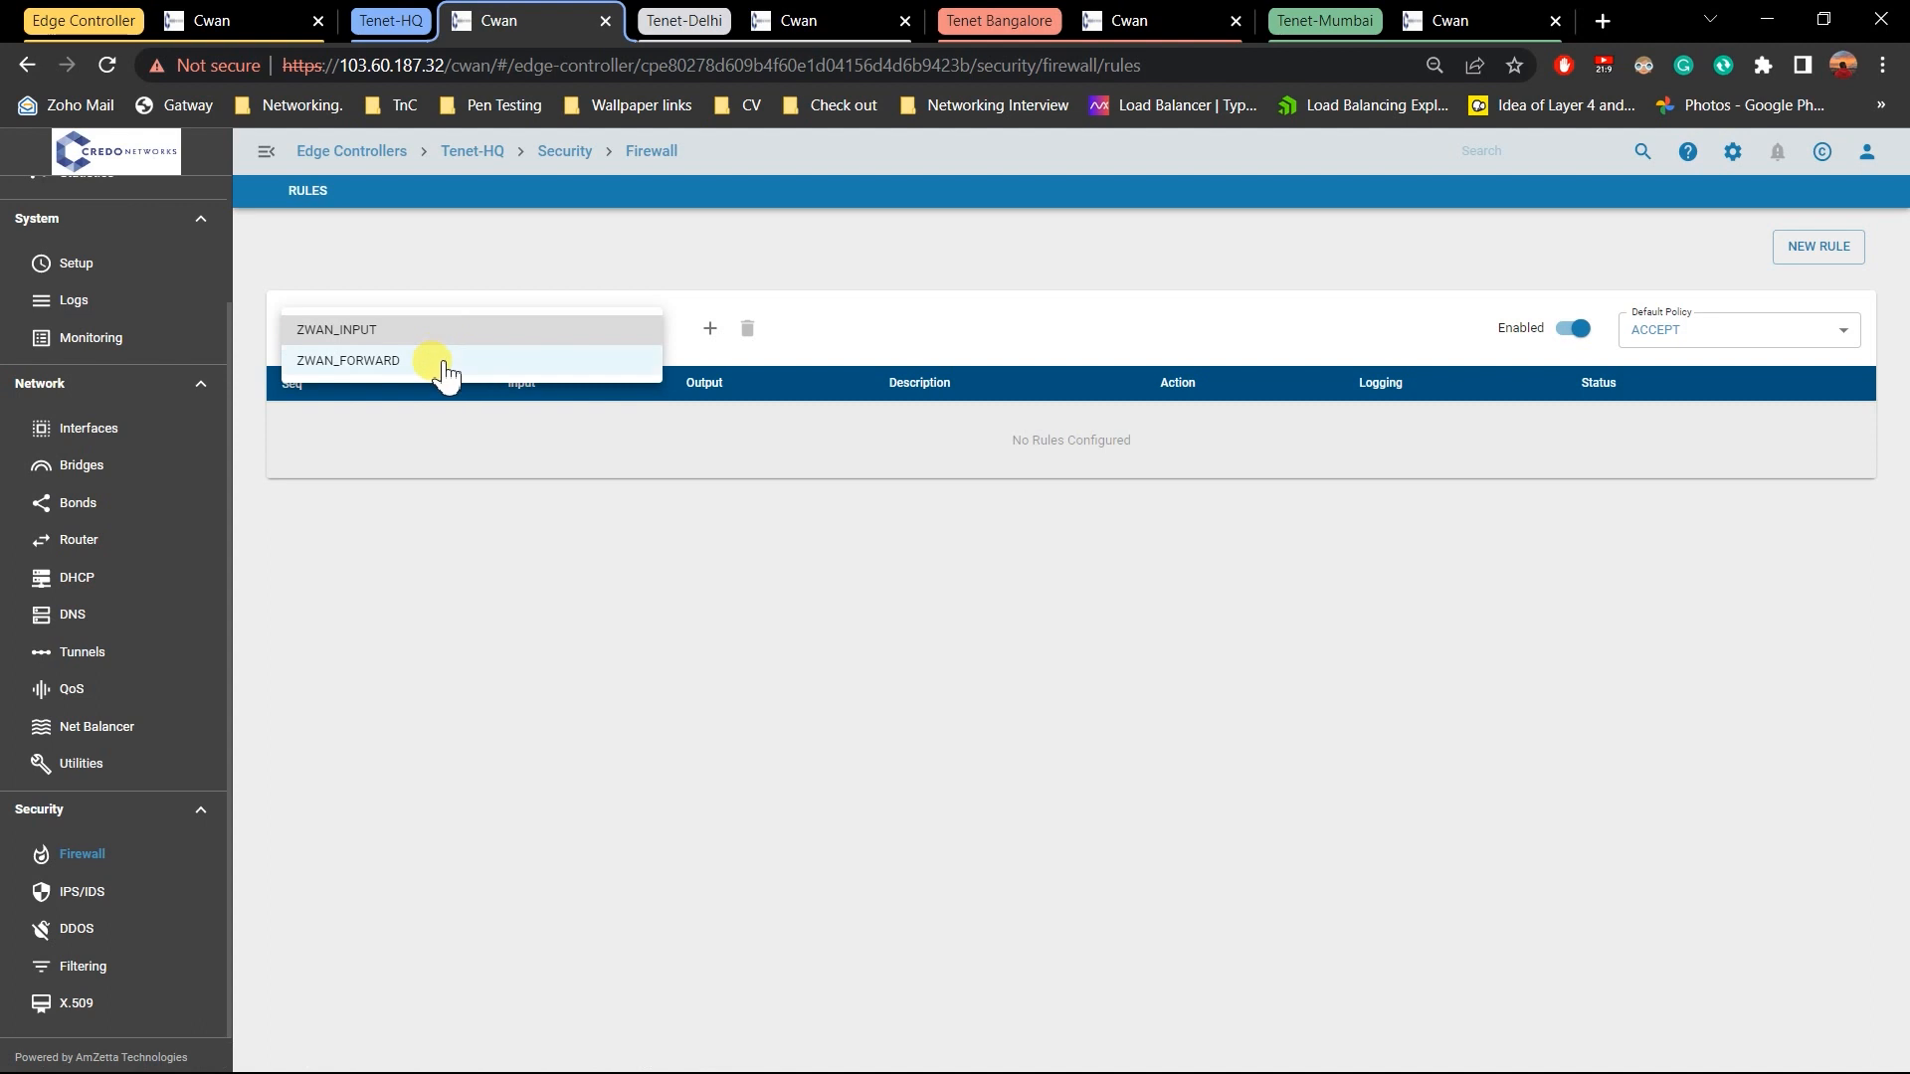
click(428, 362)
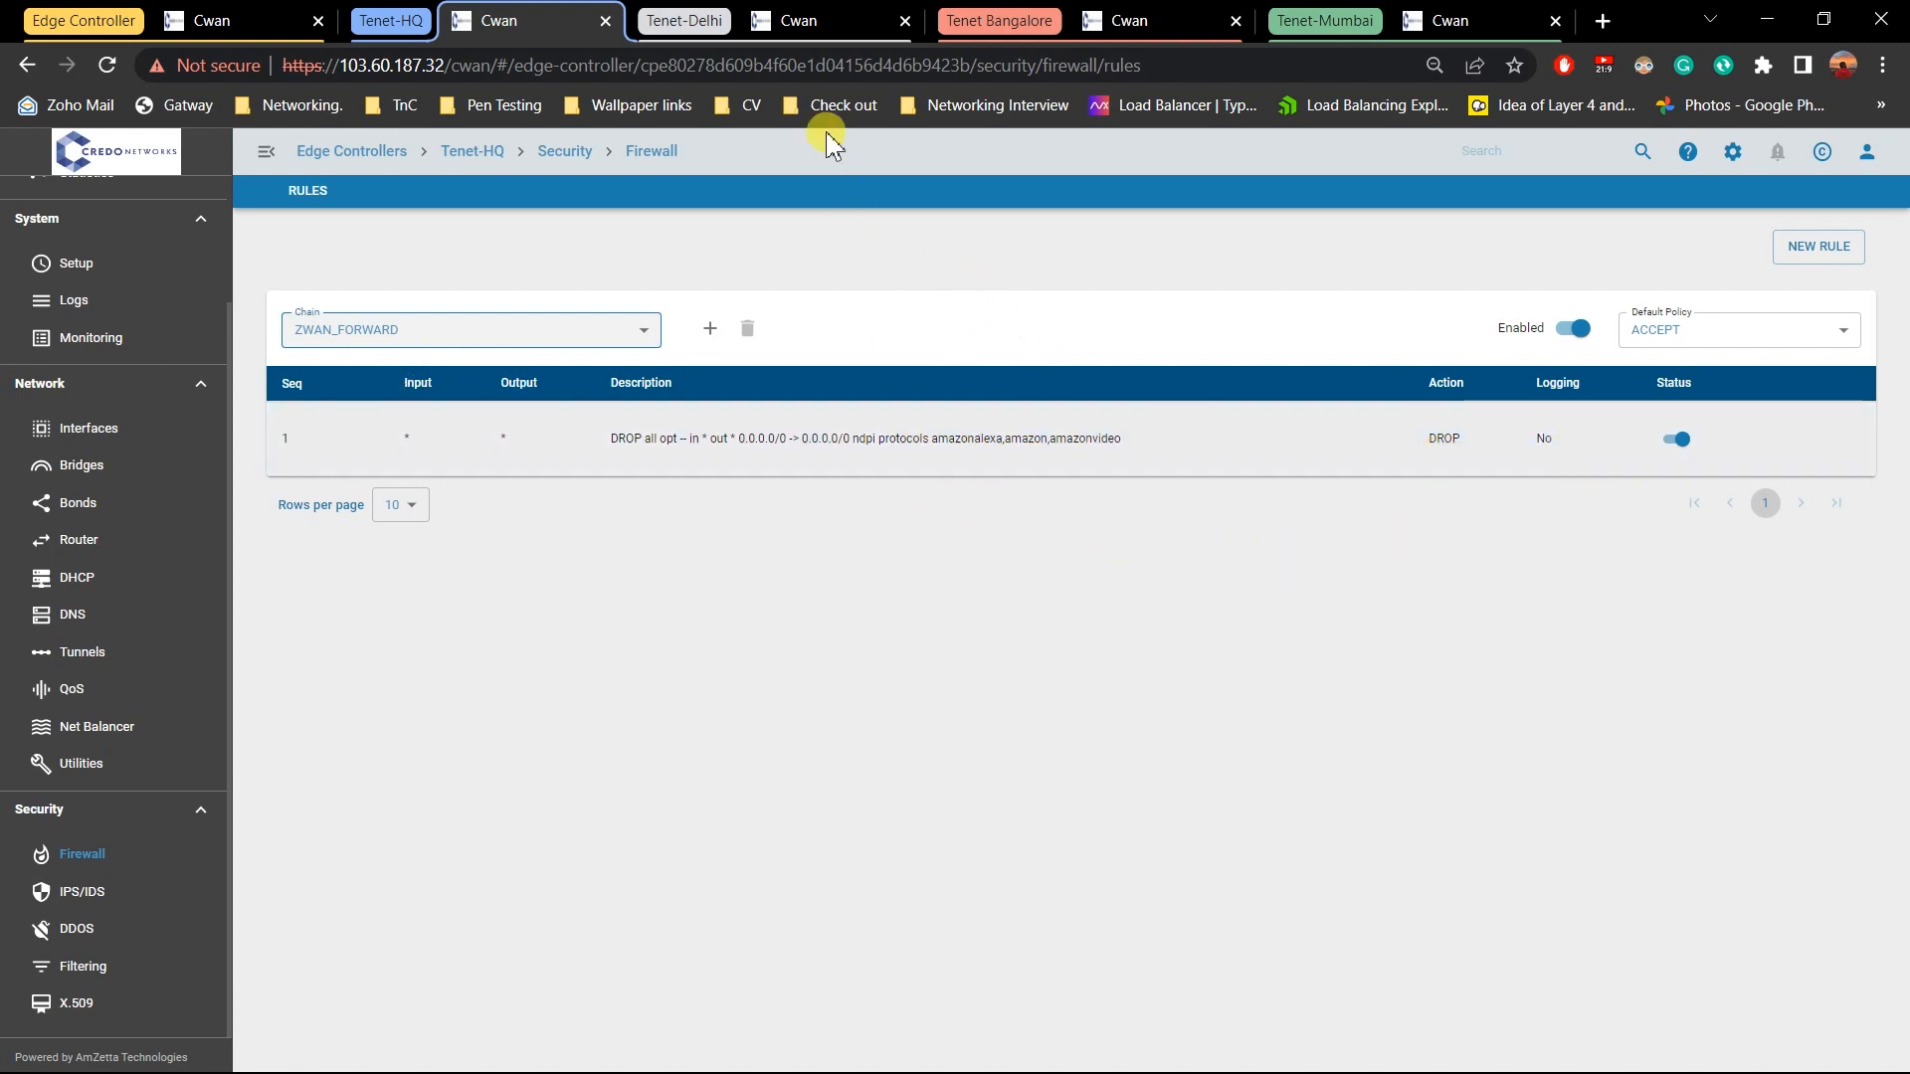
Display the ZWAN_FORWARD firewall chain of Tenet-Delhi and compare its rules with those of Tenet-HQ
click(823, 16)
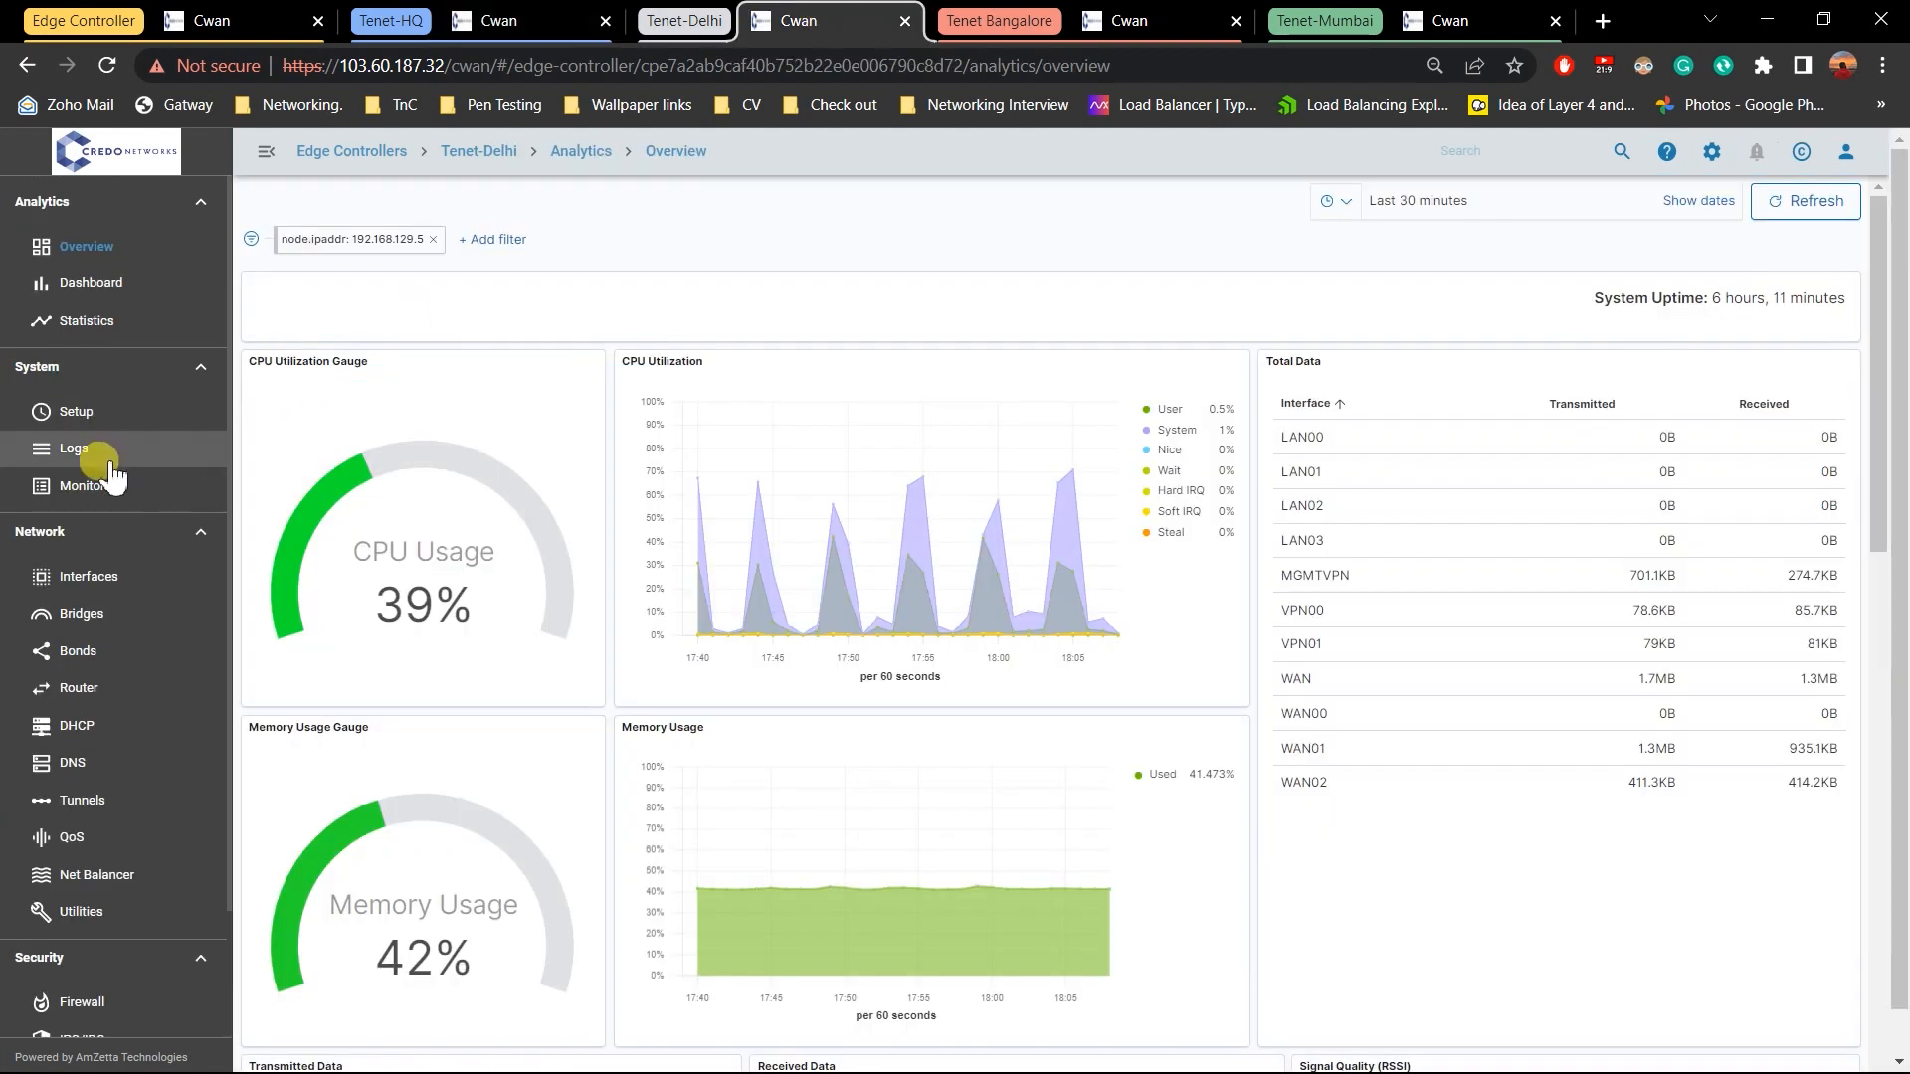
scroll(86, 901, down, 2)
click(82, 875)
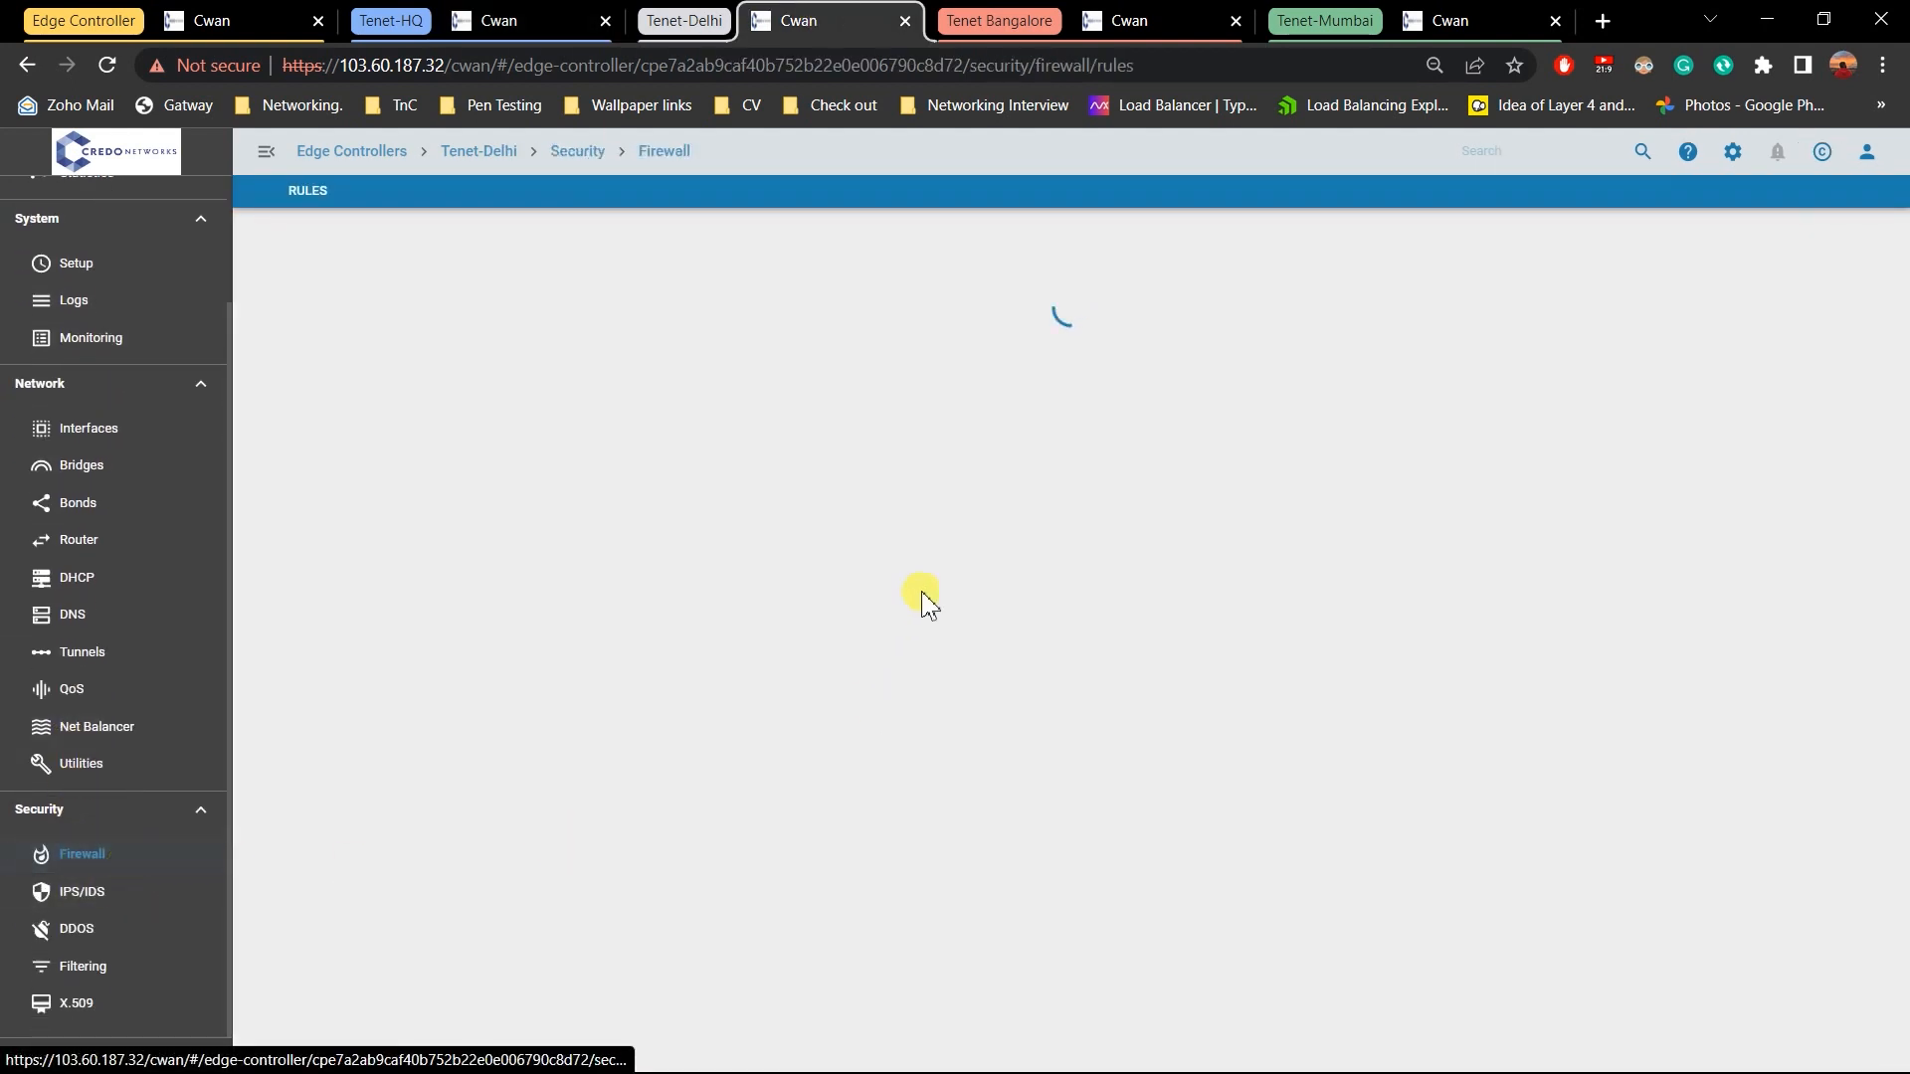
click(563, 338)
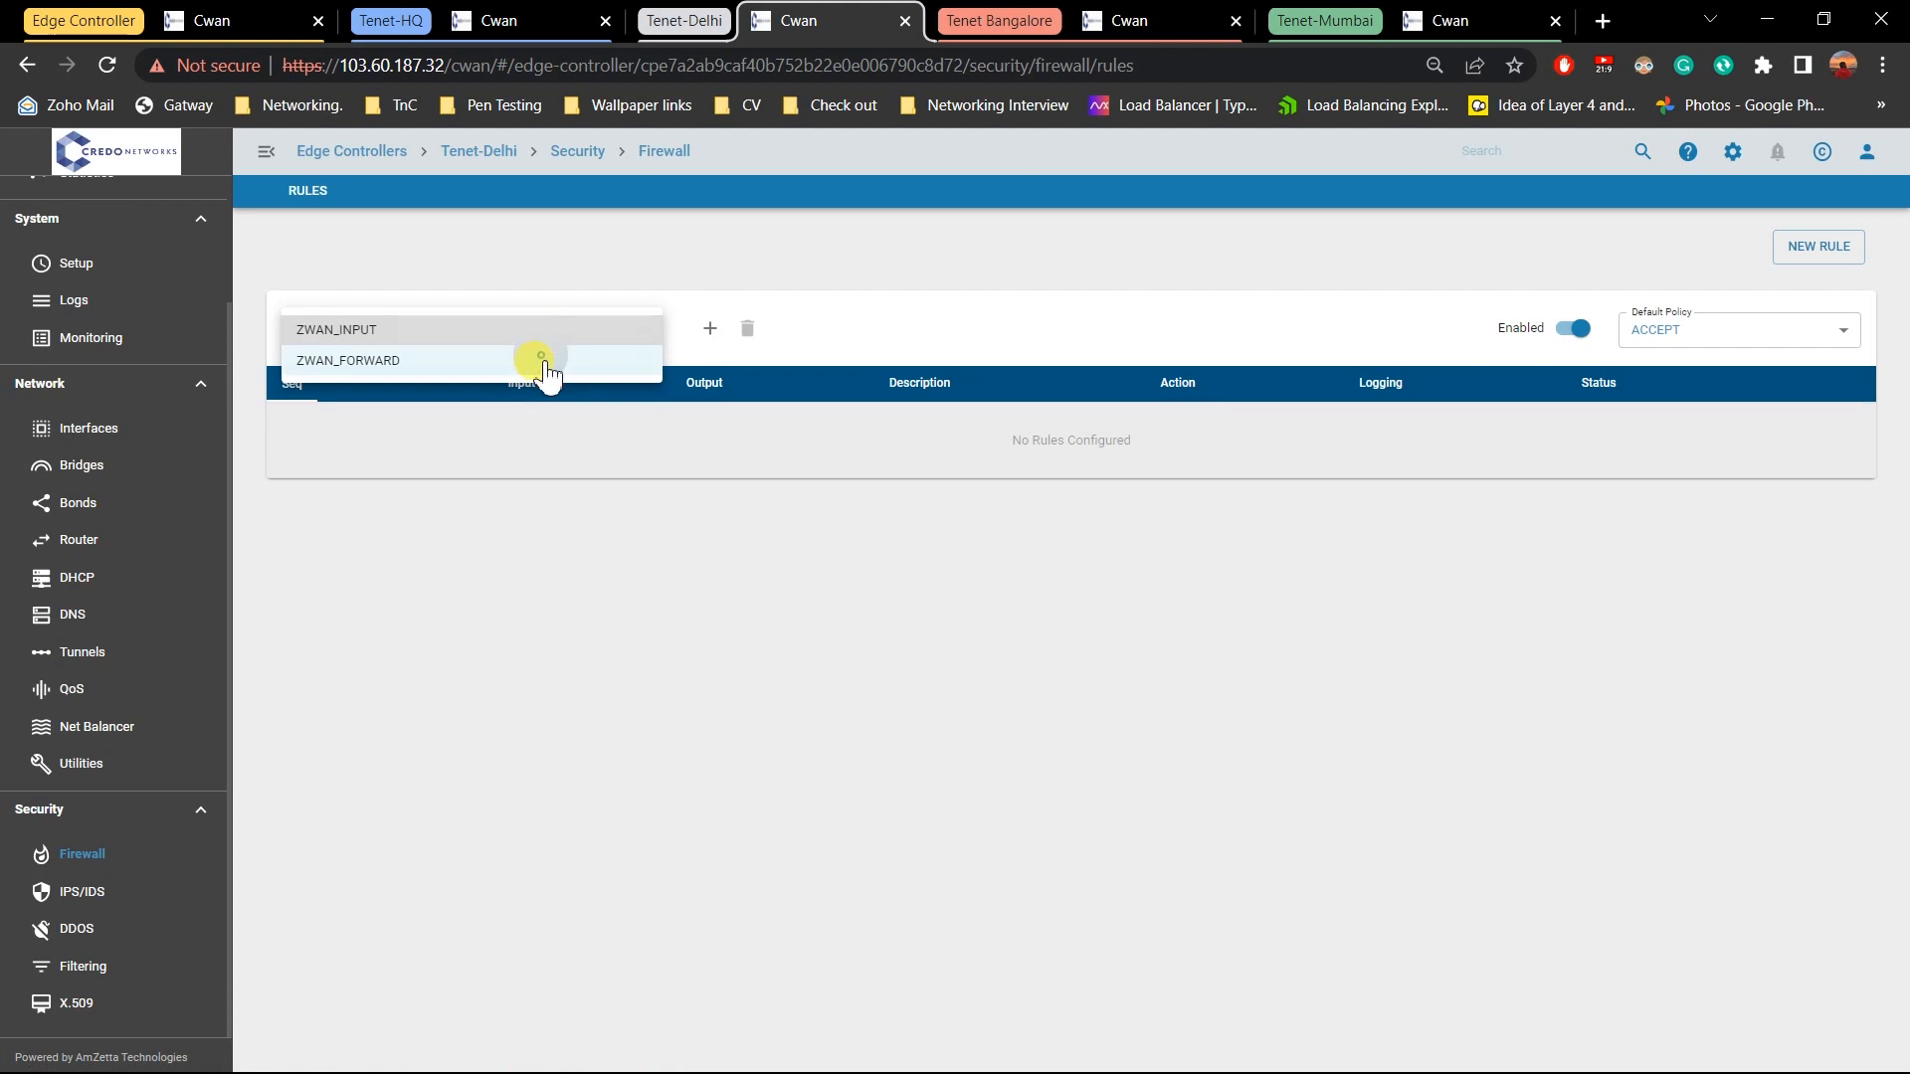
click(546, 364)
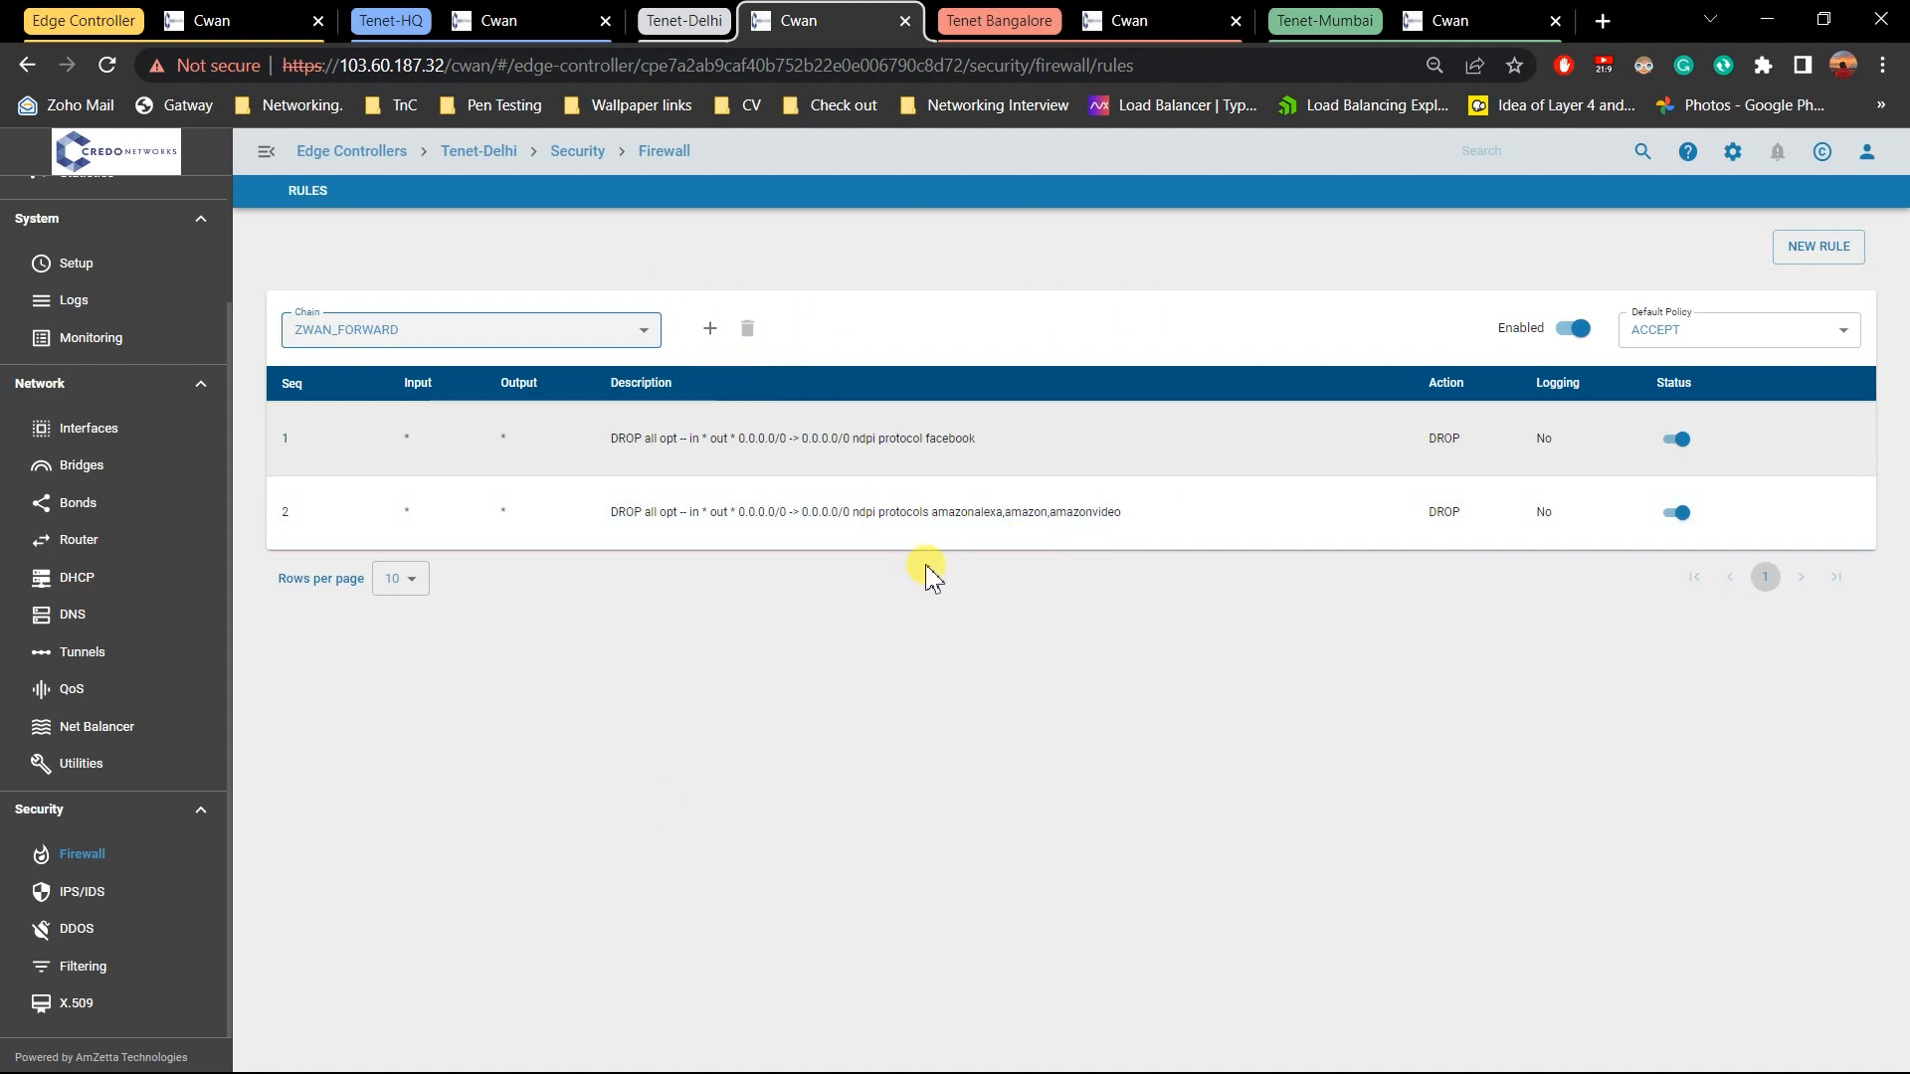
click(482, 21)
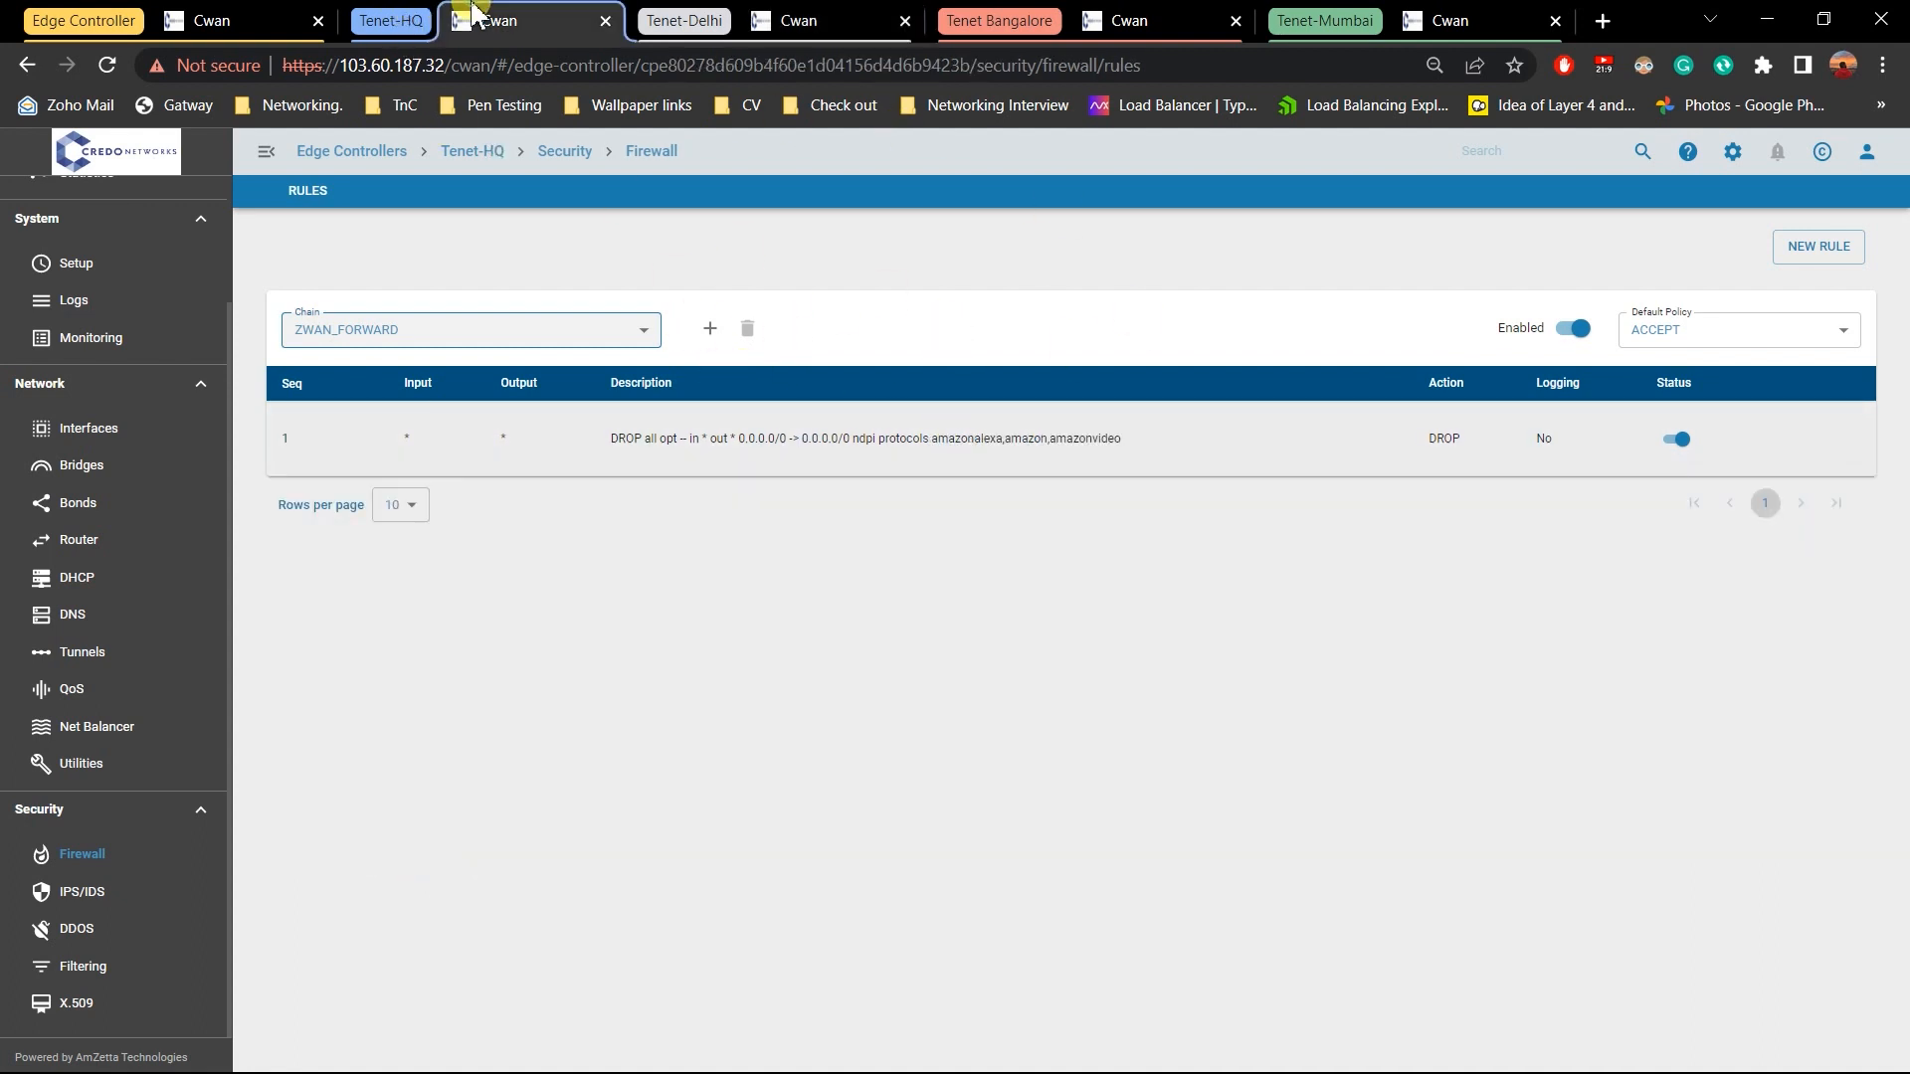
Add the Facebook Blocker action back to the Application Blocker policy and update the policy
click(237, 22)
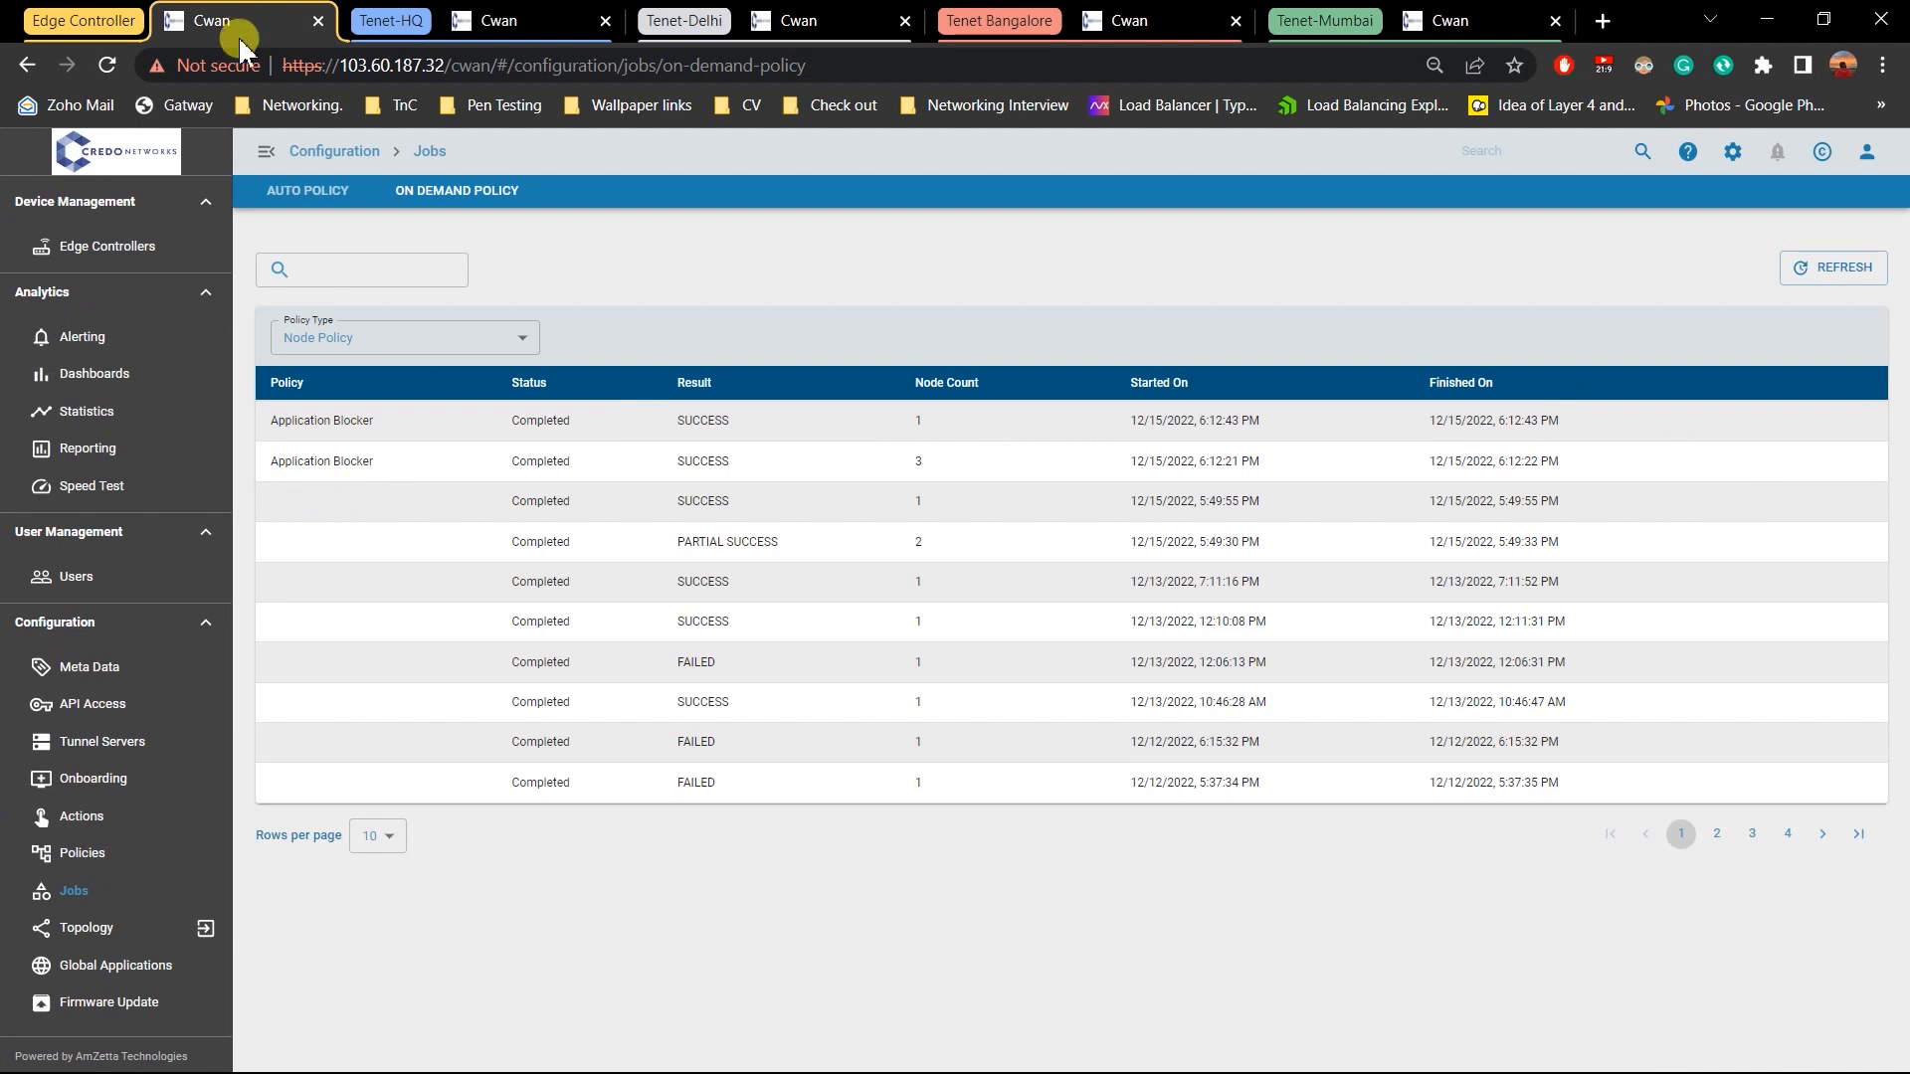
click(110, 853)
click(114, 818)
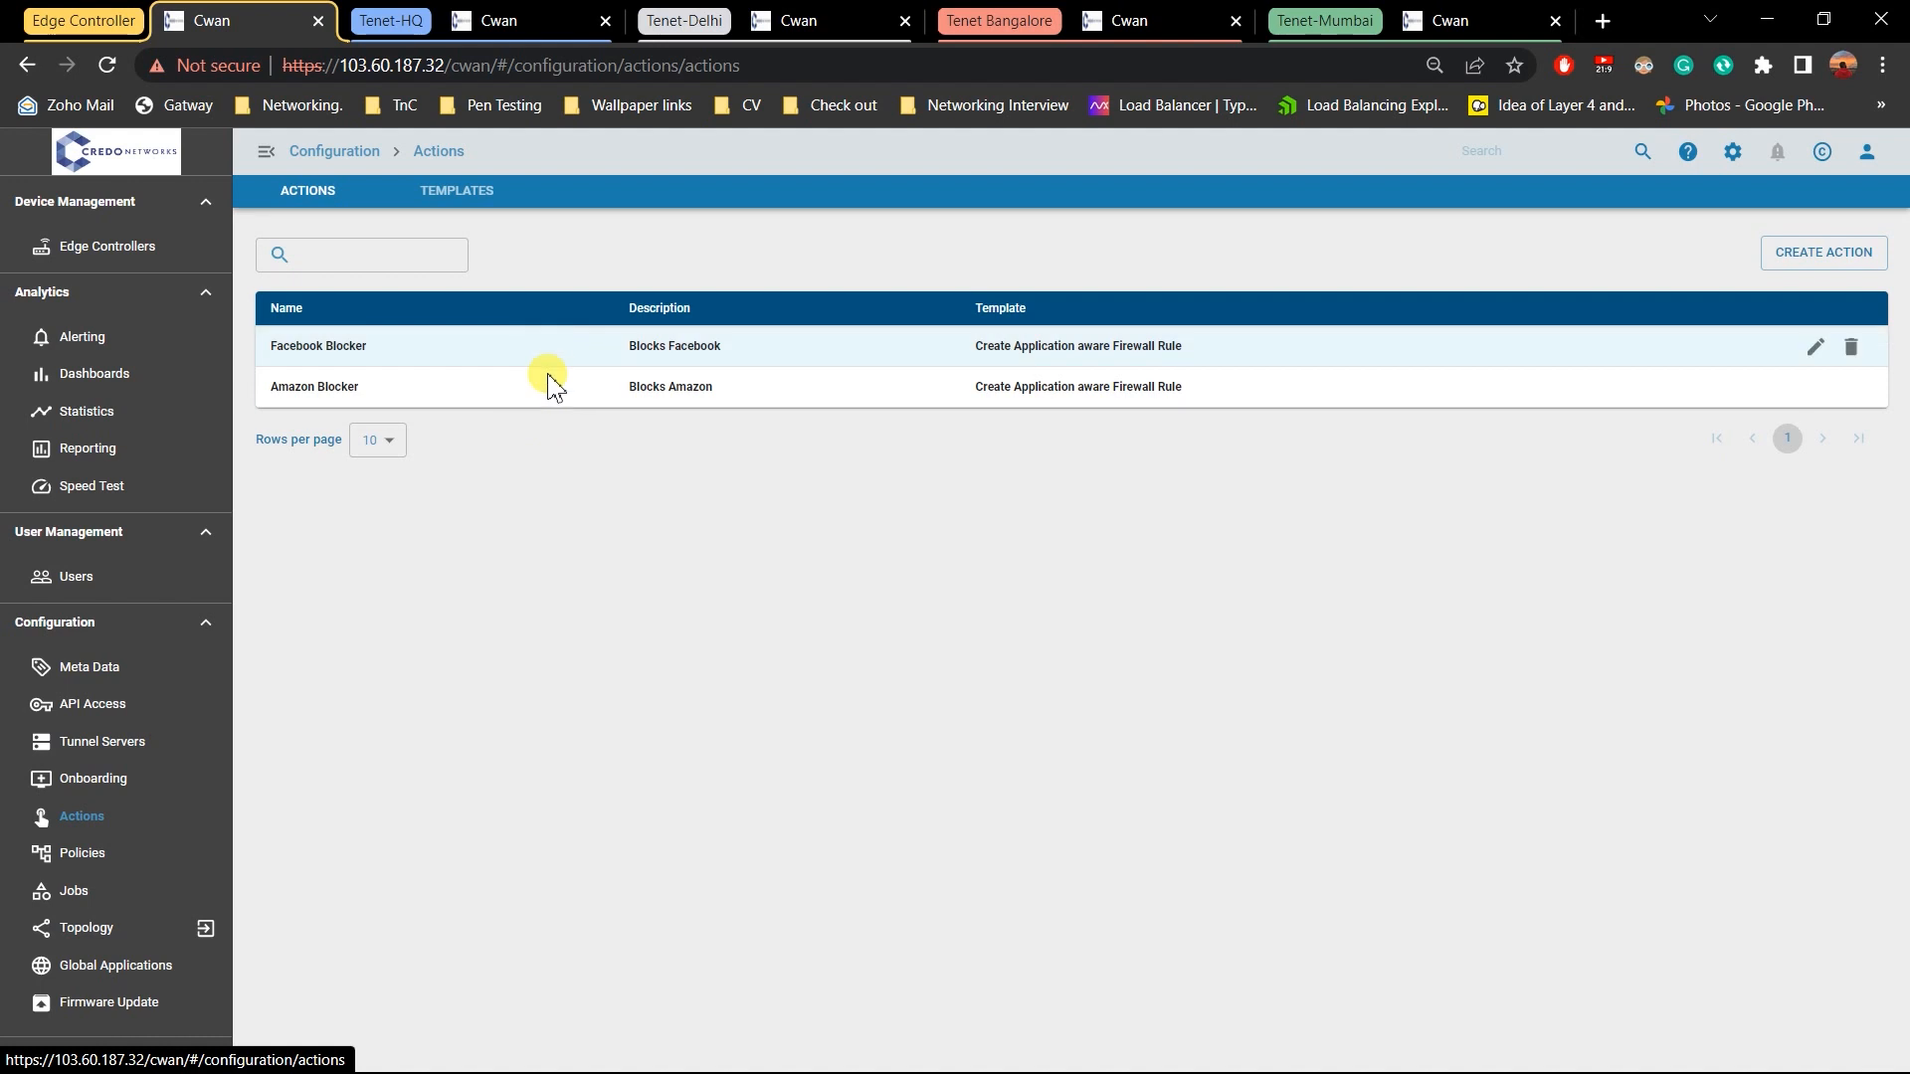
click(153, 852)
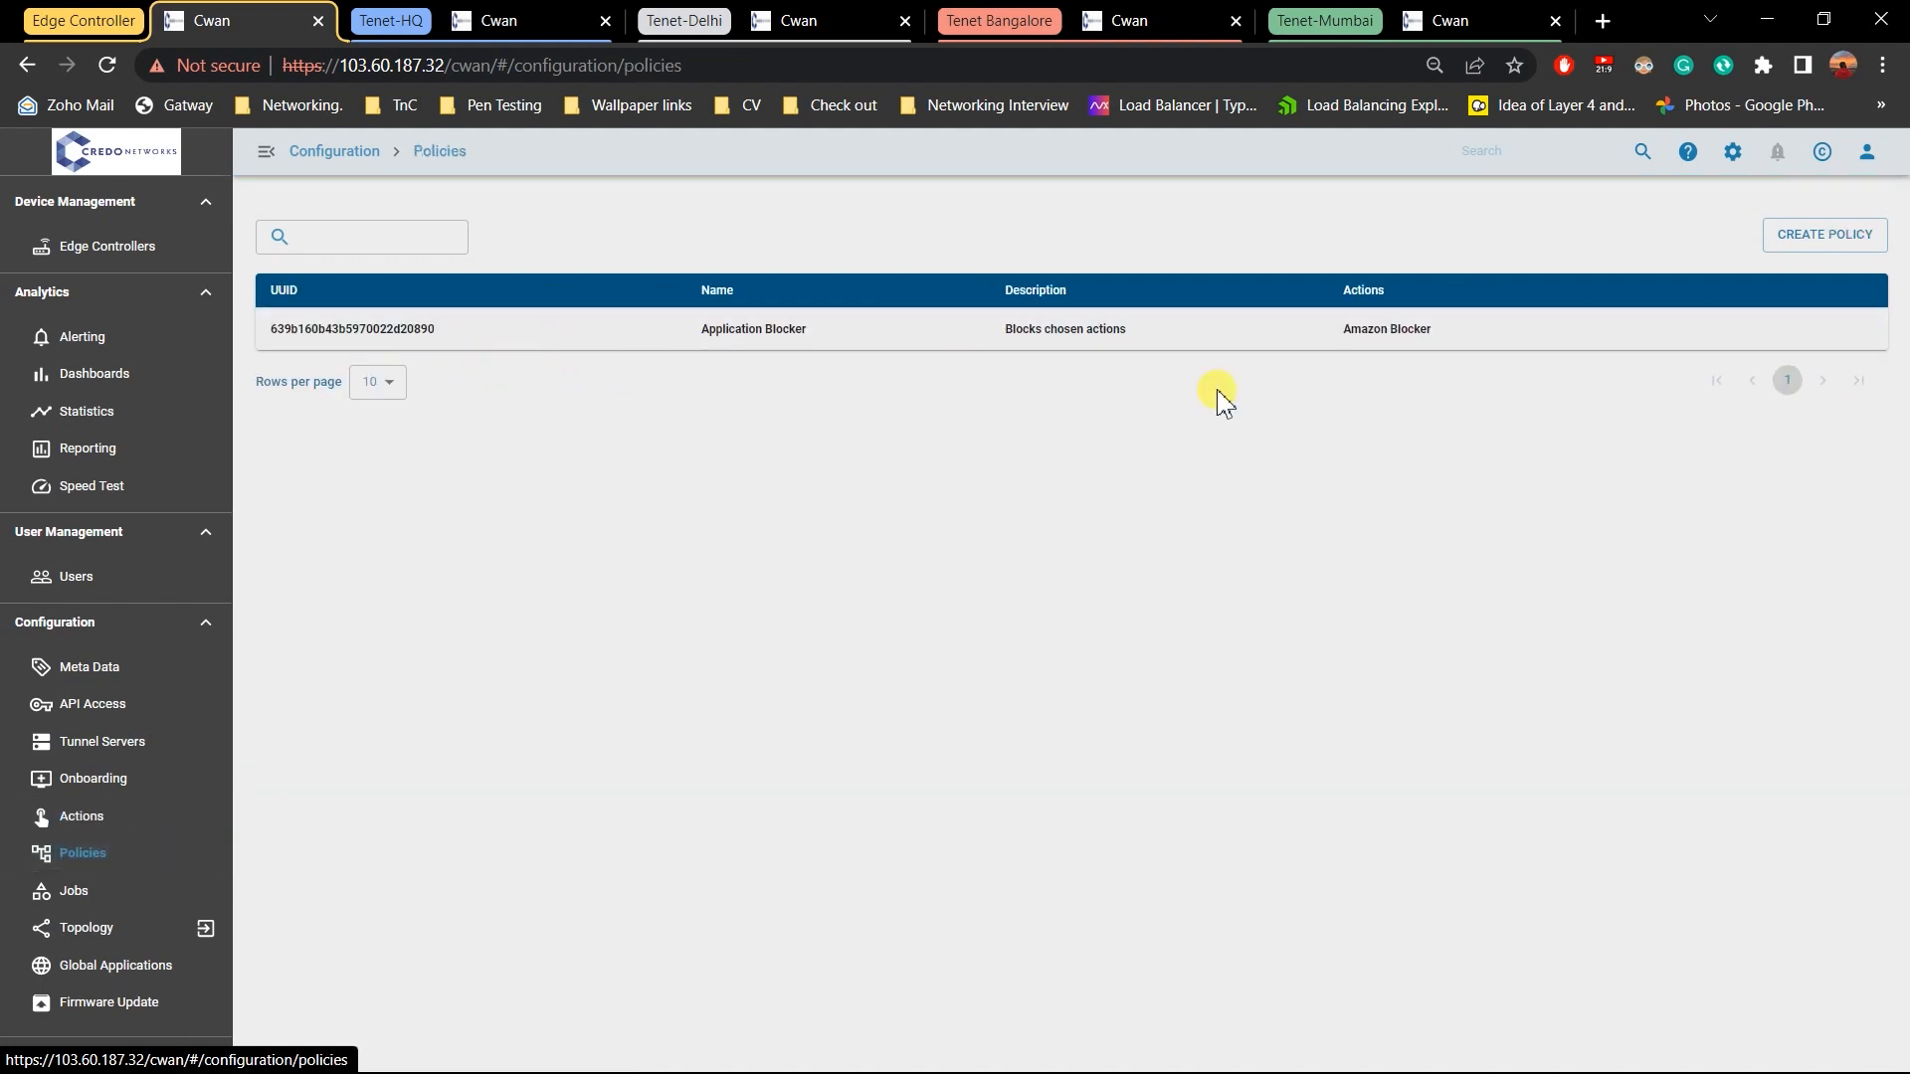
click(1816, 331)
click(902, 390)
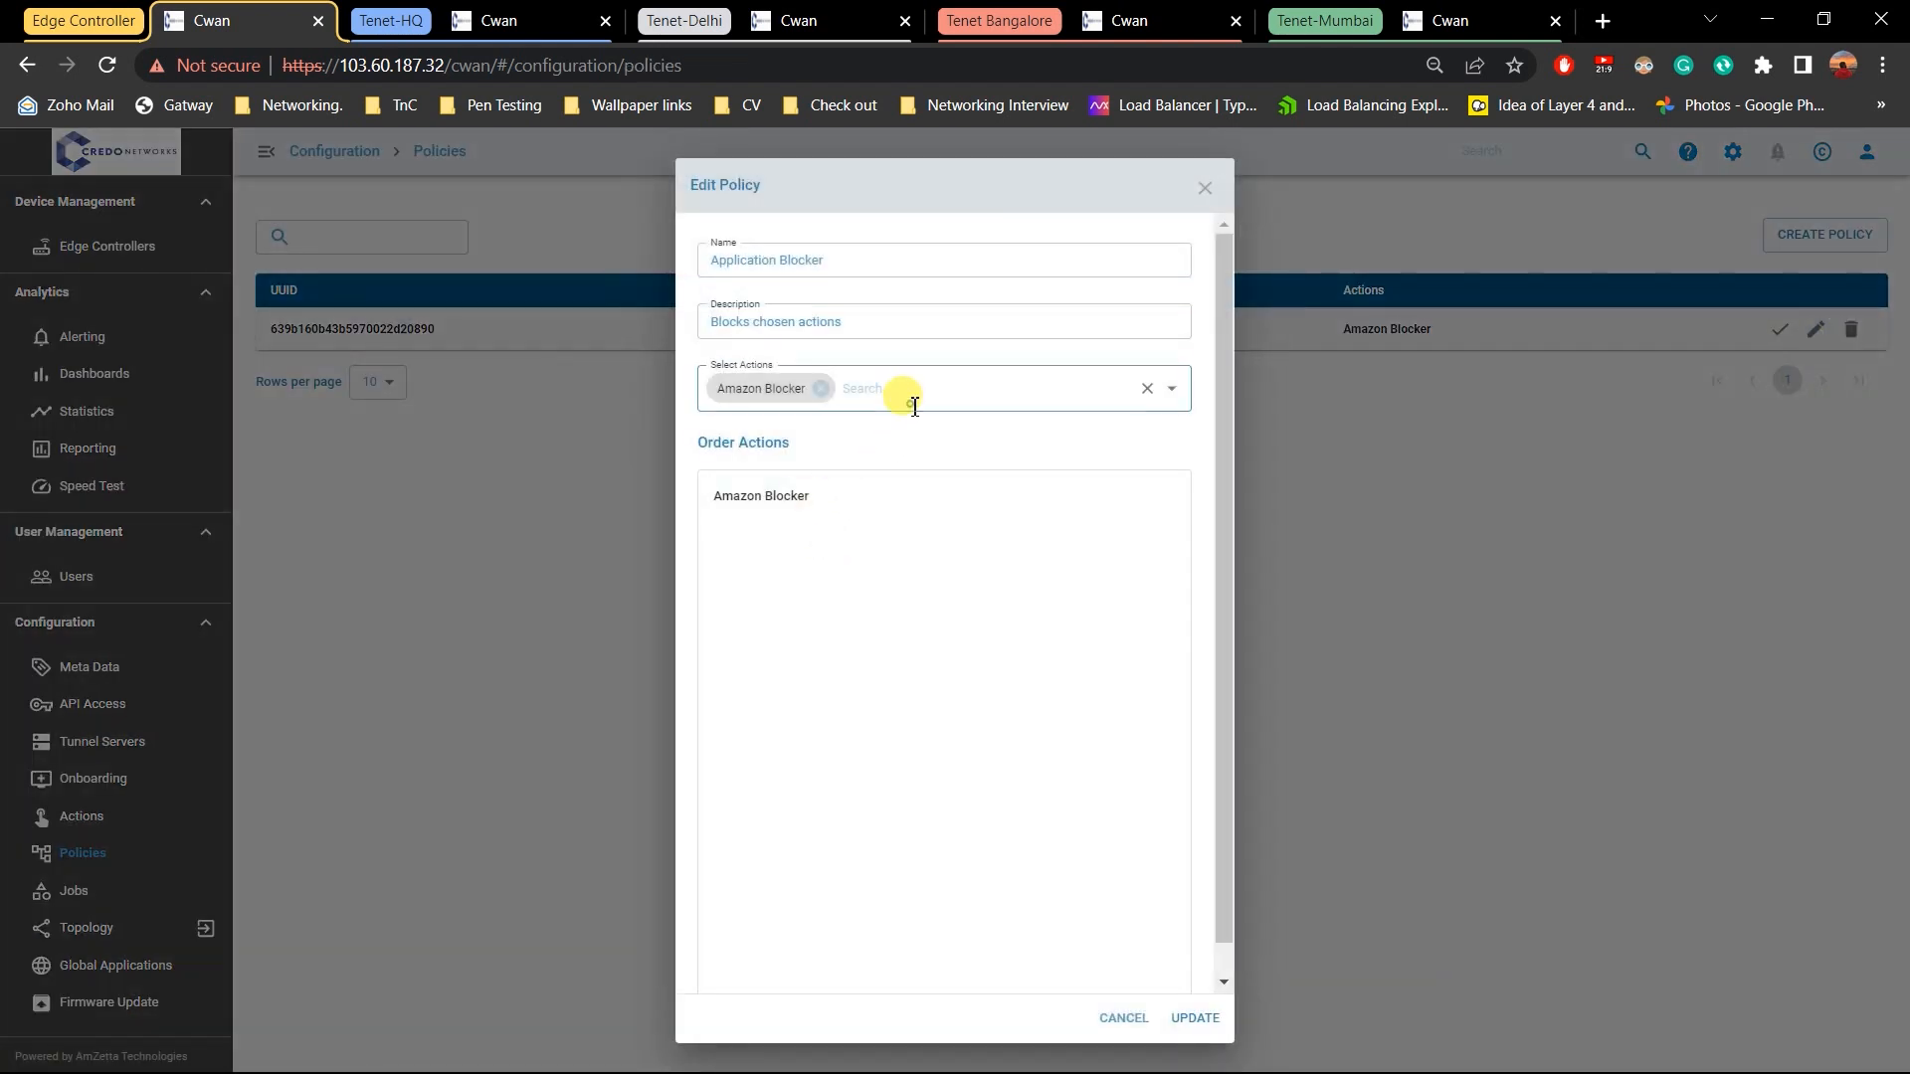
click(841, 453)
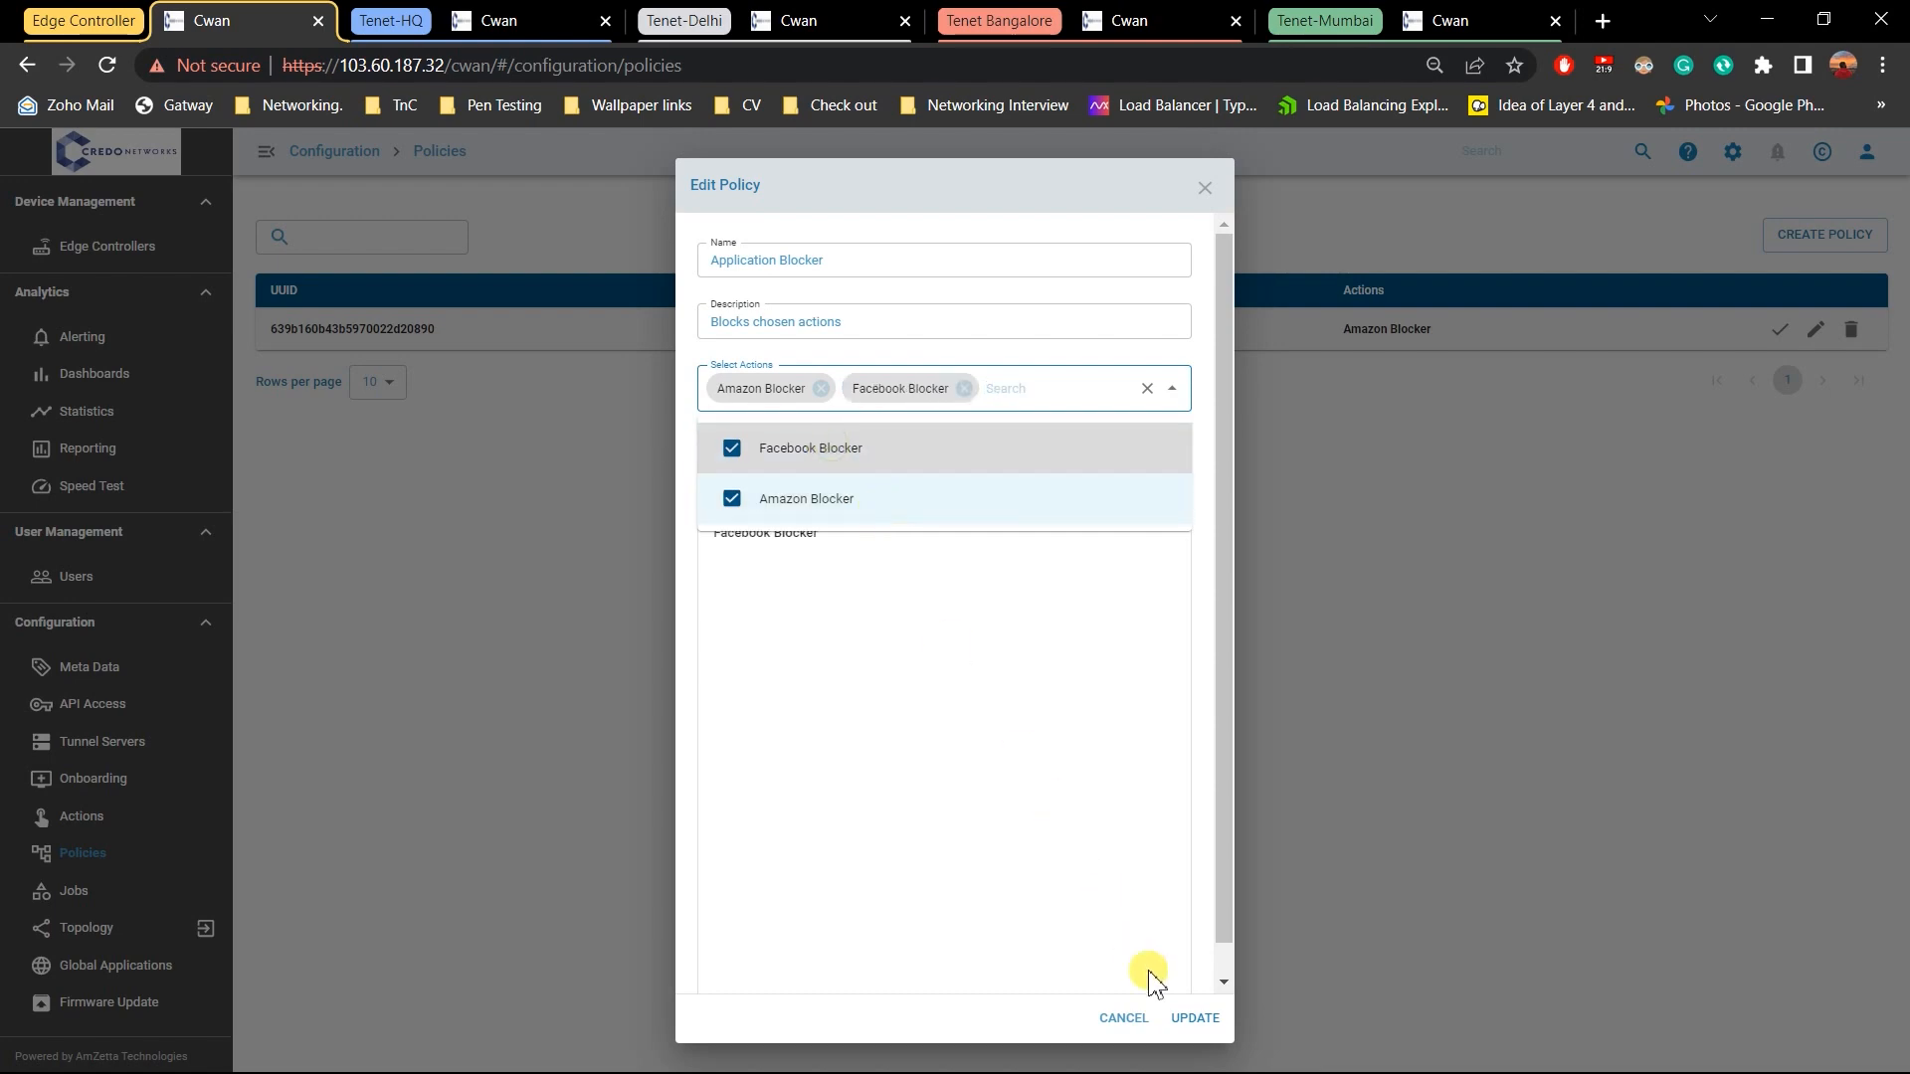
click(1196, 1028)
Display the ZWAN_FORWARD chain in the Tenet-Bangalore firewall and check its drop rules
click(1130, 18)
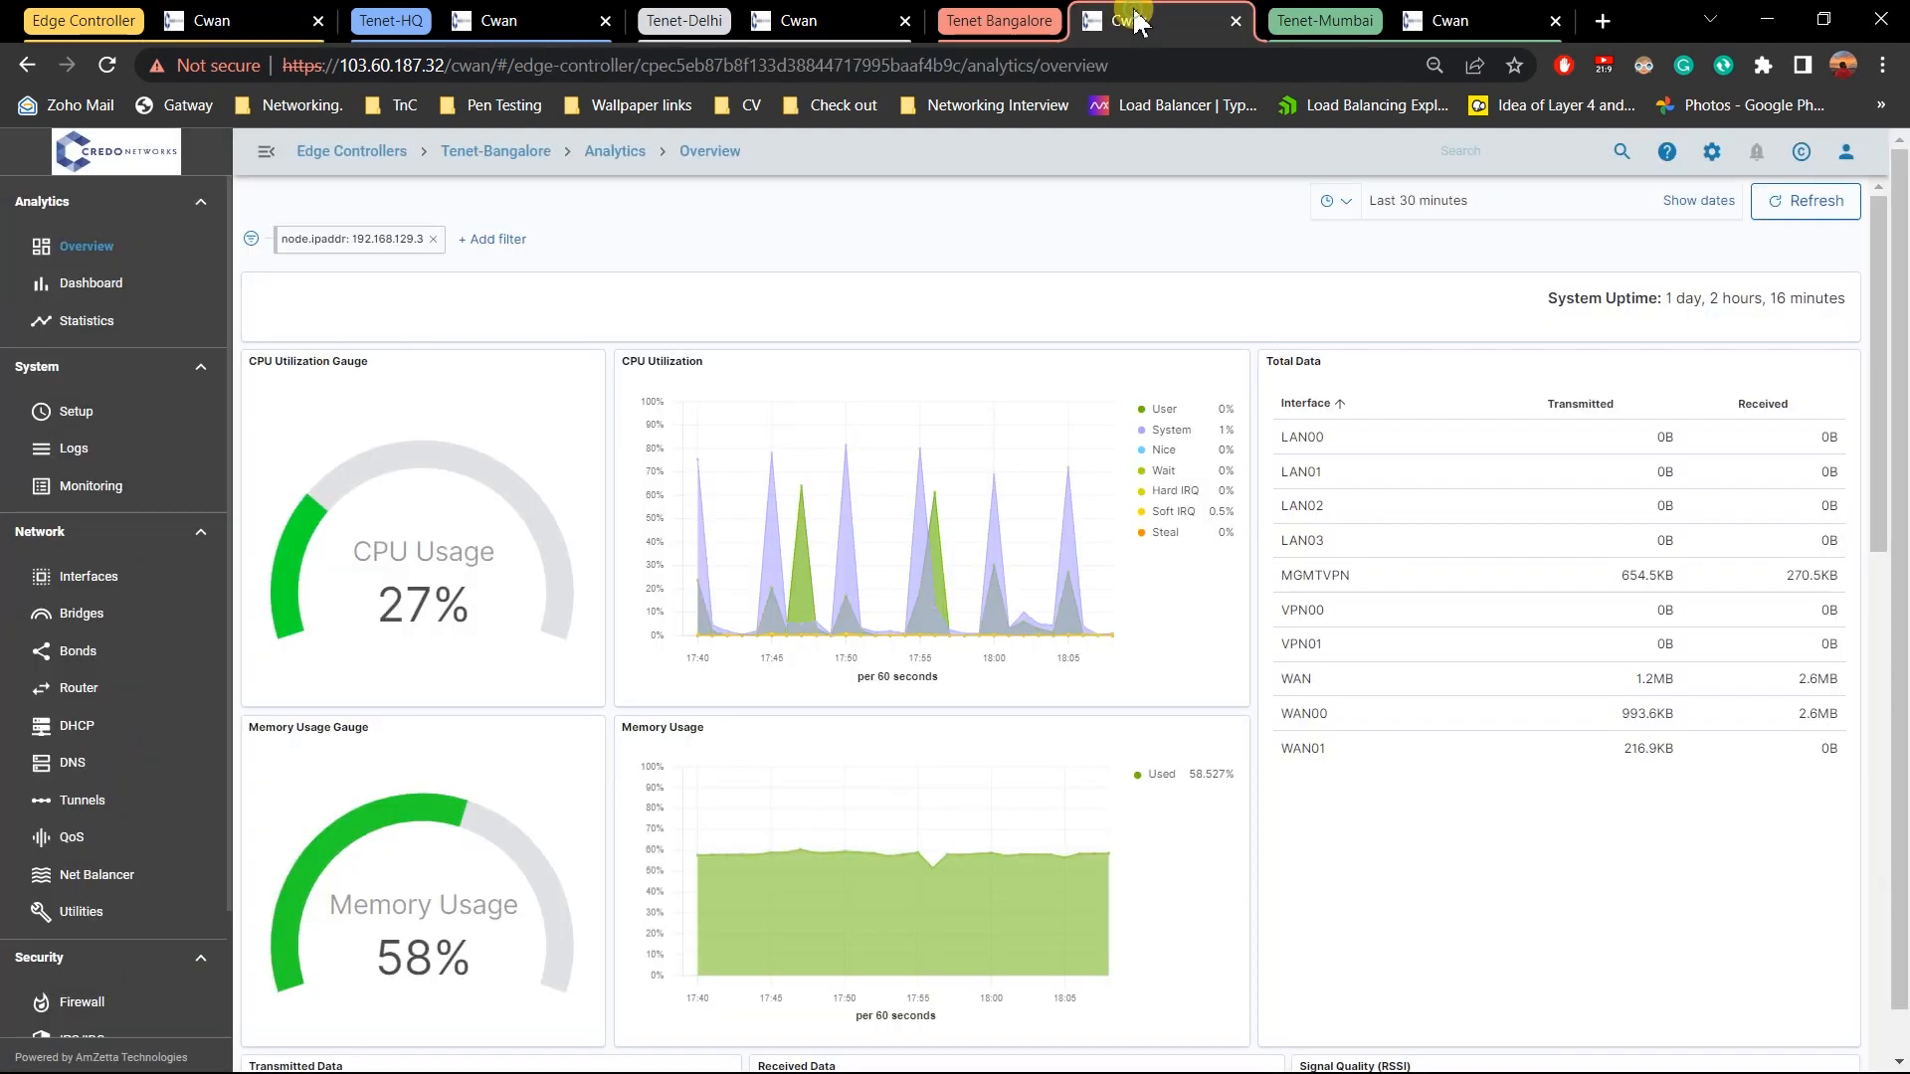
click(80, 1002)
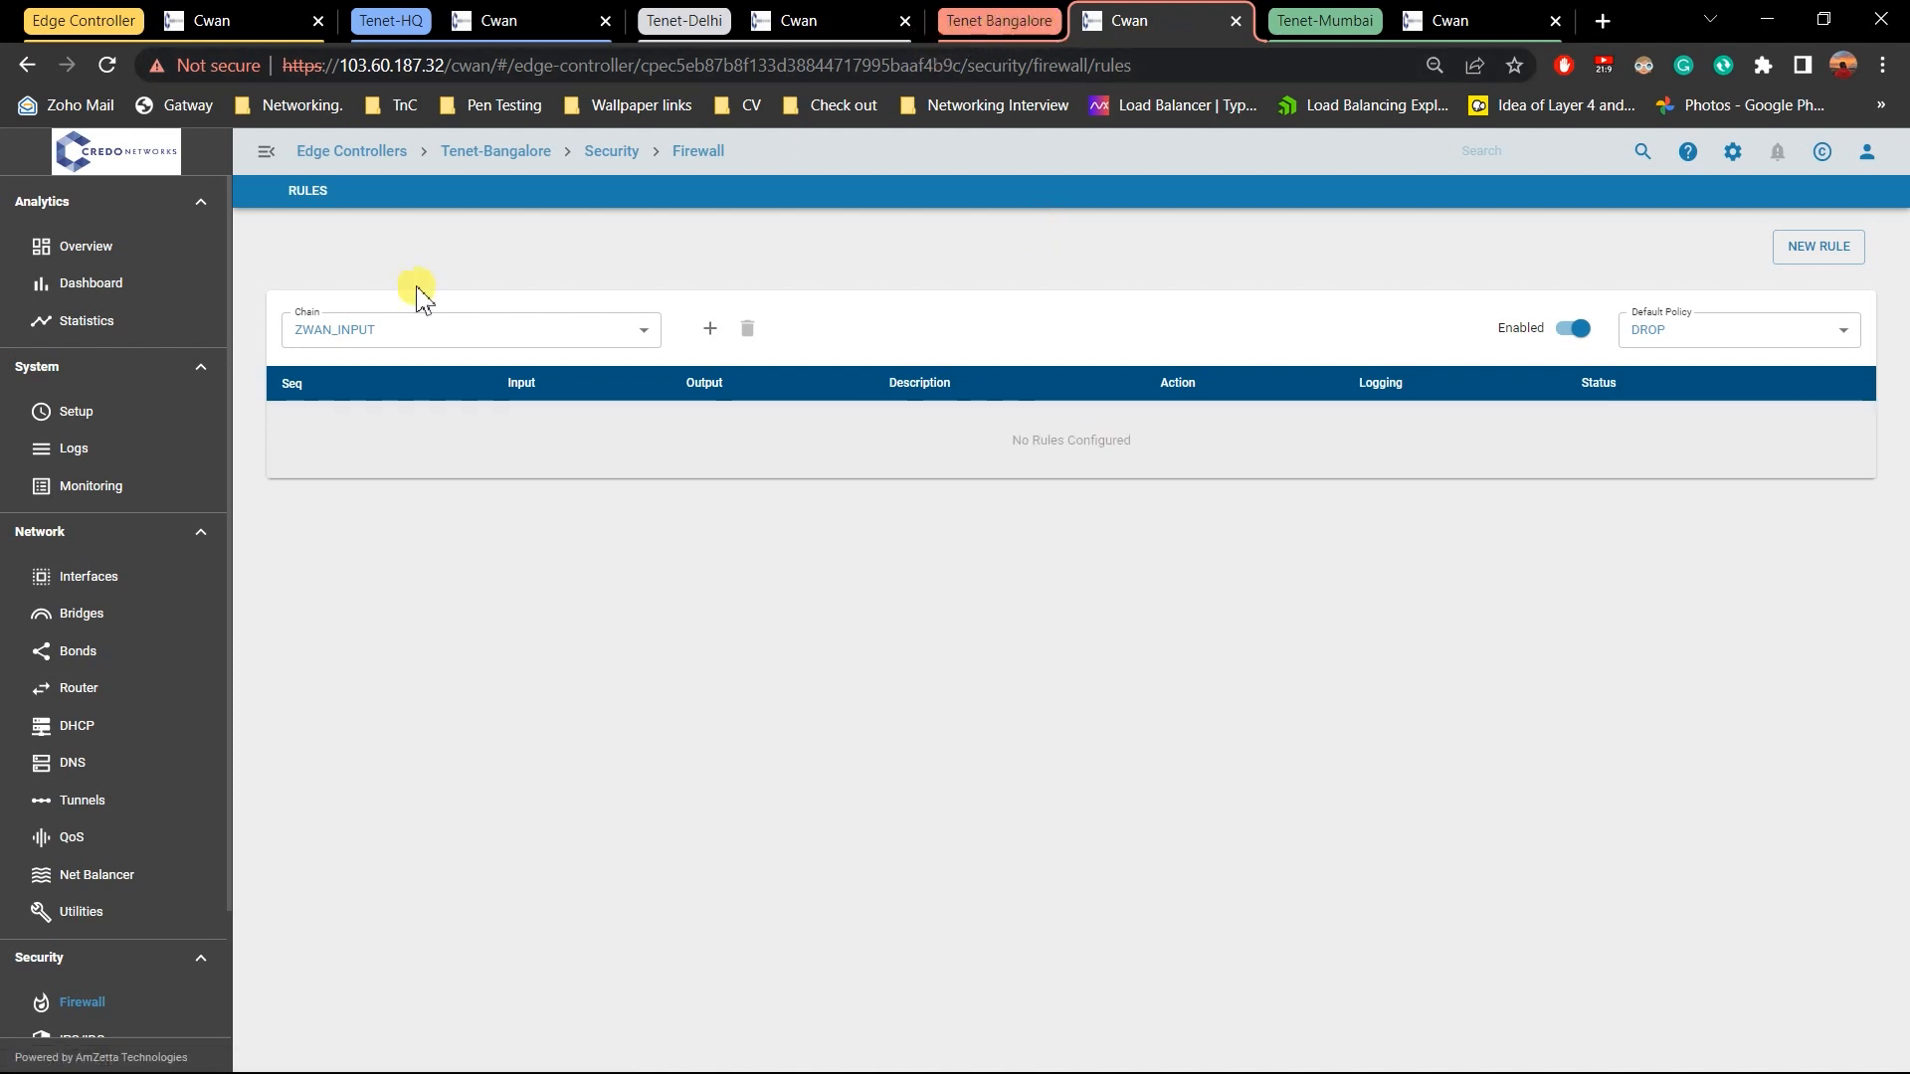
scroll(174, 619, down, 3)
click(554, 333)
click(534, 355)
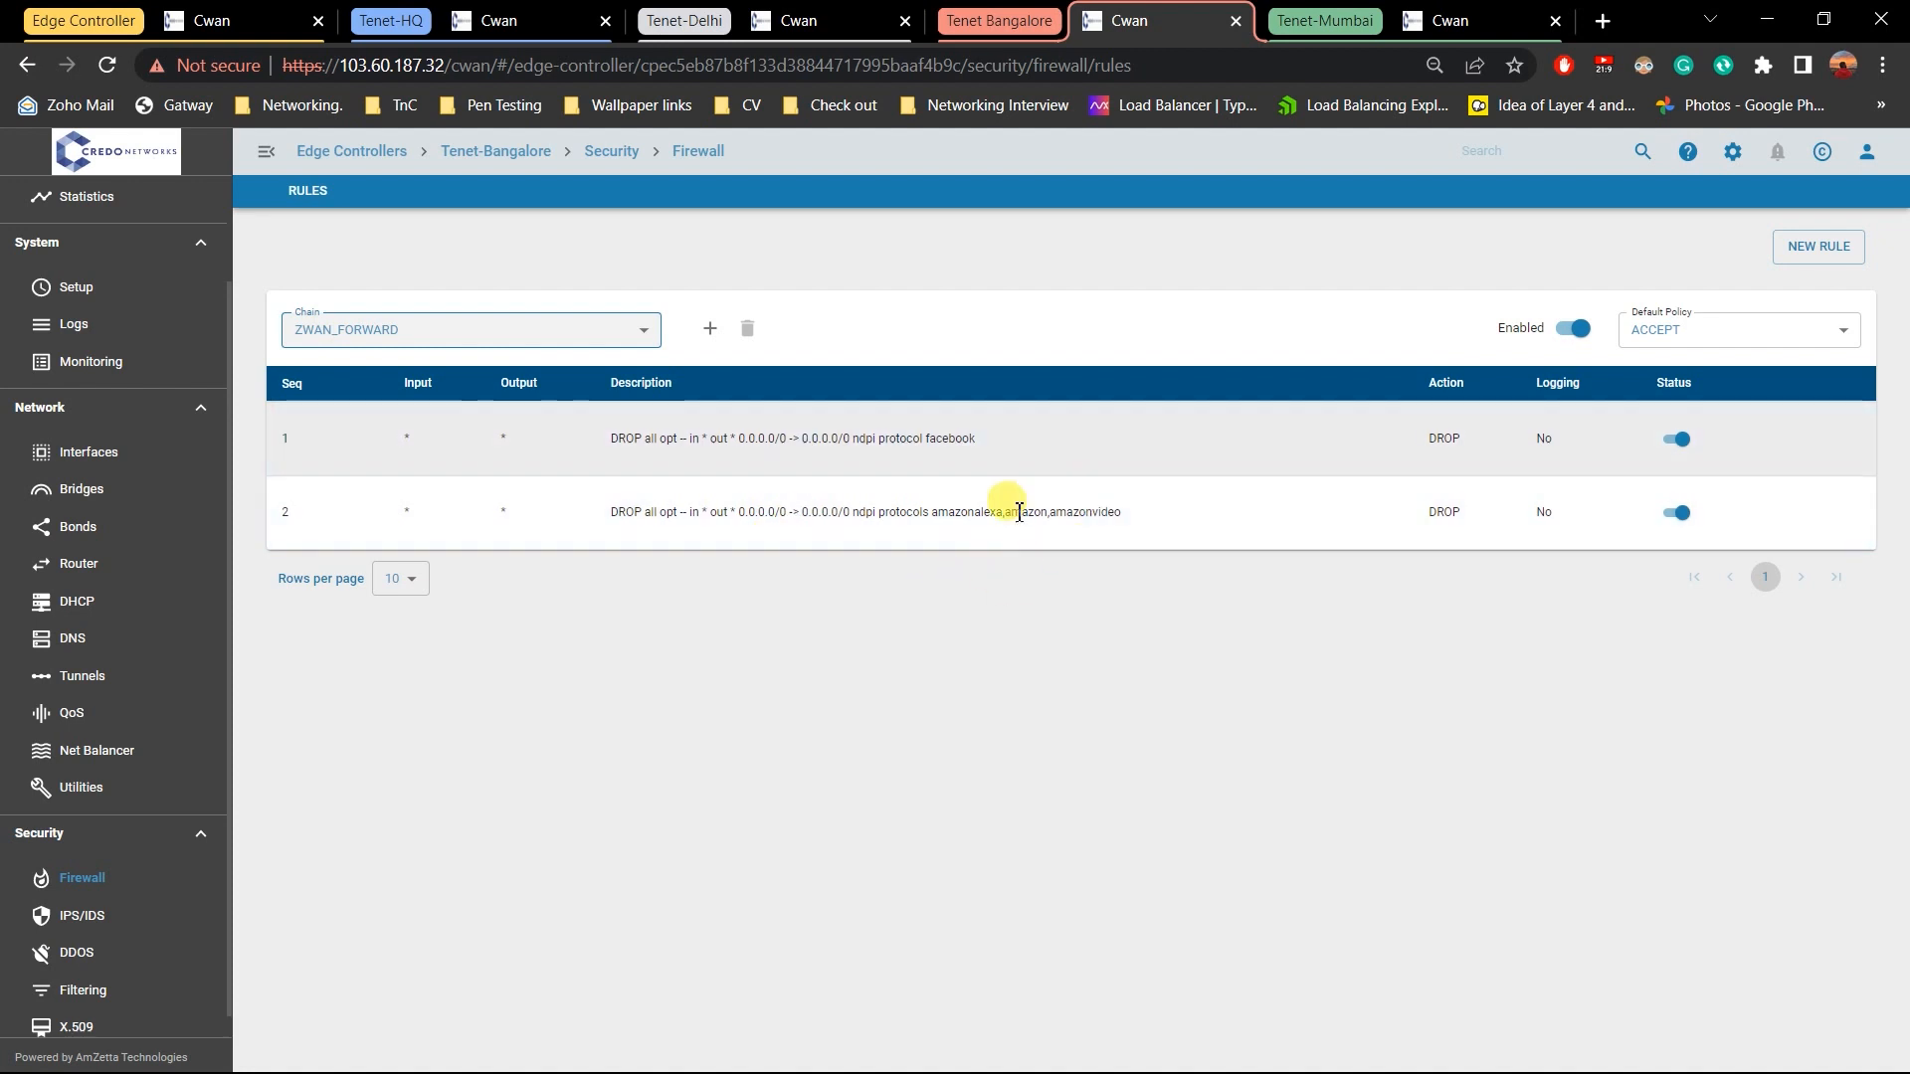
Display the ZWAN_FORWARD chain in the Tenet-Mumbai firewall and check its drop rules
click(1447, 19)
scroll(86, 804, down, 2)
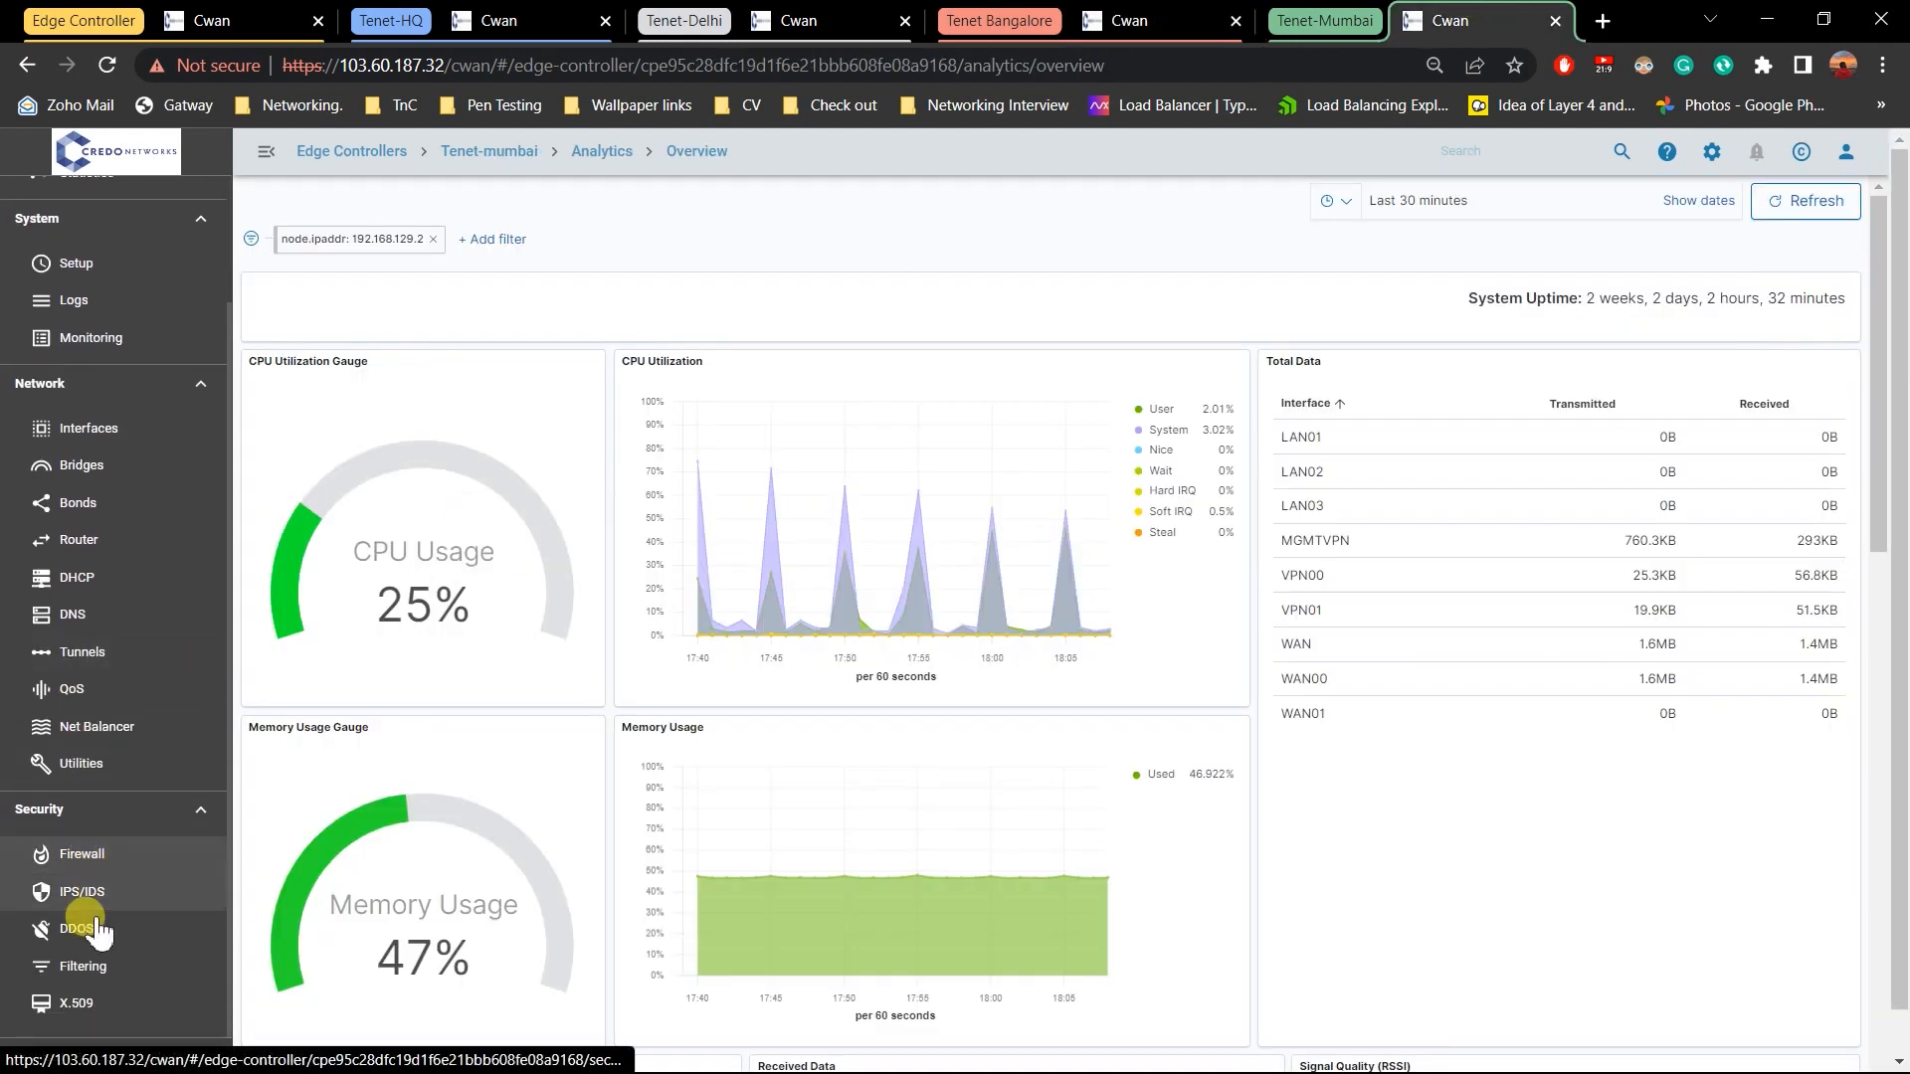
click(99, 853)
click(512, 332)
click(507, 332)
click(507, 336)
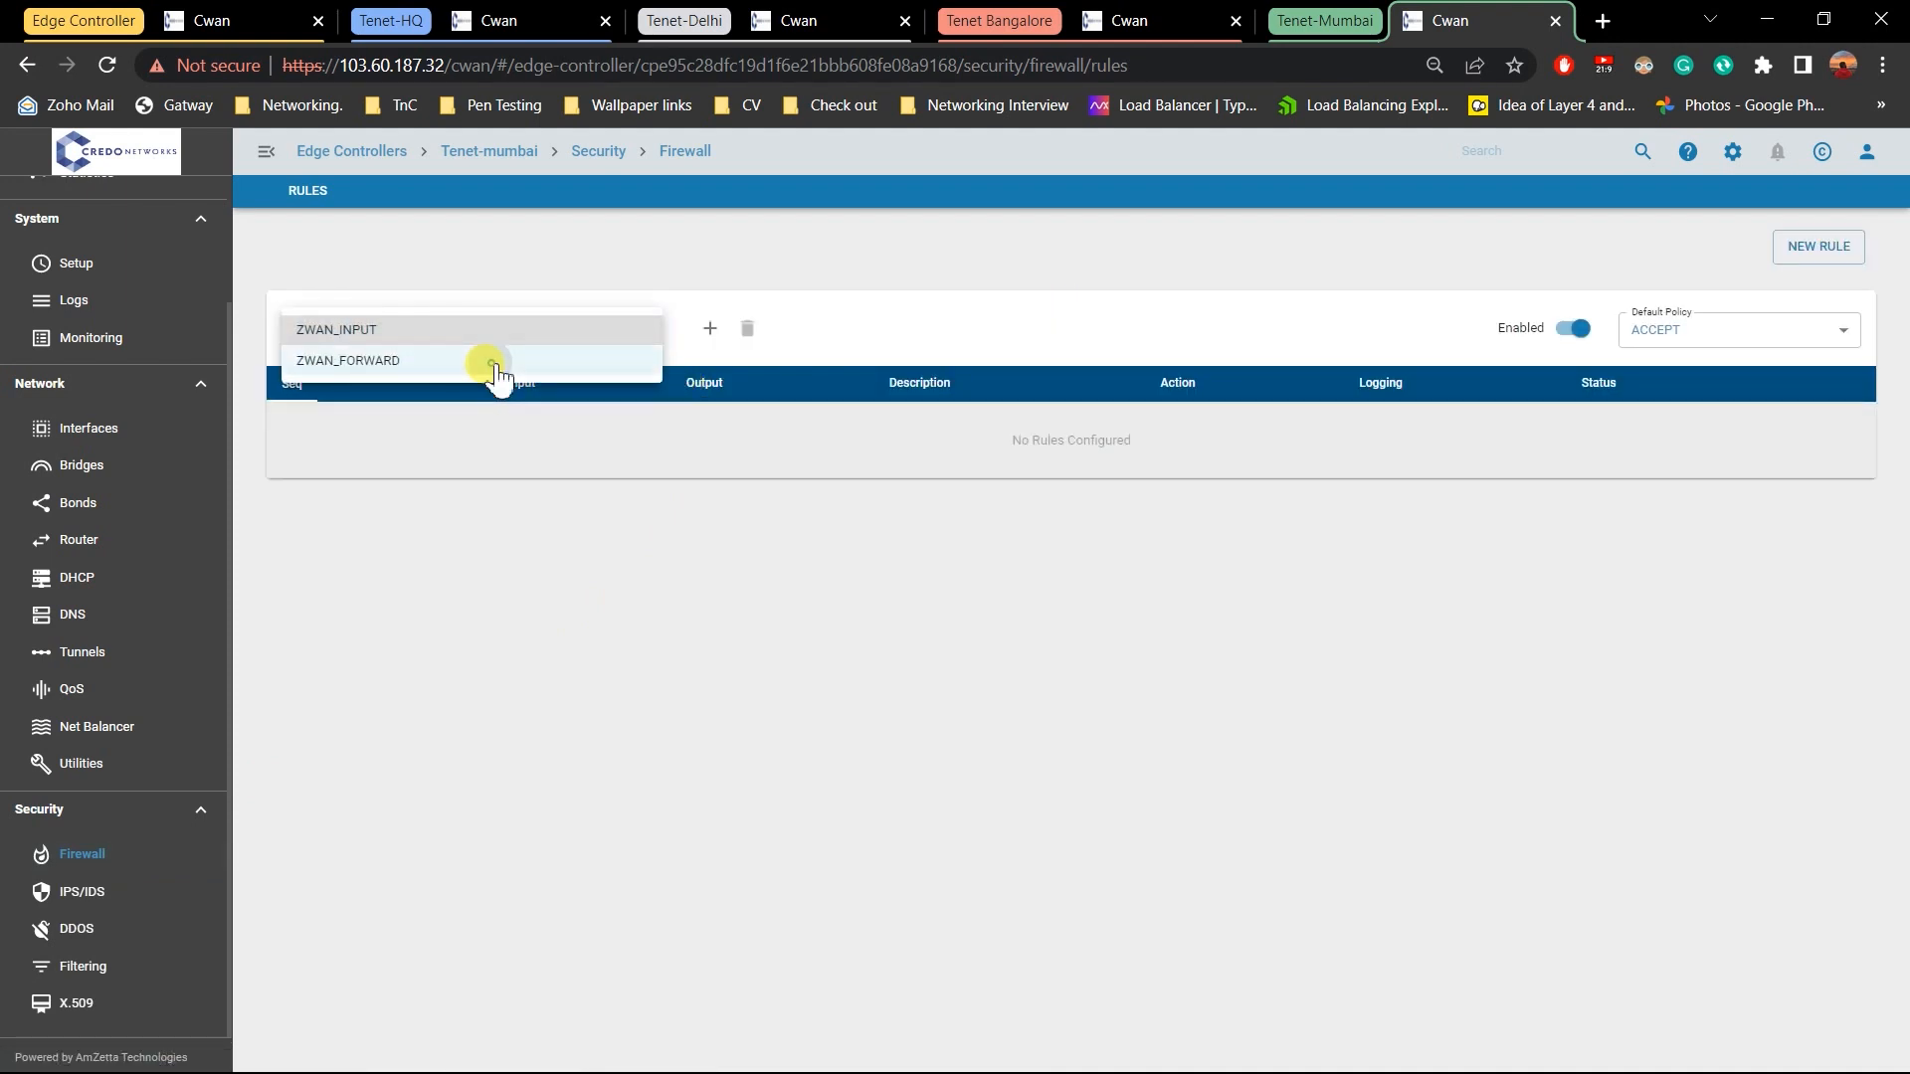
click(490, 363)
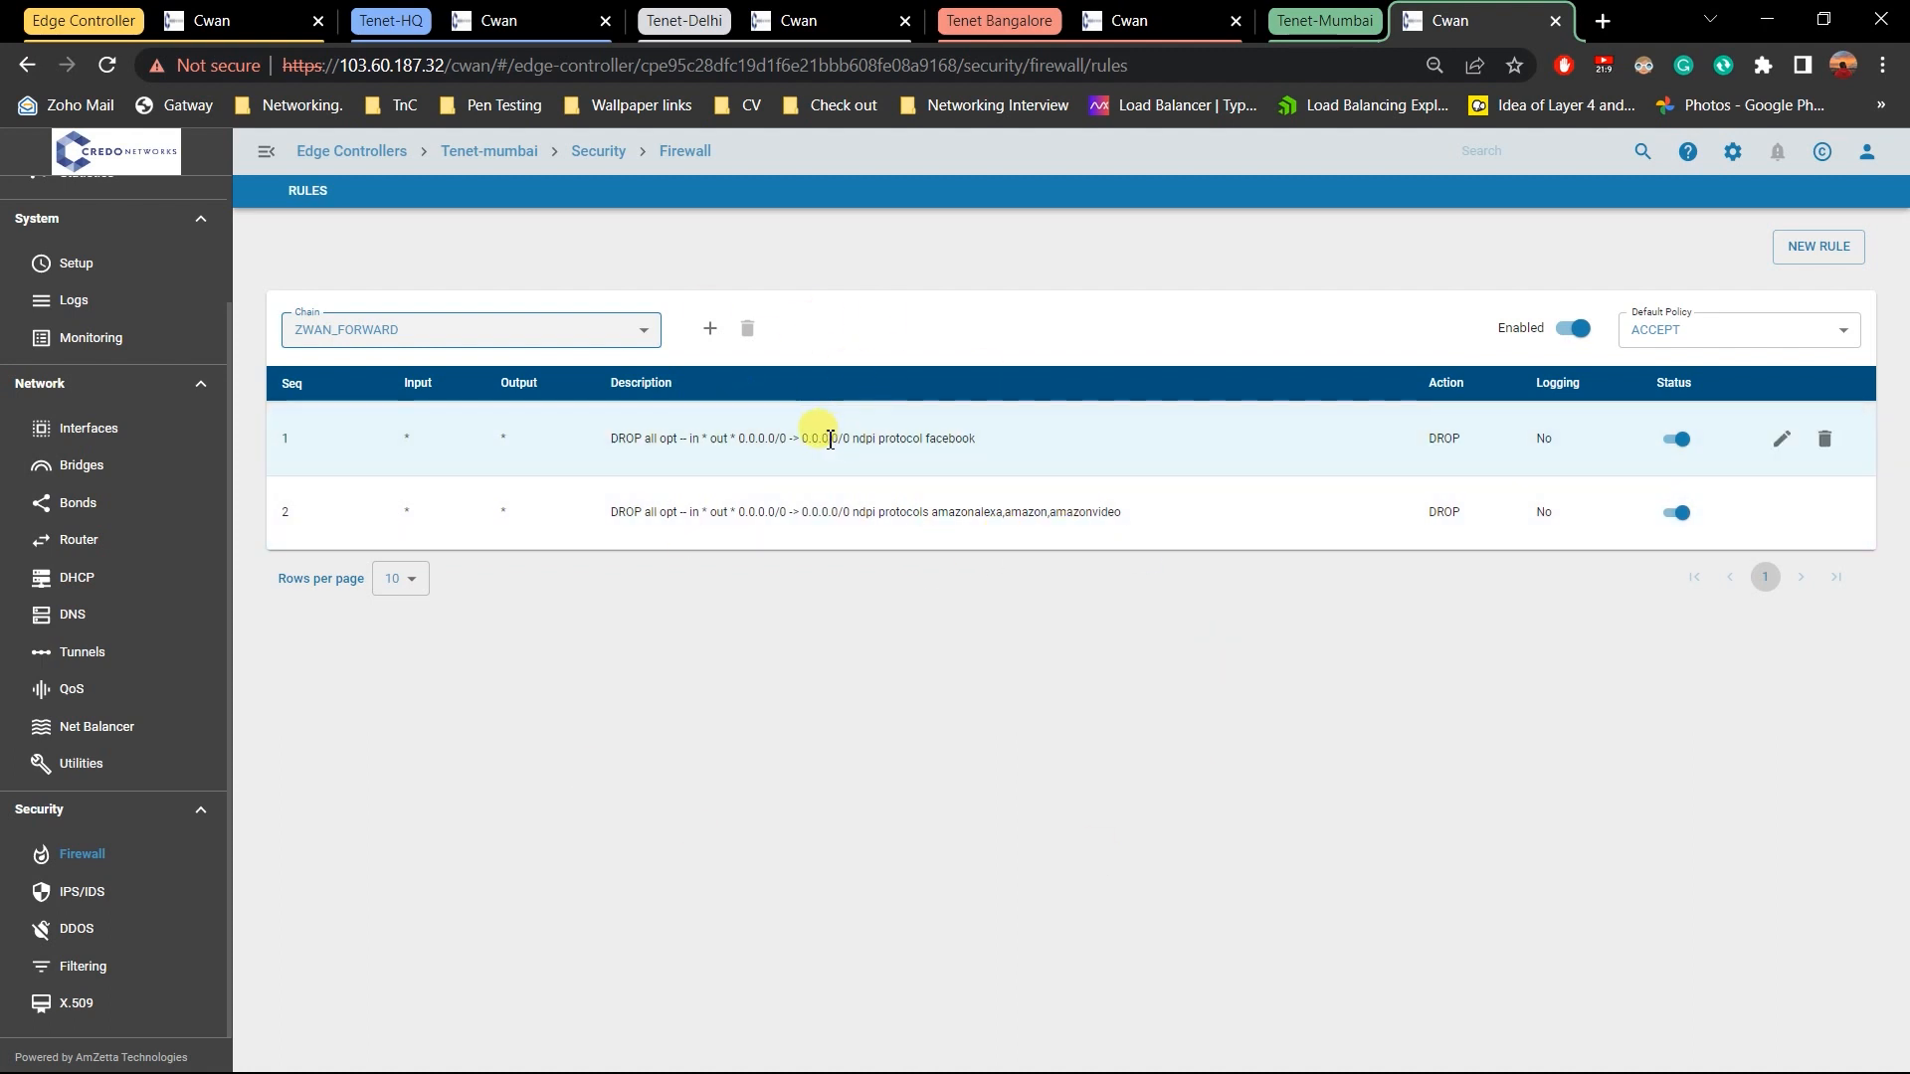
Browse the YAML action template files available for import, cancel without importing any, and switch to the PowerPoint slide show
click(229, 12)
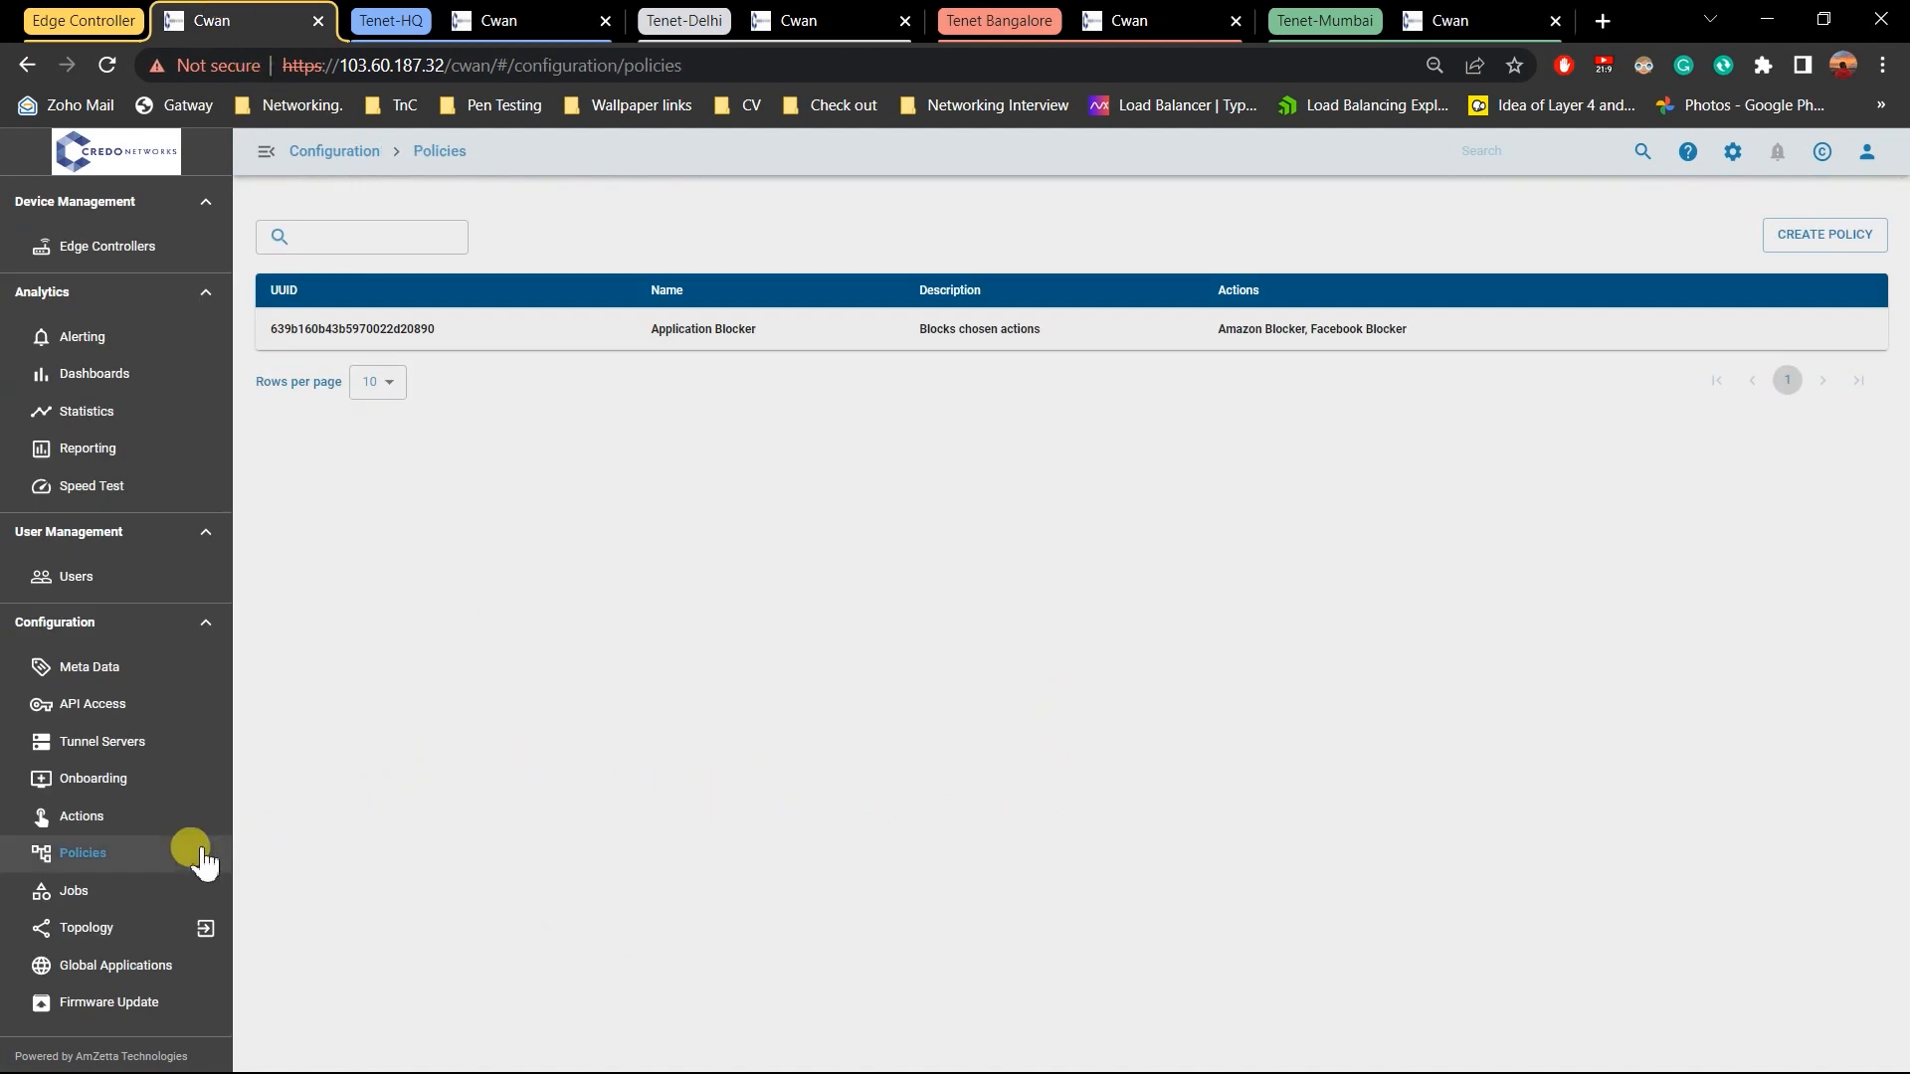
click(140, 824)
click(467, 192)
click(1812, 252)
click(970, 565)
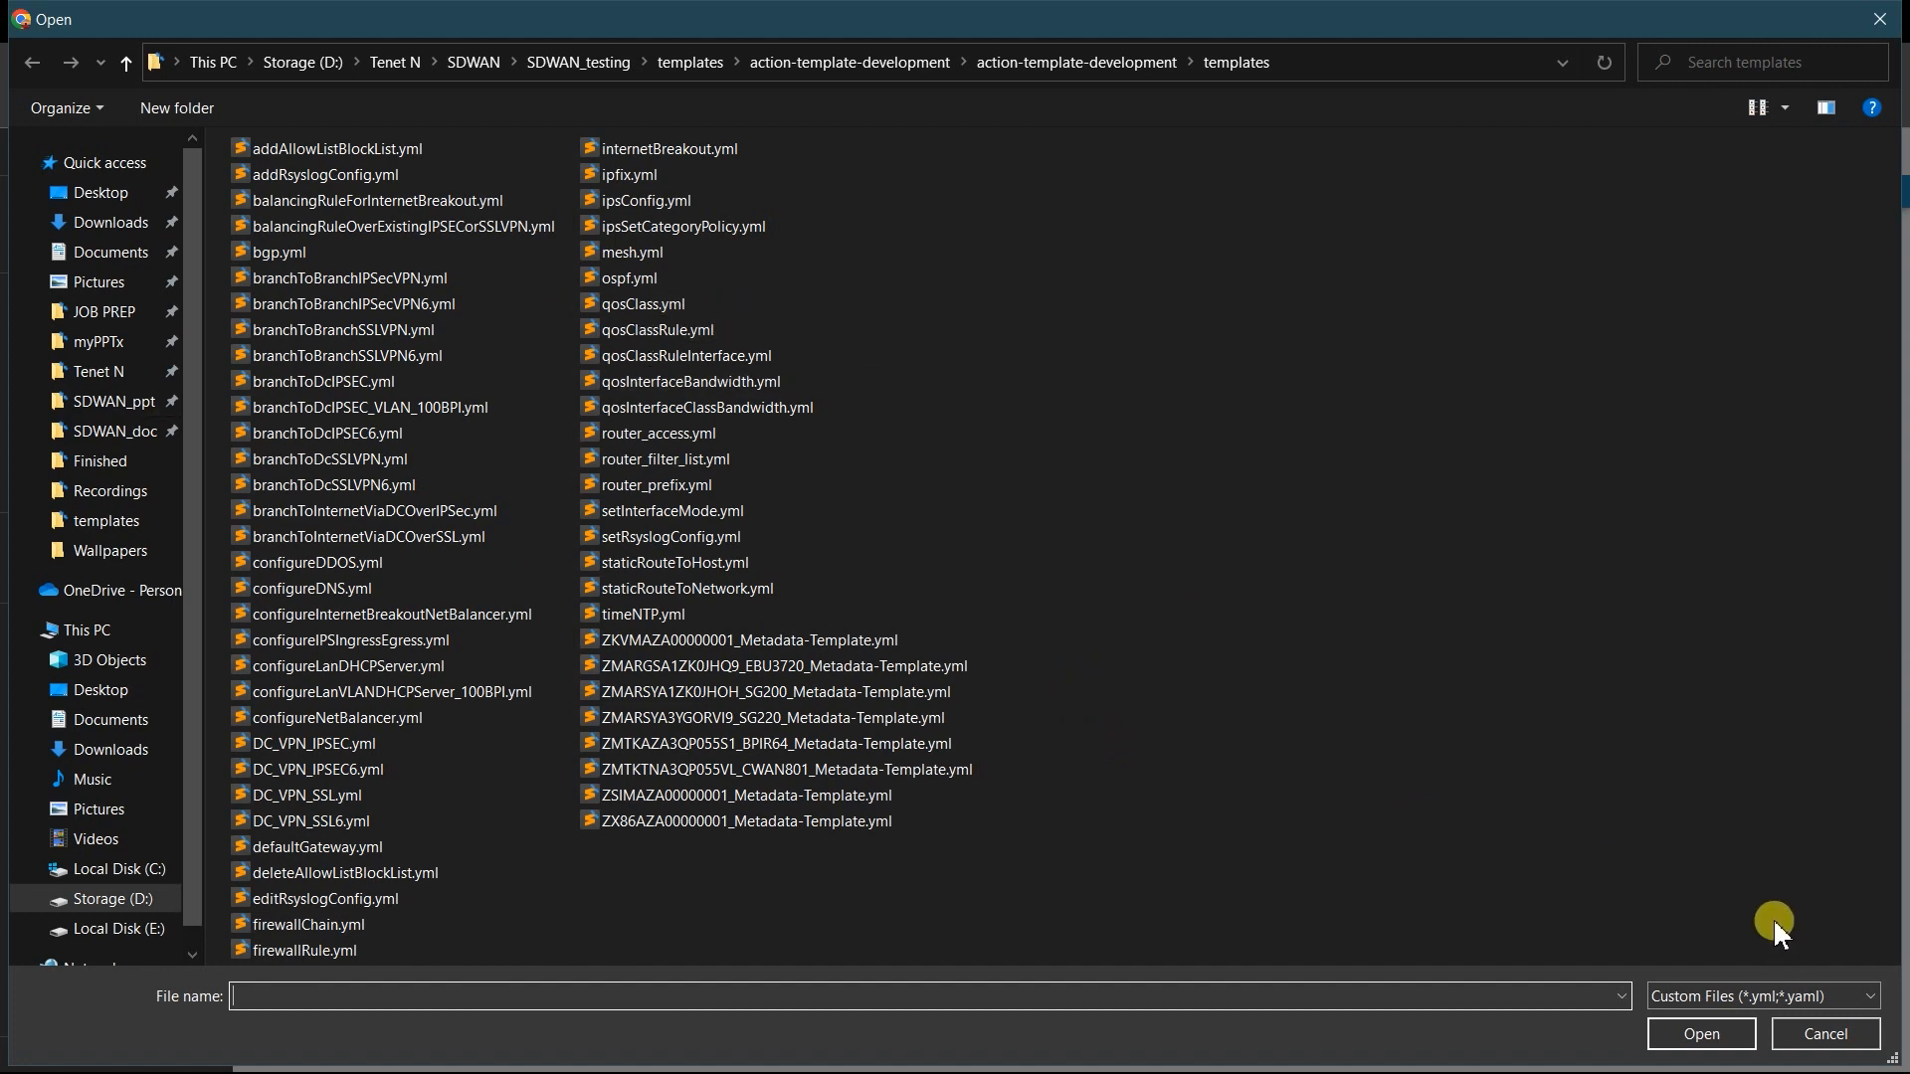
click(1729, 1045)
click(1824, 1045)
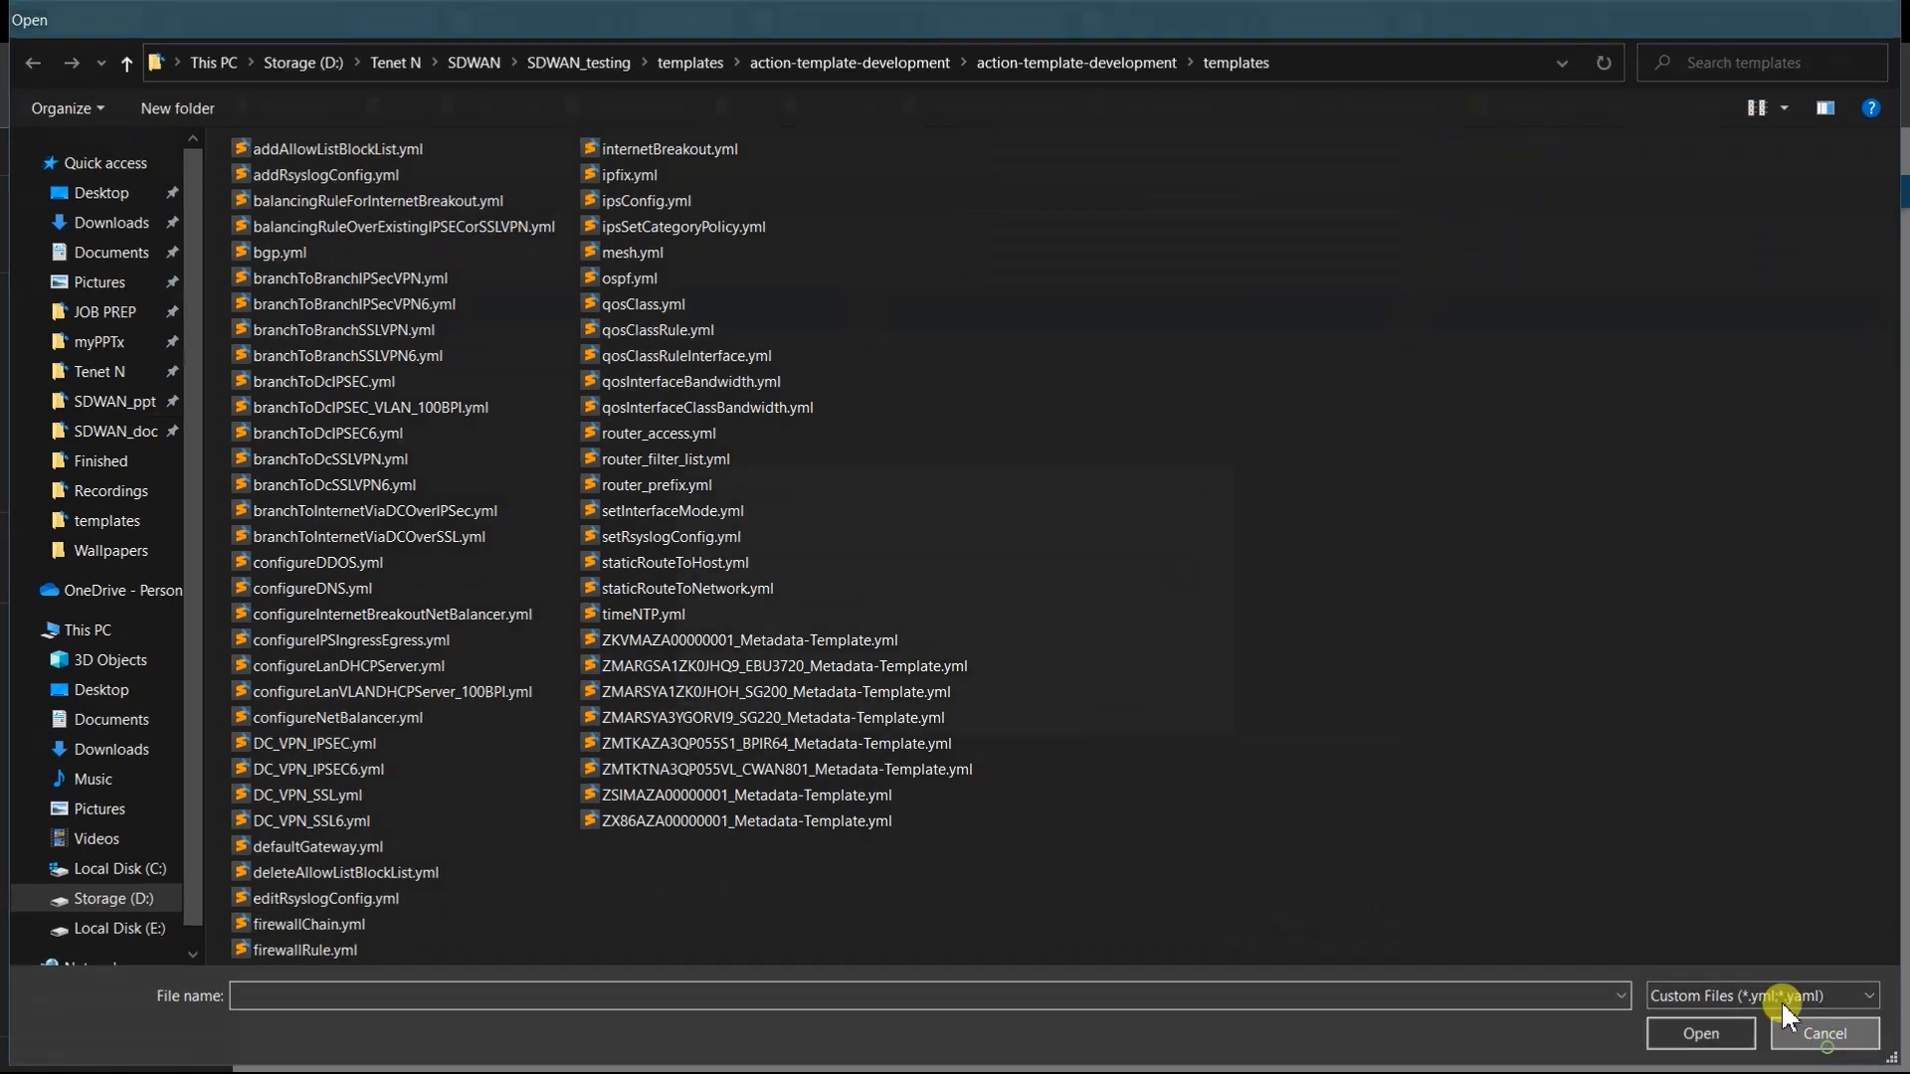
click(1142, 711)
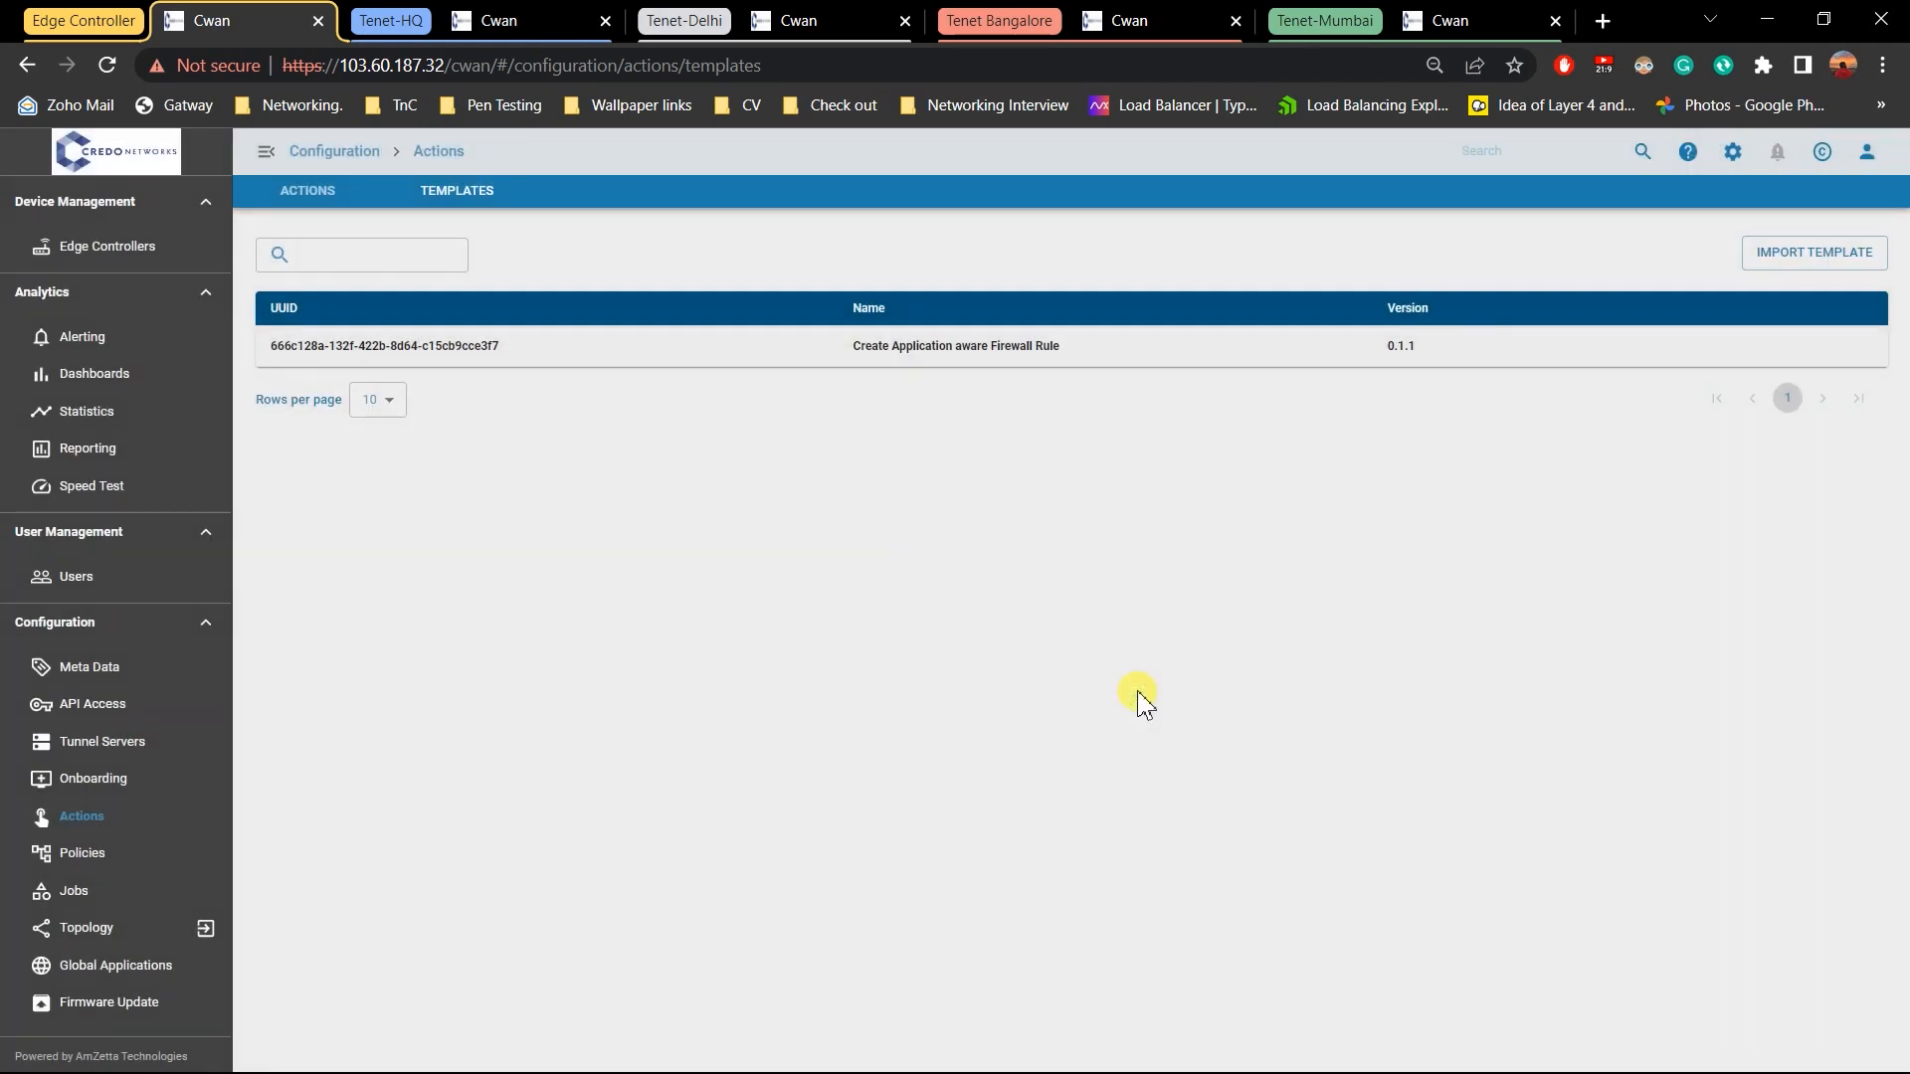
key(alt+Tab)
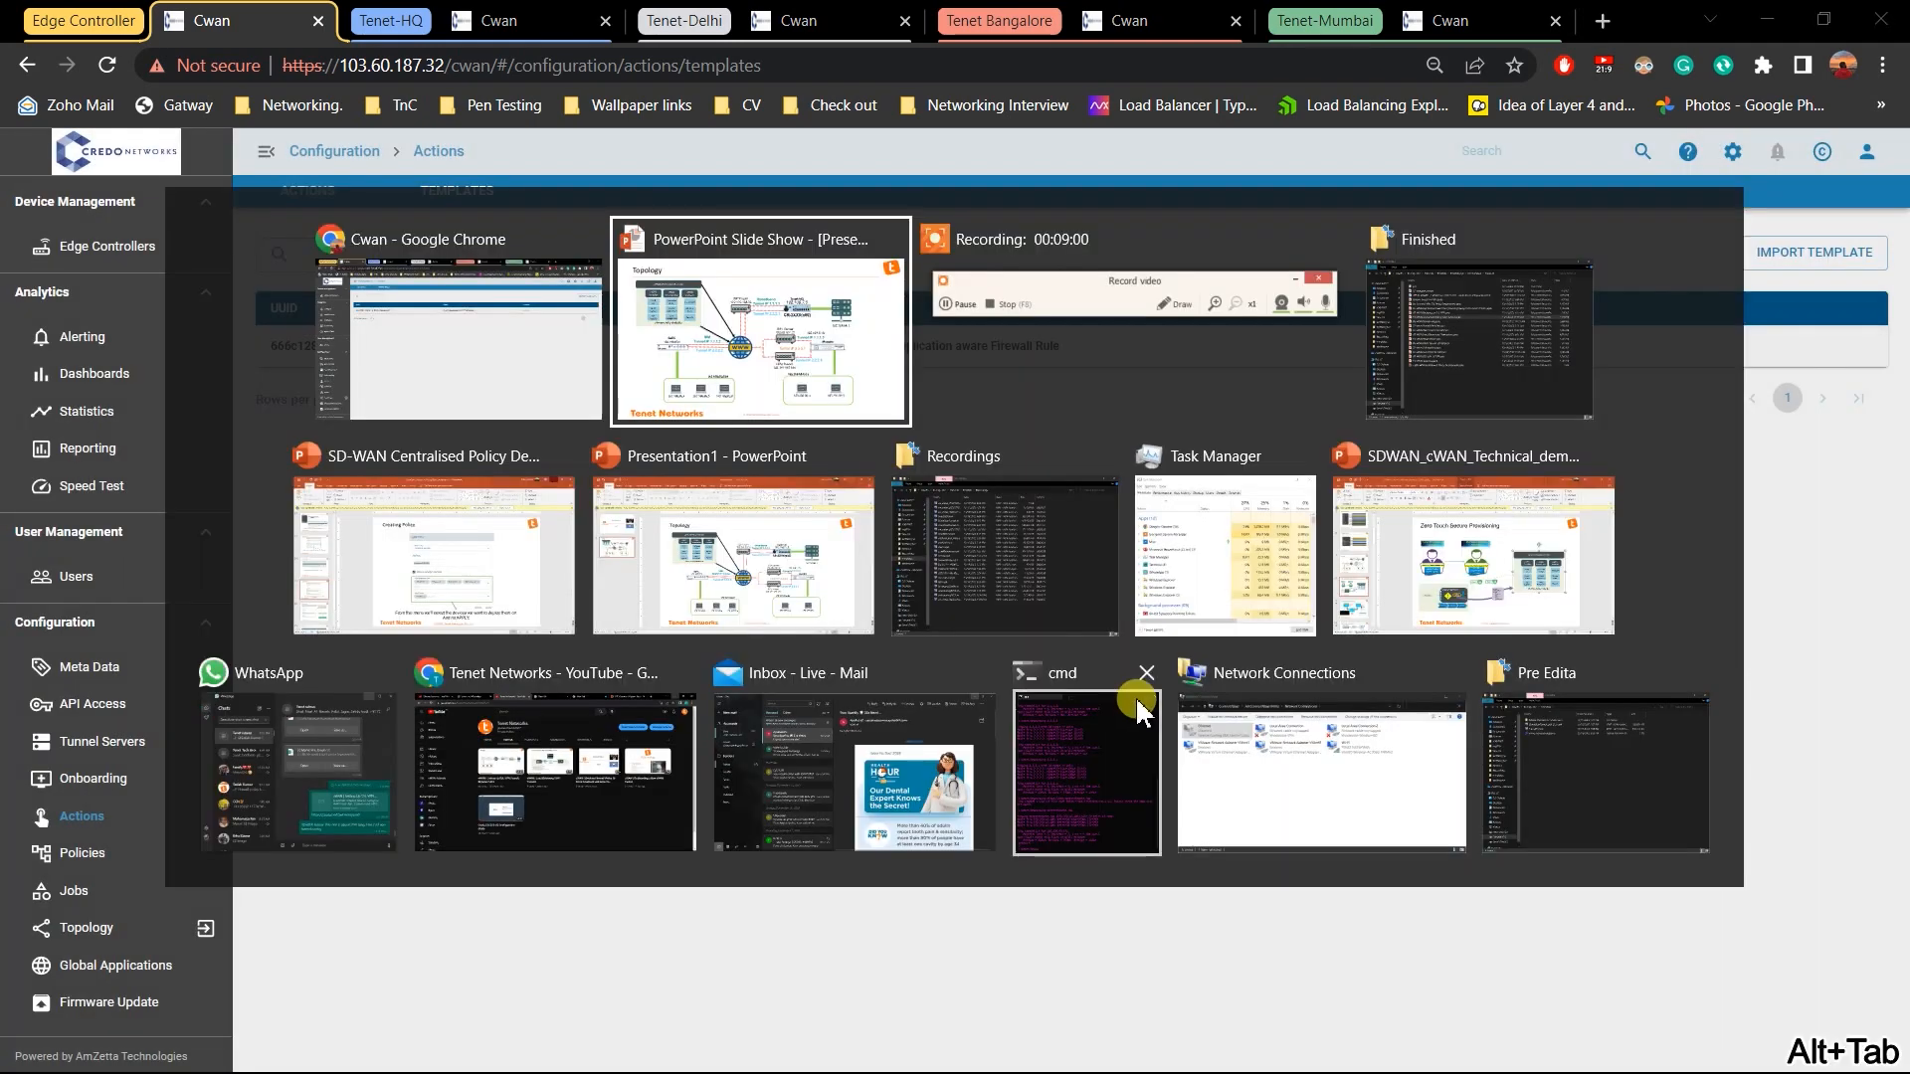